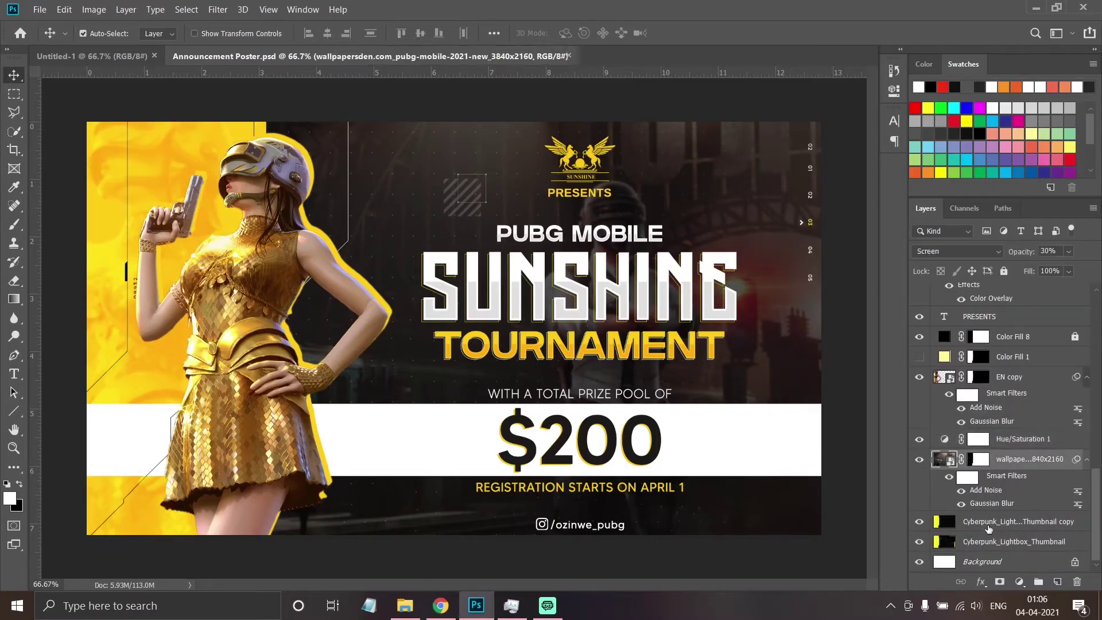
Fill the yellow side panel and its diagonal strip with black
key(ctrl+Tab)
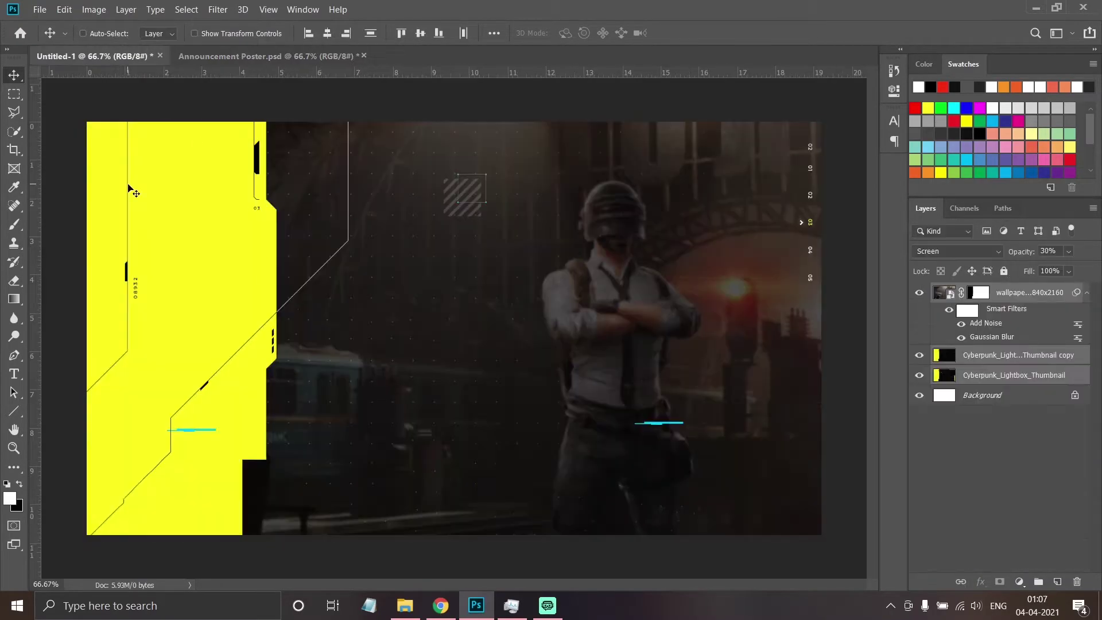
key(m)
drag(86, 122, 297, 545)
key(shift+F5)
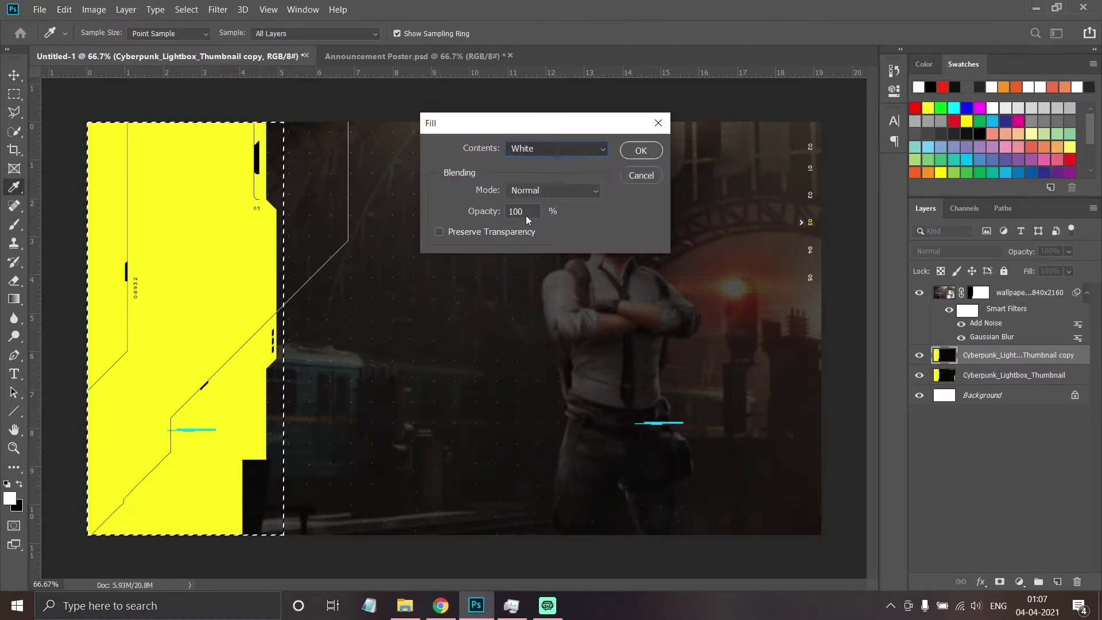
key(Return)
double_click(285, 171)
right_click(261, 177)
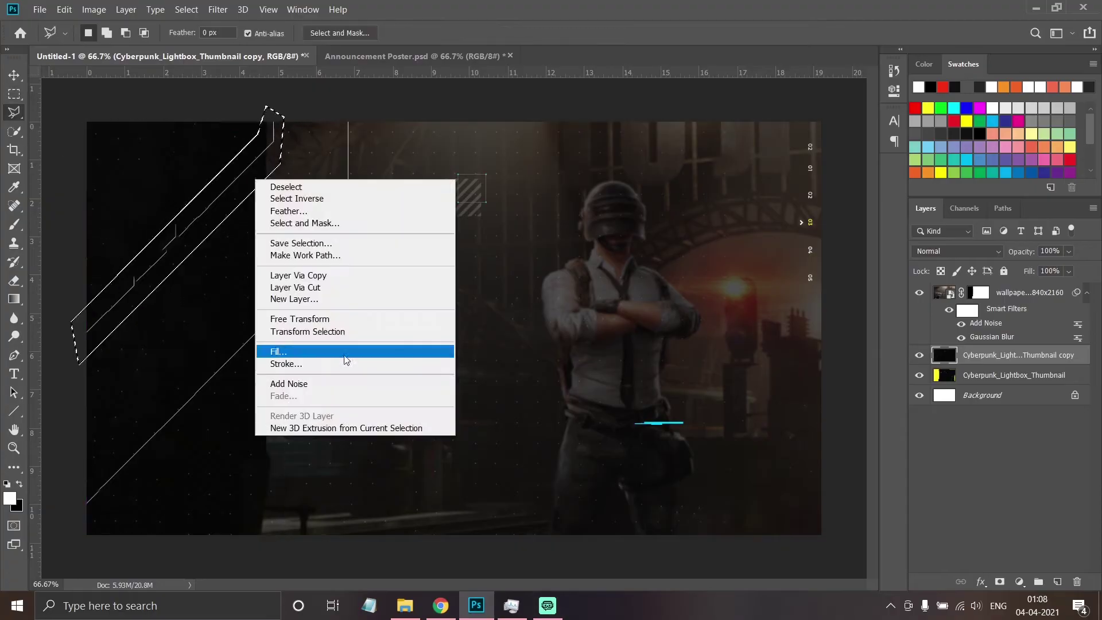
click(343, 351)
click(542, 235)
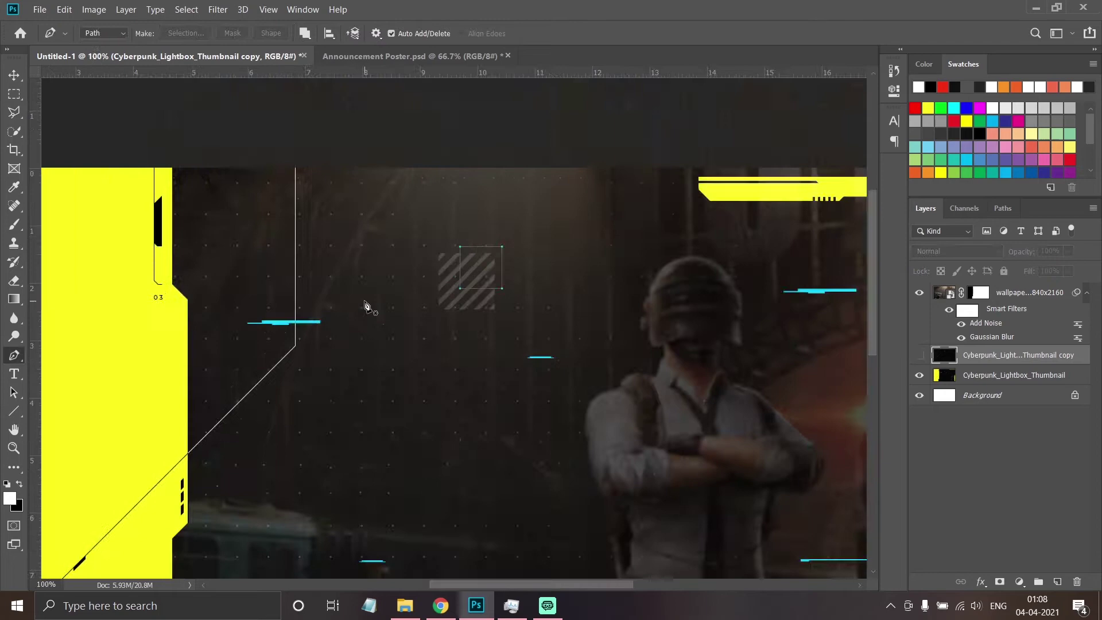
Draw thin white line shapes tracing the panel's vertical and diagonal edges
key(ctrl+plus)
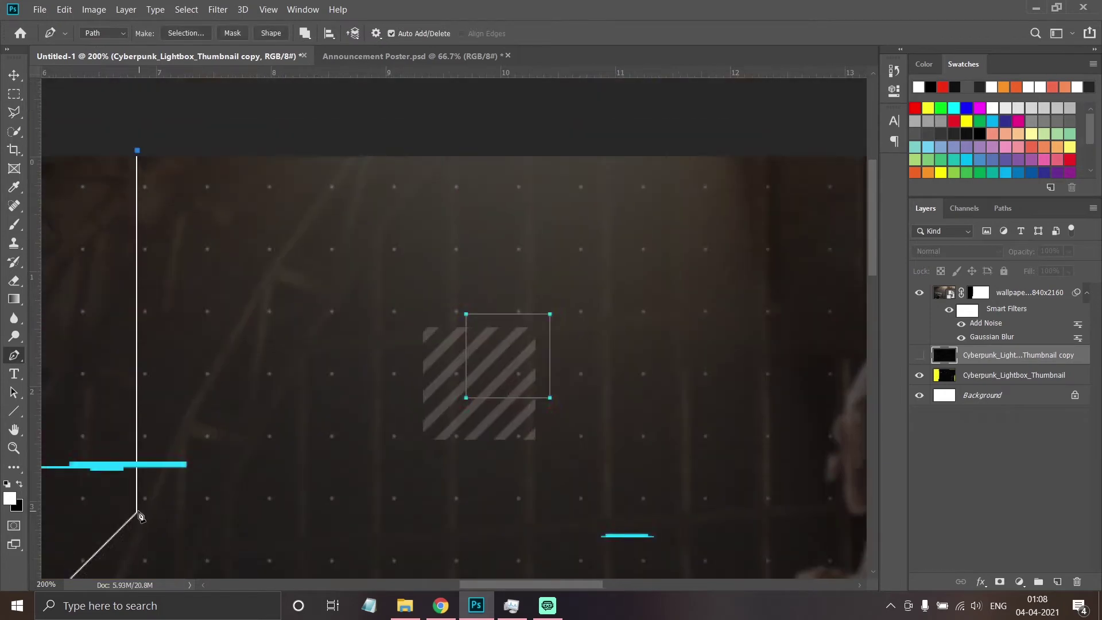
mouse_move(115, 541)
mouse_down()
mouse_move(309, 521)
mouse_move(348, 494)
mouse_up()
key(v)
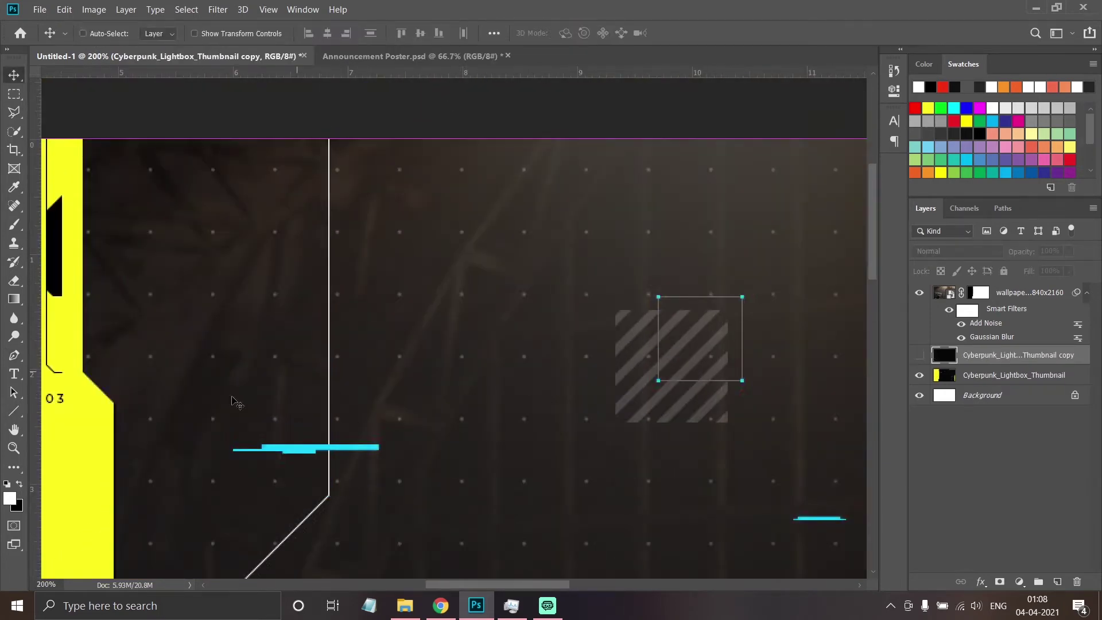
drag(329, 131, 329, 131)
key(ctrl+minus)
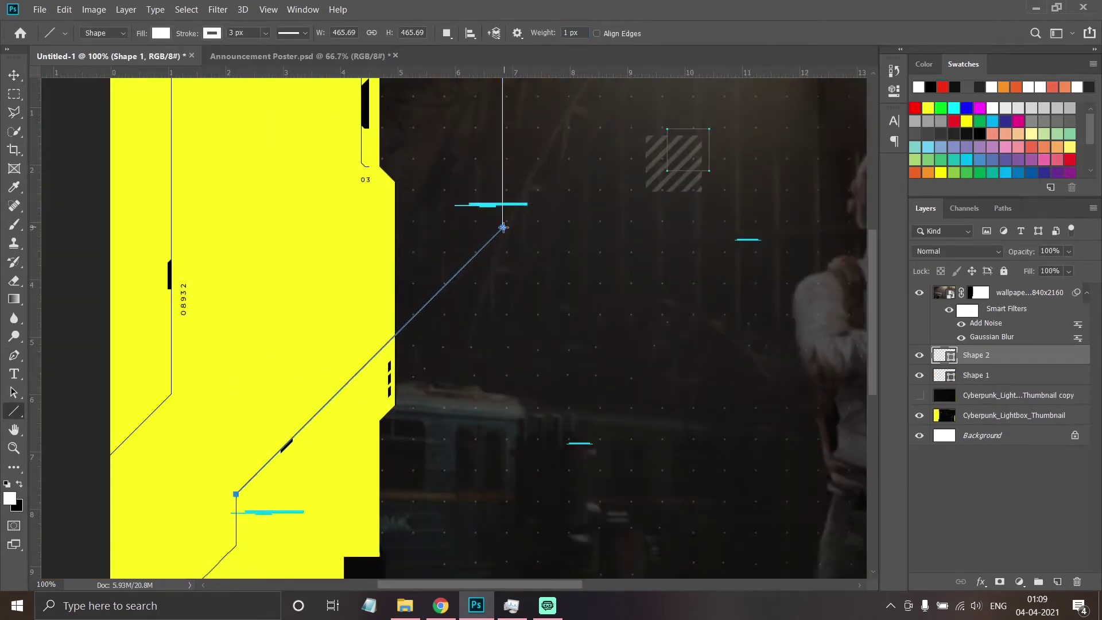
drag(503, 228, 502, 227)
scroll(236, 321, down, 3)
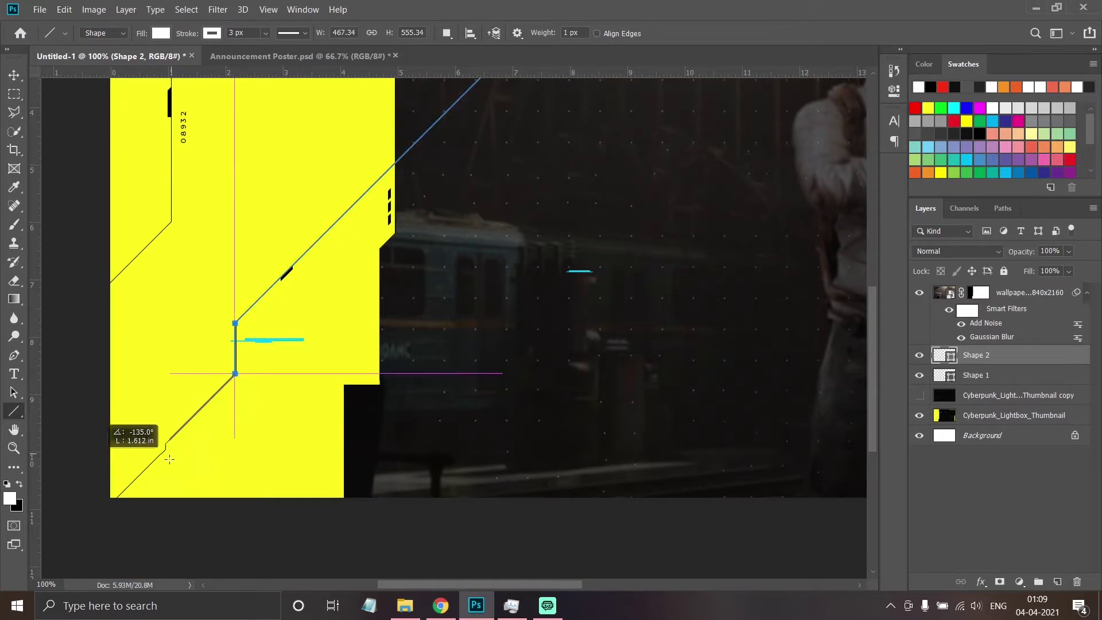
mouse_move(235, 323)
mouse_down()
mouse_move(236, 374)
mouse_move(167, 382)
mouse_up()
scroll(236, 345, down, 2)
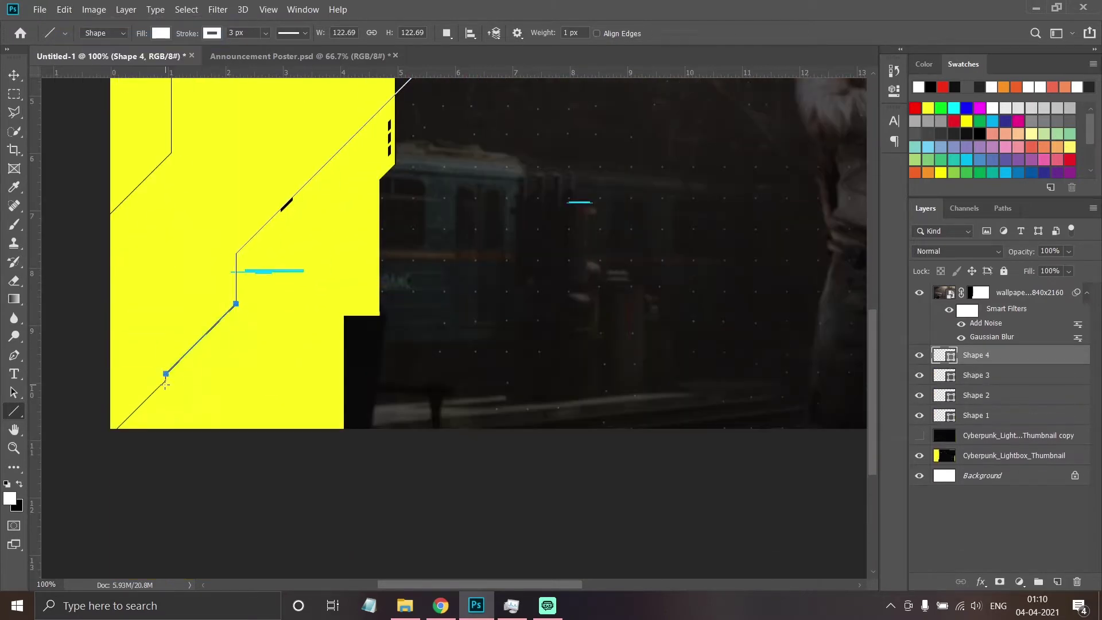
key(ctrl+plus)
key(ctrl+plus)
drag(137, 417, 137, 418)
key(v)
Select all six line layers and group them as Group 1
click(920, 455)
scroll(787, 430, up, 3)
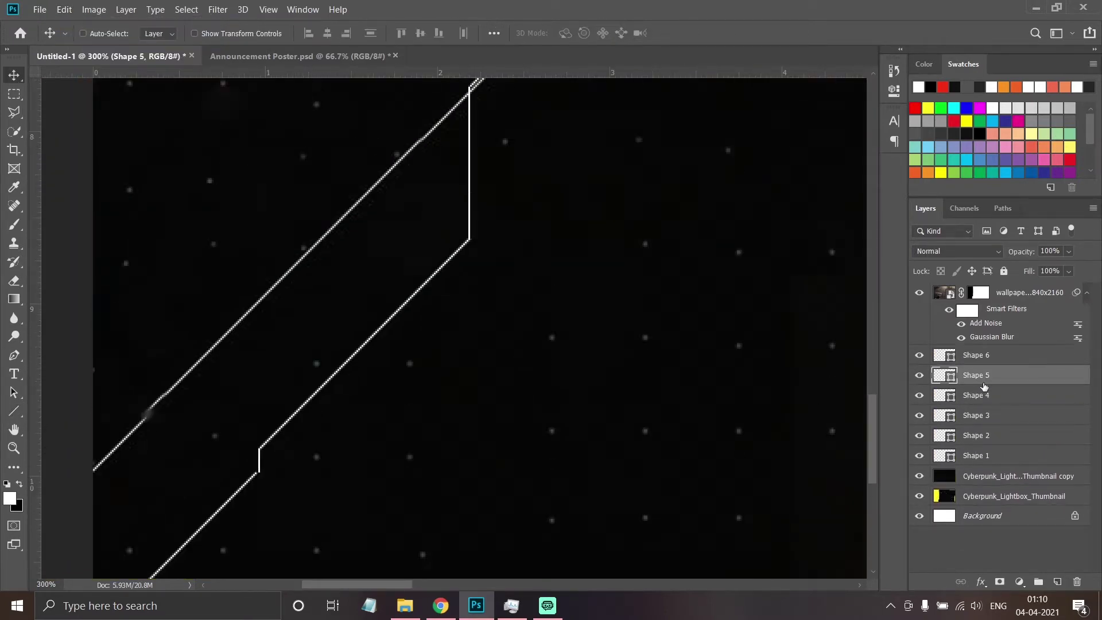
click(975, 354)
shift+click(976, 455)
key(ctrl+minus)
key(ctrl+minus)
key(ctrl+minus)
key(ctrl+g)
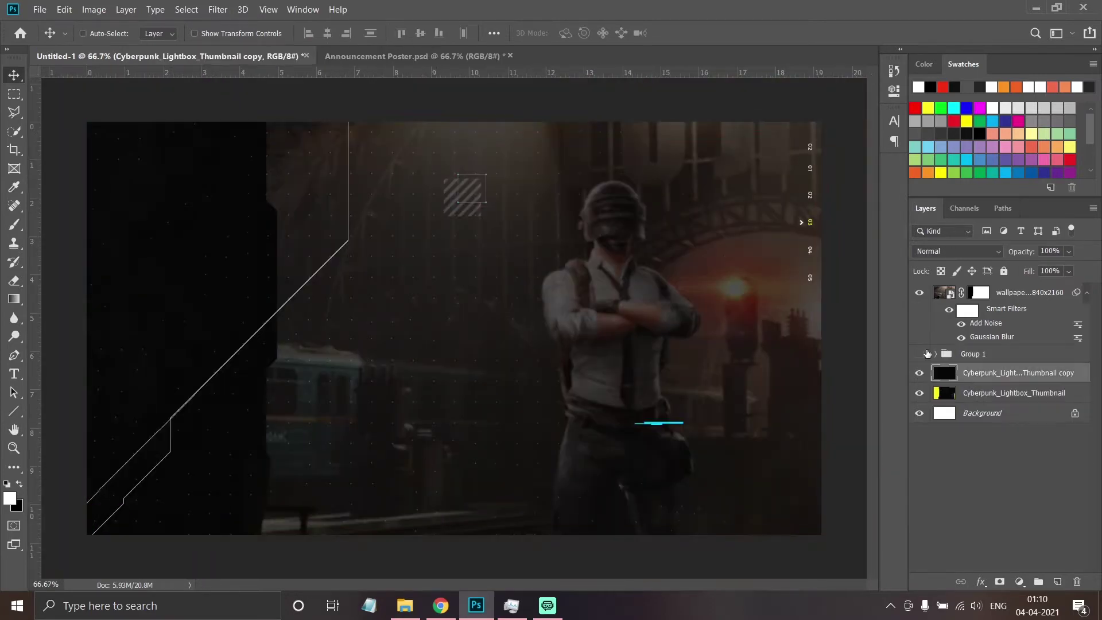
Duplicate and flip the white line group, placing the mirrored copy along the right edge
click(82, 507)
right_click(430, 264)
click(465, 438)
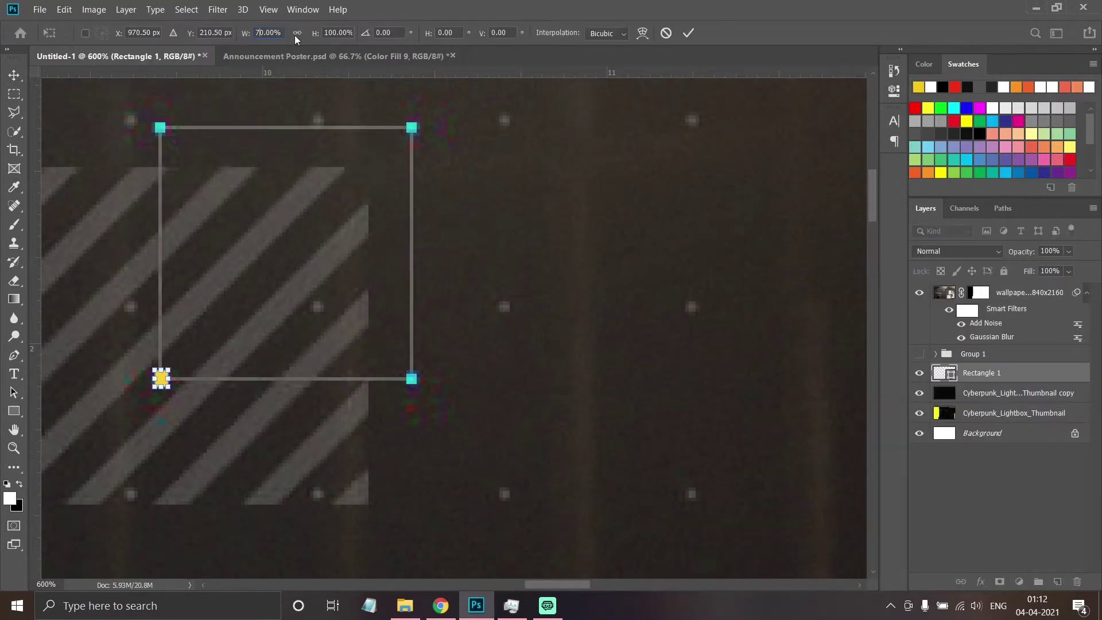
drag(159, 379, 412, 378)
key(ctrl+g)
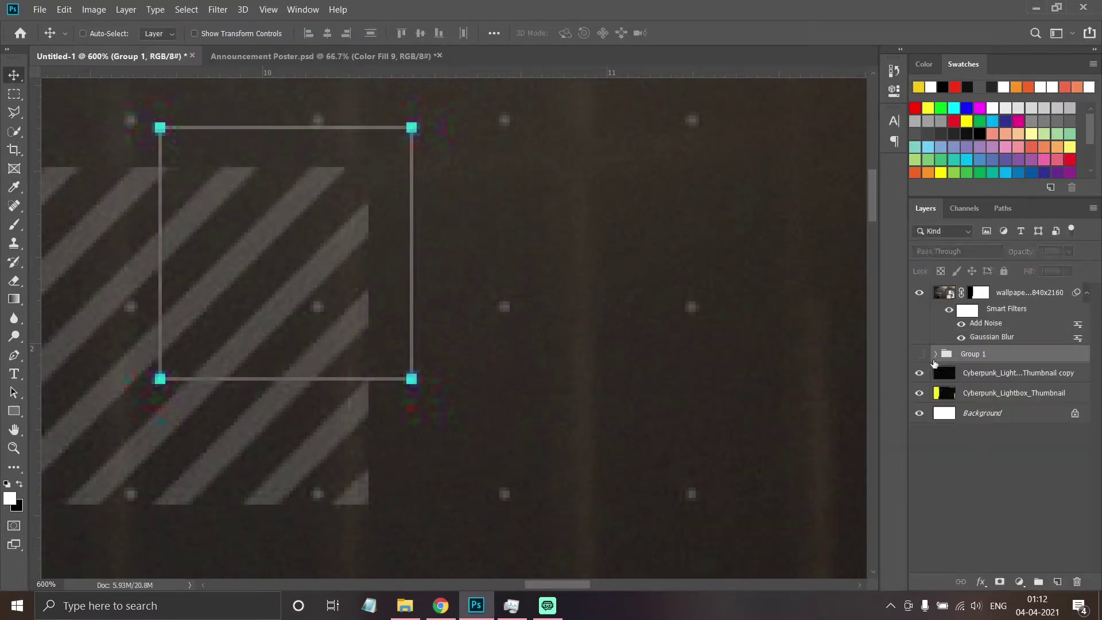
key(ctrl+0)
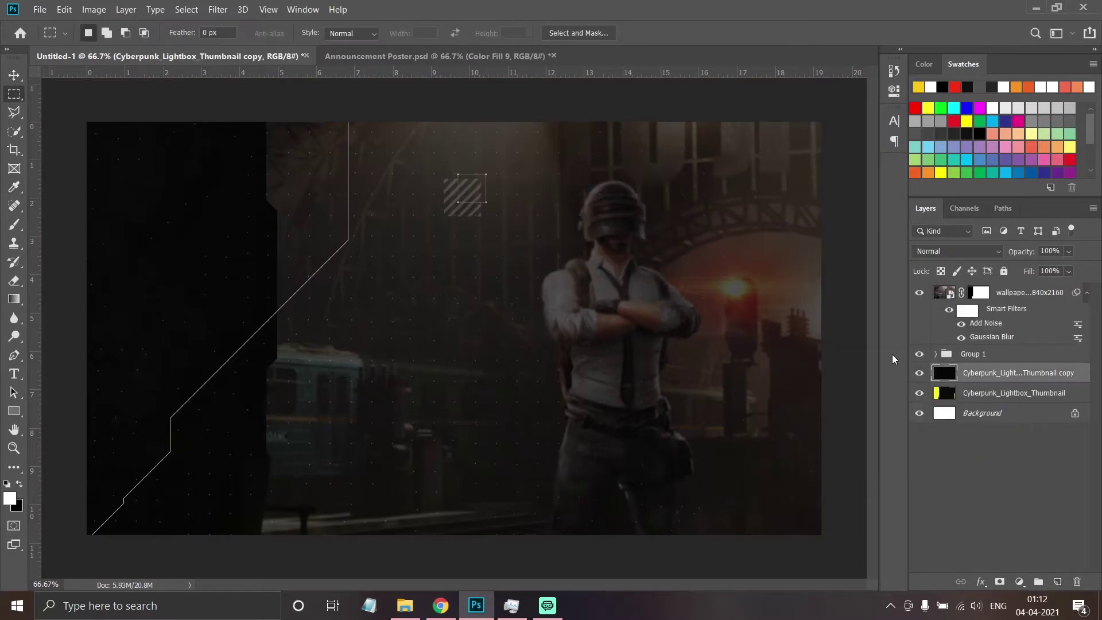
drag(624, 312, 640, 312)
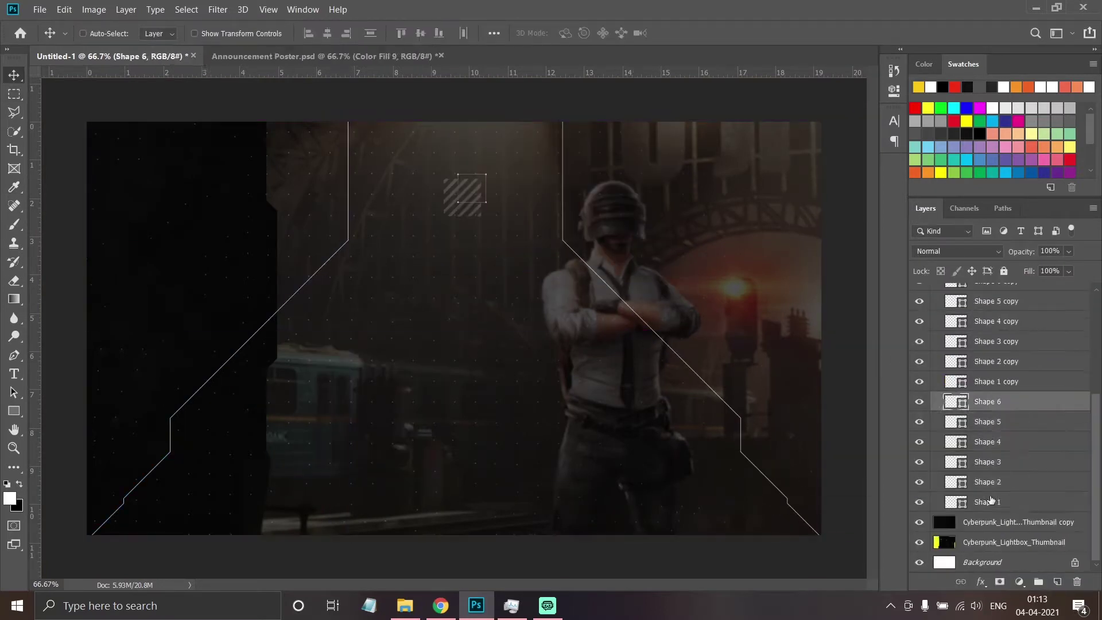
Draw a no-fill, yellow-outline square on the left with a 40 Outer Glow
key(u)
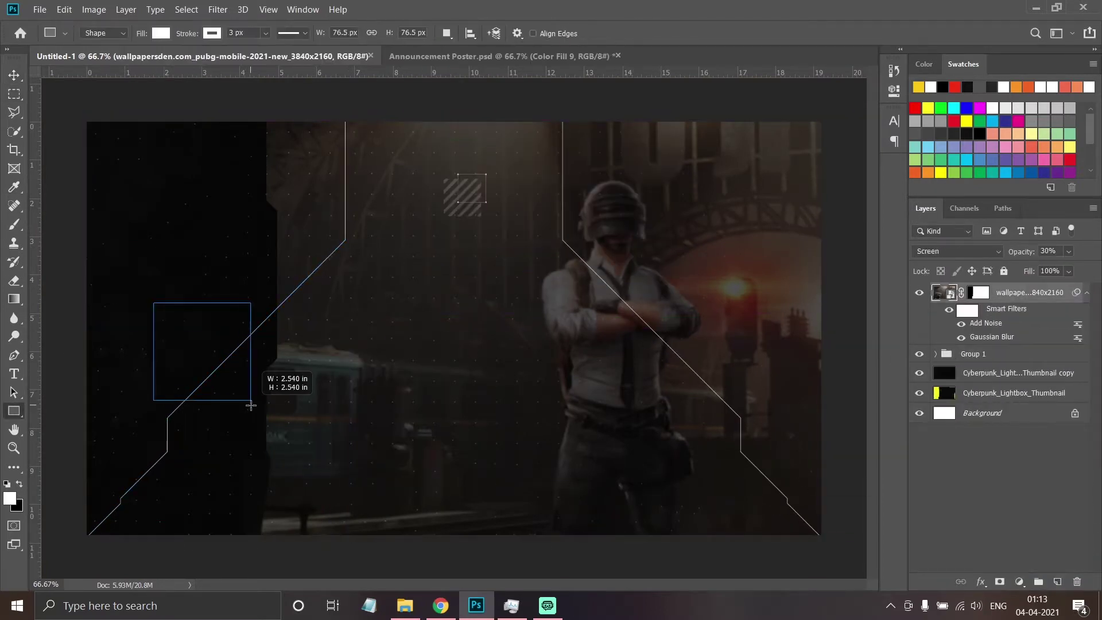
click(161, 32)
click(180, 90)
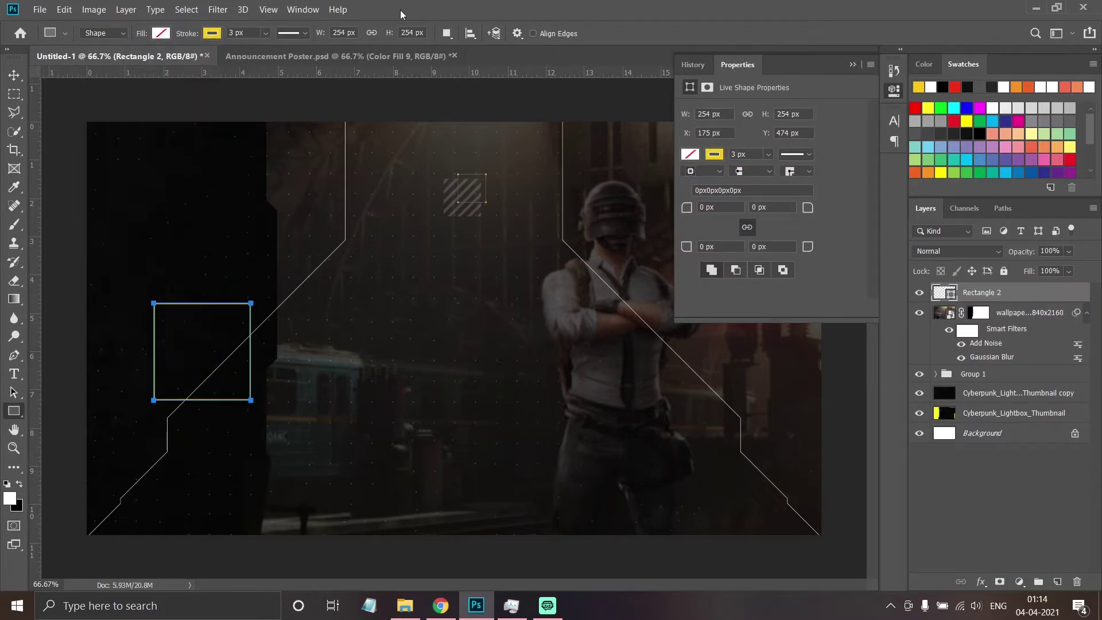
scroll(233, 33, up, 2)
key(v)
key(ctrl+plus)
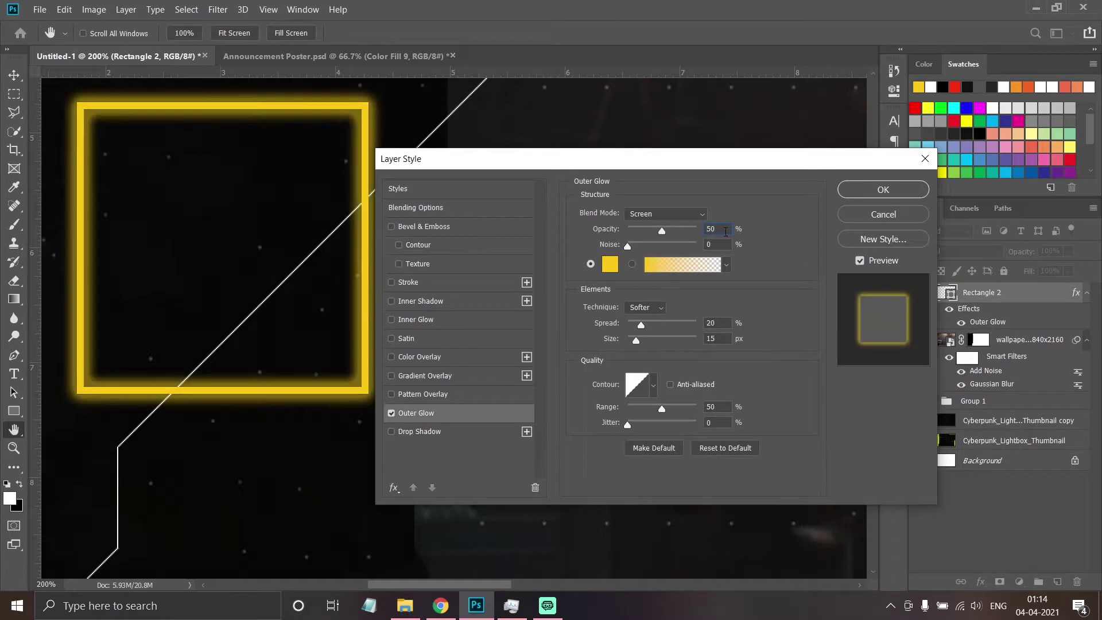
text(40)
mouse_move(642, 325)
mouse_down()
mouse_move(654, 327)
mouse_move(638, 339)
mouse_up()
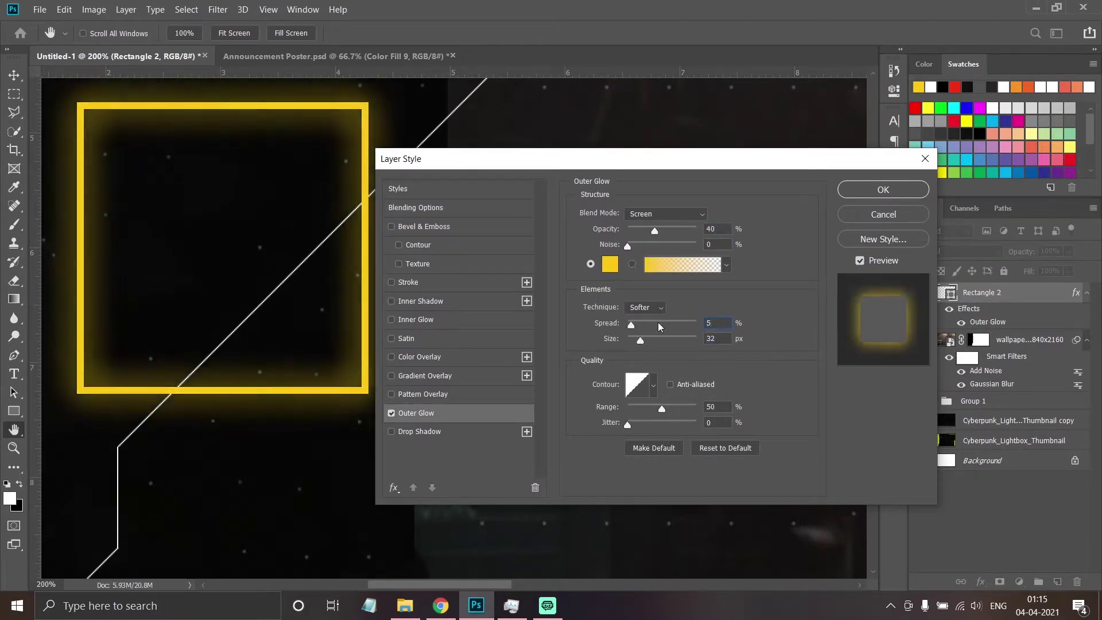
click(883, 189)
Duplicate the square, offset it down-right, and make the copy's outline white
mouse_move(981, 292)
mouse_down()
mouse_move(999, 484)
mouse_move(1057, 581)
mouse_up()
drag(172, 204, 250, 234)
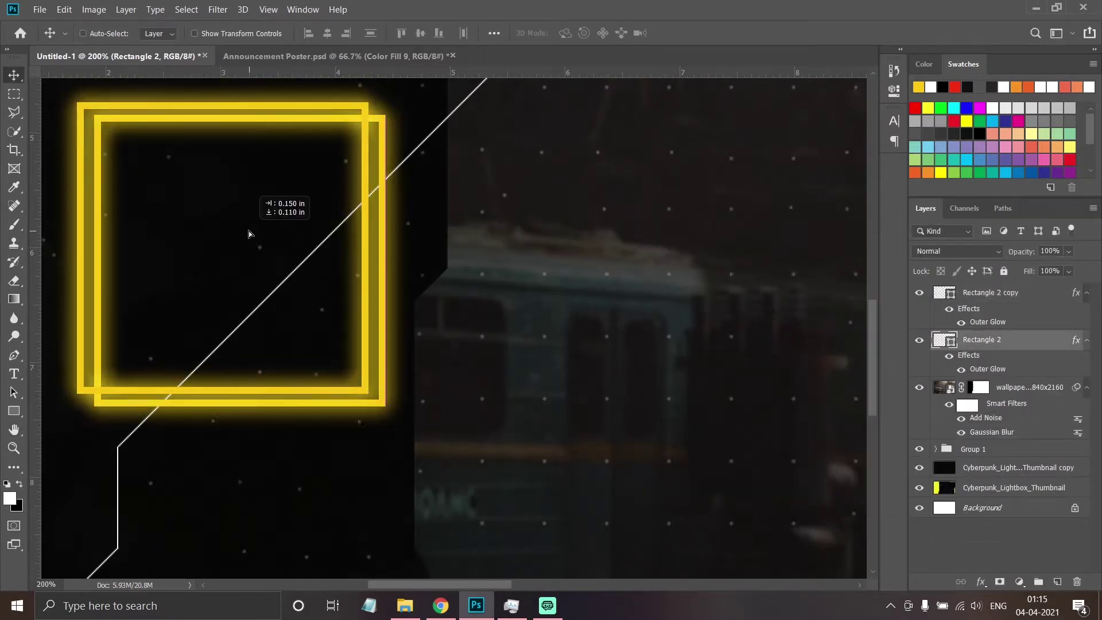
key(u)
click(211, 33)
click(17, 73)
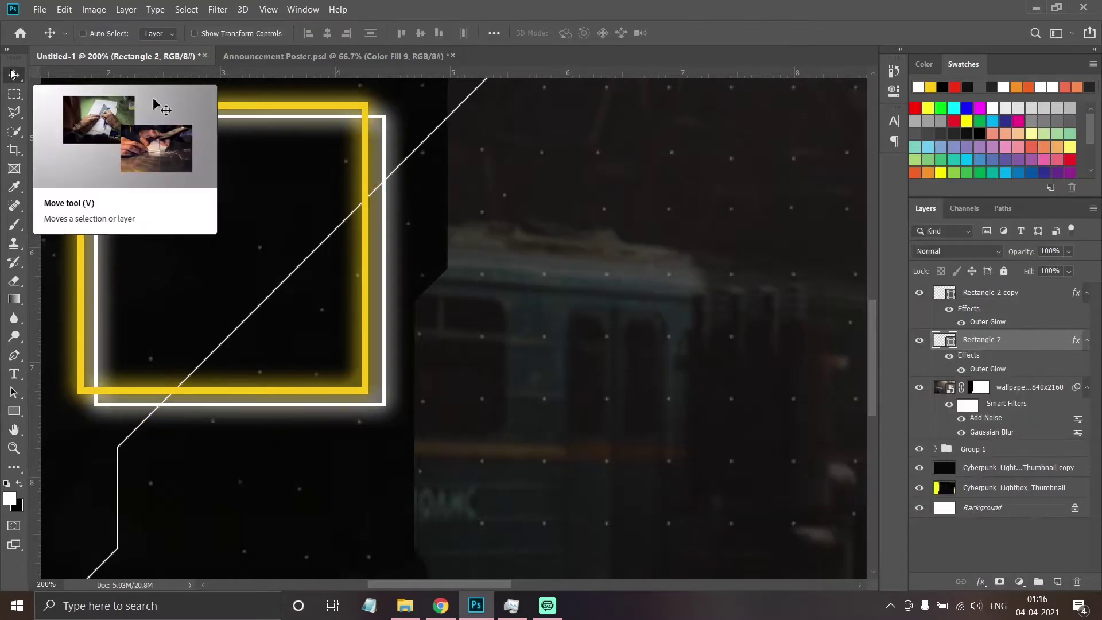
Try merging the two square outlines, undo it, and reselect the yellow square
key(ctrl+0)
right_click(985, 293)
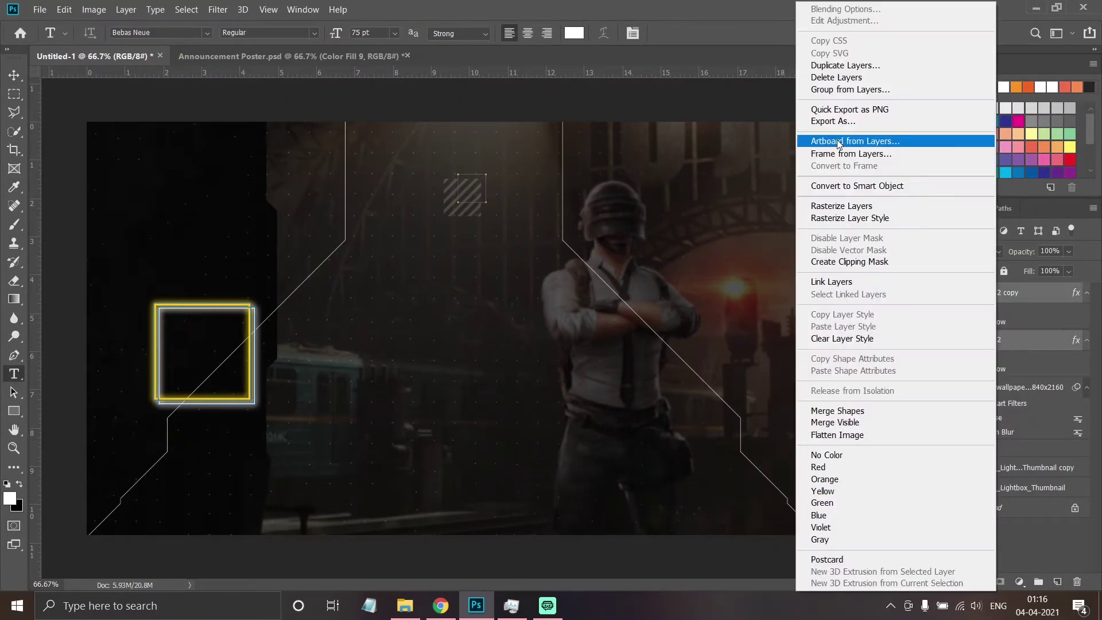
click(827, 182)
key(ctrl+z)
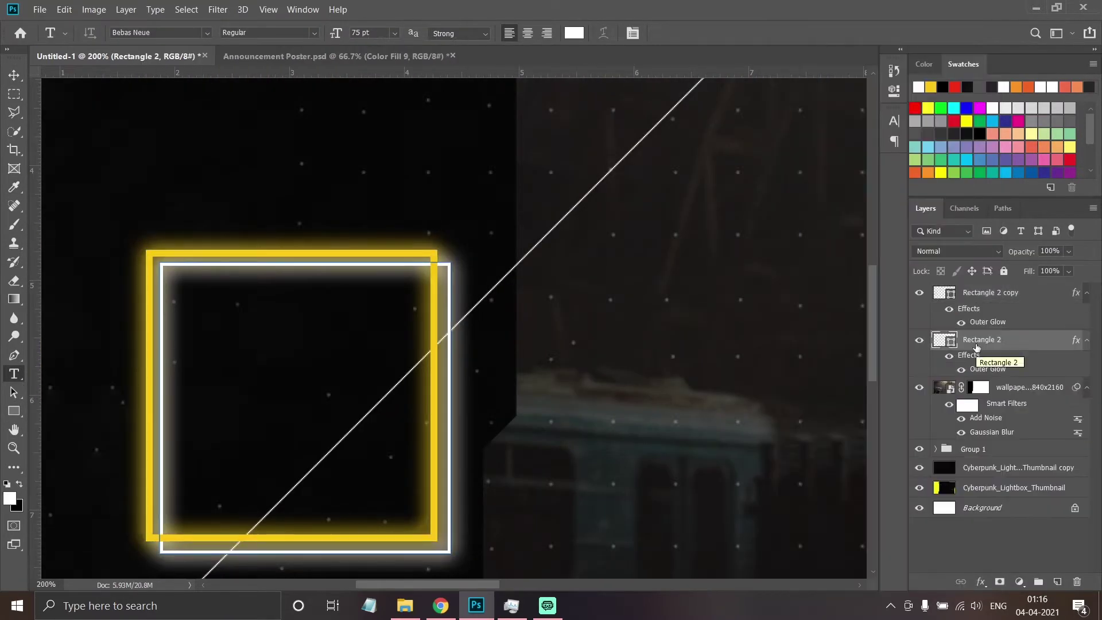
click(14, 75)
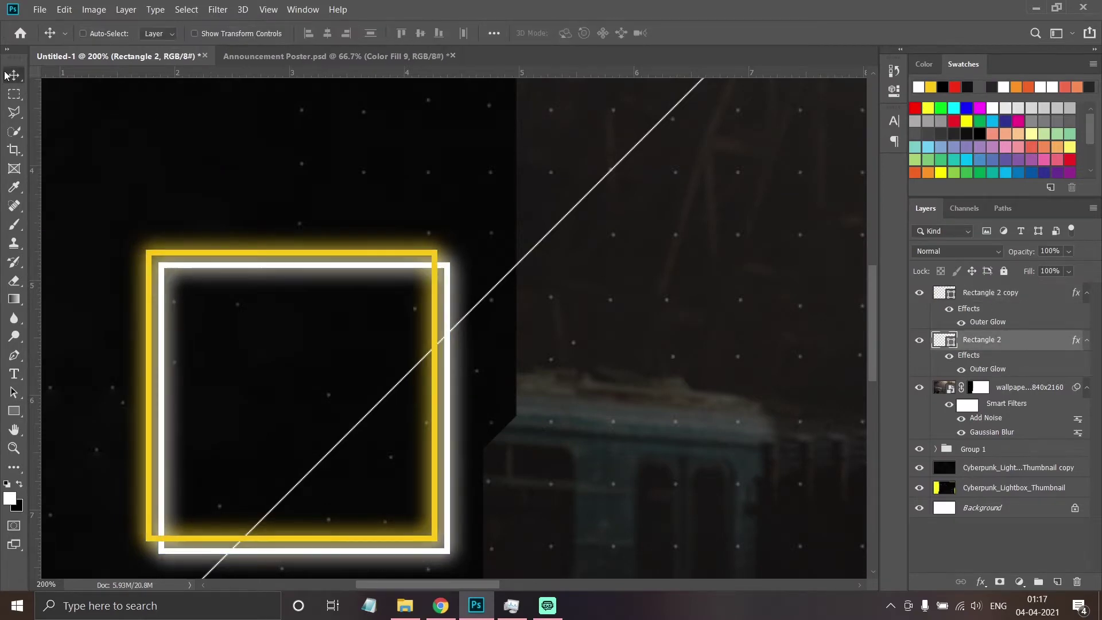
Merge the two squares, group the frame with its SLOT 3 label, and rename the group
right_click(996, 359)
click(806, 219)
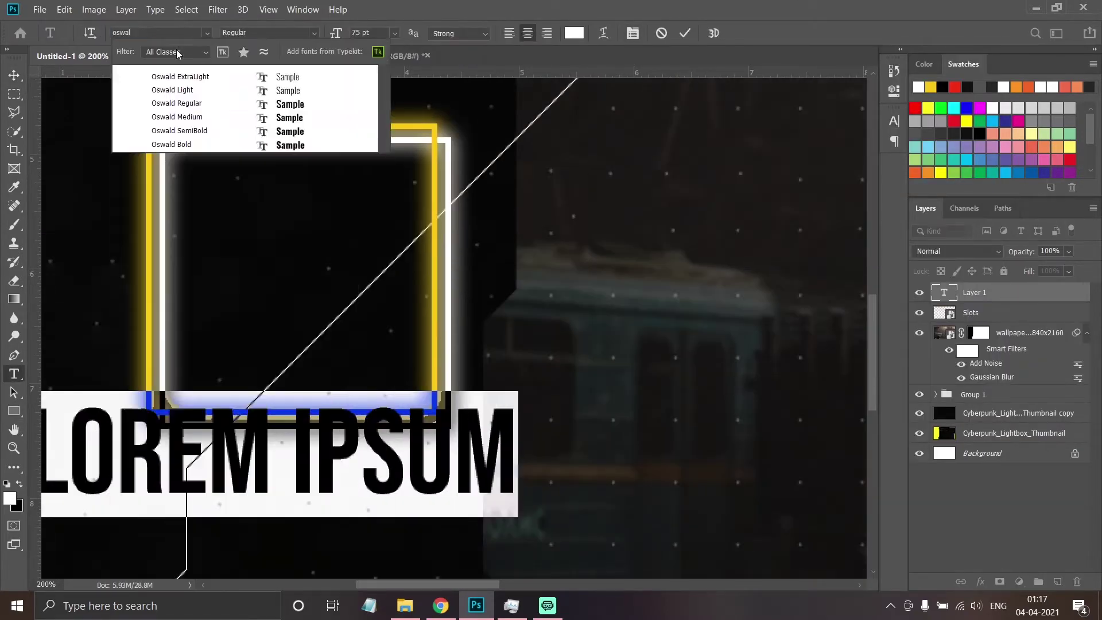
text(SLOT 3)
key(ctrl+0)
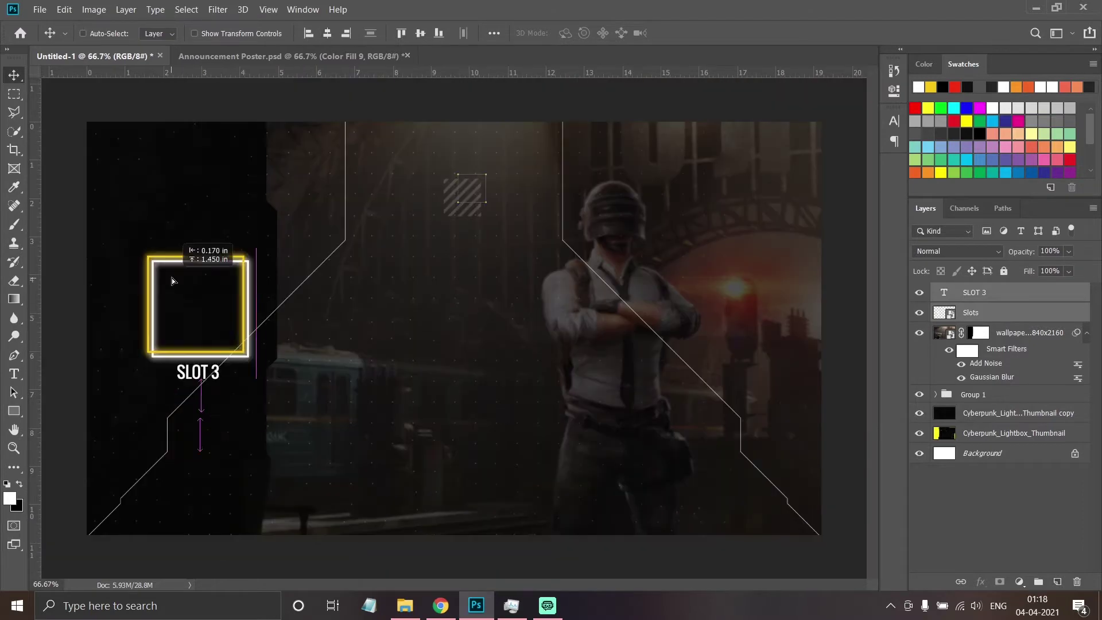
key(ctrl+g)
double_click(972, 291)
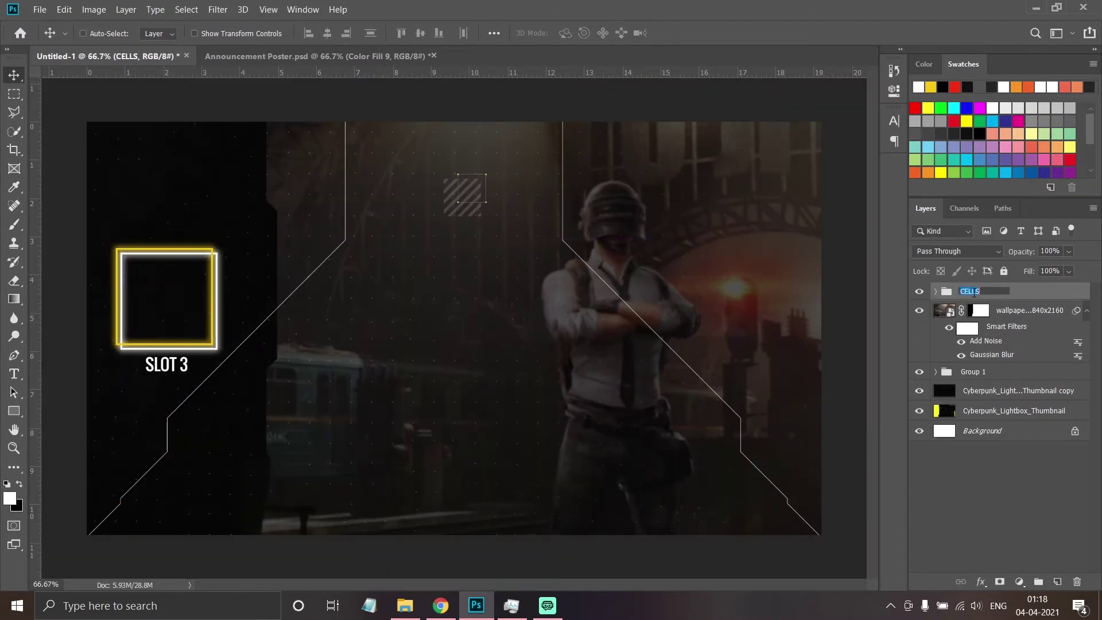
Duplicate the slot into eight evenly spread frames, group them, and change the last label's number to 9
drag(184, 290, 425, 290)
mouse_move(425, 290)
mouse_down()
mouse_move(571, 253)
mouse_move(689, 290)
mouse_up()
drag(689, 289, 809, 290)
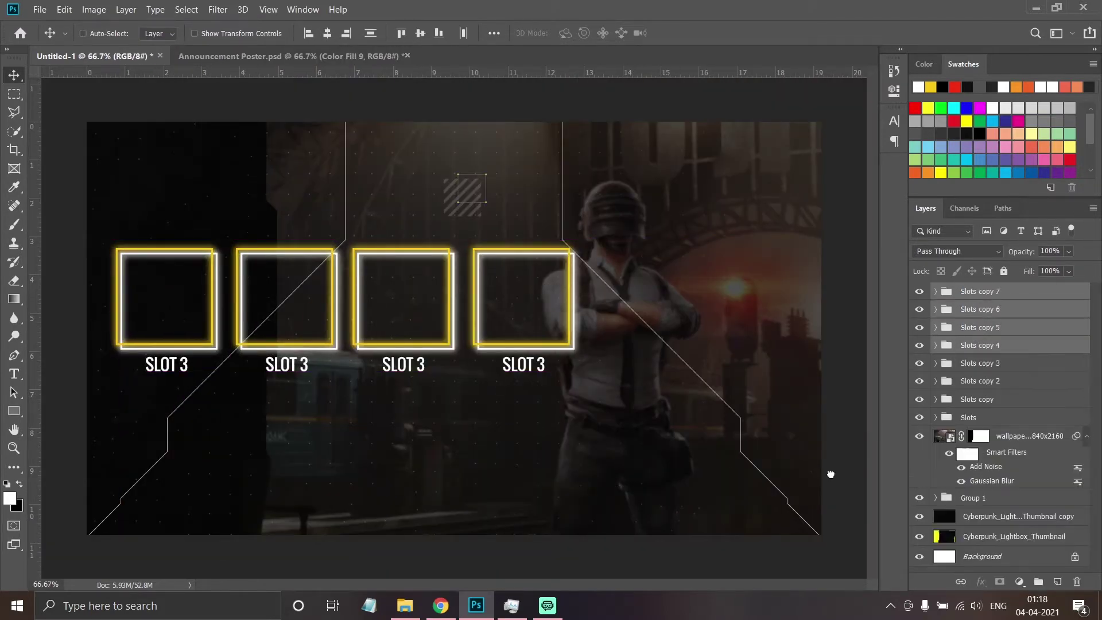
shift+click(967, 411)
key(ctrl+t)
key(Return)
key(ctrl+g)
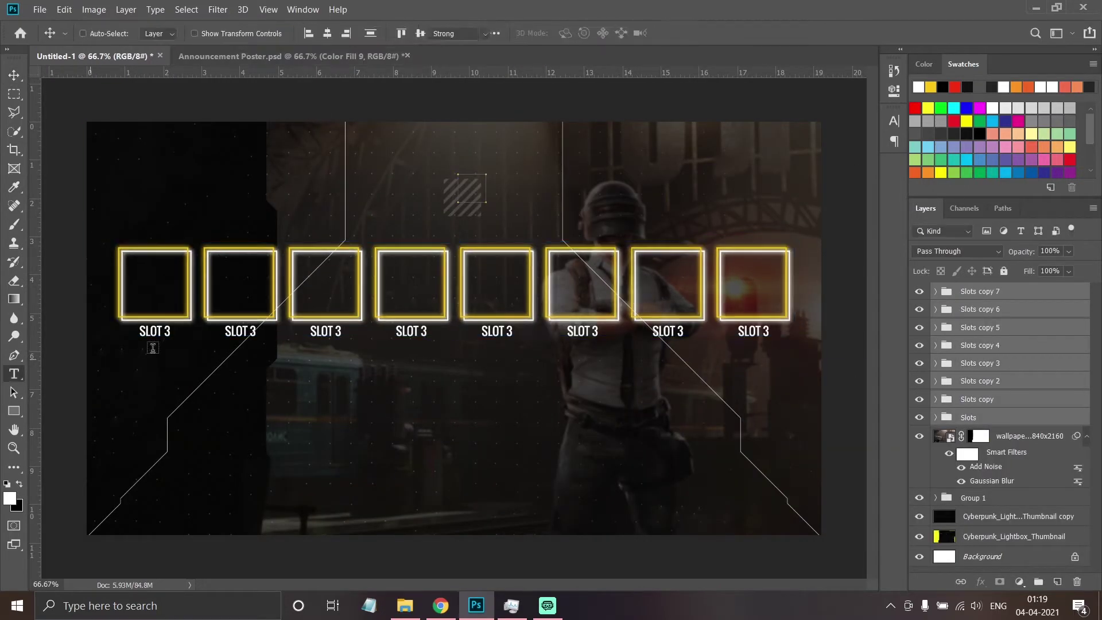
text(89)
double_click(765, 331)
text(Low)
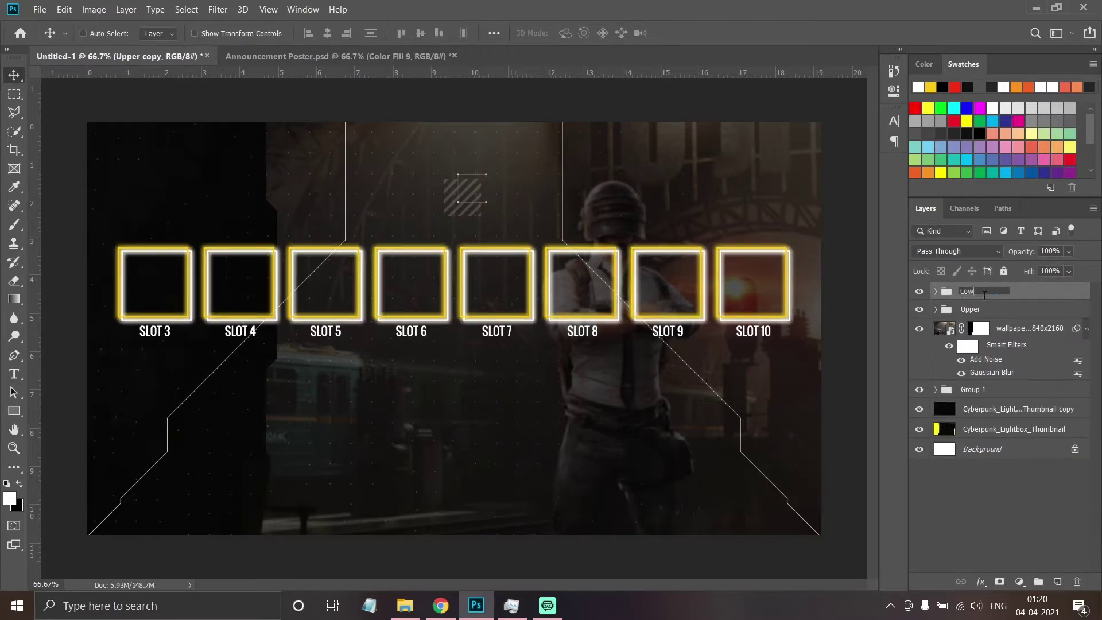
Move the duplicated row below the first and renumber its labels SLOT 11 to 18
drag(318, 306, 318, 427)
double_click(169, 452)
text(SLOT 14)
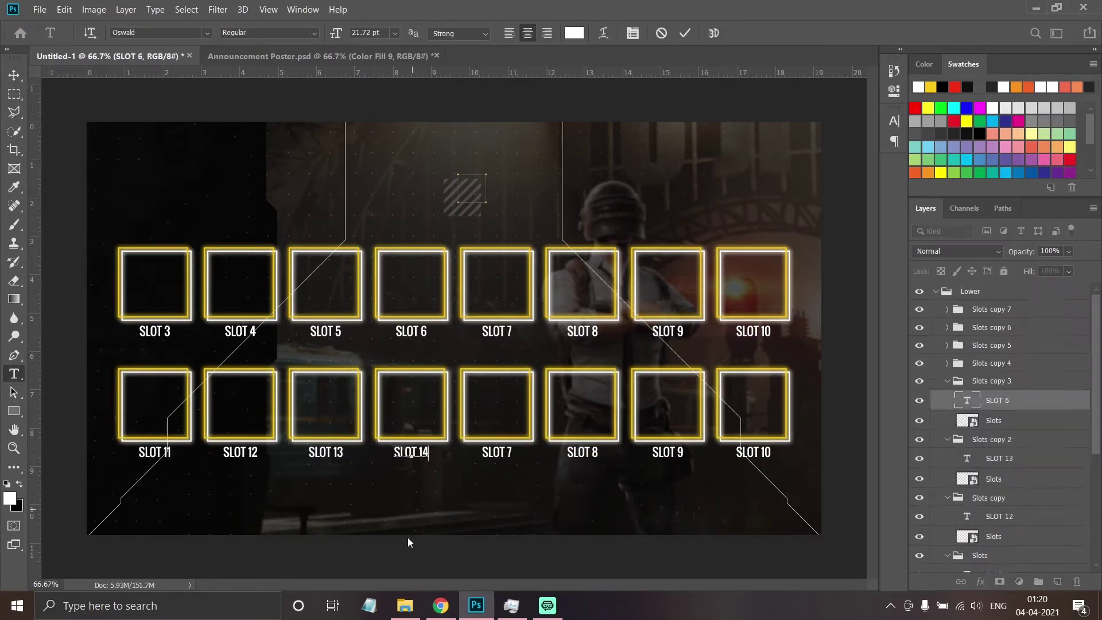
double_click(505, 453)
text(15)
double_click(594, 452)
text(16)
double_click(763, 452)
text(18)
click(358, 184)
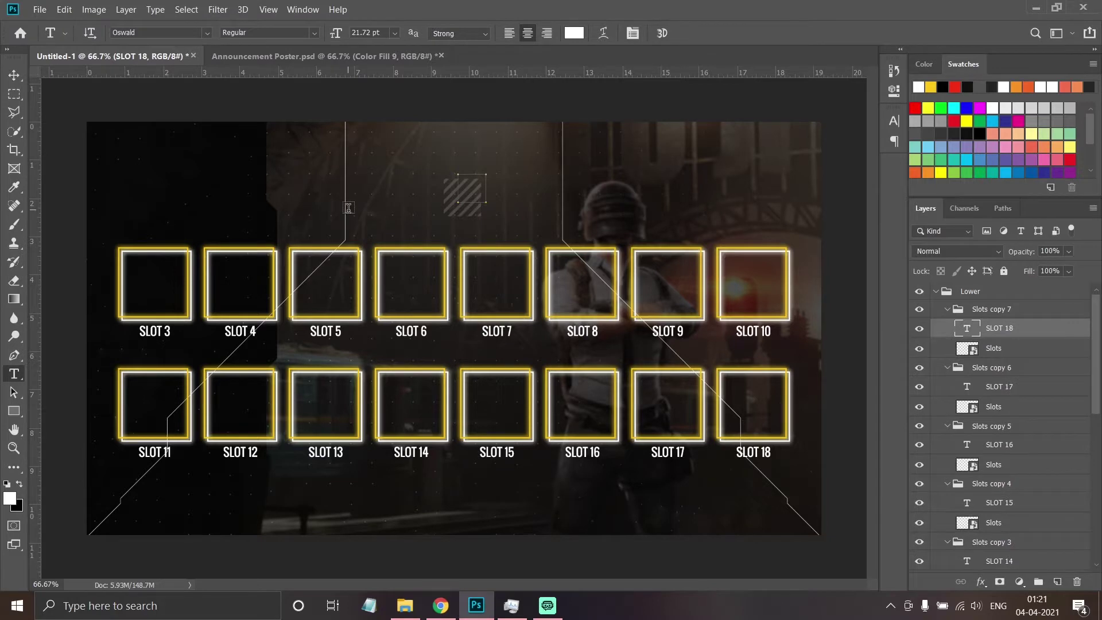
Add a heavy-weight SLOT LIST heading with a QUALIFIERS GROUP A subtitle beneath
click(466, 192)
text(SLOT LIST)
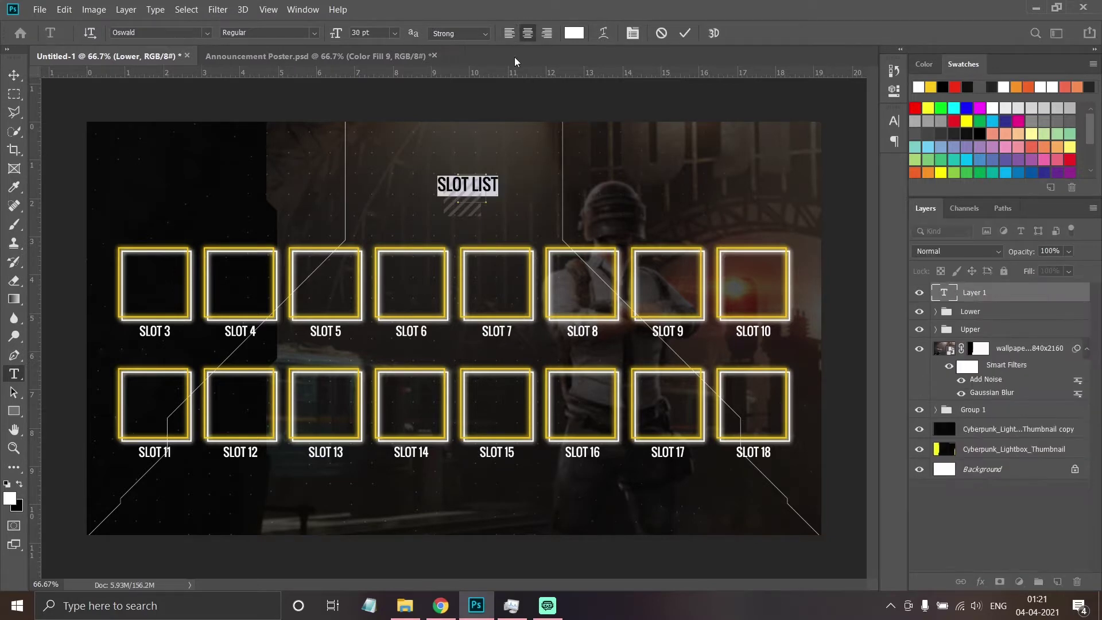
click(306, 33)
click(305, 31)
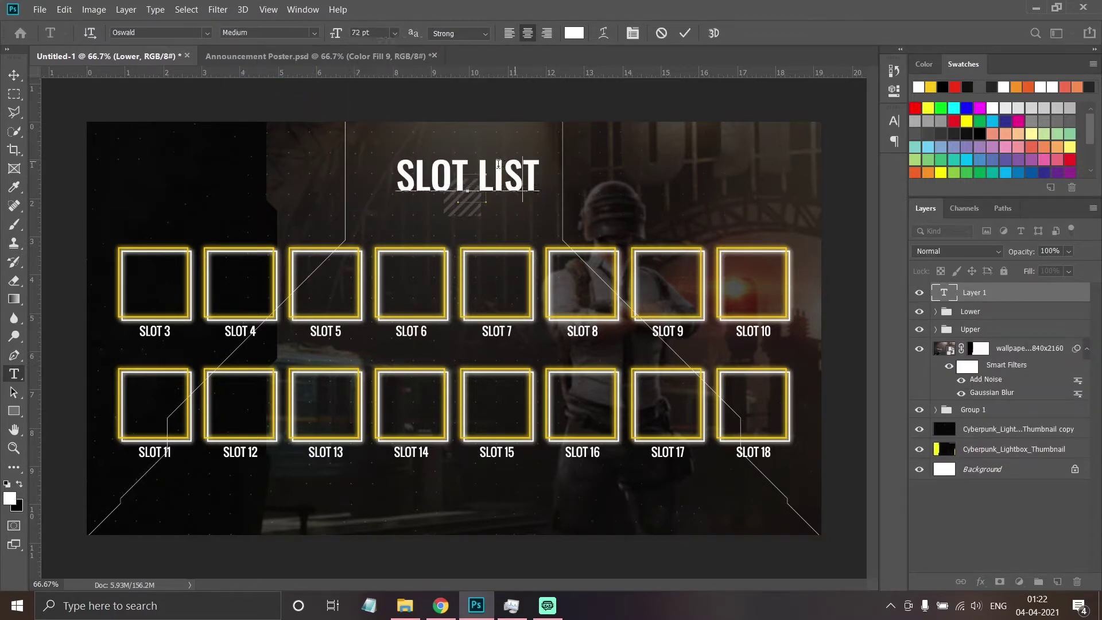
click(14, 75)
double_click(943, 293)
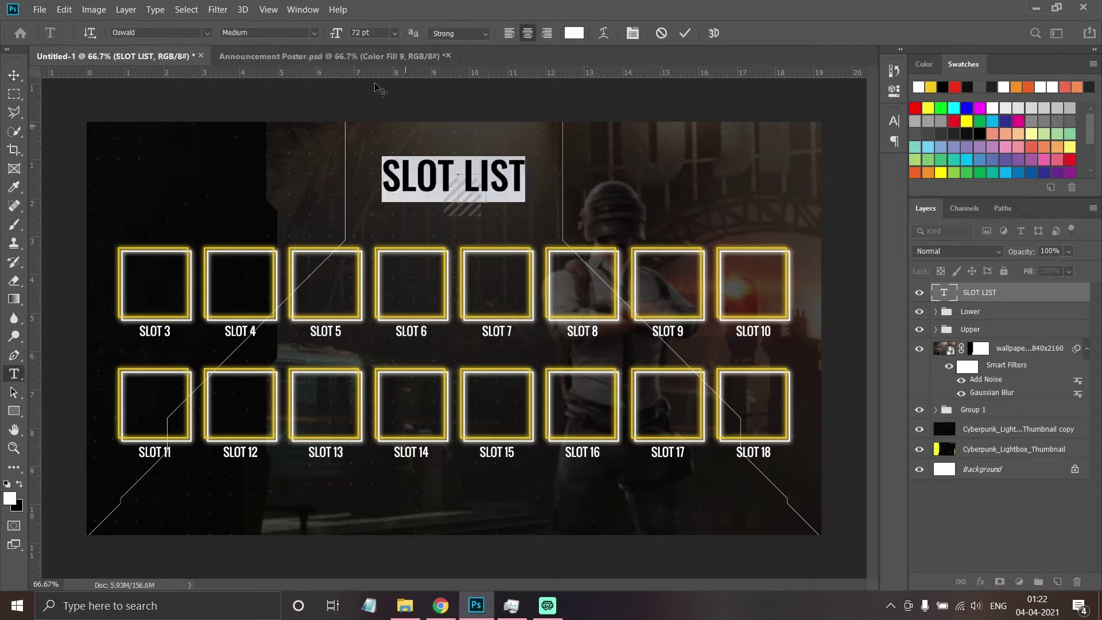
key(ctrl+v)
key(ctrl+a)
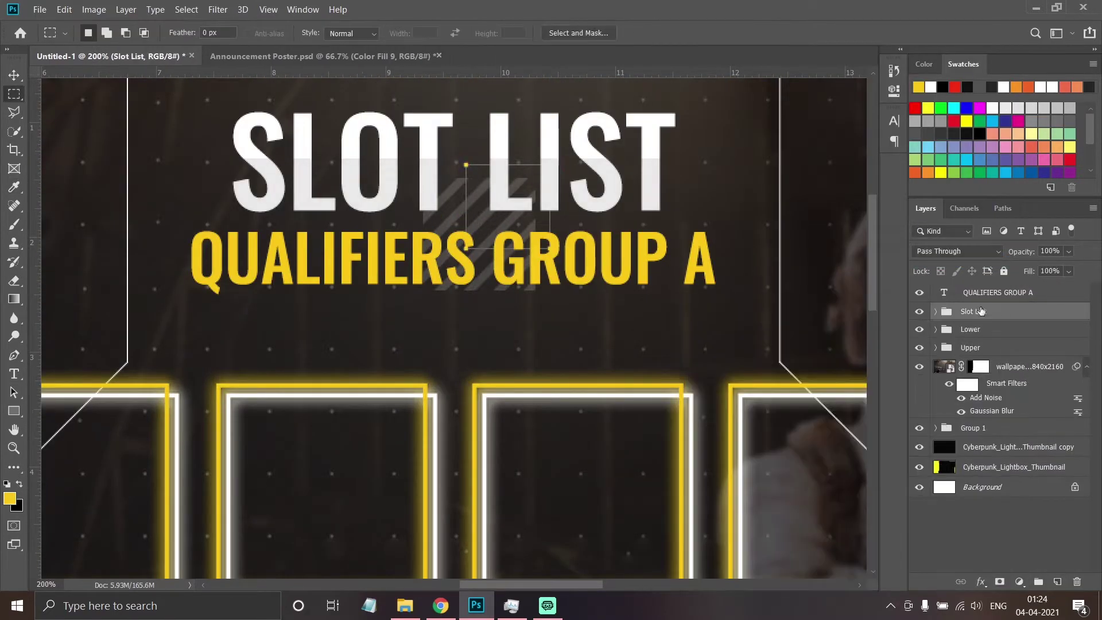
Stroke the Slot List group 2 px yellow; color the subtitle yellow with a matching stroke
double_click(981, 311)
click(883, 190)
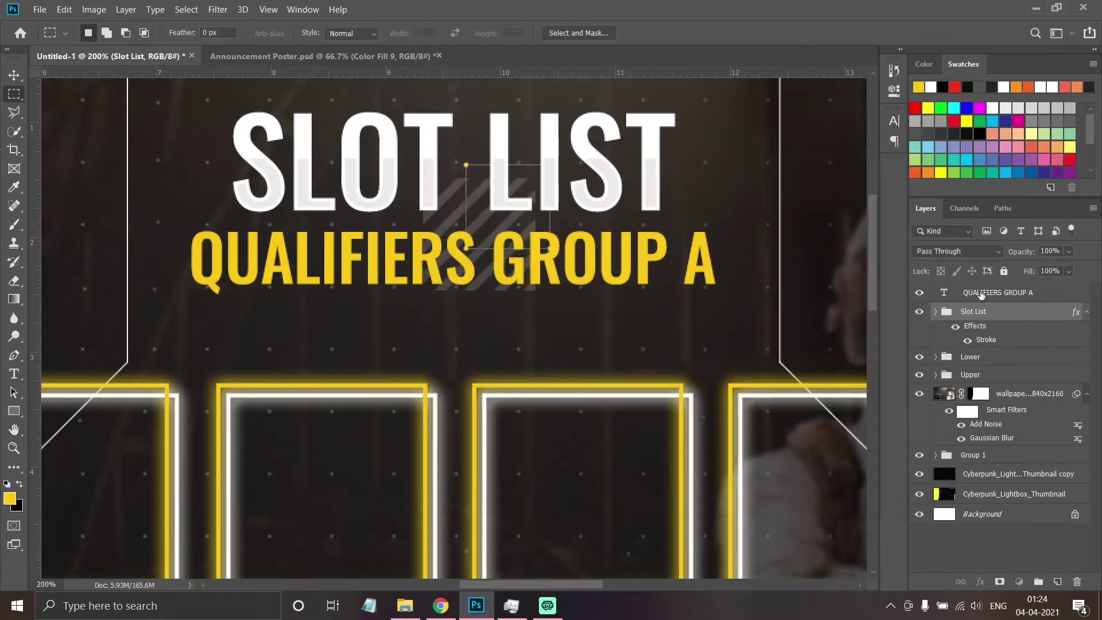
drag(172, 253, 741, 344)
click(1020, 581)
click(941, 325)
key(Return)
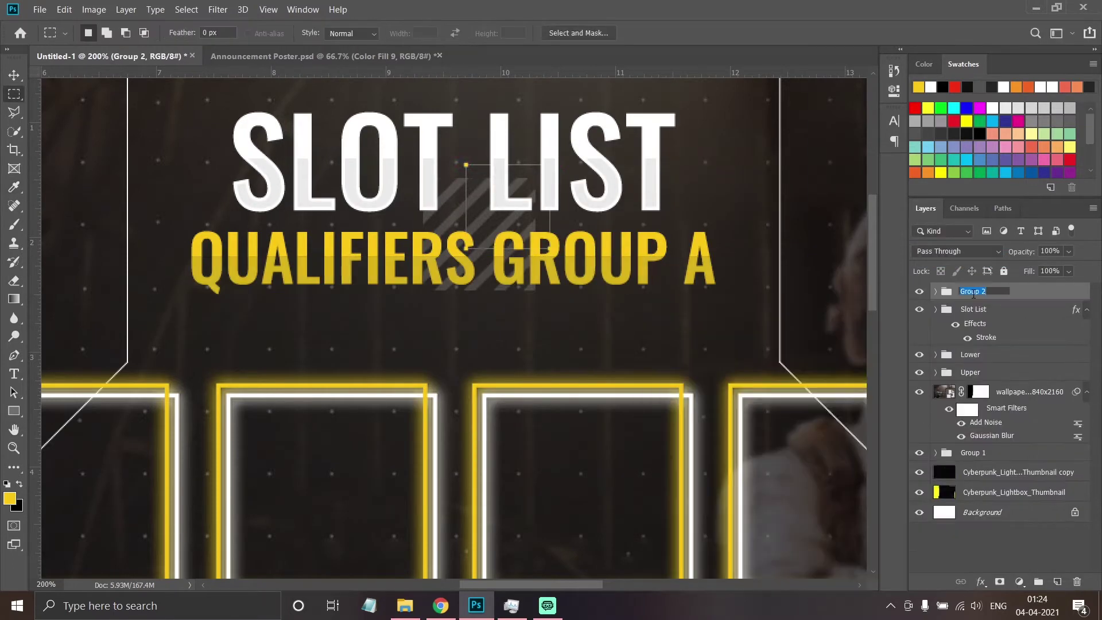
double_click(976, 292)
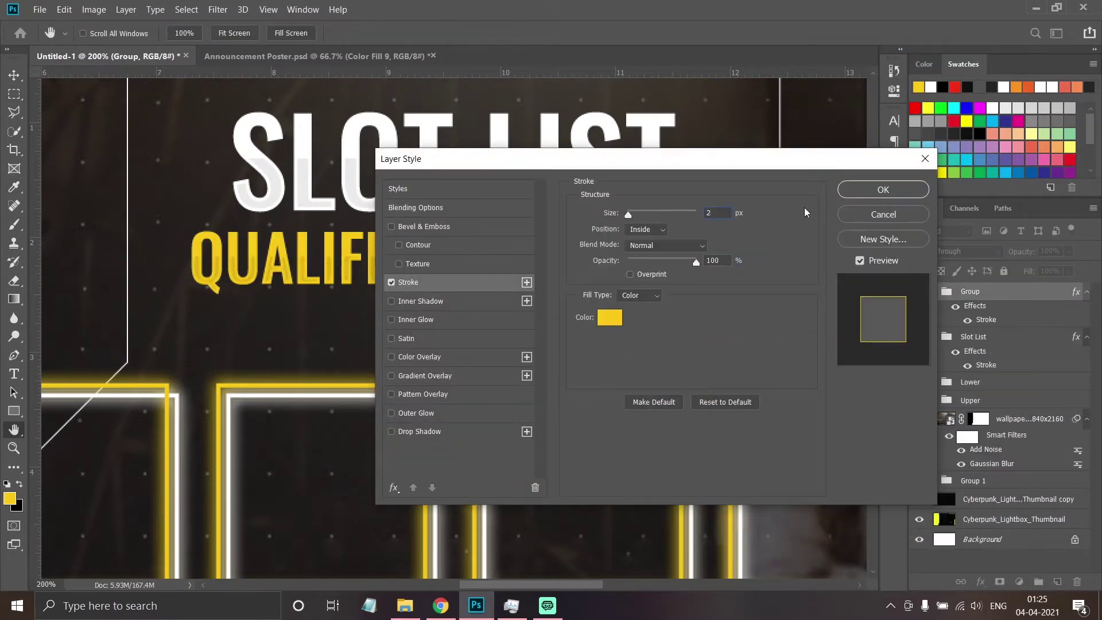
click(881, 187)
key(ctrl+0)
Convert the poster's Sunshine title group to a smart object and place it, shrunk, top-left in the slot list
key(v)
click(246, 58)
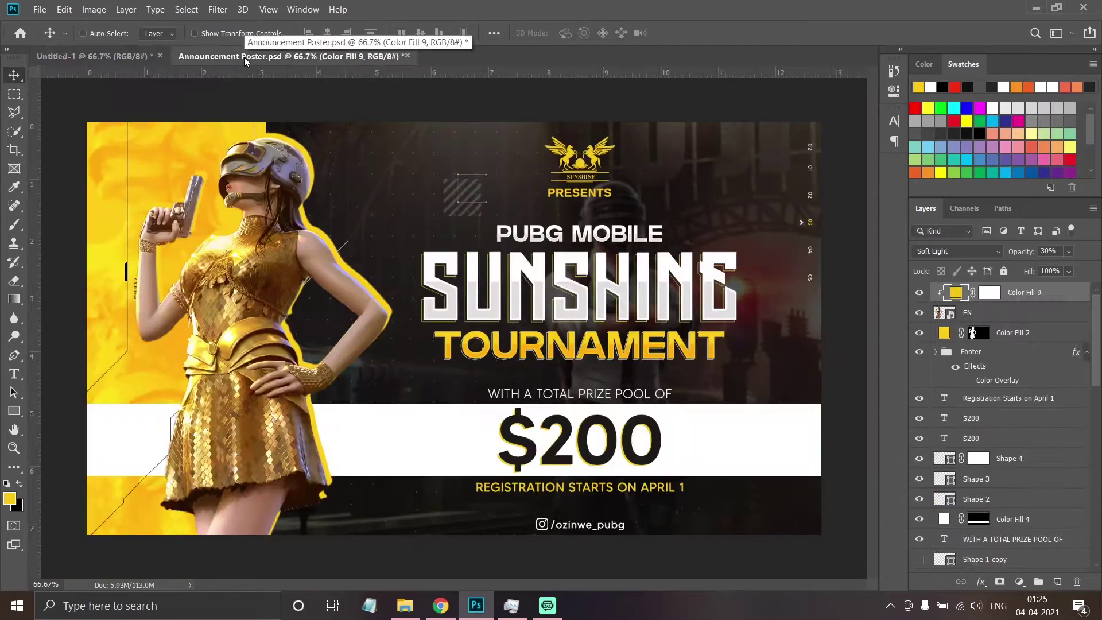
right_click(966, 457)
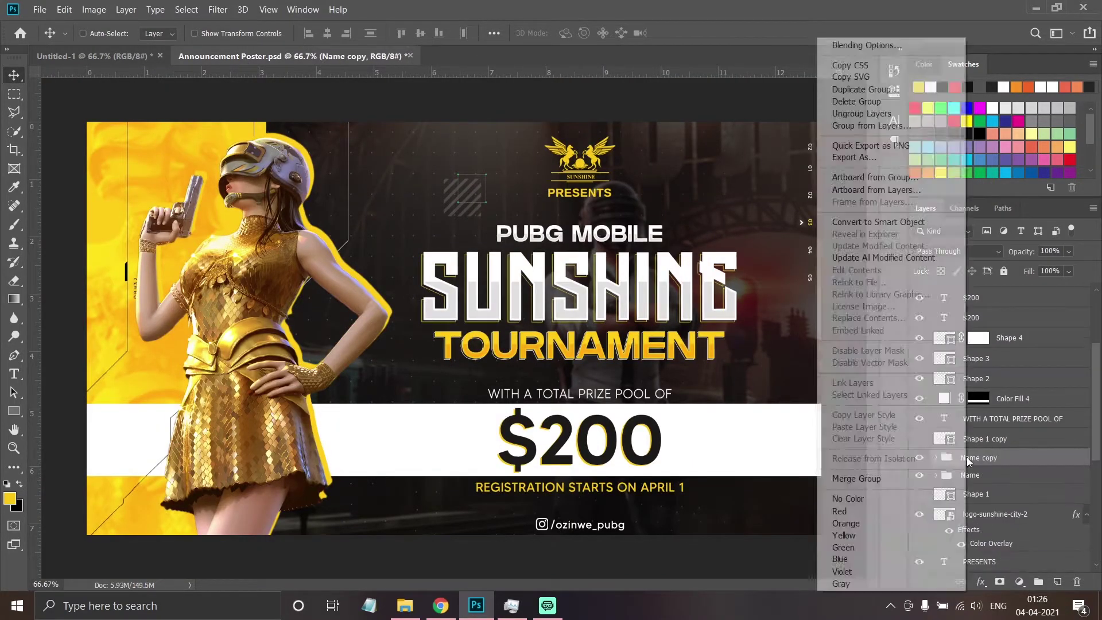
click(855, 149)
drag(976, 457, 547, 297)
key(ctrl+t)
drag(541, 443, 220, 178)
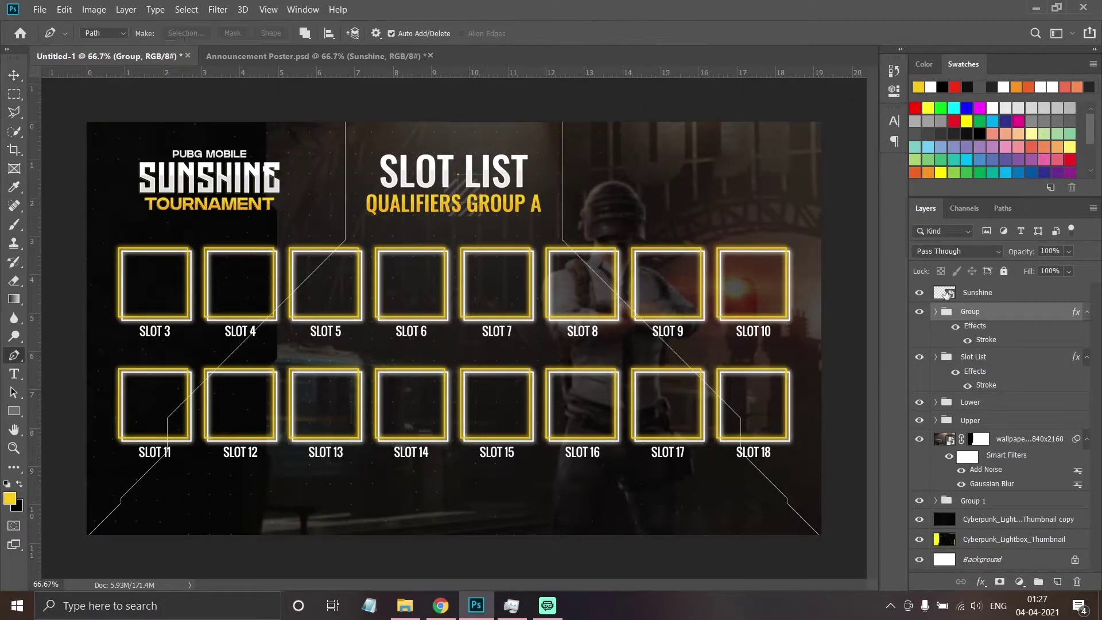
double_click(945, 294)
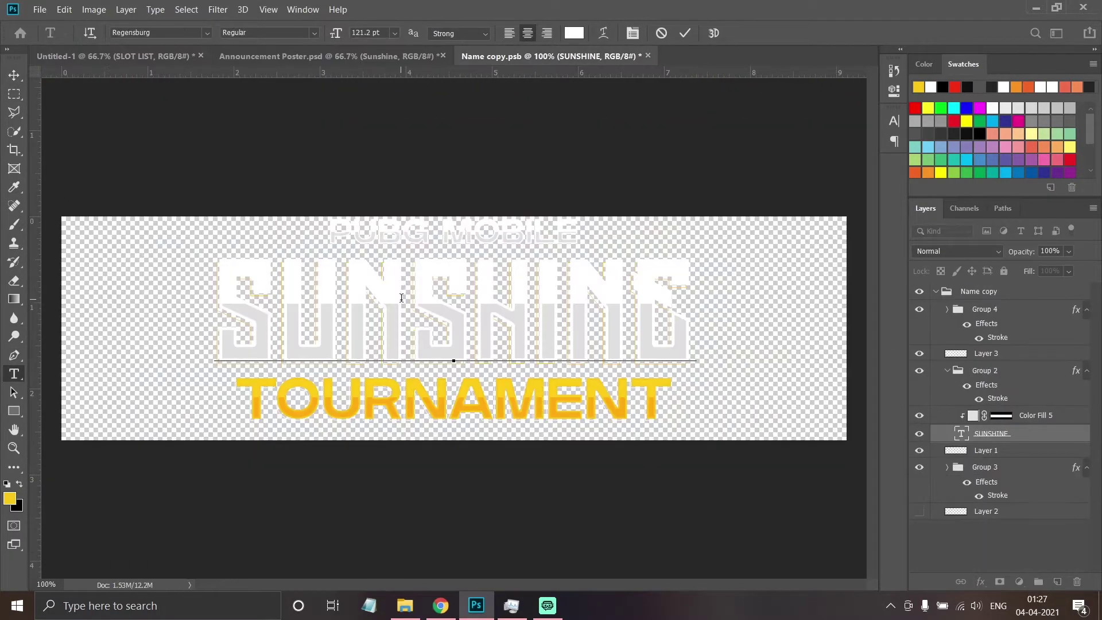
Set the QUALIFIERS GROUP A subtitle font to Regensburg
click(173, 55)
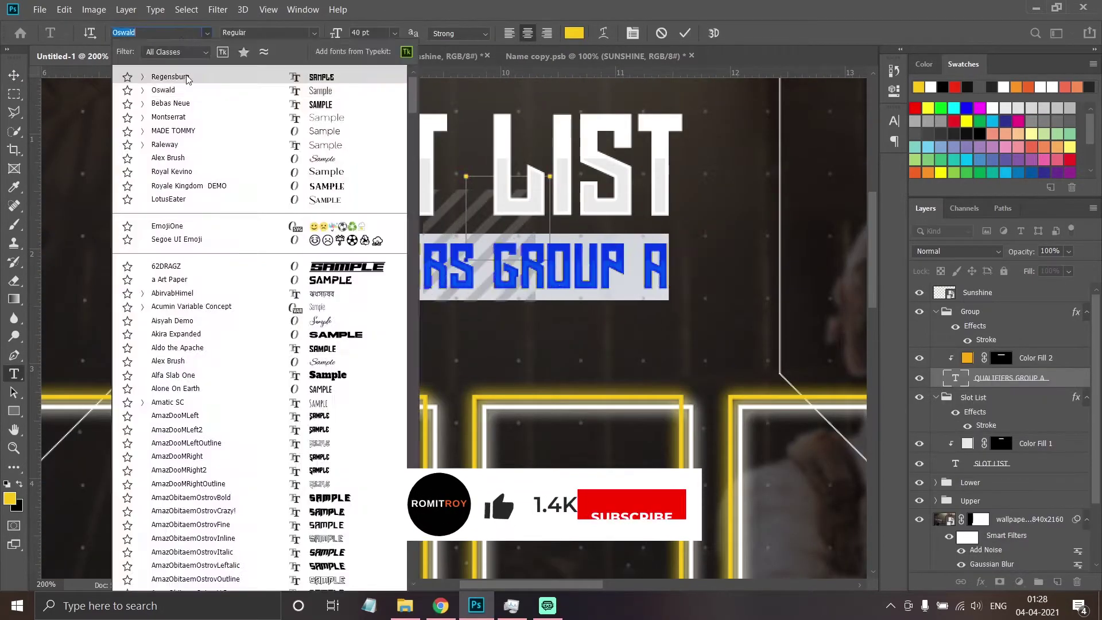
click(170, 77)
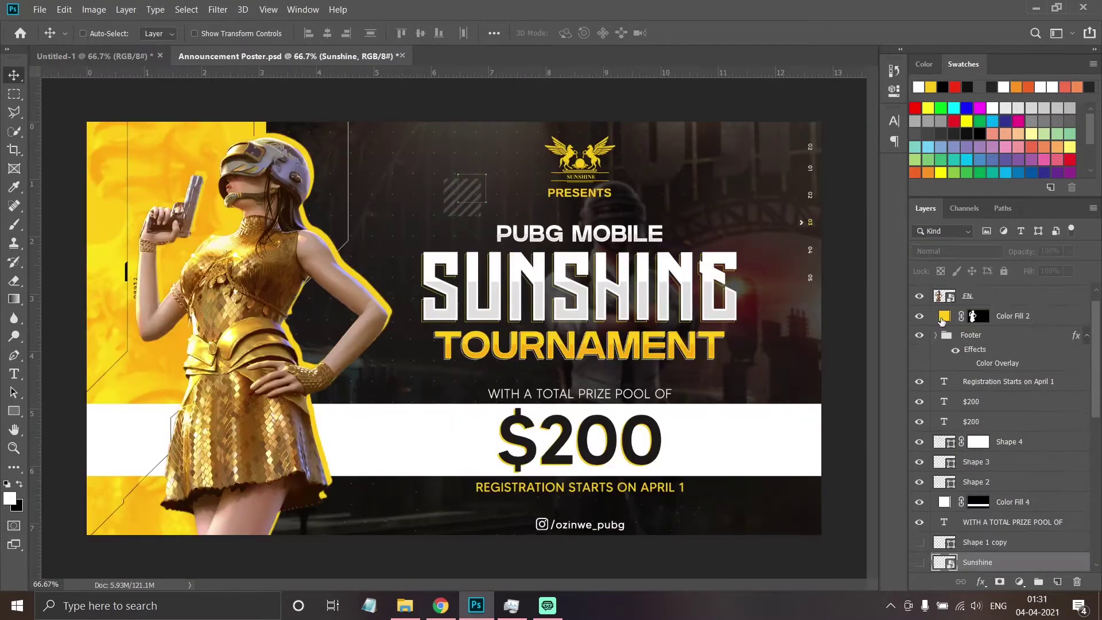
Place the Sunshine wing logo in the top-left corner with a white Color Overlay
scroll(947, 344, down, 2)
scroll(959, 416, down, 2)
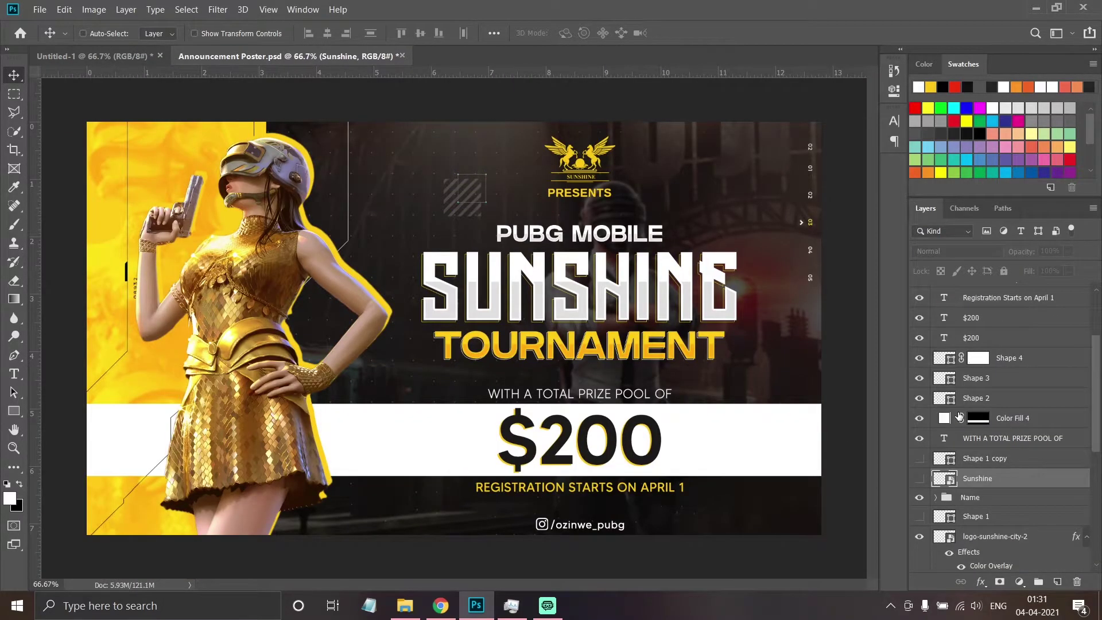
drag(987, 536, 154, 174)
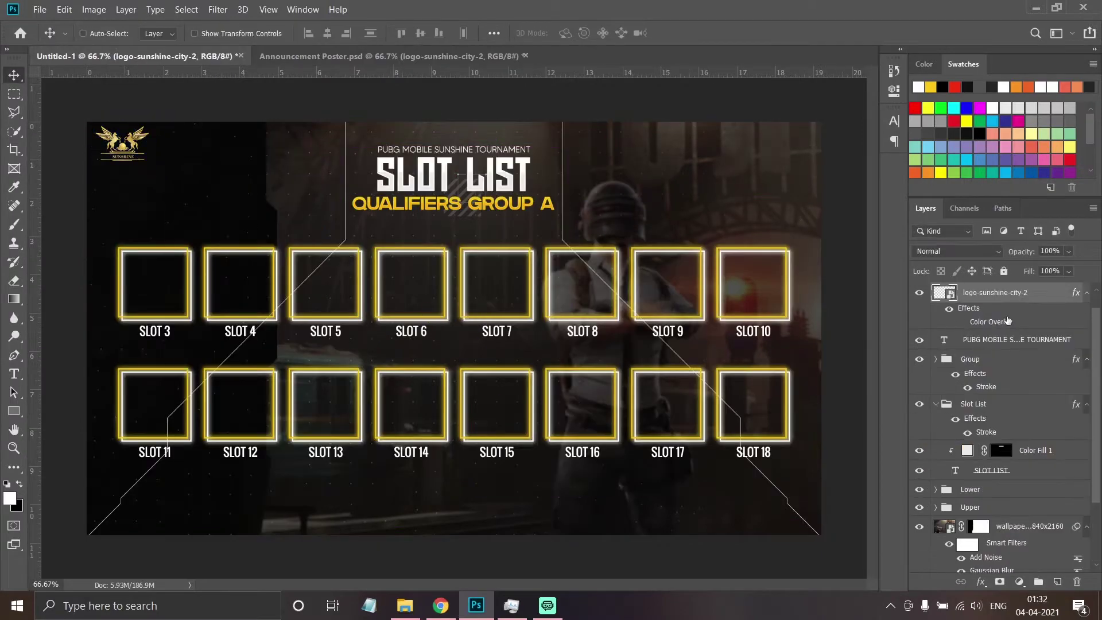
double_click(1008, 320)
key(Return)
drag(116, 141, 118, 144)
Add the PUBG MOBILE logo top-right with the same white overlay
click(392, 610)
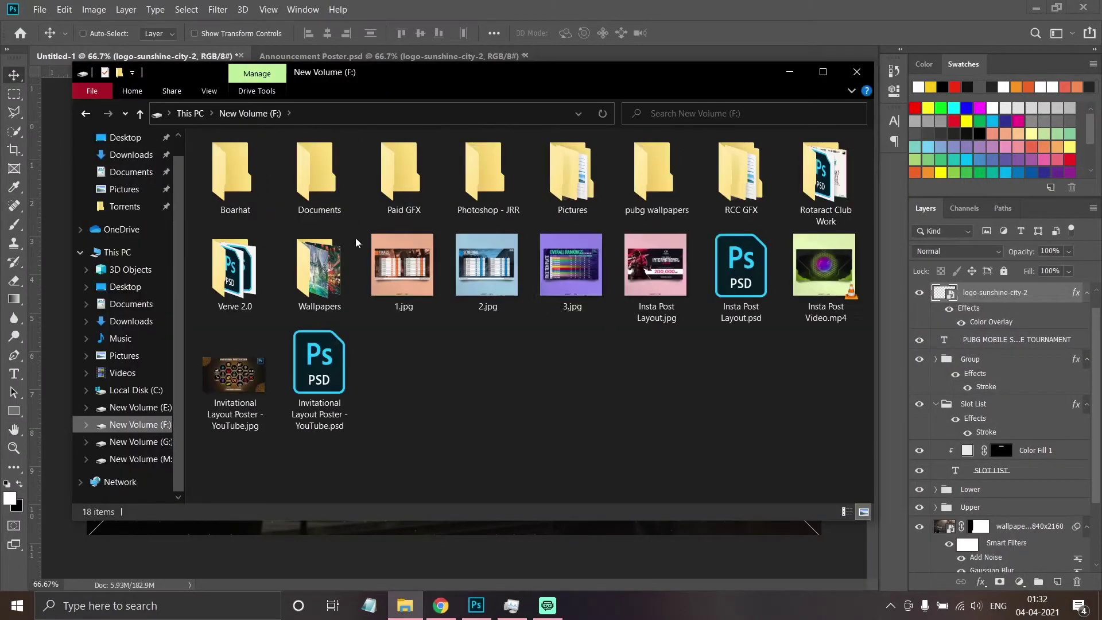
drag(239, 369, 454, 327)
right_click(984, 312)
click(815, 402)
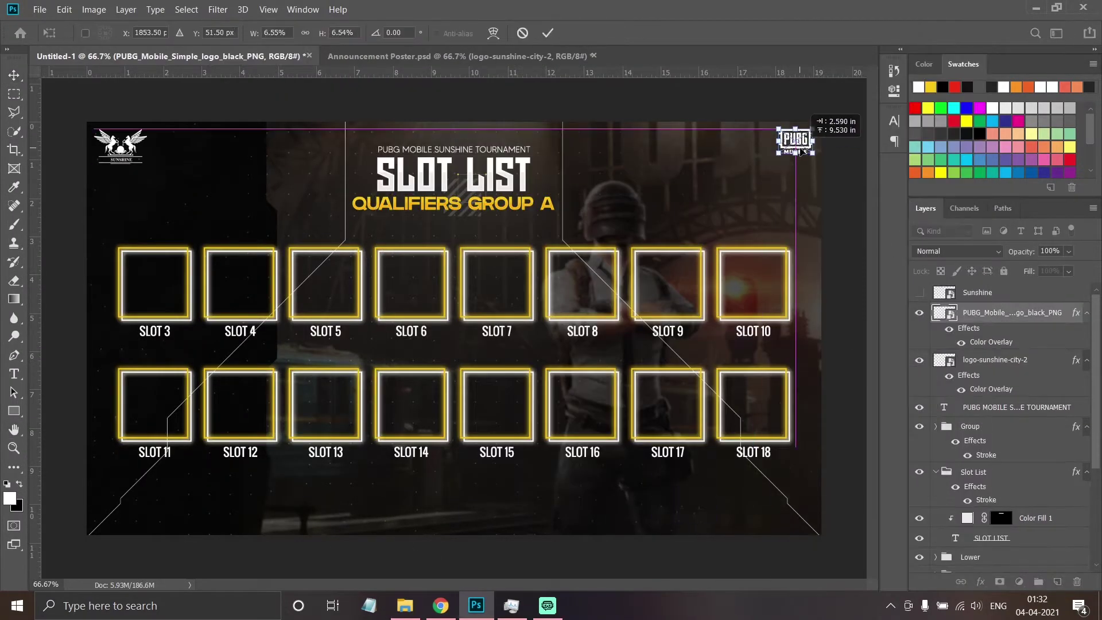
key(Return)
Place the footer-logo-set image along the bottom and mask it to the kept area
click(404, 606)
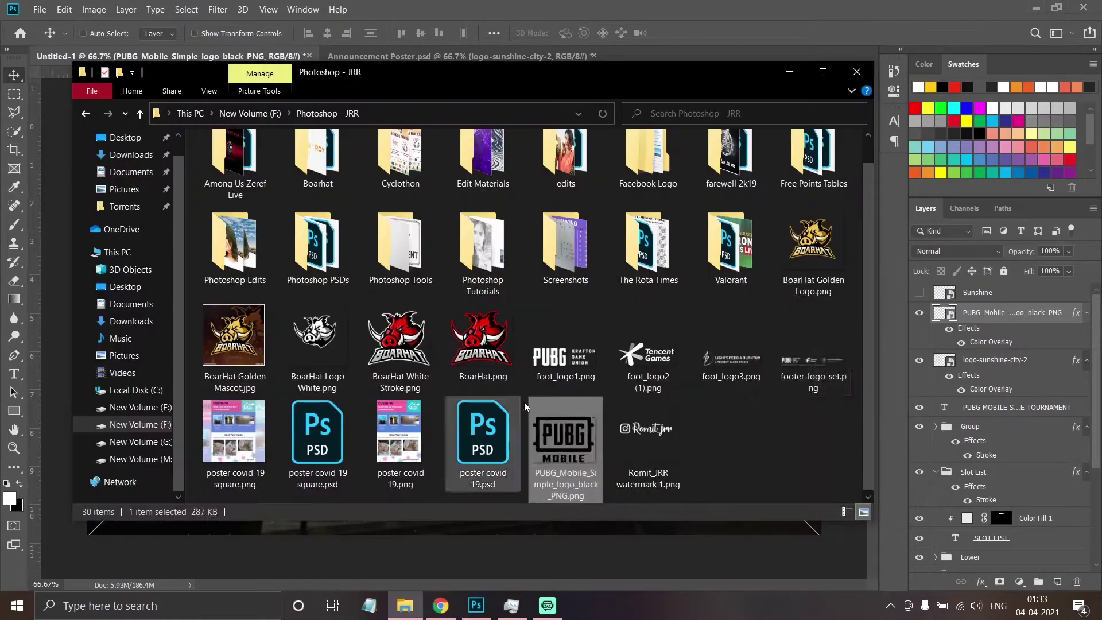
click(440, 606)
click(405, 605)
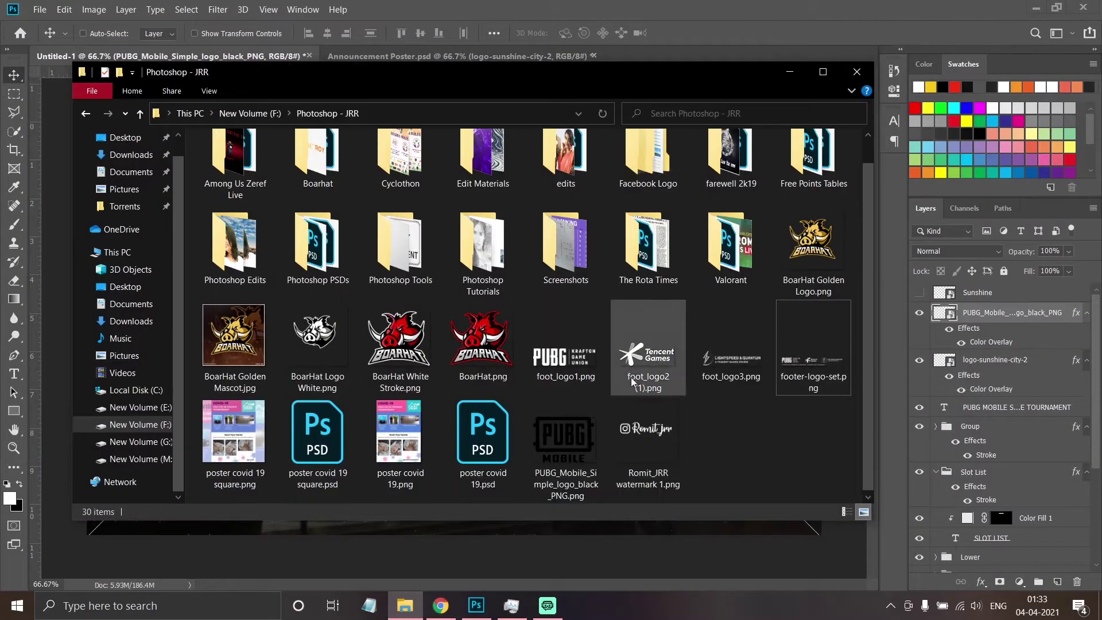
drag(813, 347, 276, 551)
key(m)
drag(92, 525, 278, 547)
key(ctrl+d)
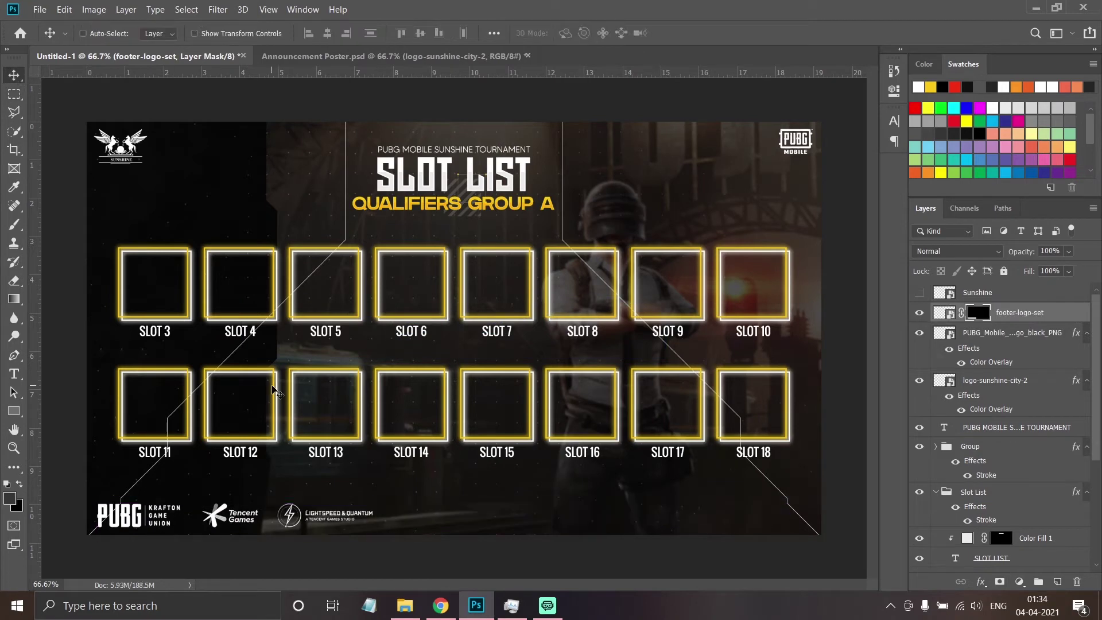
key(v)
scroll(975, 402, down, 3)
Bring the Instagram footer group over from the Announcement Poster
click(936, 435)
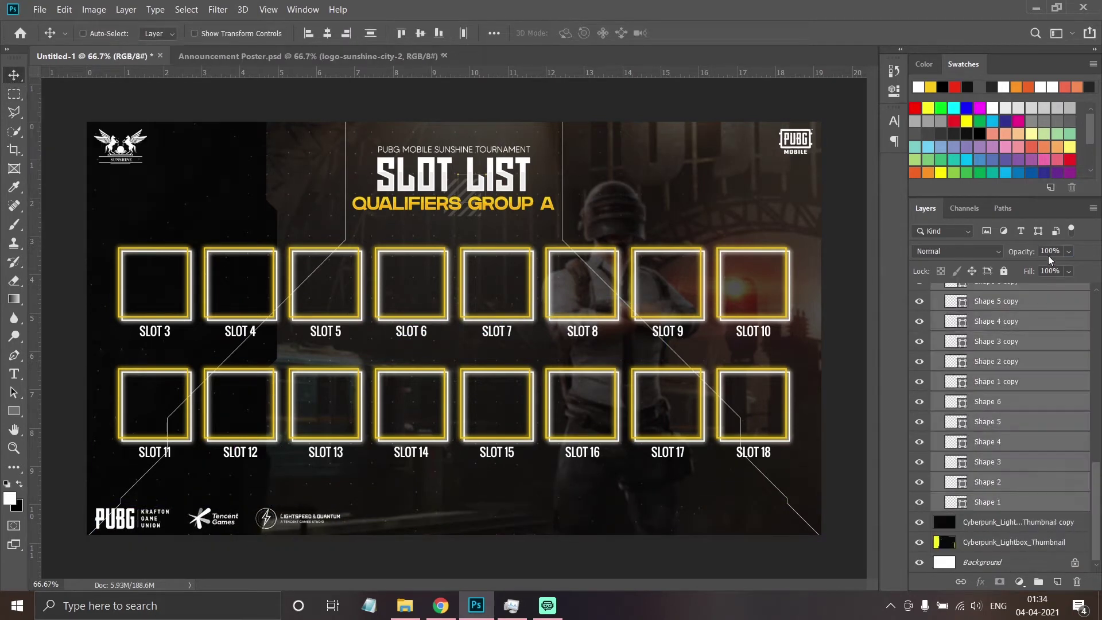
click(310, 55)
drag(628, 584, 642, 497)
Save the graphic as 'Slot List' in the Sunshine Tournament folder
click(40, 10)
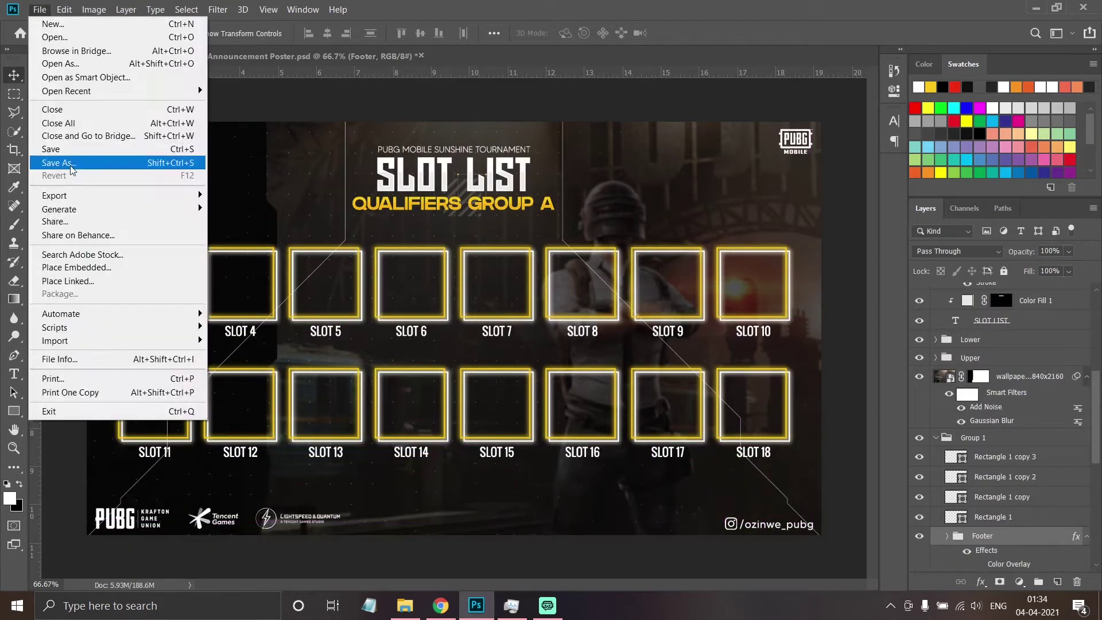
click(57, 161)
double_click(362, 222)
text(Slot List)
key(Return)
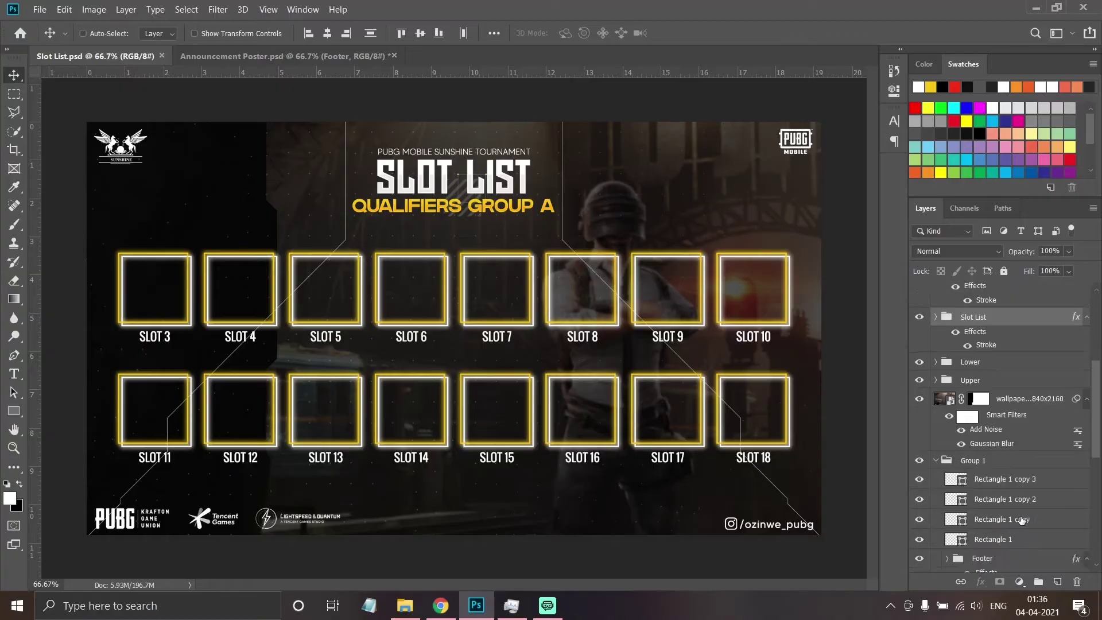
Replace the background wallpaper with the rainy torii anime image and confirm its size
click(1010, 441)
right_click(944, 442)
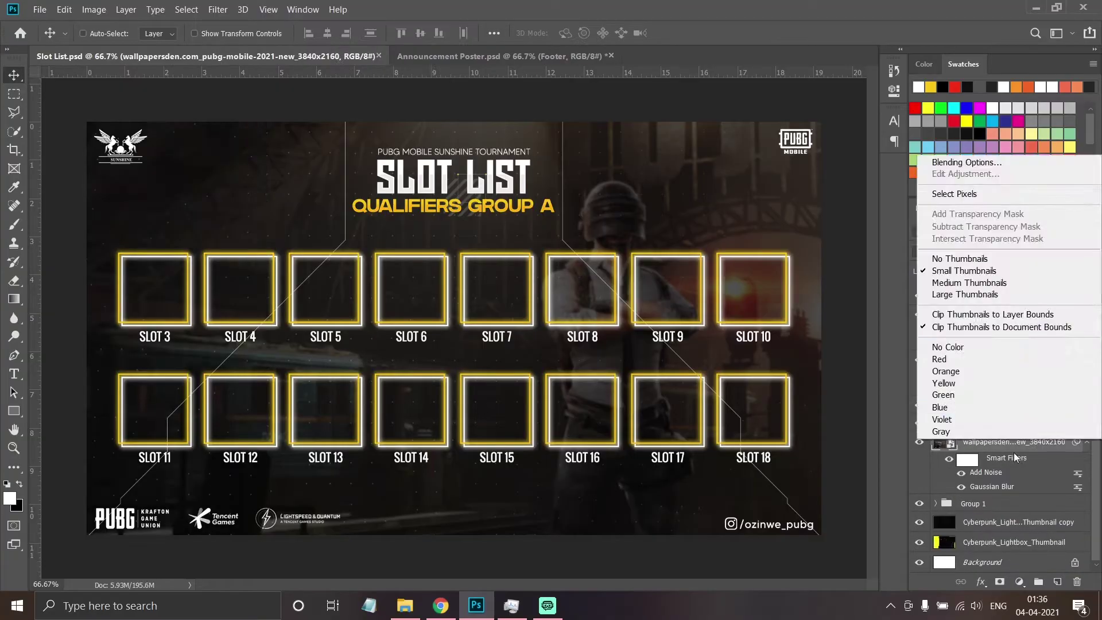
double_click(508, 344)
key(ctrl+t)
click(529, 347)
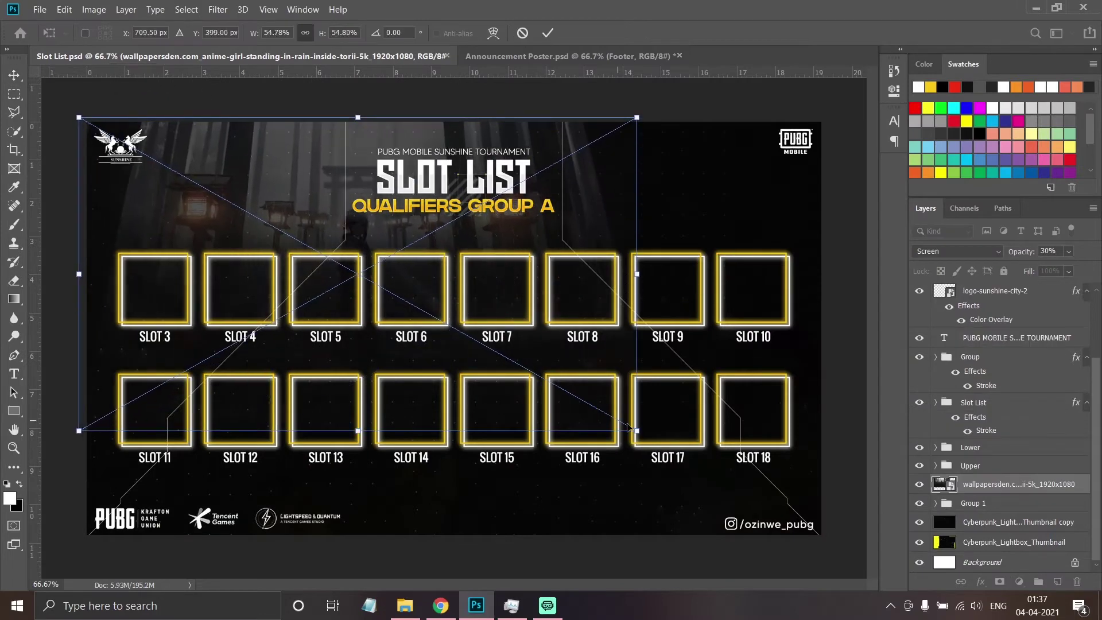
key(Return)
Set the wallpaper layer's opacity to 40%
double_click(1048, 251)
key(BackSpace)
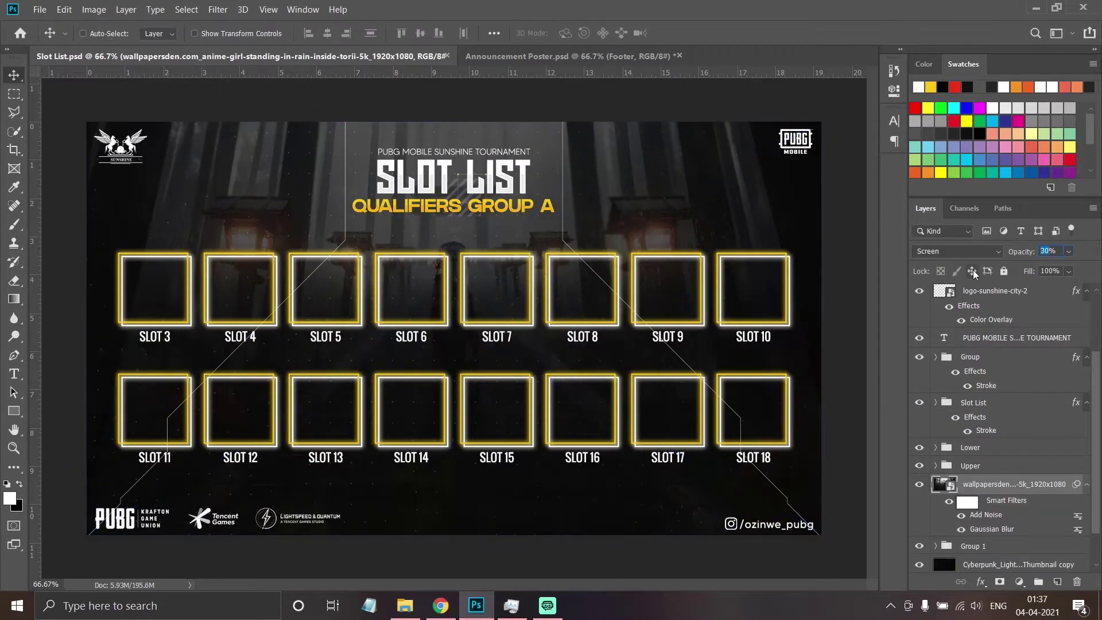
text(40)
key(Return)
Review the wallpaper's Gaussian Blur and Add Noise filters, then resize the title text
double_click(992, 529)
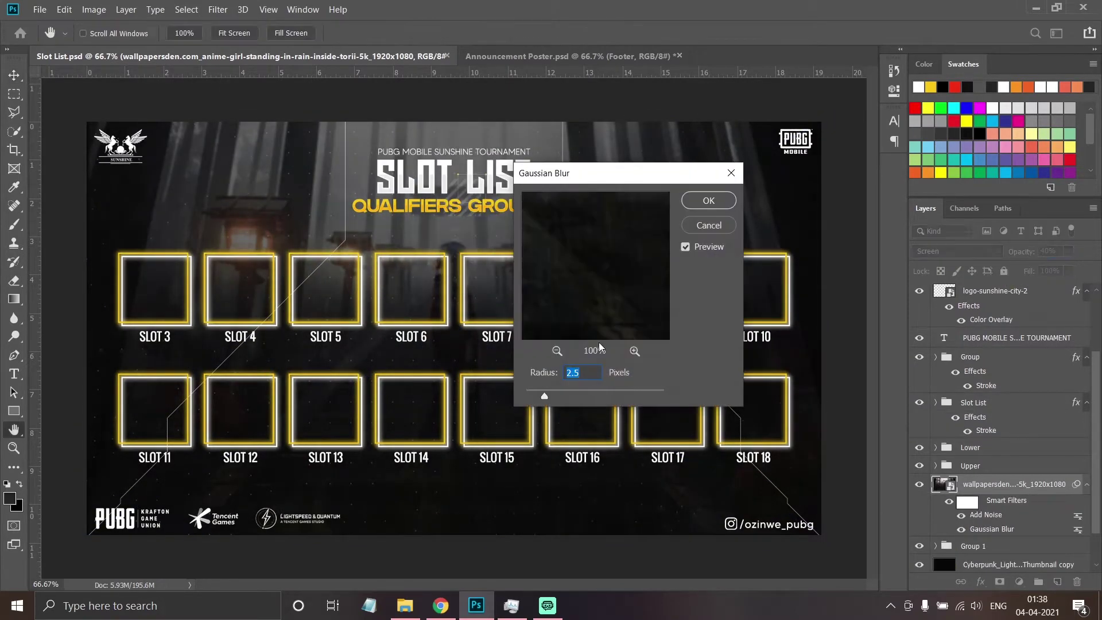
text(5)
key(Return)
double_click(986, 514)
key(Return)
key(ctrl+t)
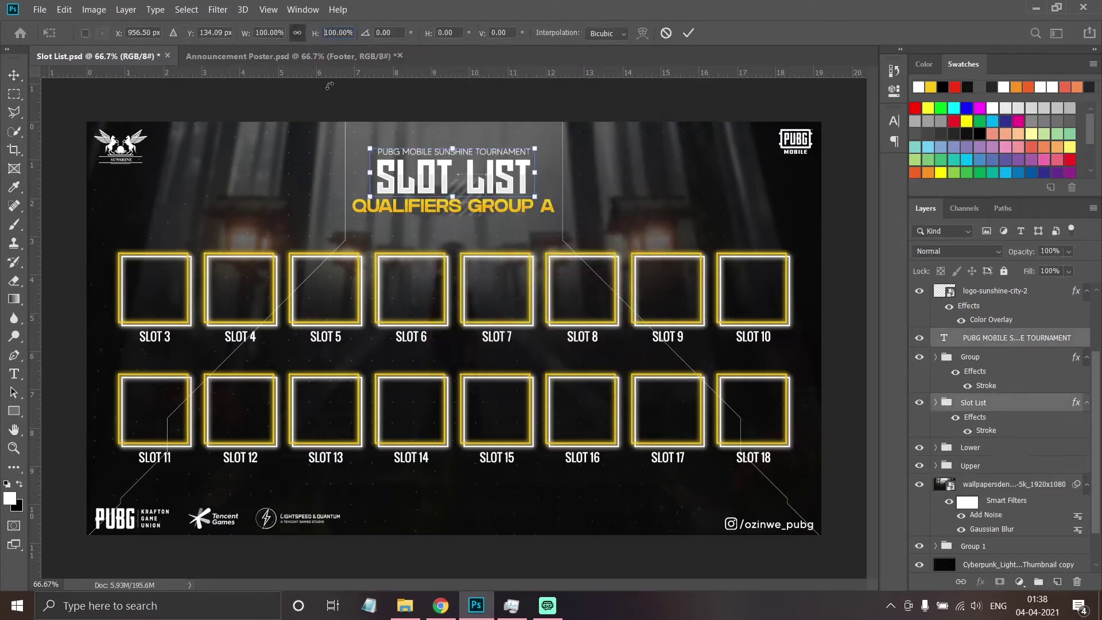
key(Return)
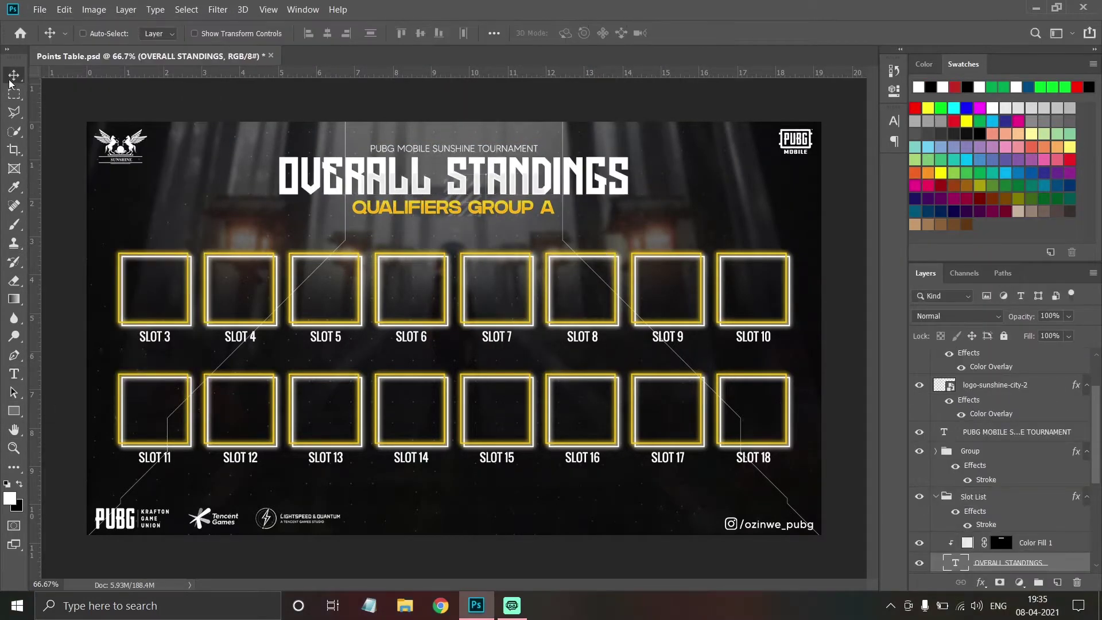
Hide the slot boxes and collapse the remaining layers into a group named Layout
scroll(1006, 459, down, 3)
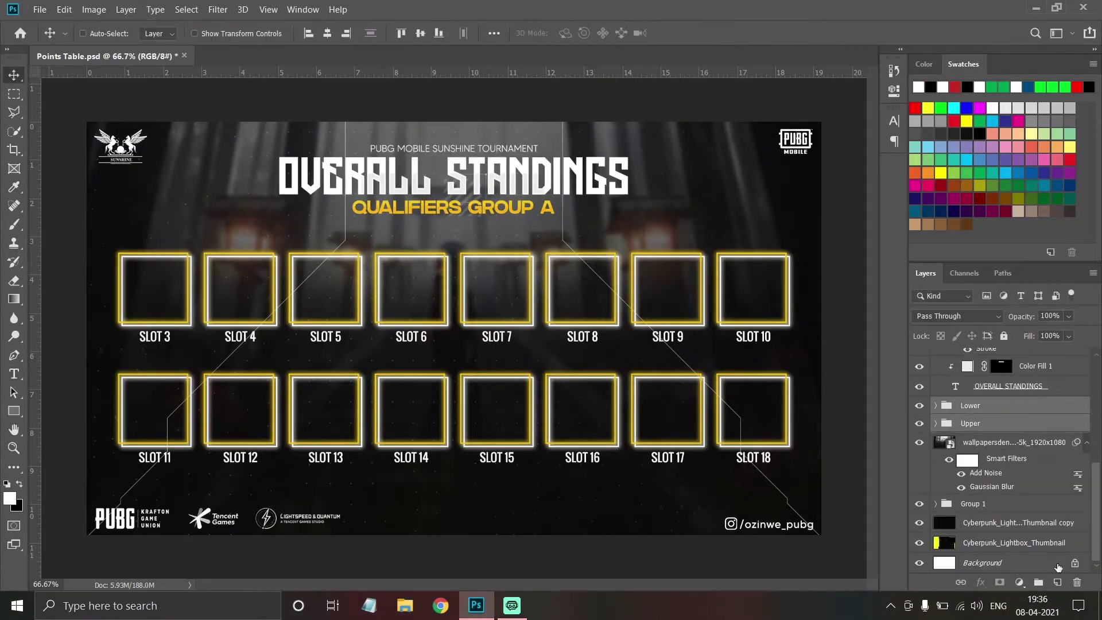
click(1038, 572)
key(ctrl+1)
key(u)
key(ctrl+0)
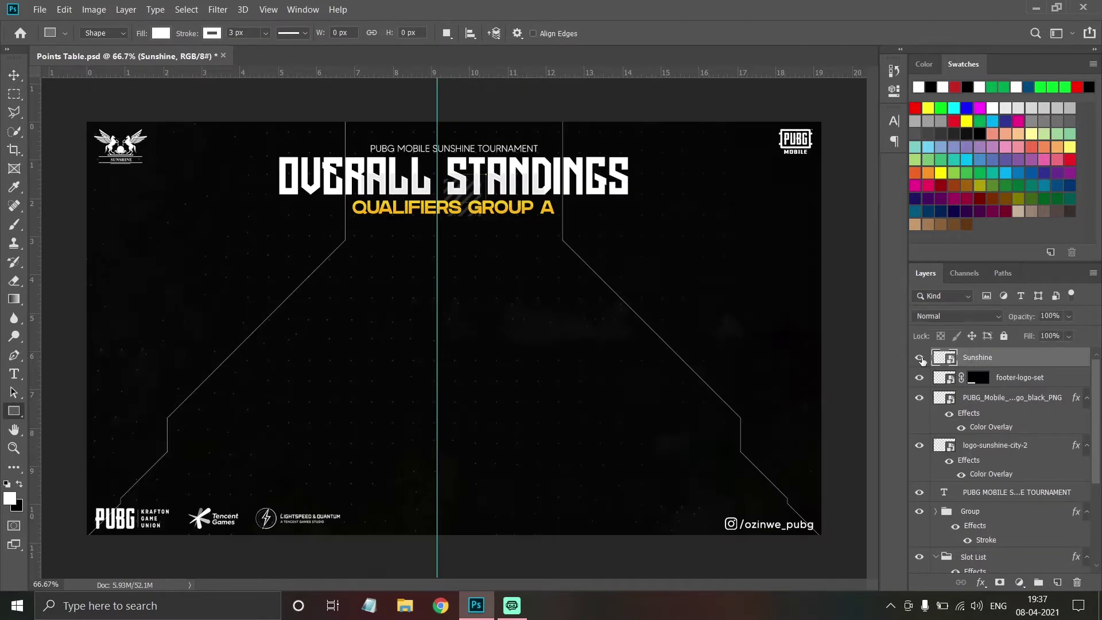
alt+click(936, 356)
double_click(974, 356)
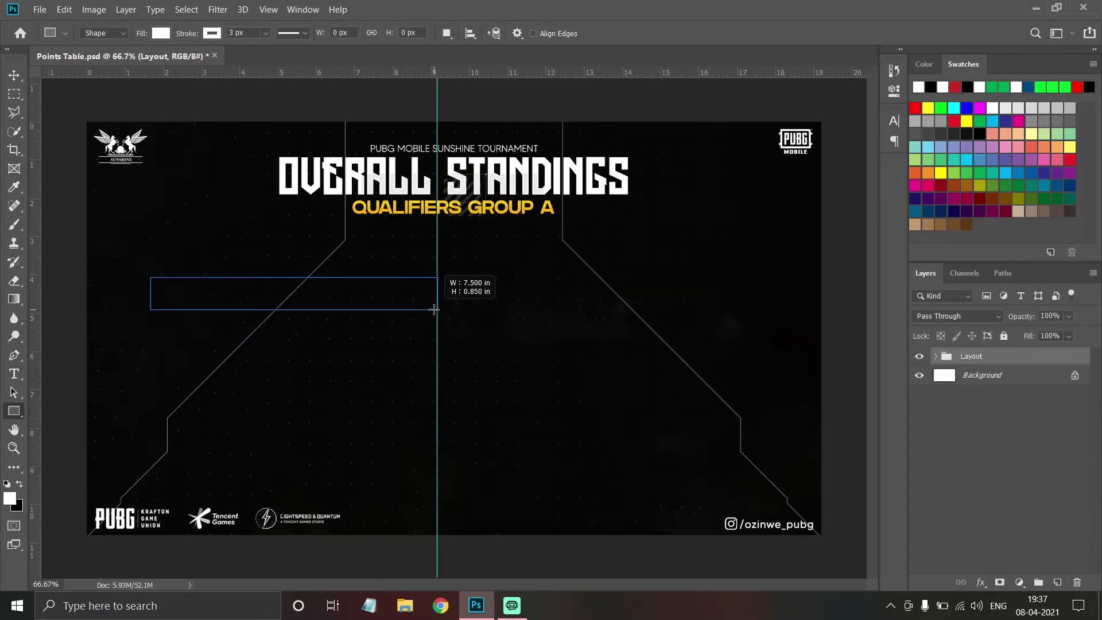
Draw a white 7.5 × 0.85 in bar on the left side of the canvas
drag(435, 310, 436, 310)
drag(309, 35, 322, 35)
key(v)
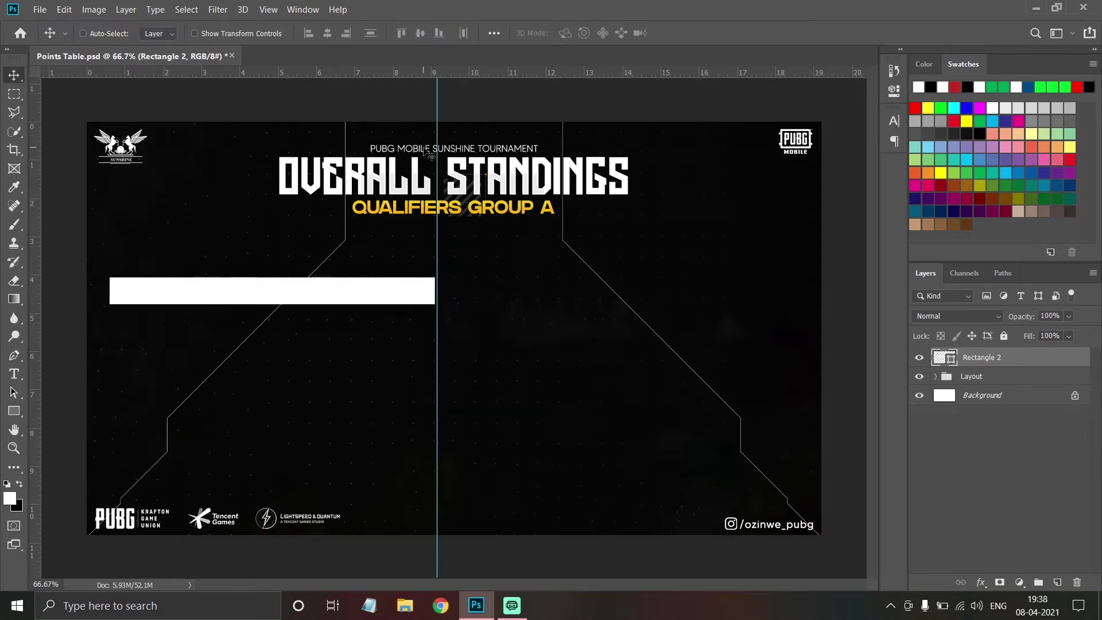
key(ctrl+plus)
Cap both ends of the white bar with a yellow-orange gradient fill sampled from the title yellow
key(m)
key(ctrl+plus)
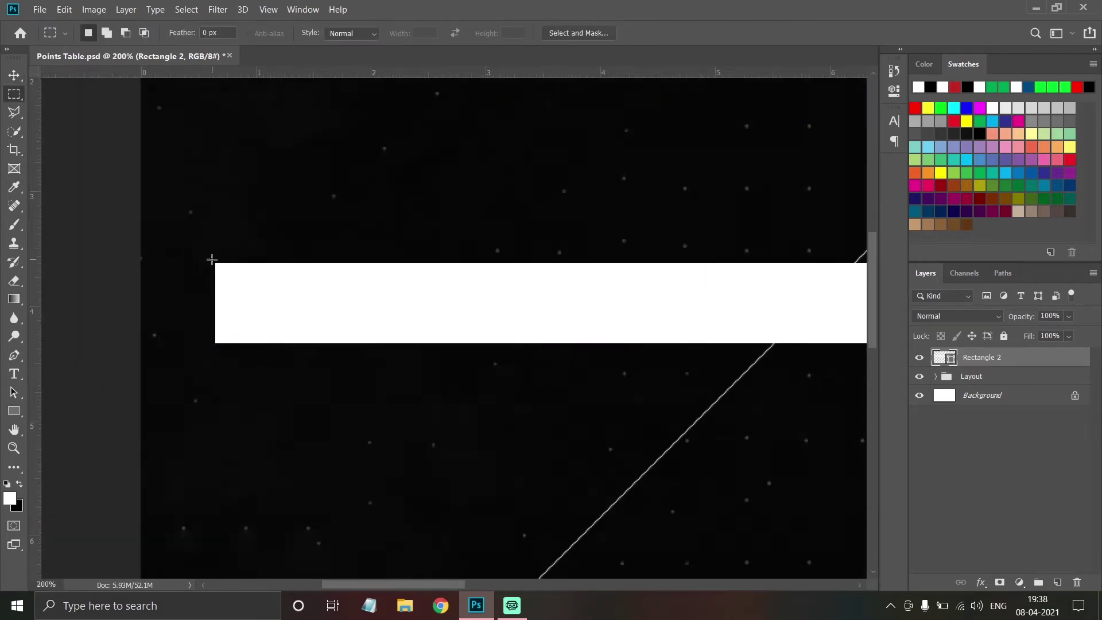
click(1021, 583)
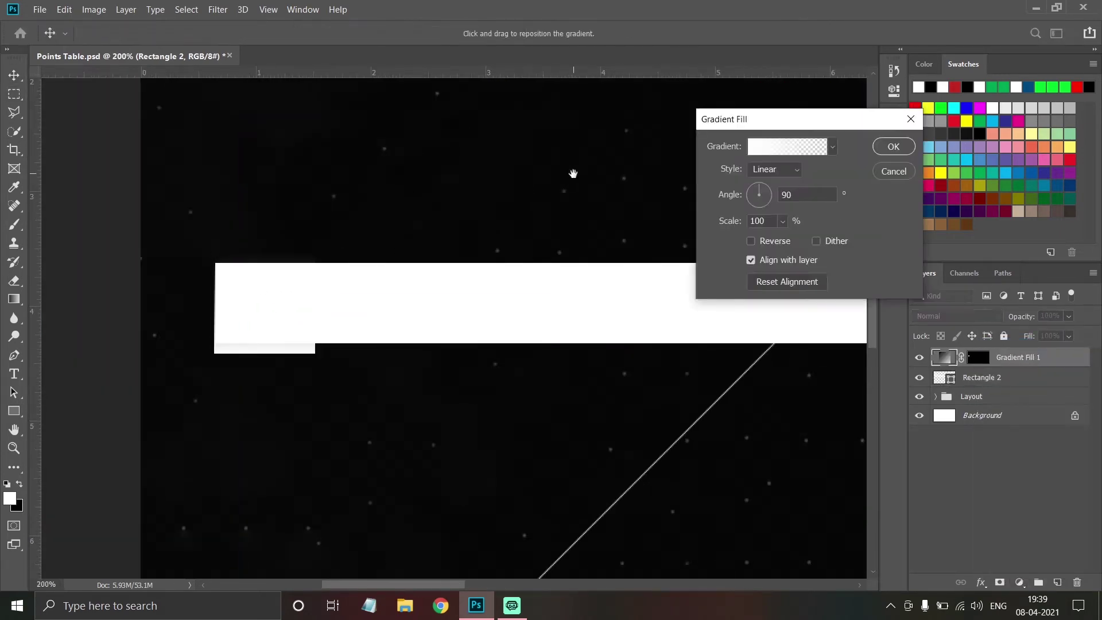
click(803, 267)
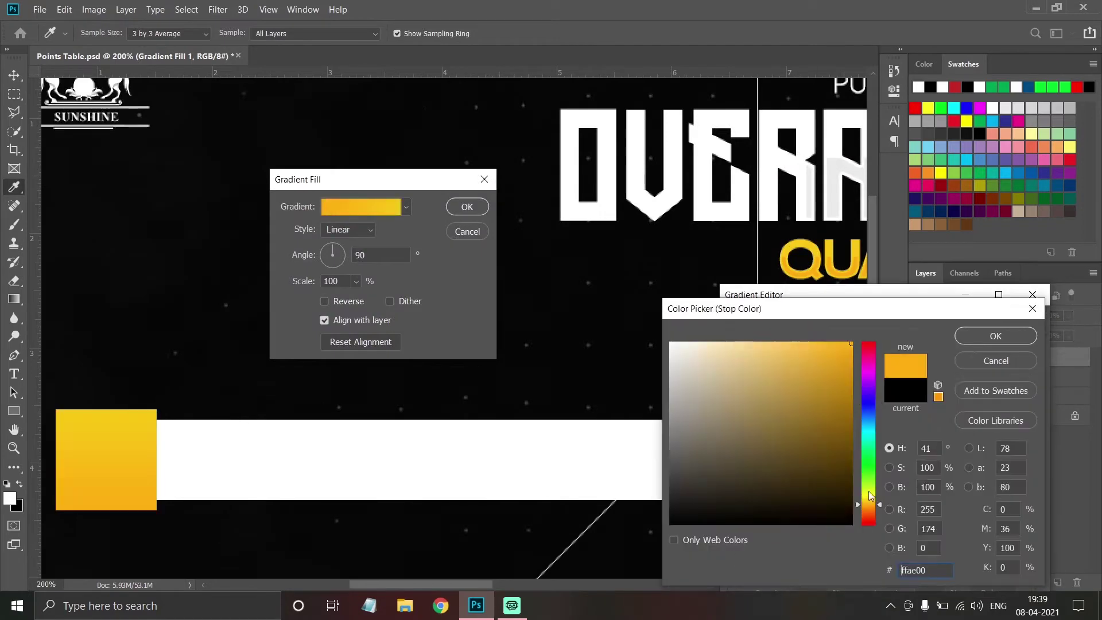
key(Return)
key(Return)
key(Return)
key(ctrl+minus)
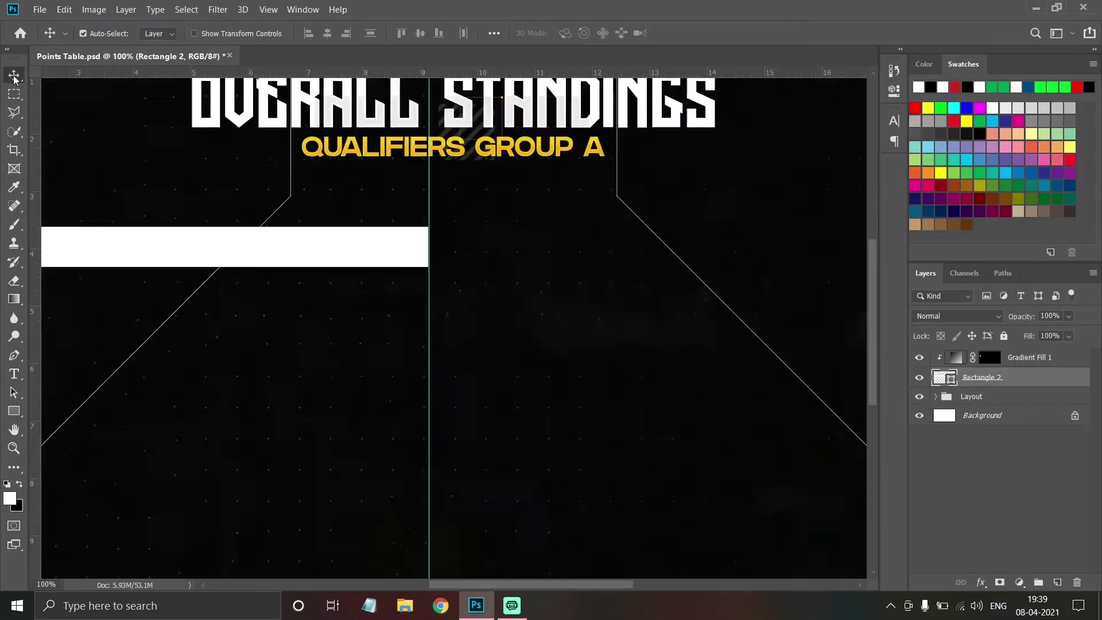
key(ctrl+minus)
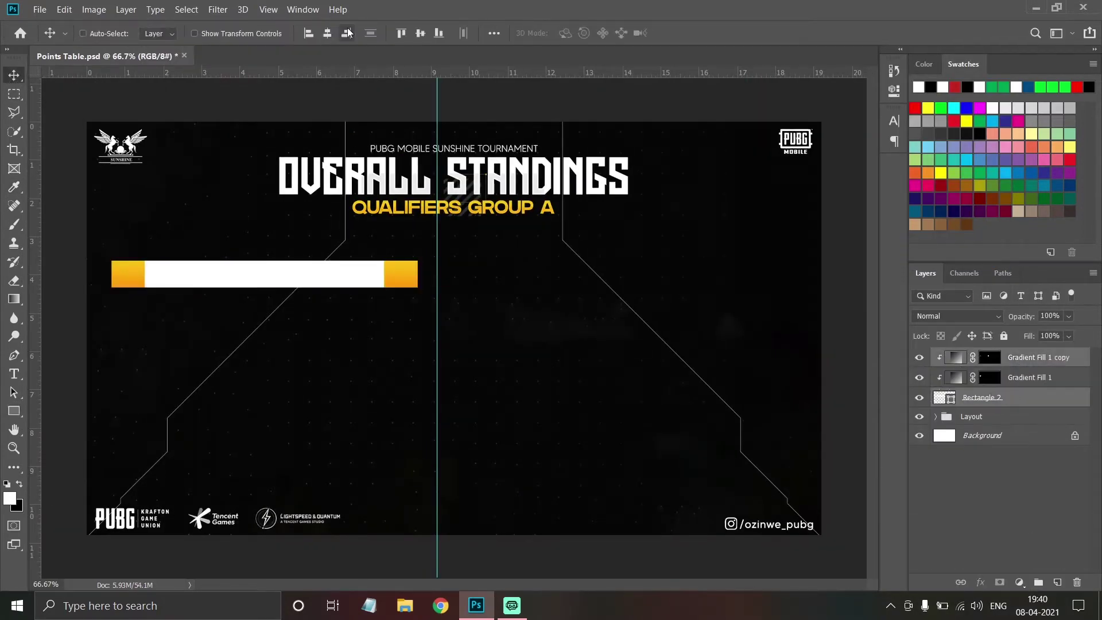
key(ctrl+plus)
key(ctrl+plus)
double_click(955, 357)
key(Return)
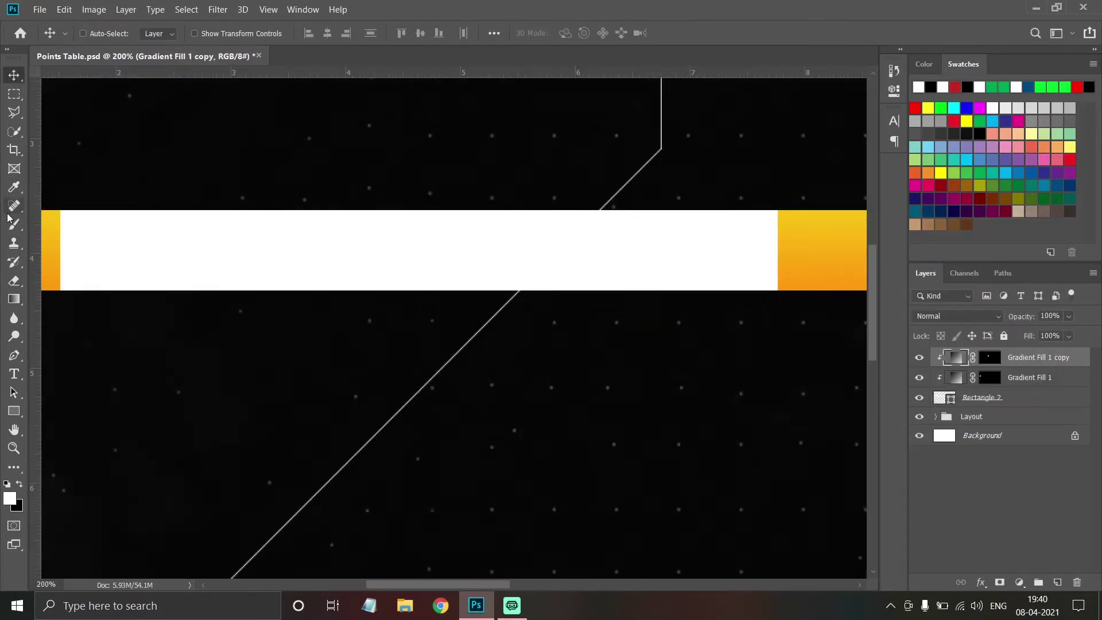
Draw a thin orange vertical divider line across the bar near its right end
drag(649, 221, 649, 287)
click(161, 33)
click(212, 32)
Duplicate the divider line twice, placing the copies further left along the bar
click(173, 143)
key(v)
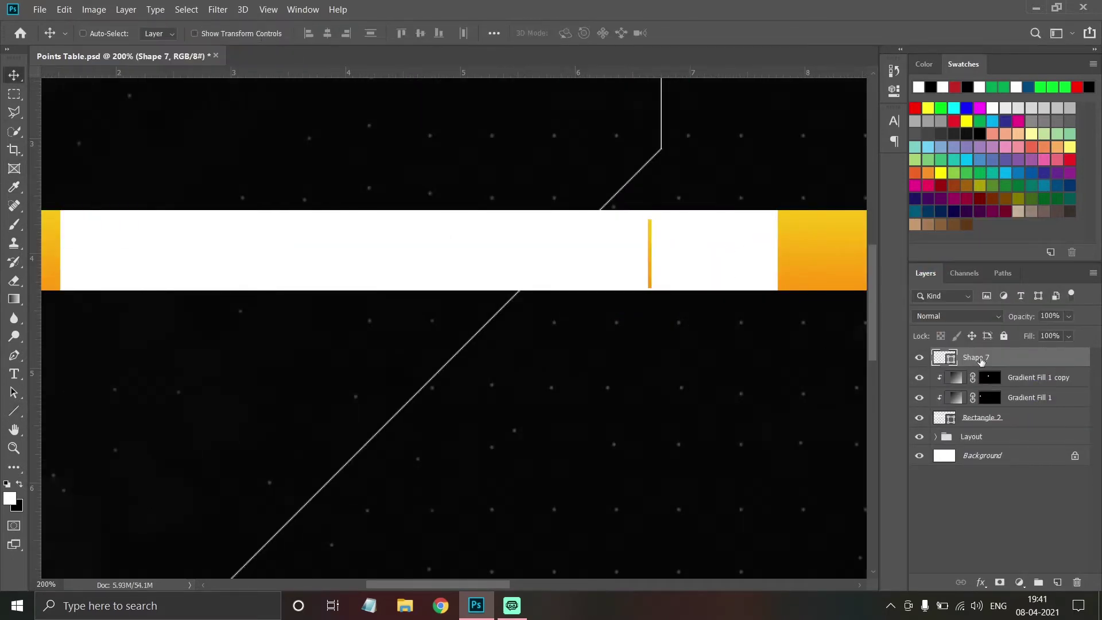
drag(584, 477, 479, 476)
drag(309, 161, 309, 161)
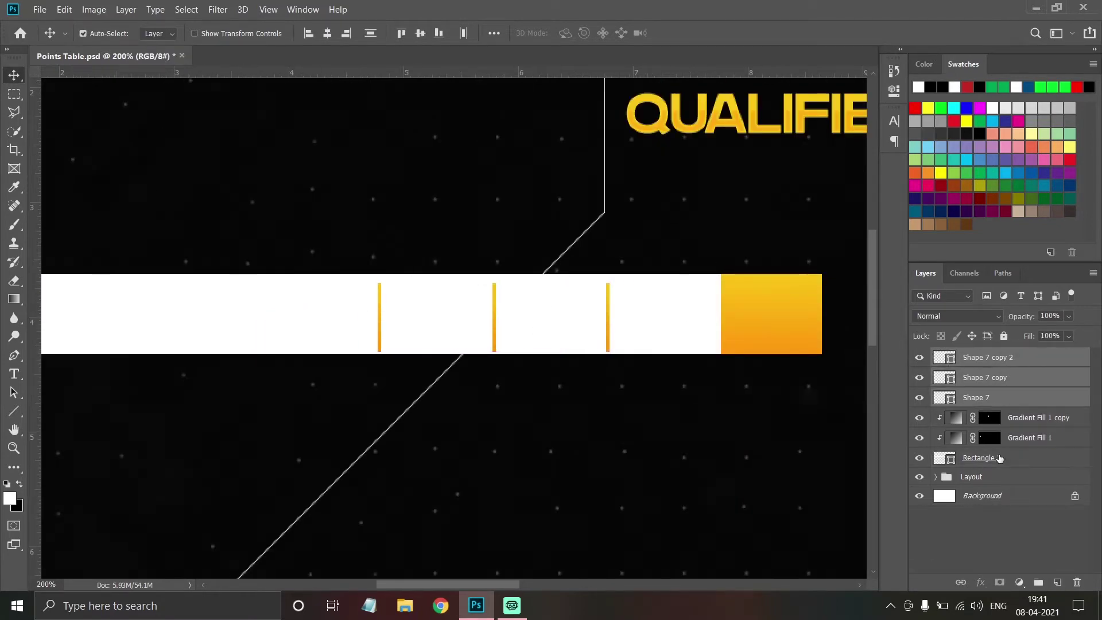
Duplicate the white bar, remove the copy's fill and fill its mask within the selection
scroll(303, 374, down, 2)
scroll(279, 374, up, 2)
key(ctrl+j)
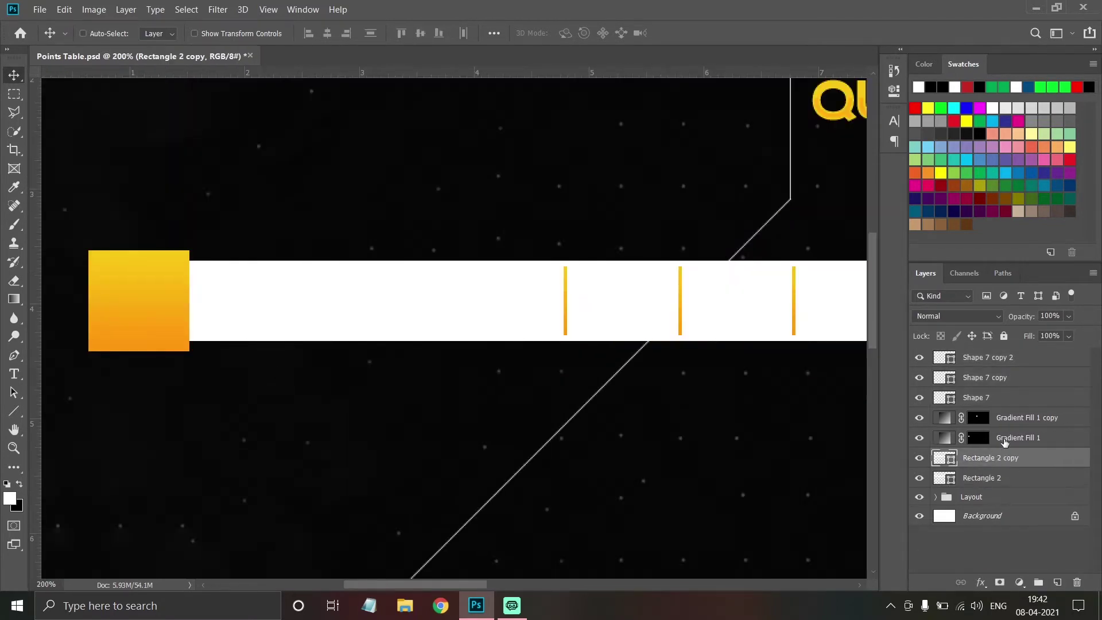
drag(982, 478, 987, 357)
key(u)
click(152, 32)
click(148, 61)
click(14, 76)
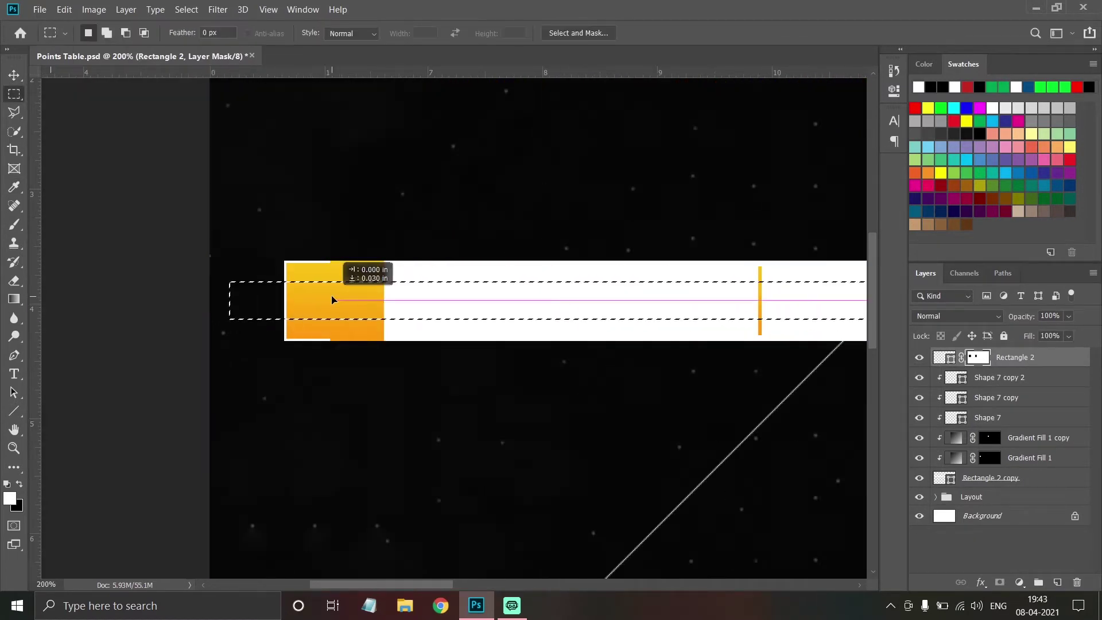
key(shift+BackSpace)
key(Return)
key(ctrl+d)
key(ctrl+minus)
key(ctrl+minus)
key(ctrl+minus)
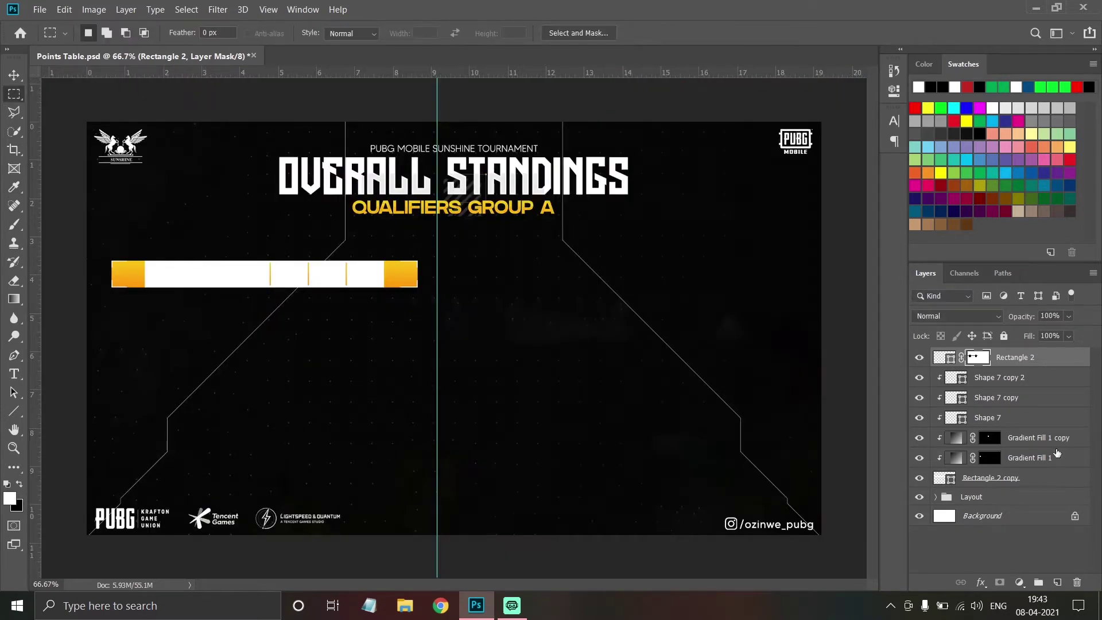
Group the bar's layers as Cells, then undo a trial duplicated row
shift+click(1021, 478)
key(ctrl+g)
double_click(971, 356)
key(v)
key(ctrl+j)
mouse_move(234, 282)
mouse_down()
mouse_move(234, 313)
mouse_move(233, 282)
mouse_up()
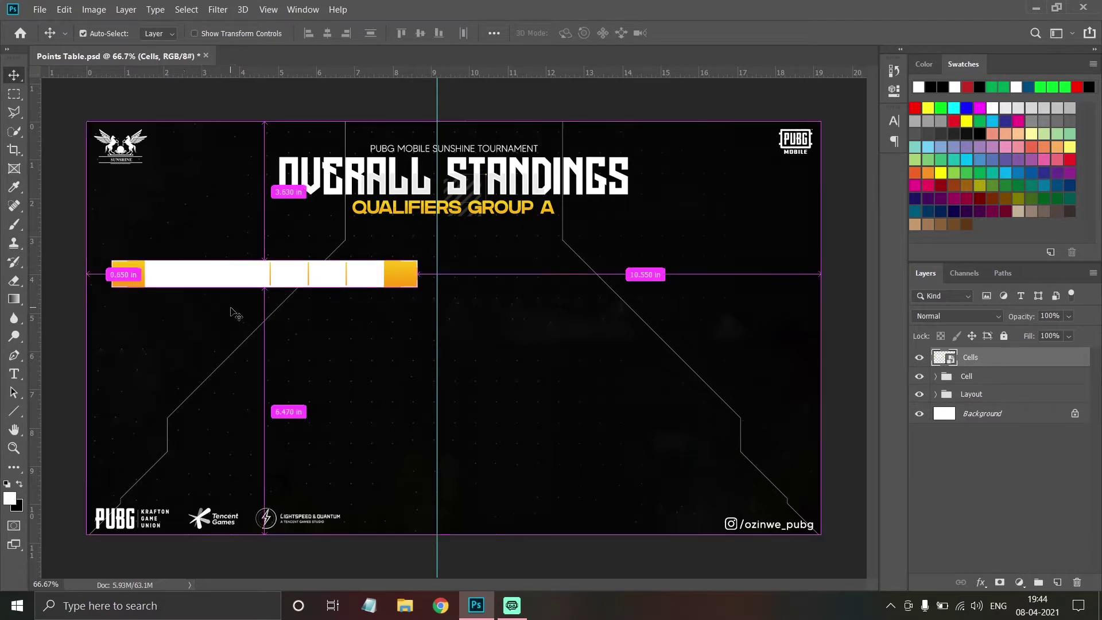
key(ctrl+alt+z)
key(ctrl+alt+z)
key(ctrl+alt+z)
key(ctrl+plus)
key(ctrl+plus)
Transform the white bar and marquee-select a strip across it to its end
key(ctrl+t)
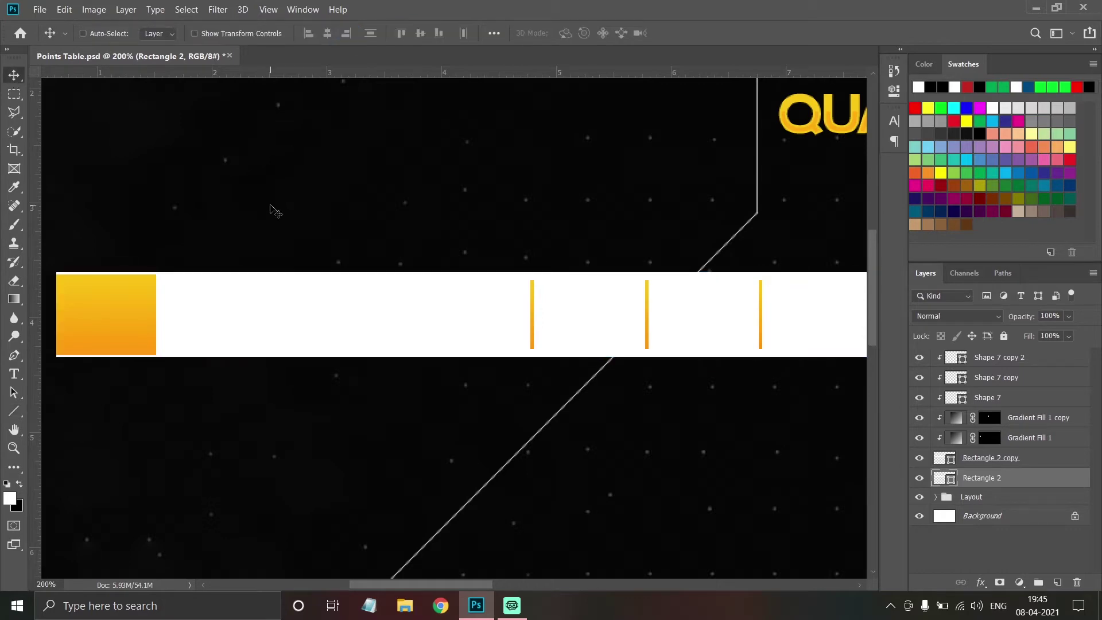
scroll(274, 211, right, 5)
scroll(241, 450, left, 8)
key(m)
drag(259, 251, 312, 313)
drag(484, 452, 665, 457)
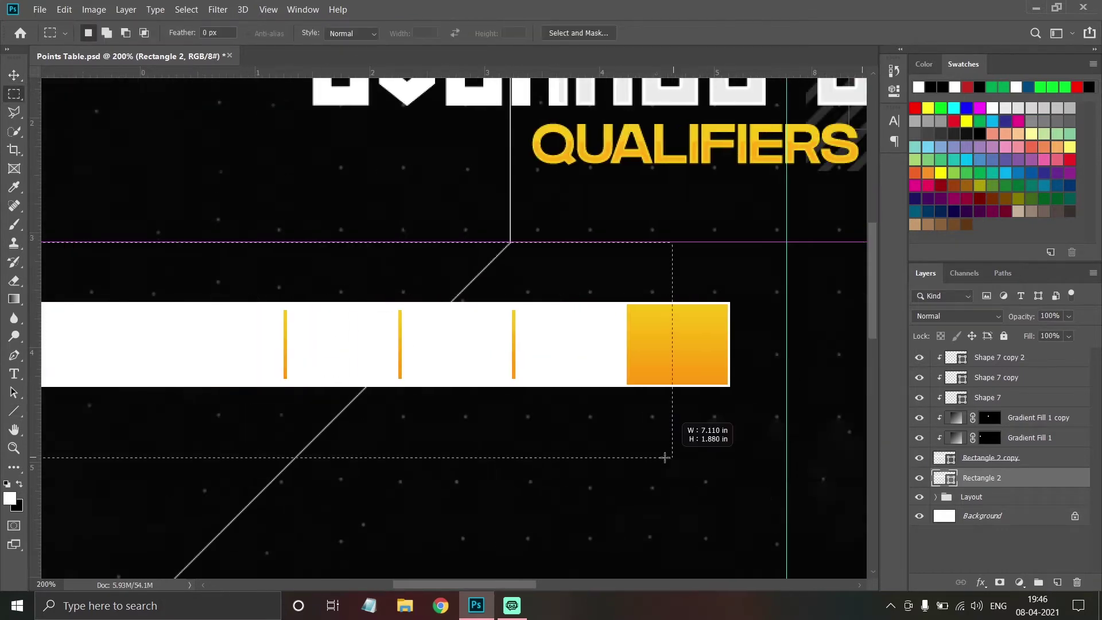
mouse_move(694, 390)
mouse_down()
mouse_move(247, 332)
mouse_move(738, 337)
mouse_up()
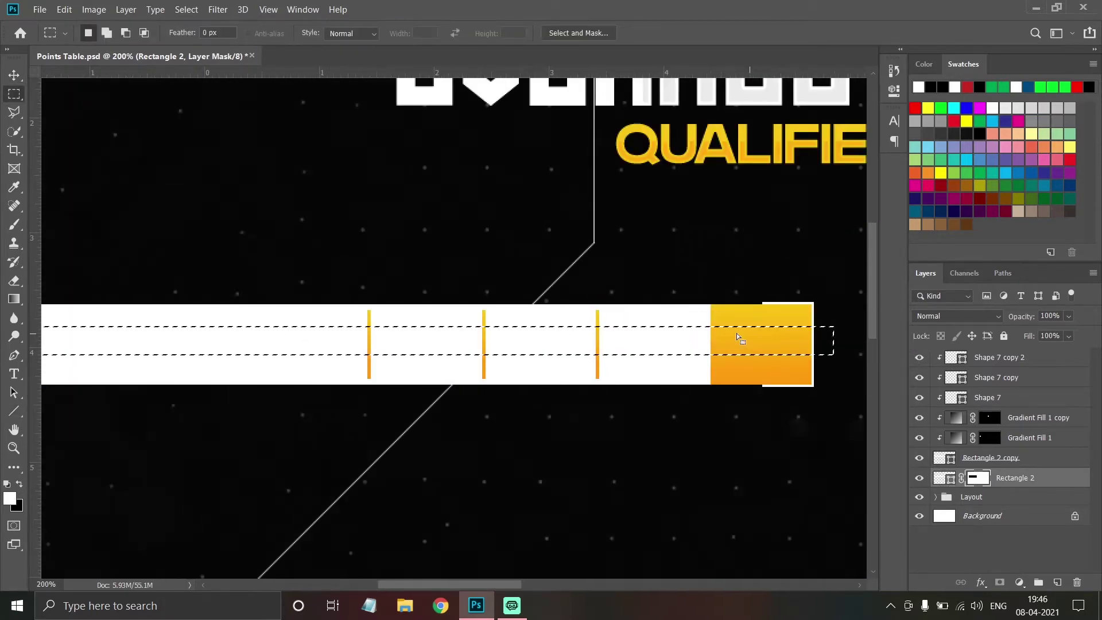
drag(479, 574, 832, 357)
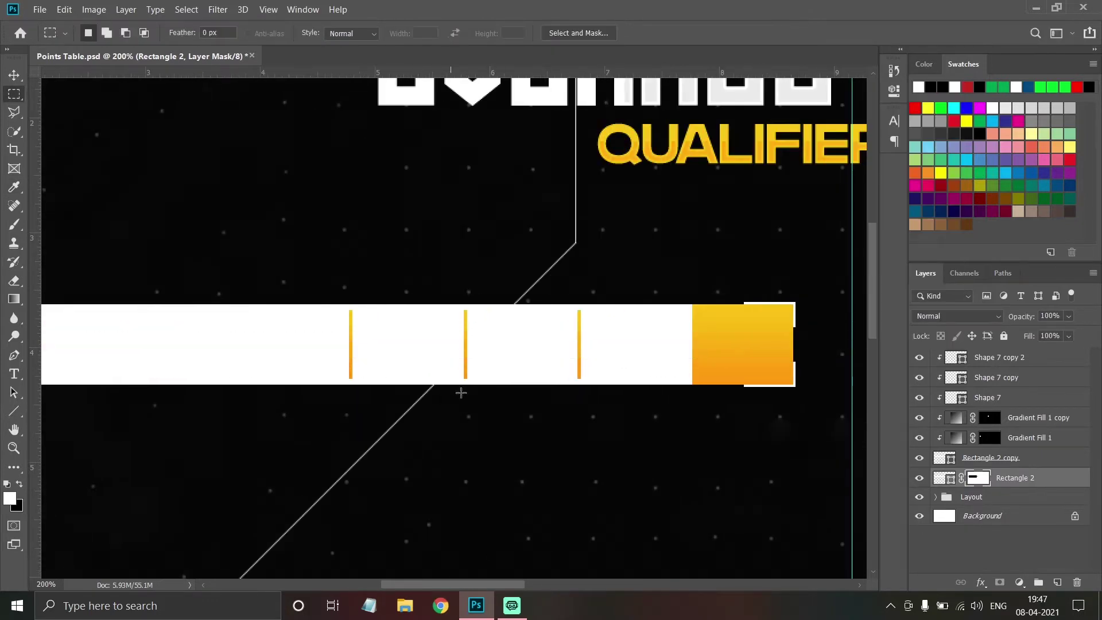
key(ctrl+0)
Group the bar as Cell and duplicate it 0.79 in downward until there are eight rows
key(ctrl+g)
drag(967, 356, 1053, 583)
key(v)
drag(260, 278, 260, 381)
shift+click(977, 377)
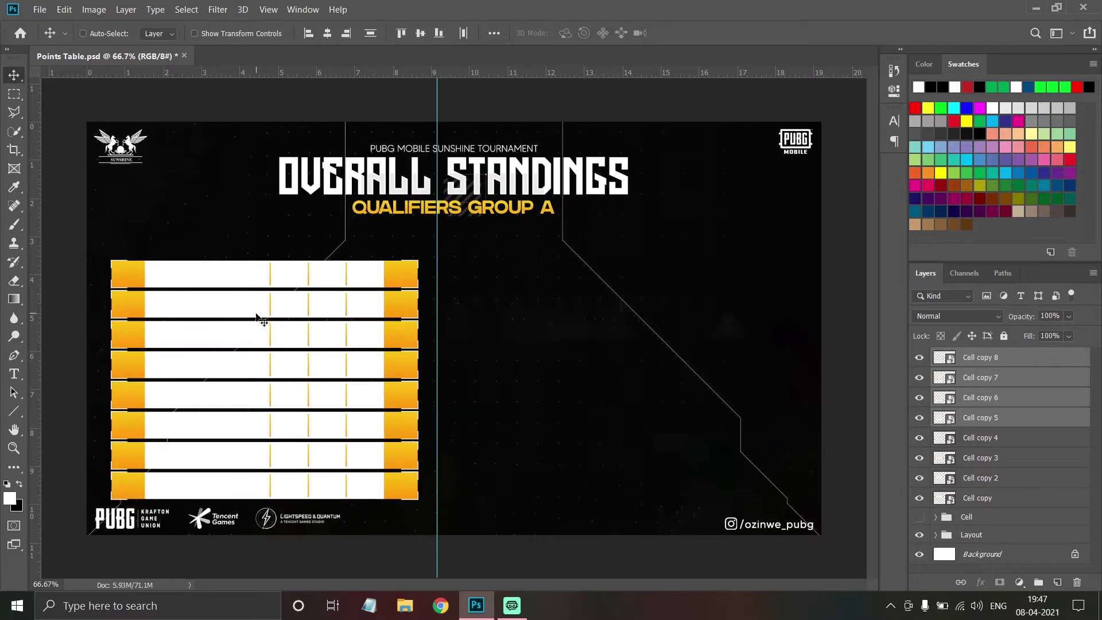
Group the eight rows as Left Table, shorten it slightly and shift it right and down
shift+click(981, 498)
key(ctrl+g)
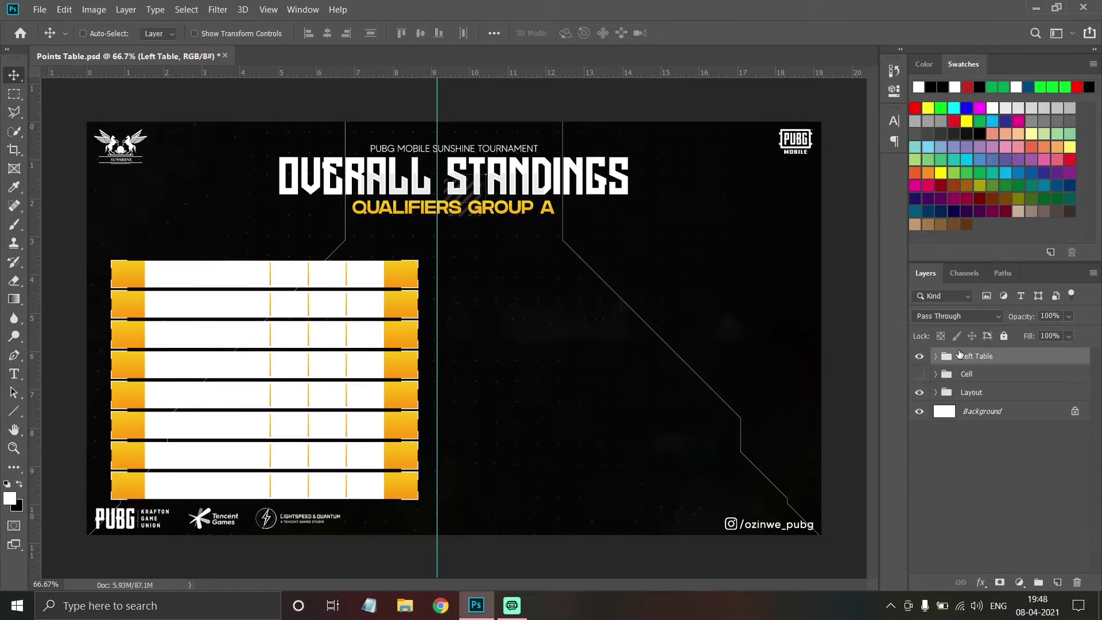
drag(264, 499, 264, 491)
key(Return)
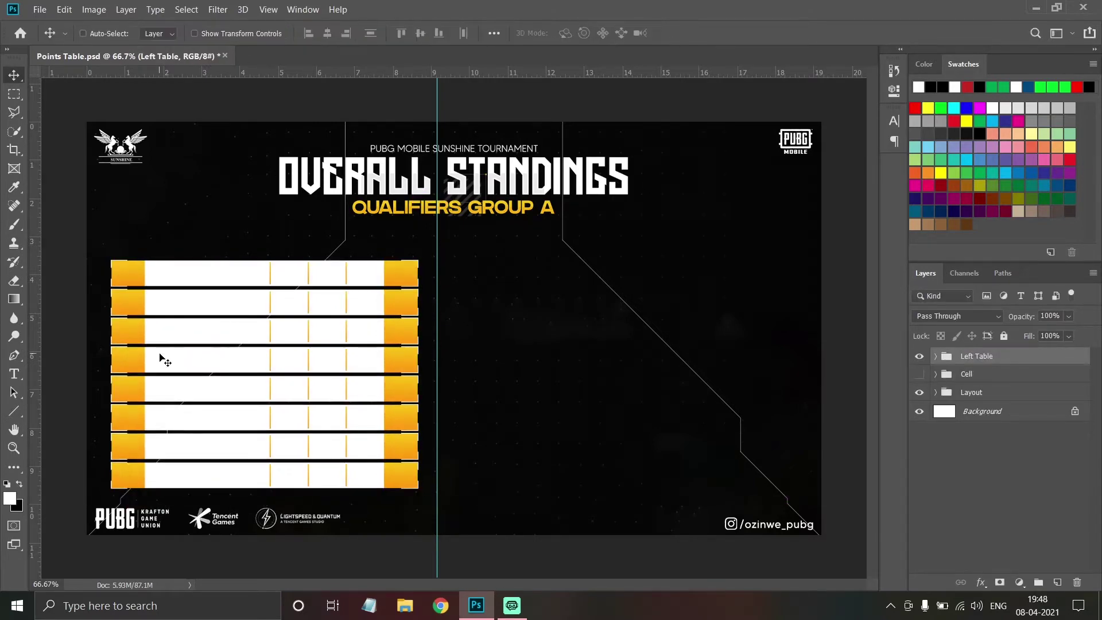
drag(157, 309, 167, 308)
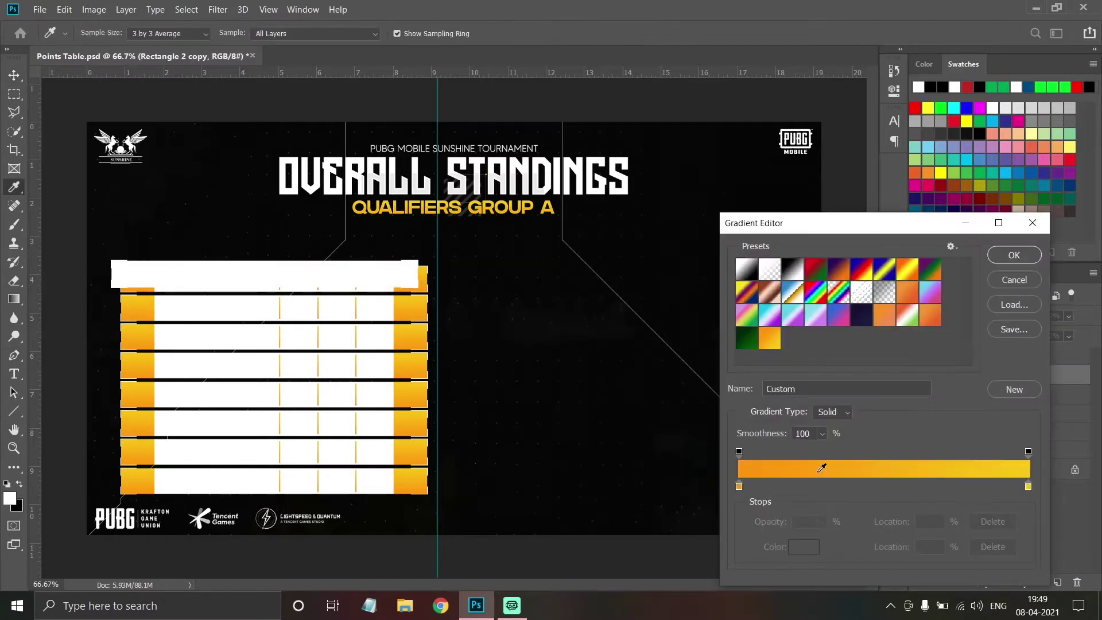
Give the yellow header bar a hatch pattern fill and make it 0.5 in tall
click(162, 32)
click(183, 60)
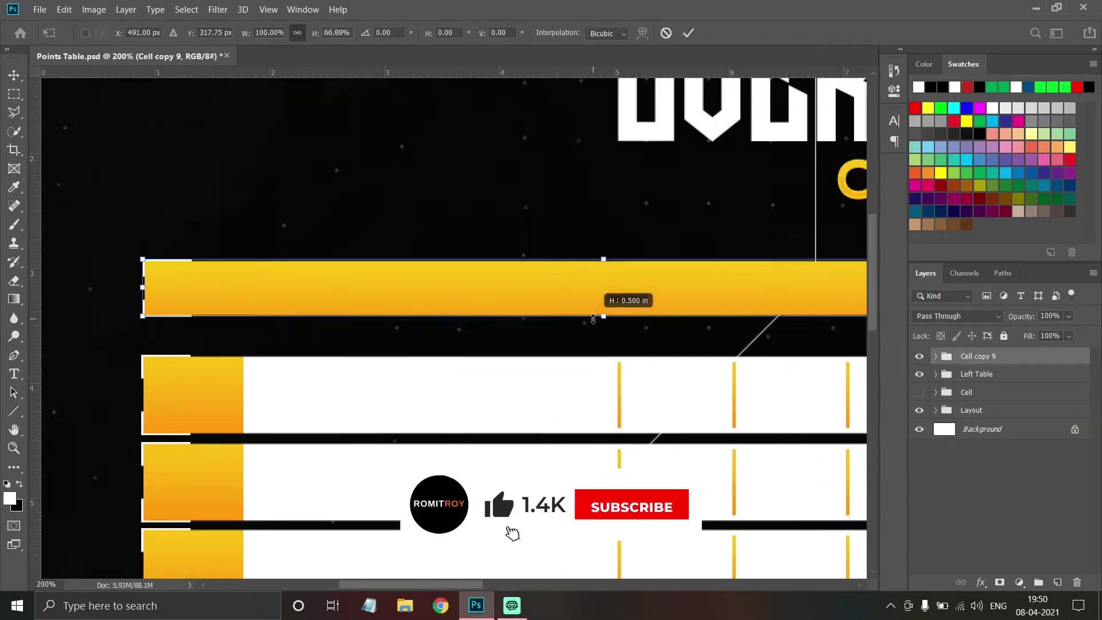
key(Return)
drag(338, 284, 338, 310)
Add a RANK label in Oswald on the header bar
key(t)
click(178, 322)
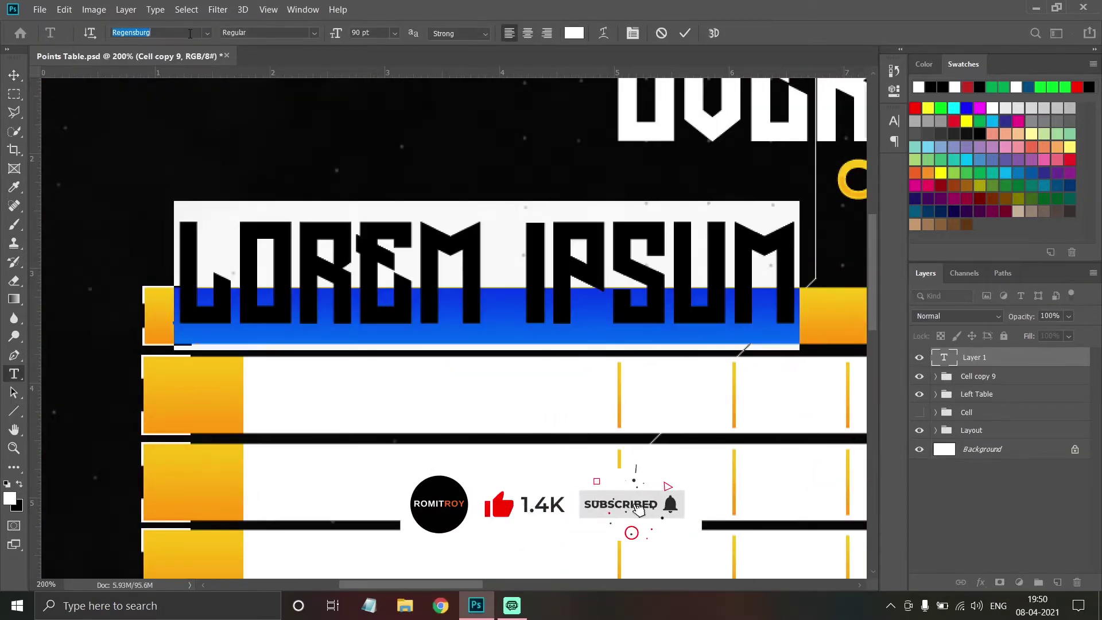
text(OswaldRANK)
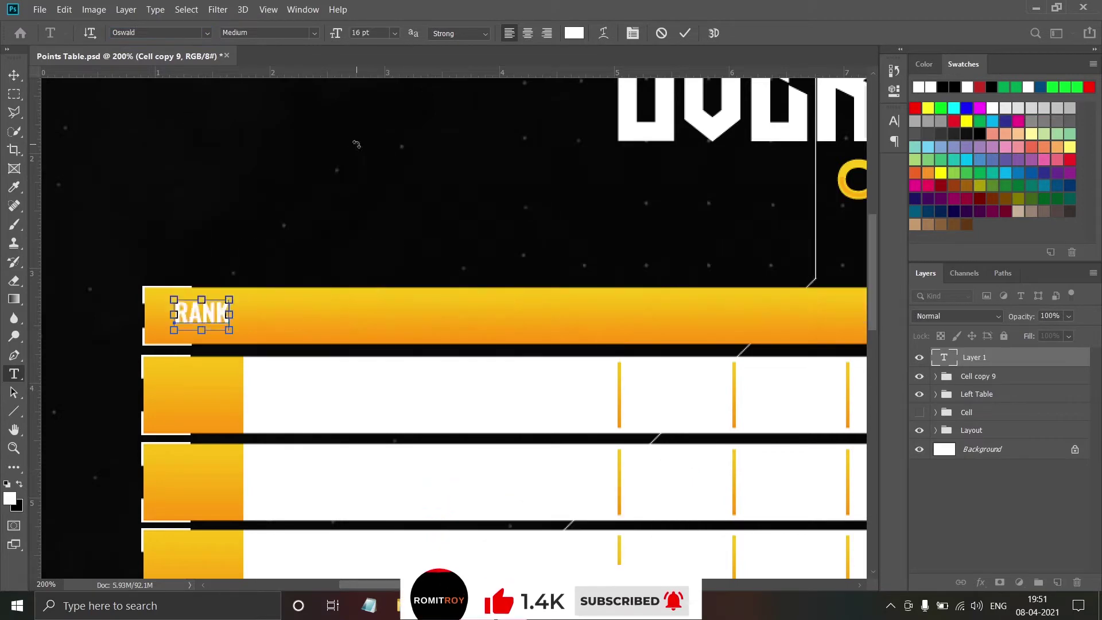
click(269, 70)
key(ctrl+Return)
Copy the label along the header as TEAM NAME and WWCD
key(v)
drag(191, 320, 284, 320)
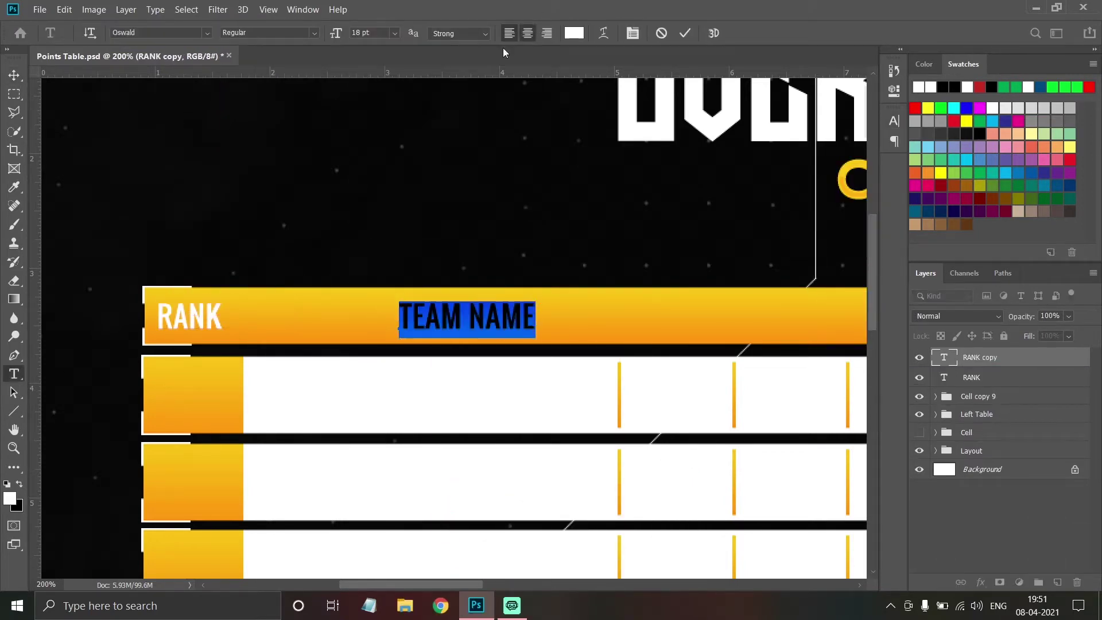
key(ctrl+Return)
scroll(504, 230, right, 5)
drag(172, 319, 543, 327)
text(WWCD)
Add POS., KILLS and TOTAL headings and group all the header labels
double_click(522, 316)
text(POS.)
key(ctrl+Return)
text(KILLS)
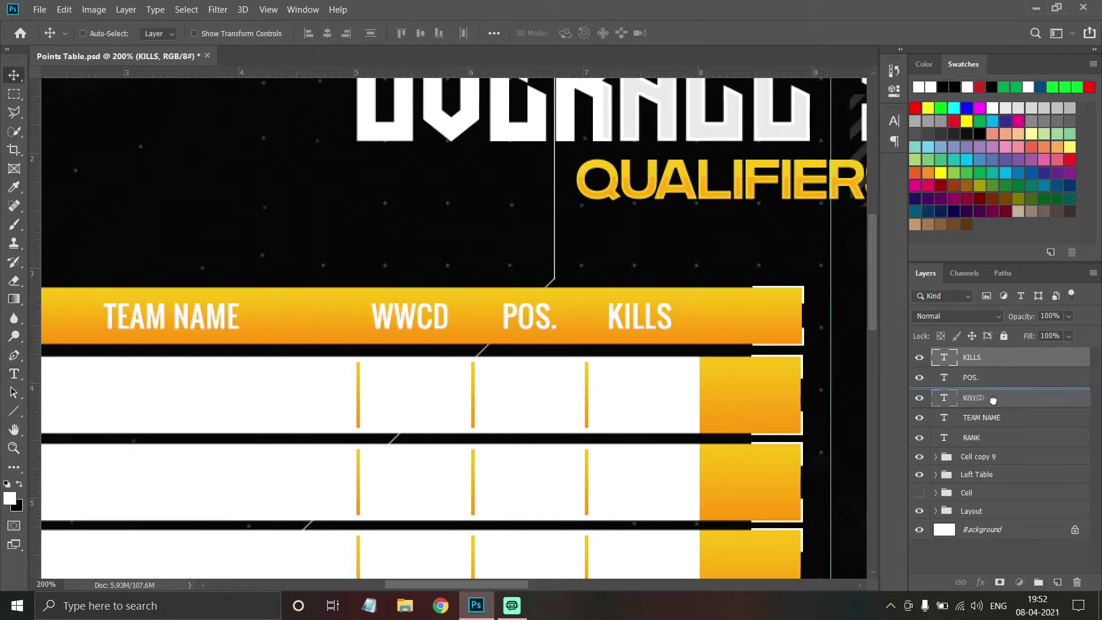
drag(640, 319, 746, 319)
text(TOTAL)
drag(976, 357, 976, 456)
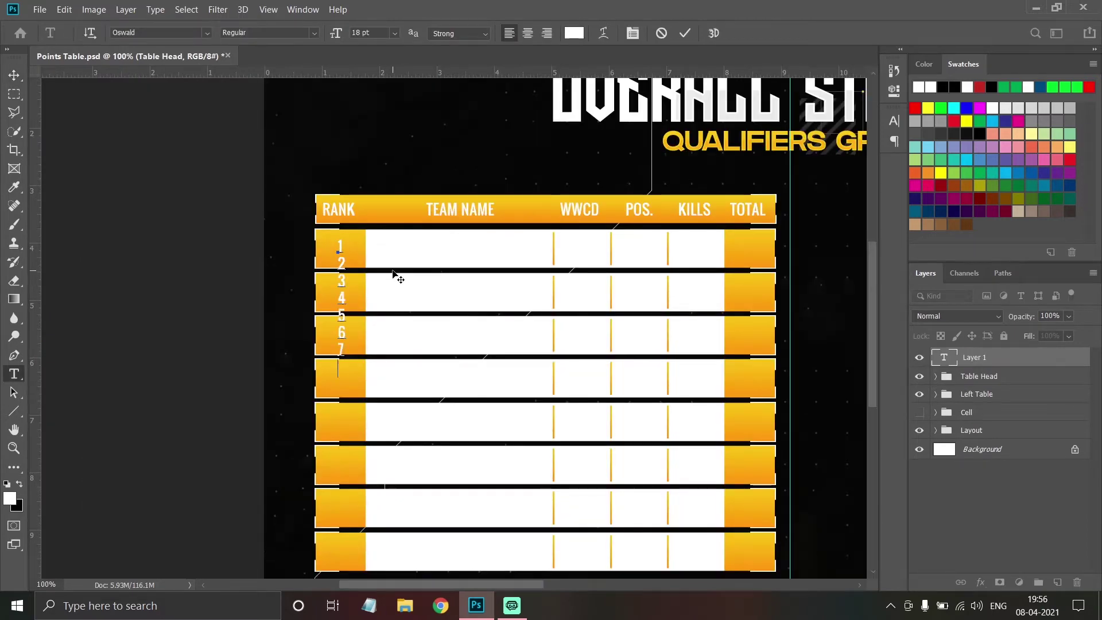
Enlarge the rank numbers to 24 pt and fit the whole design in the window
key(ctrl+t)
key(ctrl+shift+period)
key(ctrl+shift+period)
key(ctrl+shift+period)
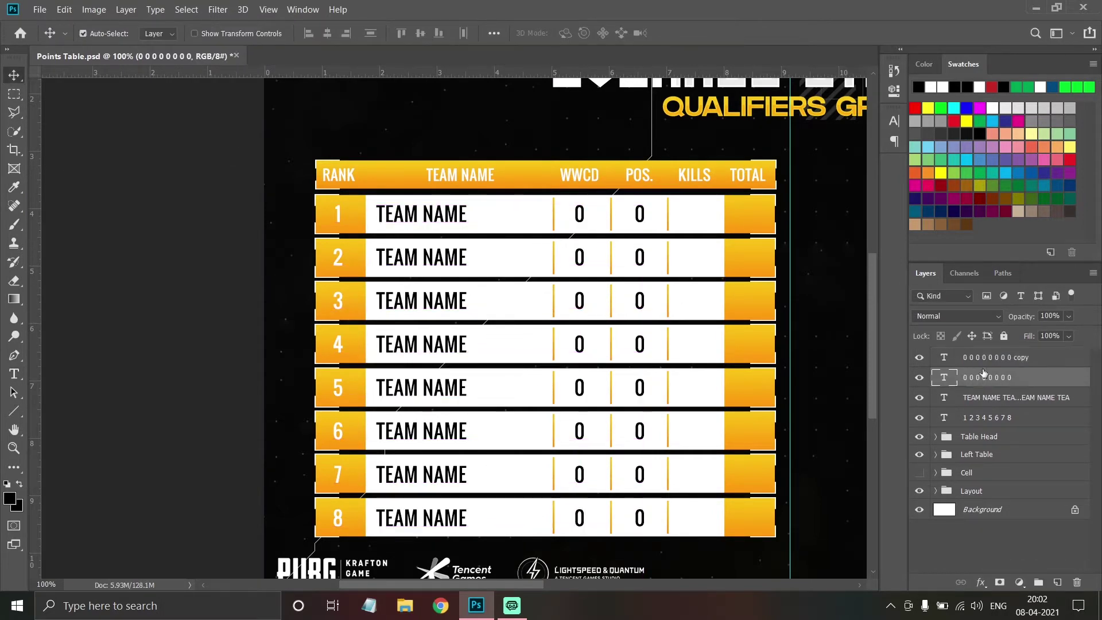
key(ctrl+minus)
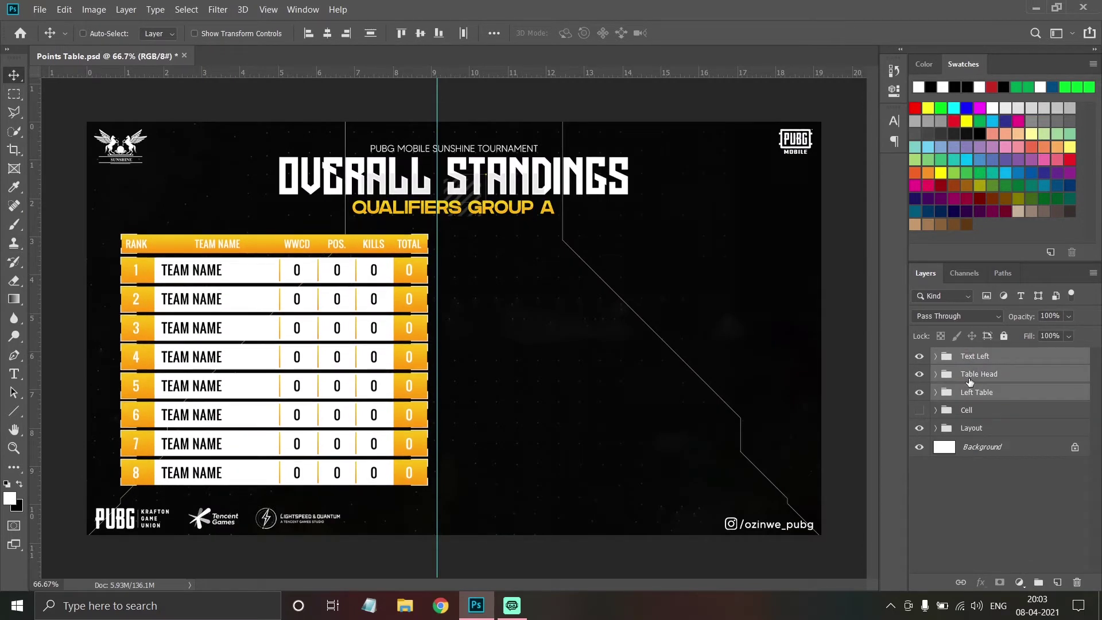
Duplicate the table onto the right half and rename the copied group
drag(237, 325, 587, 325)
drag(737, 335, 744, 335)
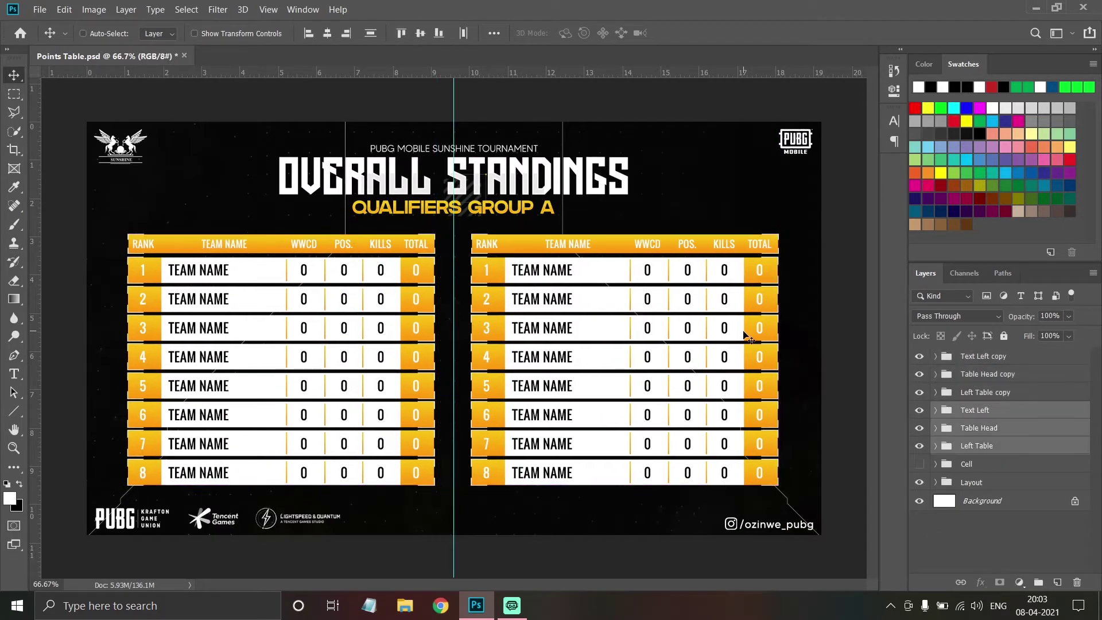
double_click(984, 393)
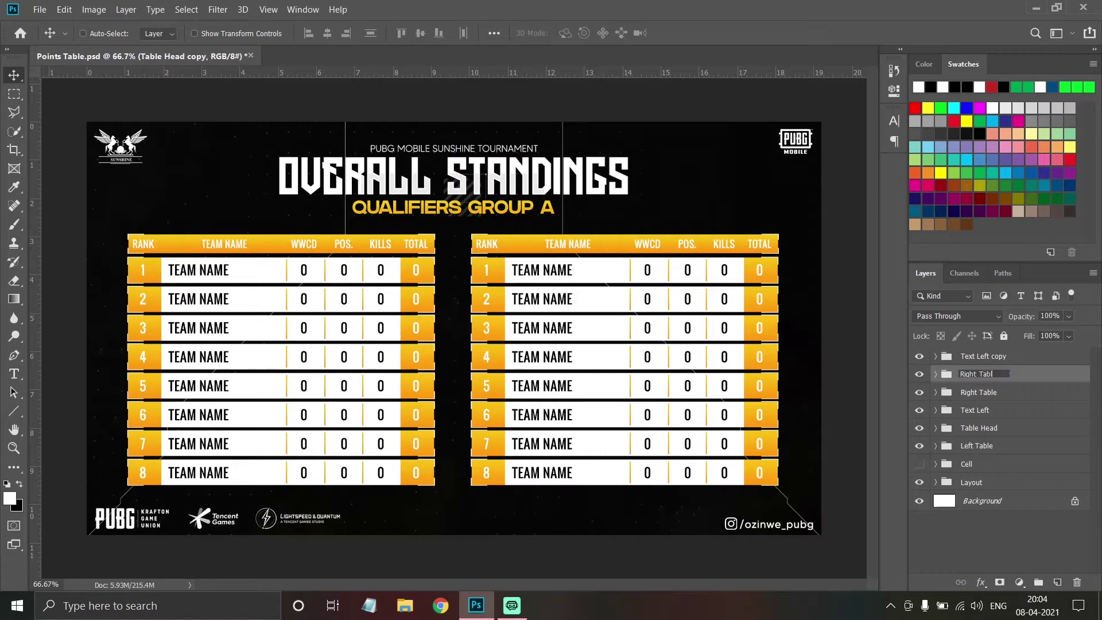
Set the team-name text in both tables to Regular weight and enlarge it slightly
click(938, 360)
key(t)
click(267, 83)
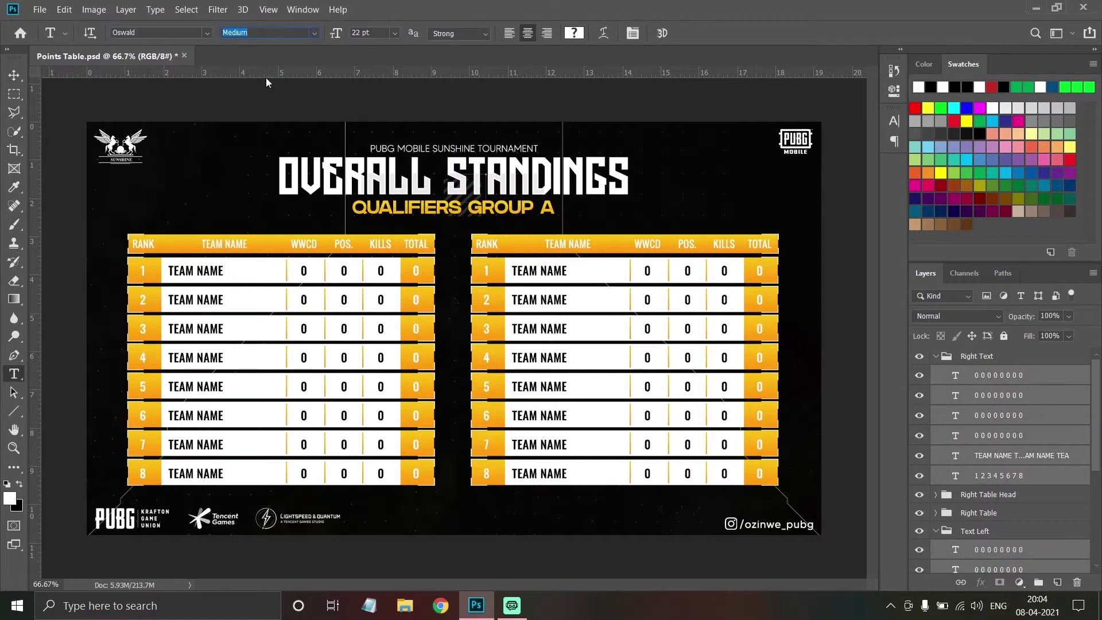
click(314, 32)
click(236, 101)
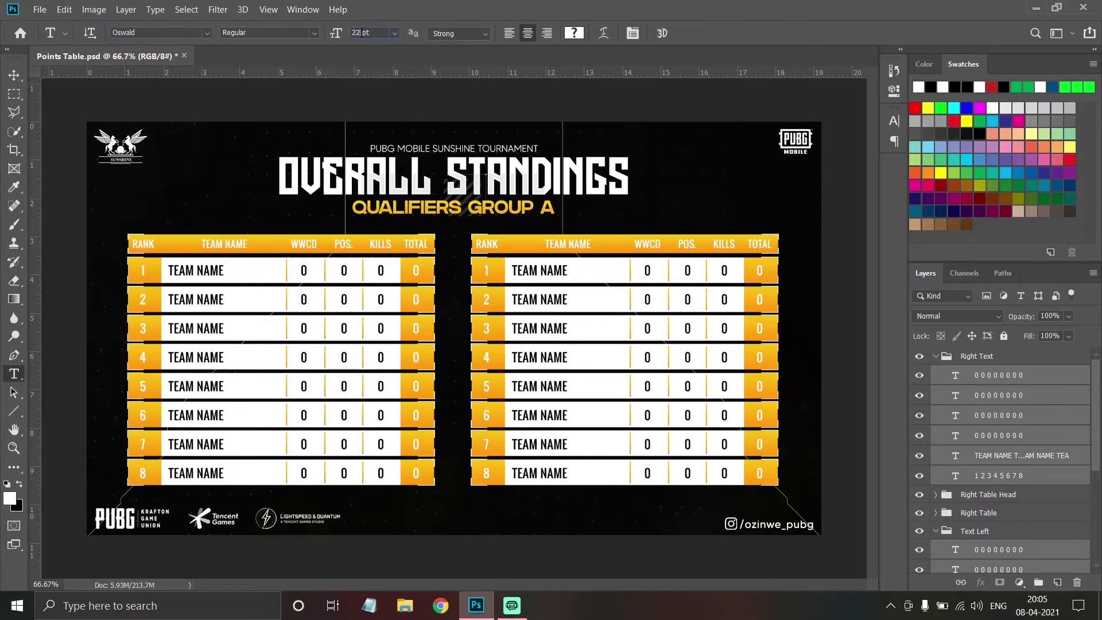
key(Up)
key(Up)
key(v)
Scale the footer logo set down to about 82%
ctrl+click(796, 141)
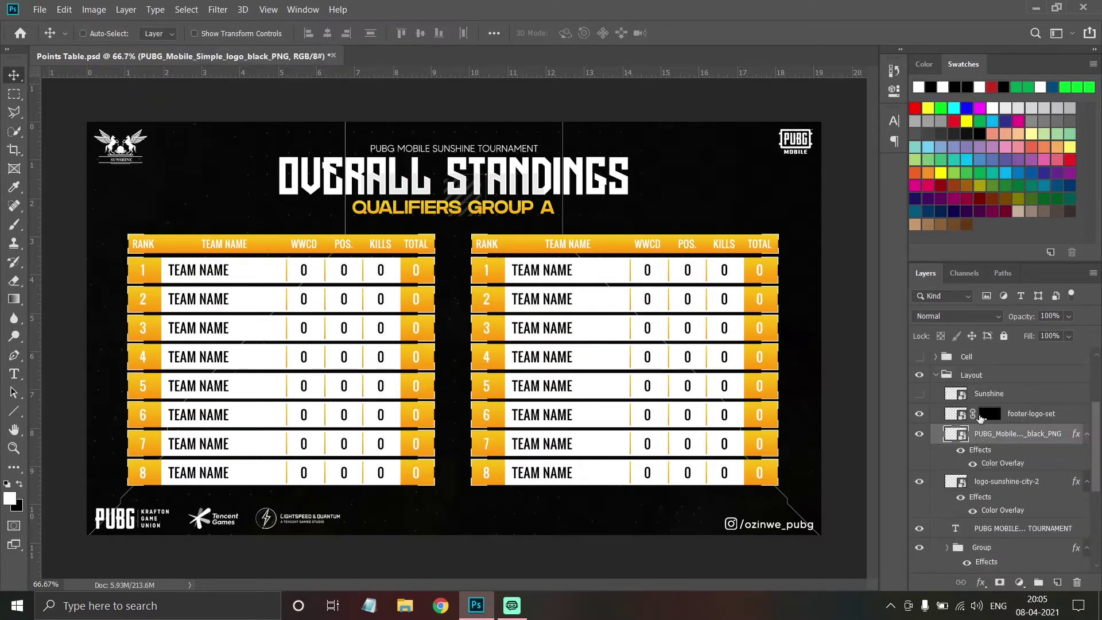
click(980, 418)
key(ctrl+t)
drag(339, 507, 299, 511)
key(Return)
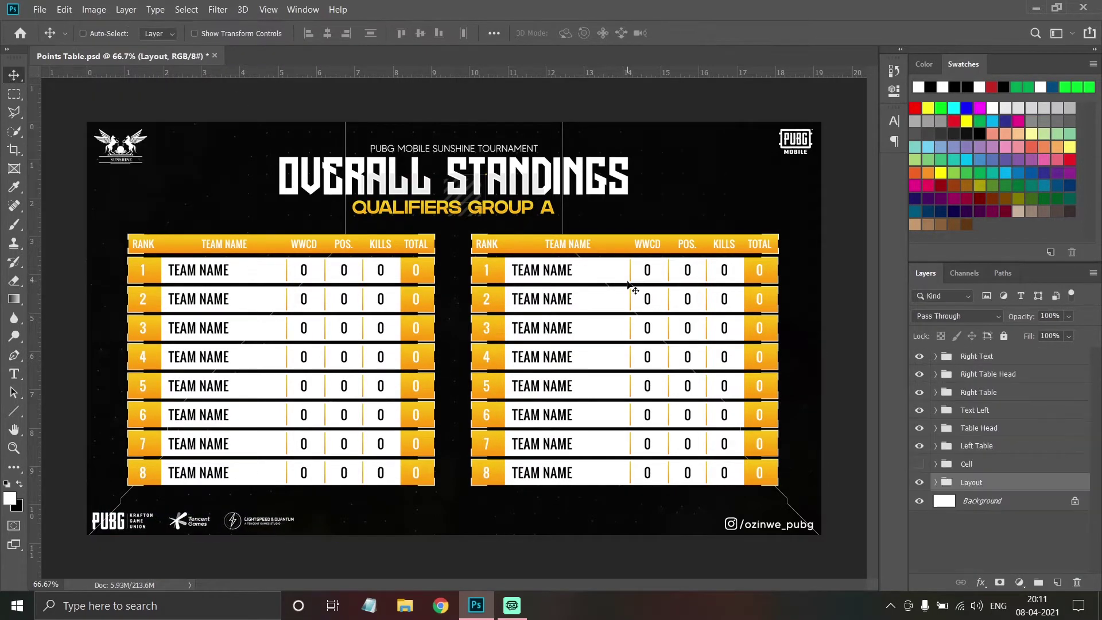
Apply Gaussian Blur to the wallpaper and commit the right table's ranks 9–16
ctrl+click(453, 147)
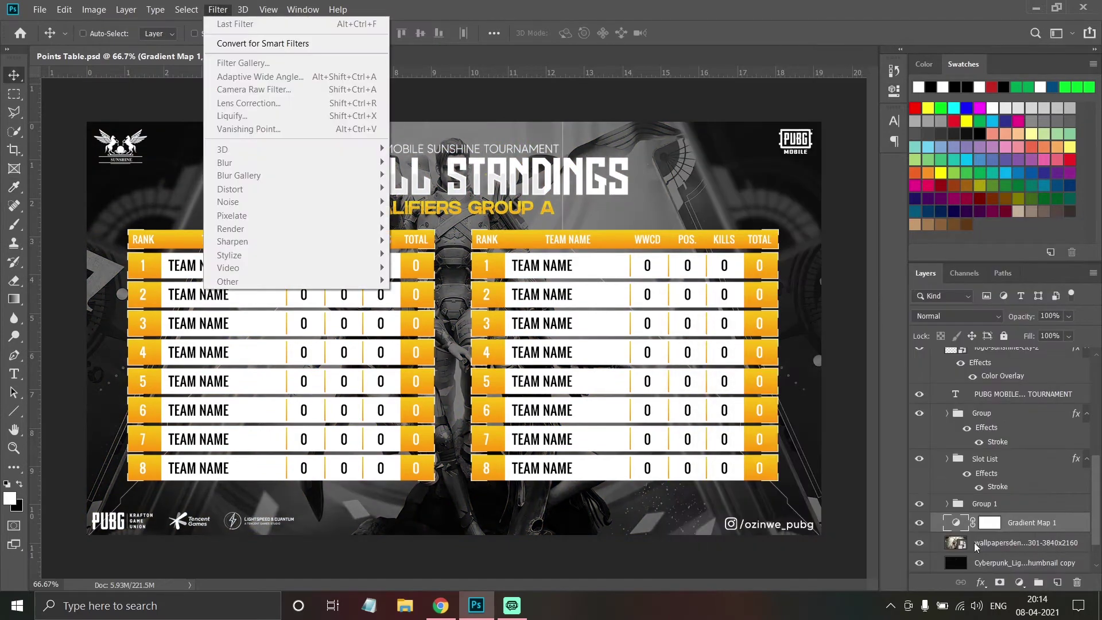
click(428, 215)
key(Return)
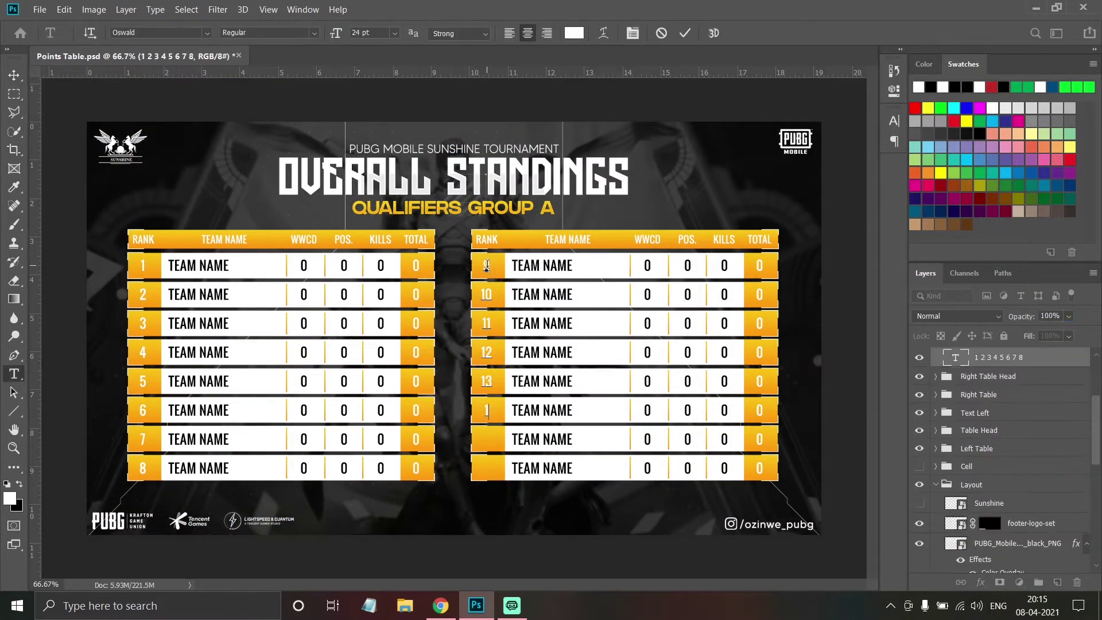
click(14, 75)
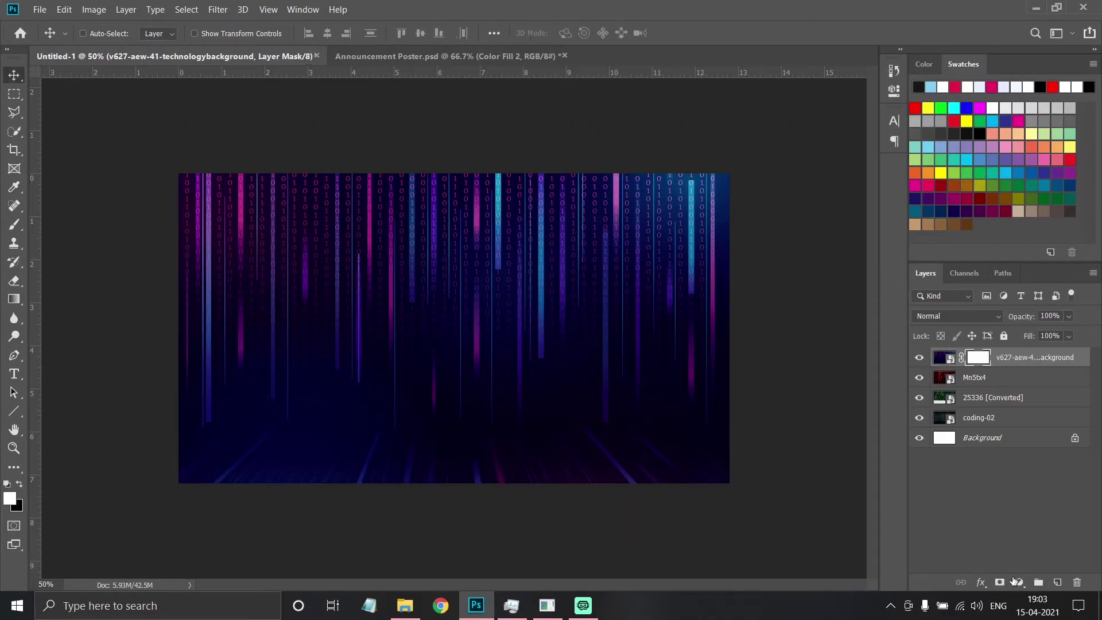
Add a Gradient Map adjustment, hide the other background images, and raise the binary-code layer
click(1019, 582)
click(996, 566)
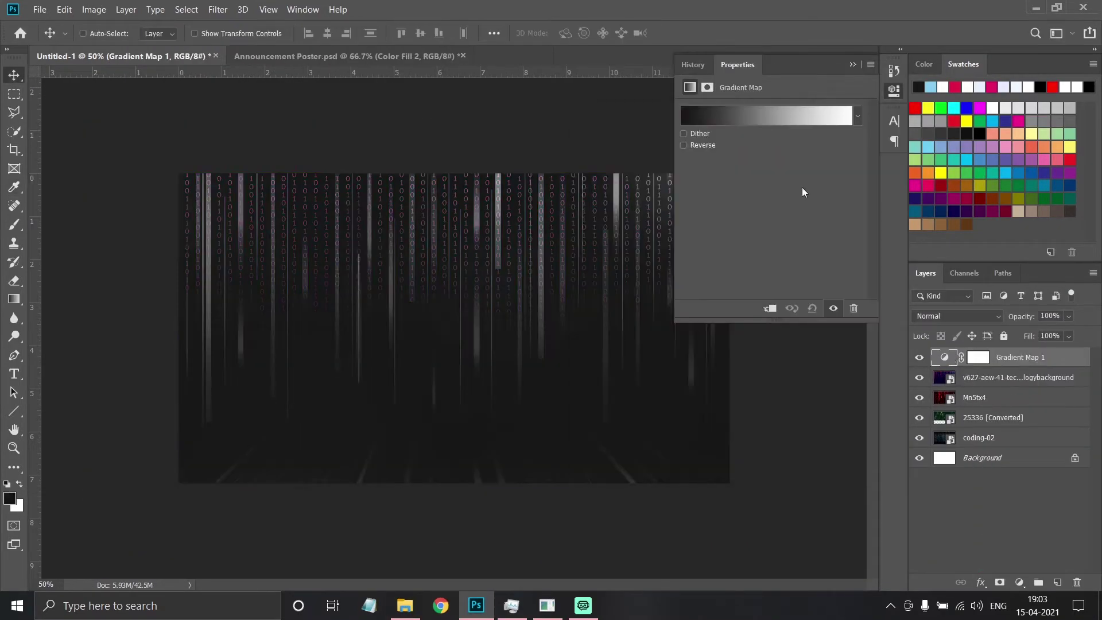
mouse_move(919, 377)
mouse_down()
mouse_move(922, 441)
mouse_move(919, 417)
mouse_up()
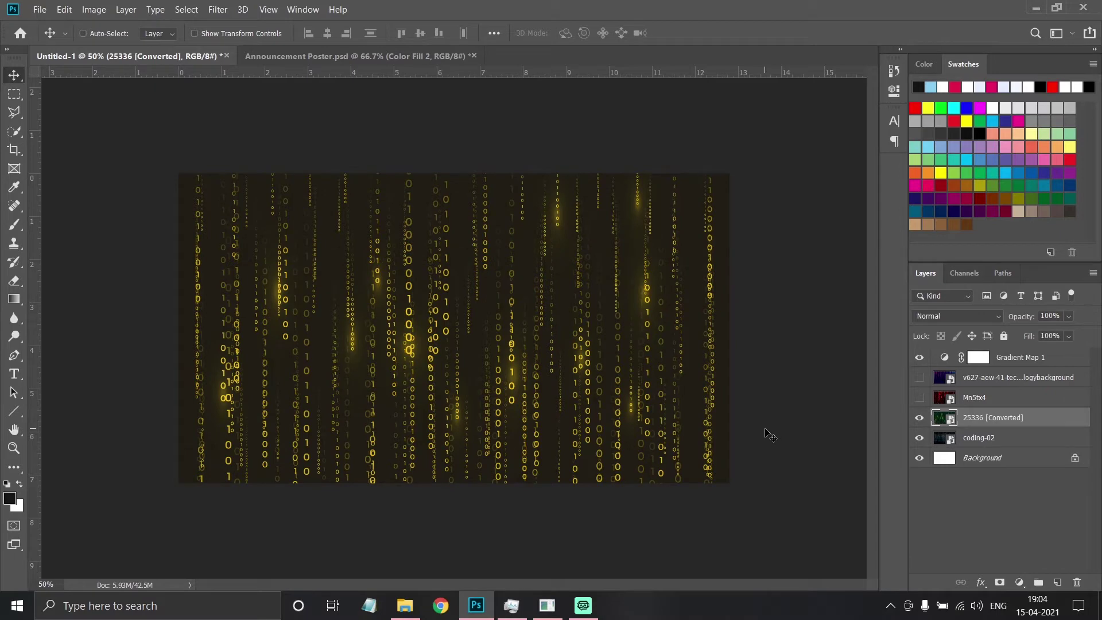
click(919, 438)
drag(993, 417, 993, 376)
Tile the binary-code layer across the canvas, flip the copies horizontally, and merge them
key(ctrl+t)
drag(729, 306, 436, 278)
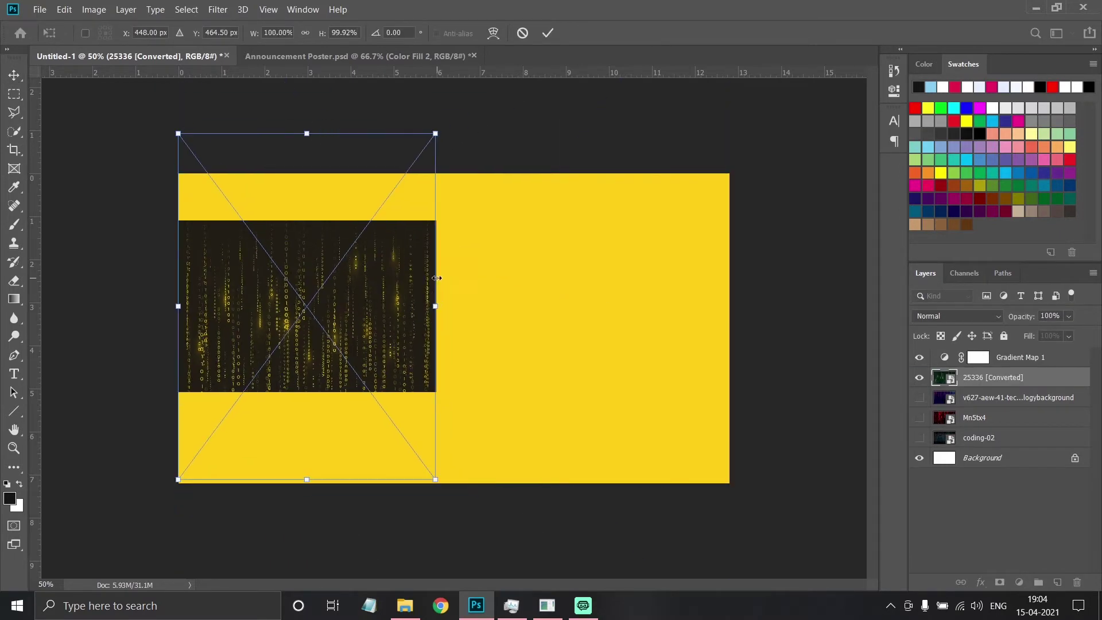
drag(322, 276, 602, 264)
key(ctrl+t)
right_click(350, 212)
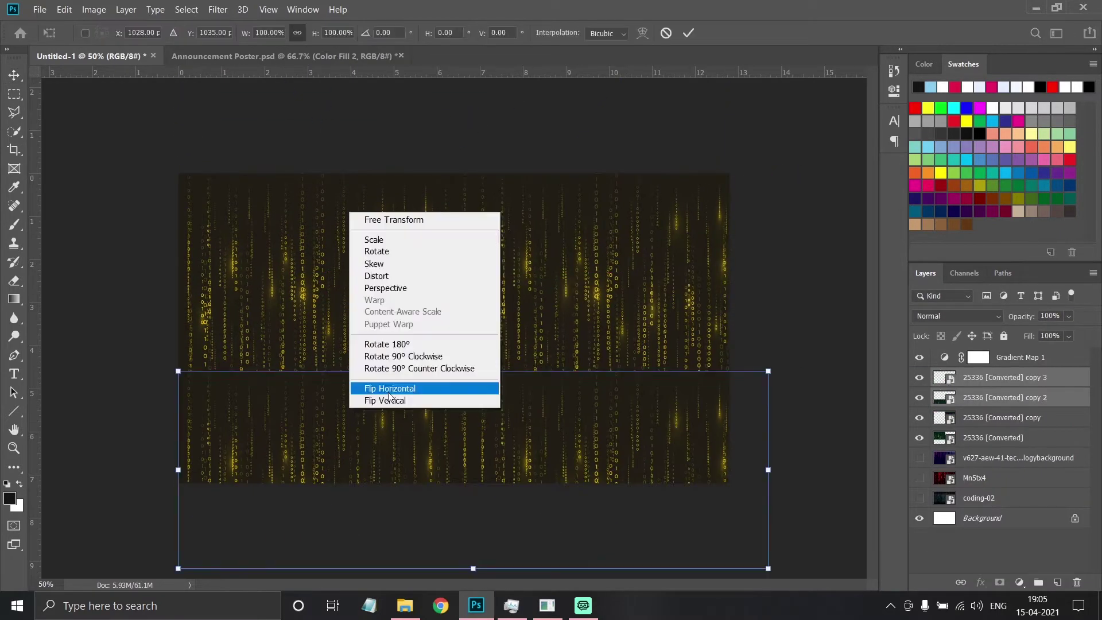
click(389, 395)
key(Return)
key(ctrl+e)
key(ctrl+t)
key(Return)
Apply a Gaussian Blur to the merged binary-code layer
key(ctrl+0)
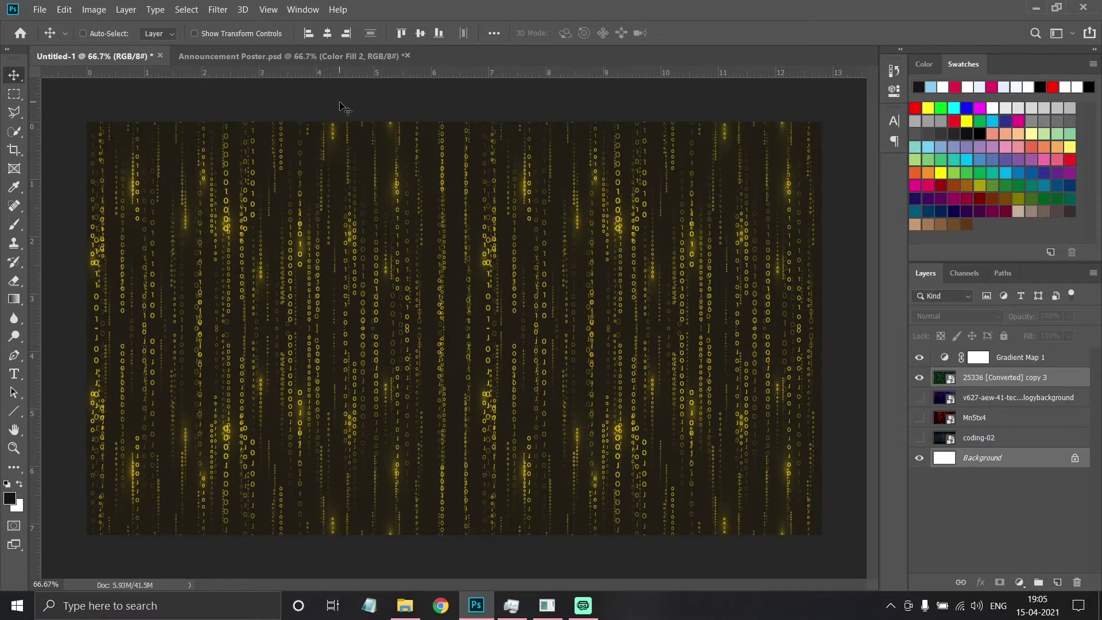
click(218, 8)
click(236, 23)
key(Return)
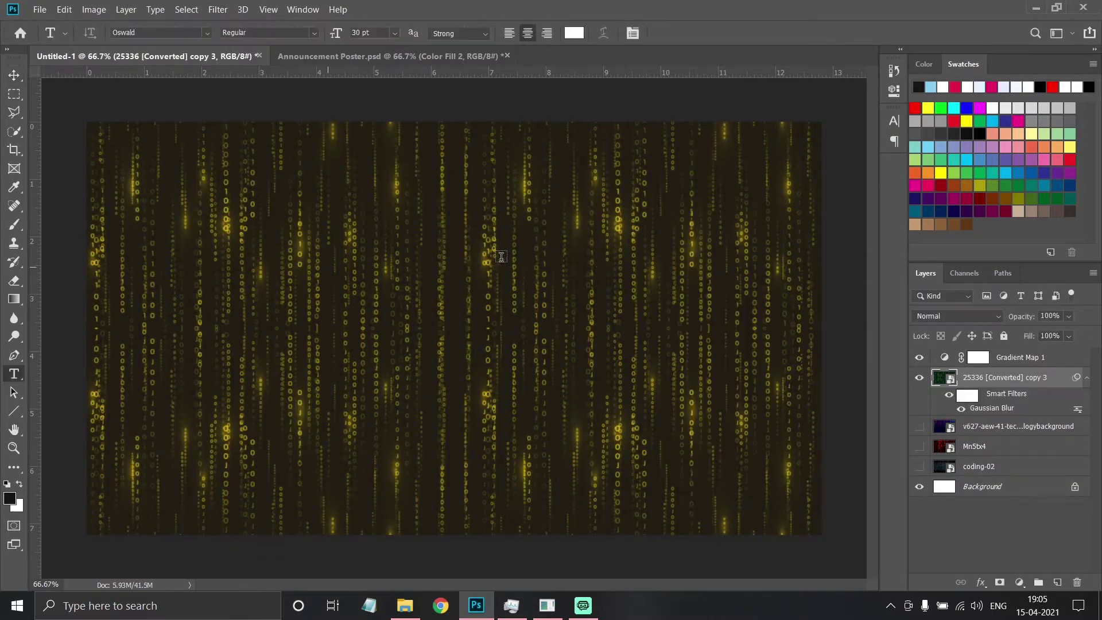
Add a centred TEAM STATISTICS title in Grifter near the top
click(438, 211)
text(TEAGrifter)
click(527, 33)
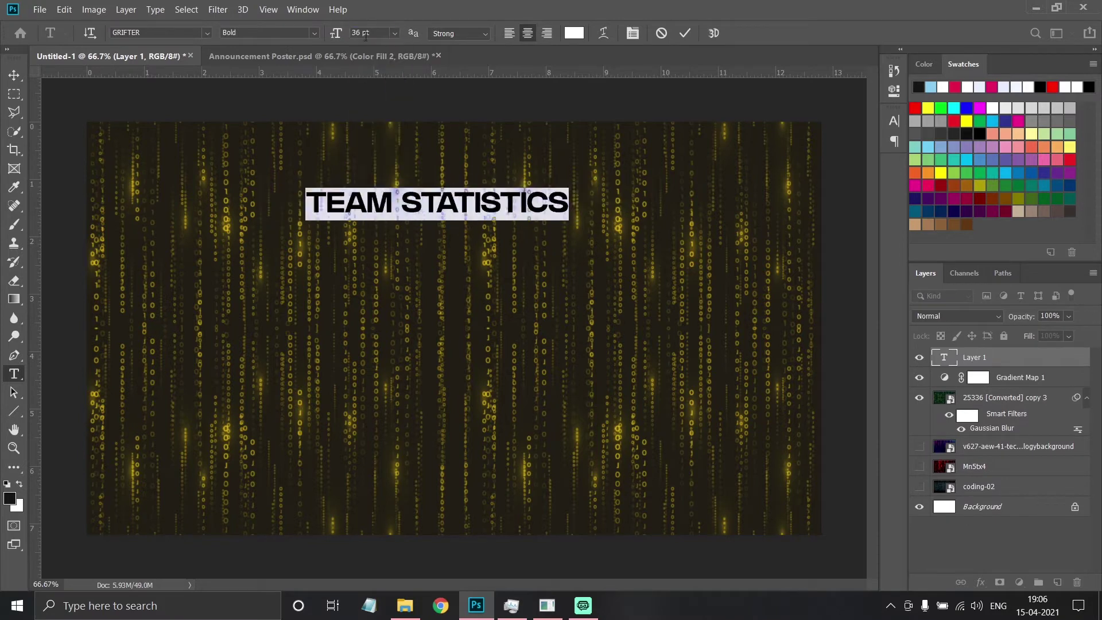
key(ctrl+Return)
Add a smaller PUBG MOBILE SUNSHINE TOURNAMENT subtitle in MADE TOMMY Light above the title
click(396, 295)
click(167, 32)
text(MADE TOMM)
click(203, 100)
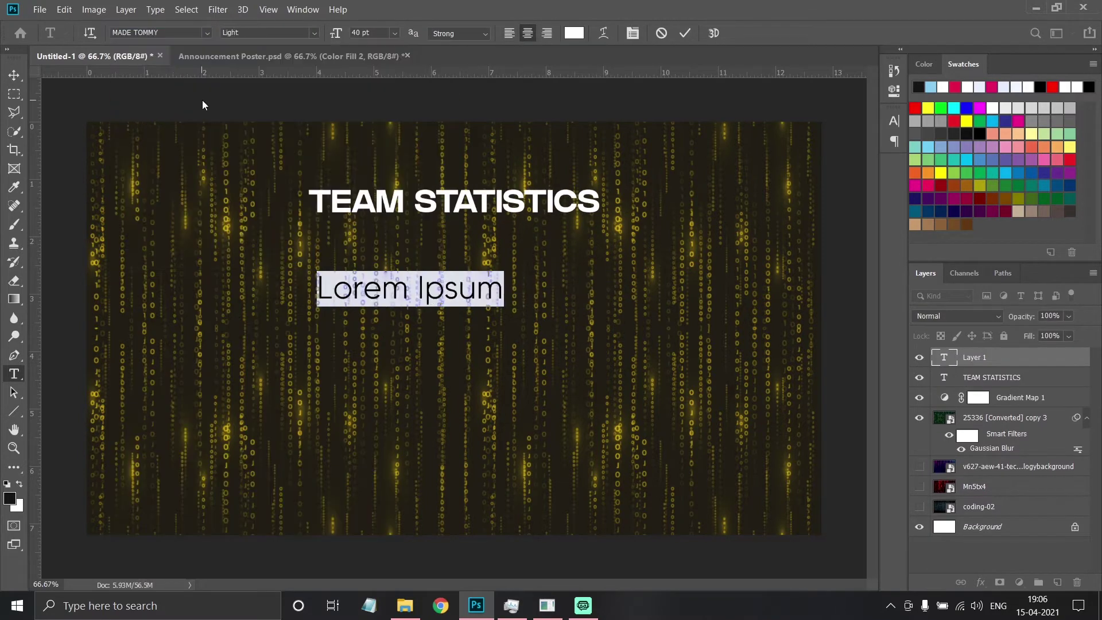
text(PUBG MOBILE SUNSHINE TOURNAMENT)
key(ctrl+a)
click(395, 33)
click(373, 148)
key(ctrl+Return)
key(v)
drag(443, 308, 443, 198)
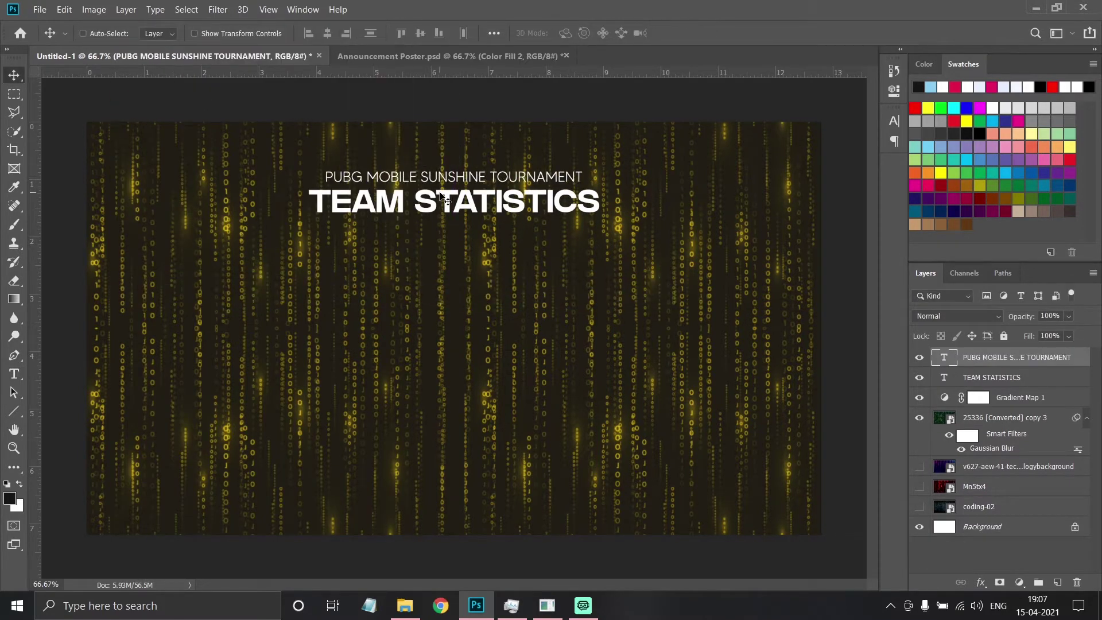
Add a bold TEAM NAME text layer just below the title
click(441, 311)
text(TEAM NAME)
click(394, 33)
click(373, 172)
key(ctrl+Return)
key(v)
drag(401, 322, 401, 283)
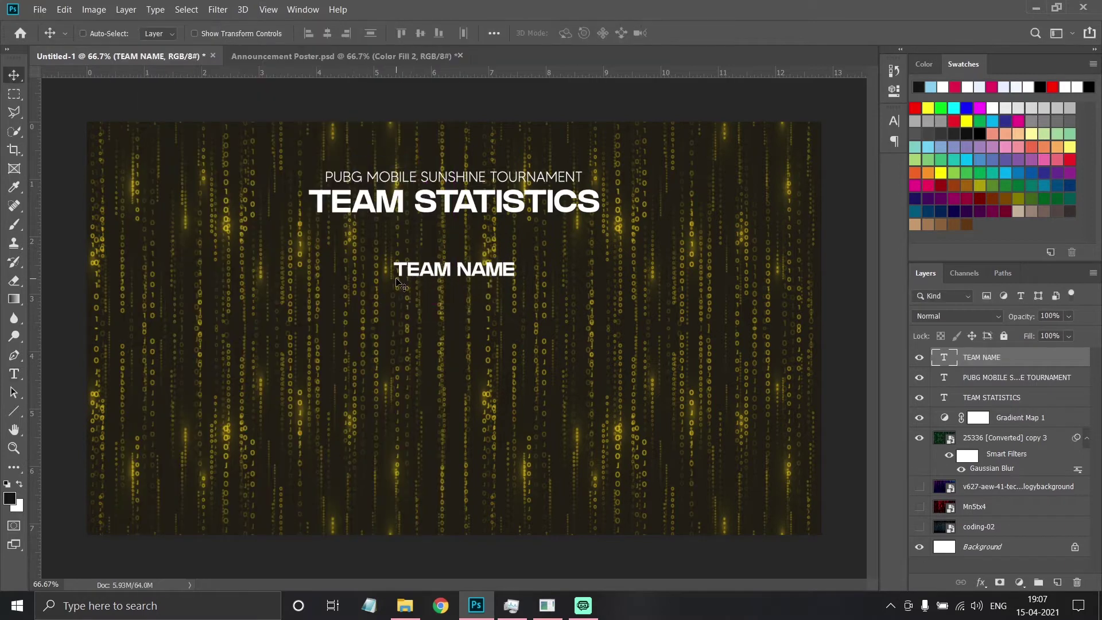
Draw a dark-filled rectangle with a yellow stroke below TEAM NAME
right_click(14, 411)
click(58, 409)
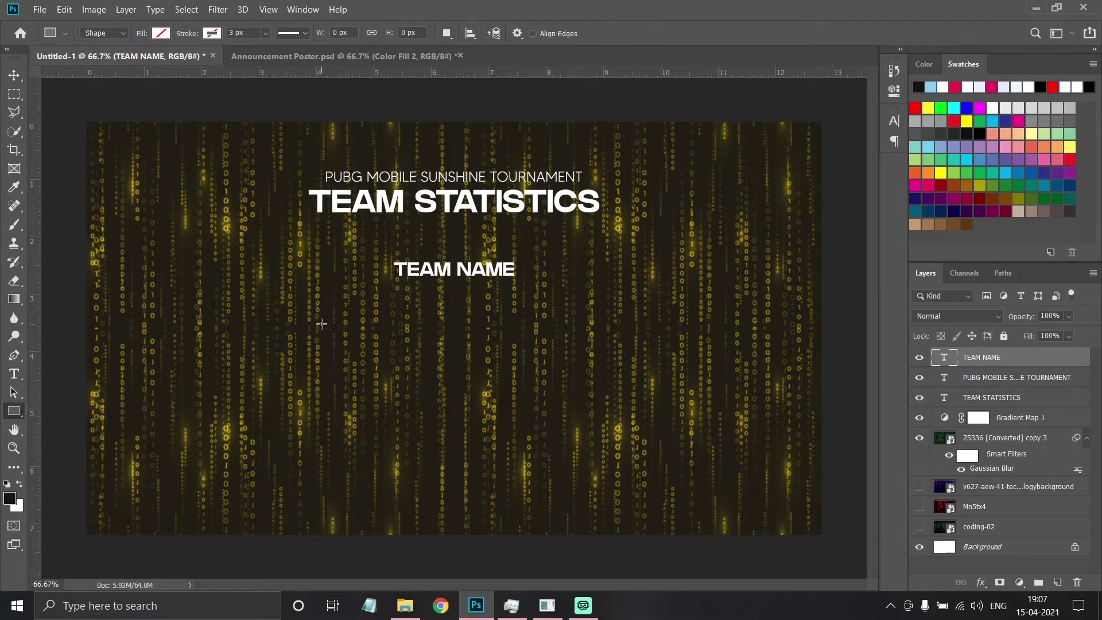
drag(273, 337, 363, 342)
click(161, 32)
click(211, 32)
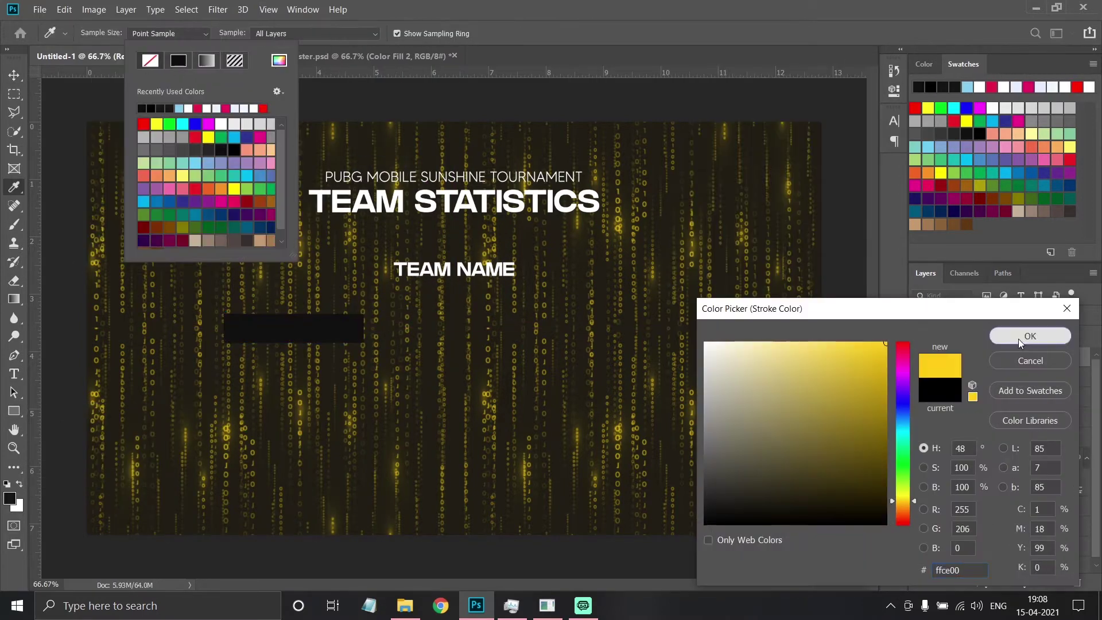
click(1011, 335)
key(v)
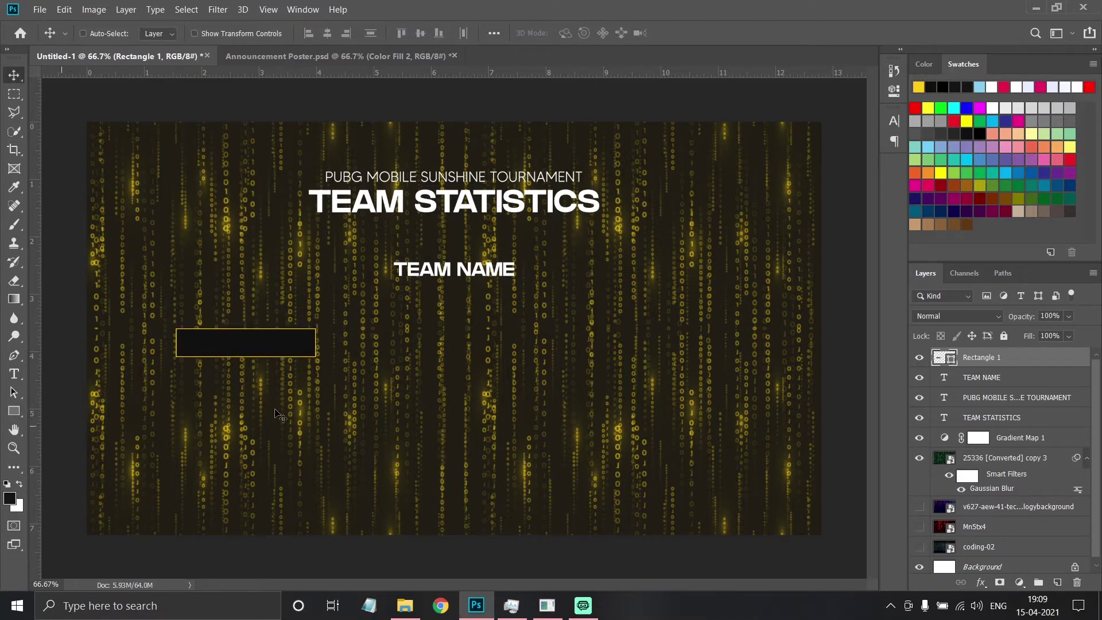
Copy the box into a row, widen the first box, and space the boxes evenly
drag(239, 344, 746, 343)
click(981, 457)
drag(315, 343, 325, 343)
click(990, 438)
drag(447, 343, 368, 343)
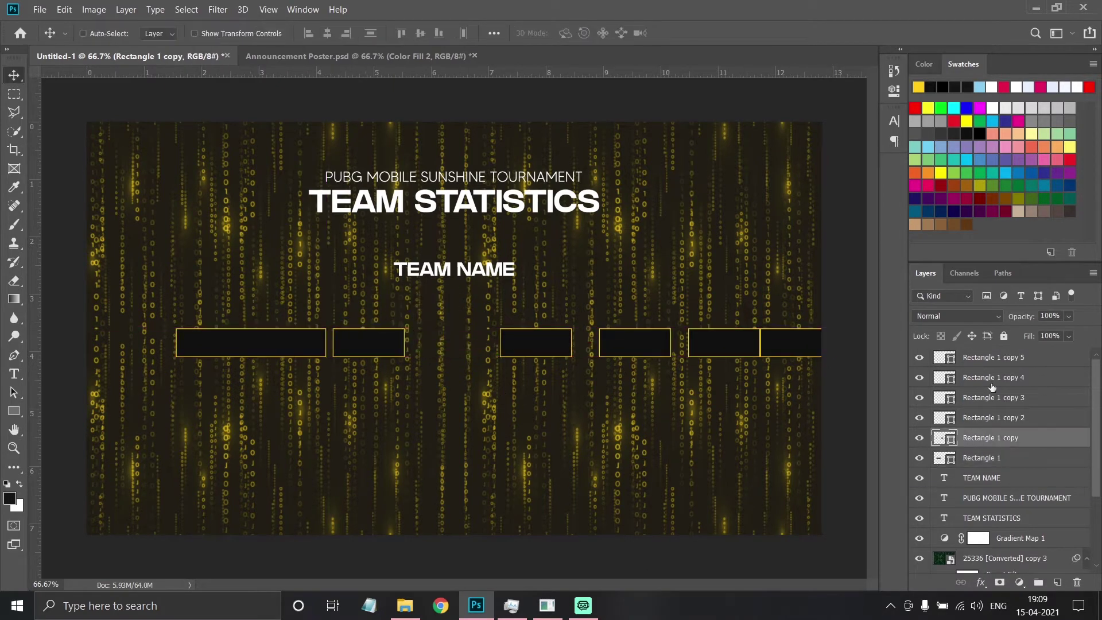
click(993, 357)
drag(802, 332, 688, 332)
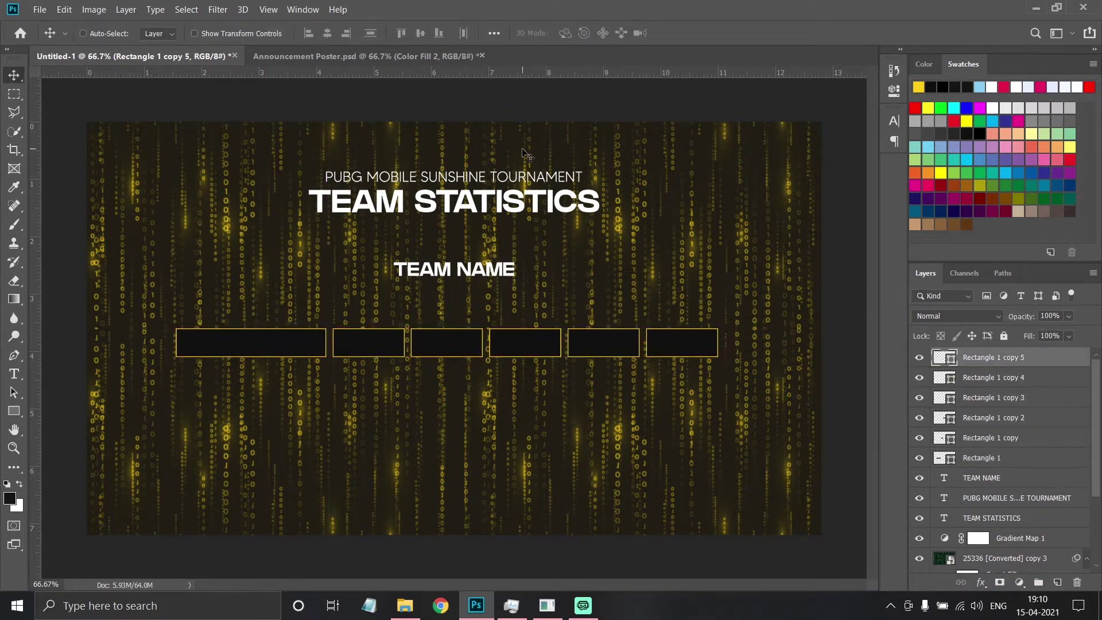
Add a thin yellow Solid Color strip clipped to the first box
click(983, 459)
key(m)
drag(152, 338, 343, 343)
click(1002, 585)
key(Return)
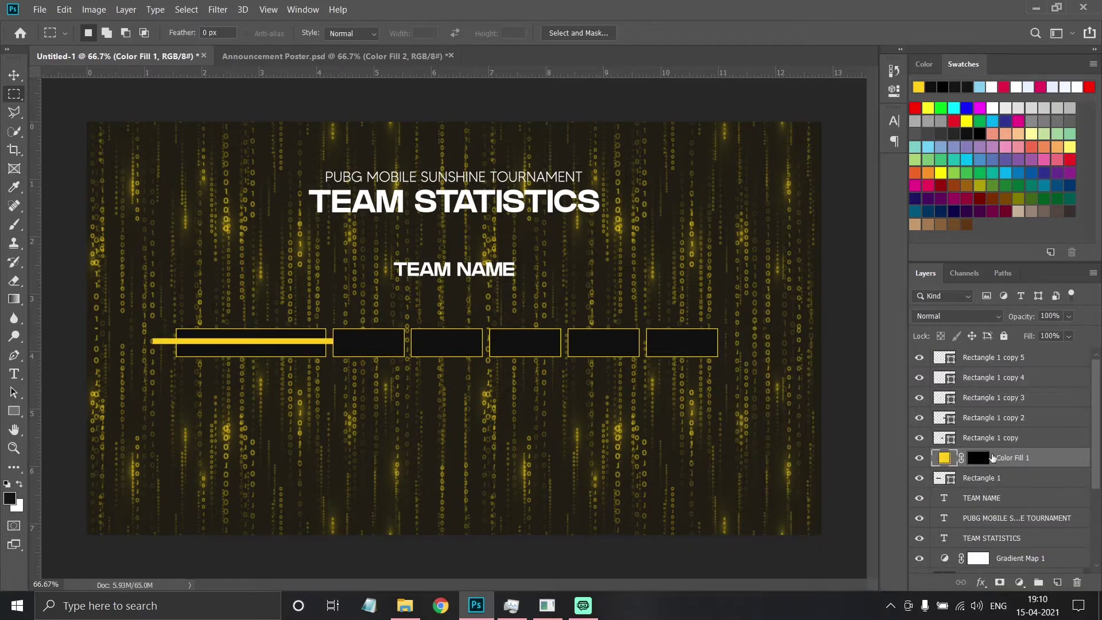
key(ctrl+alt+g)
Add a yellow bar along the box's top edge, clip it, and copy it to the bottom
key(m)
key(ctrl+plus)
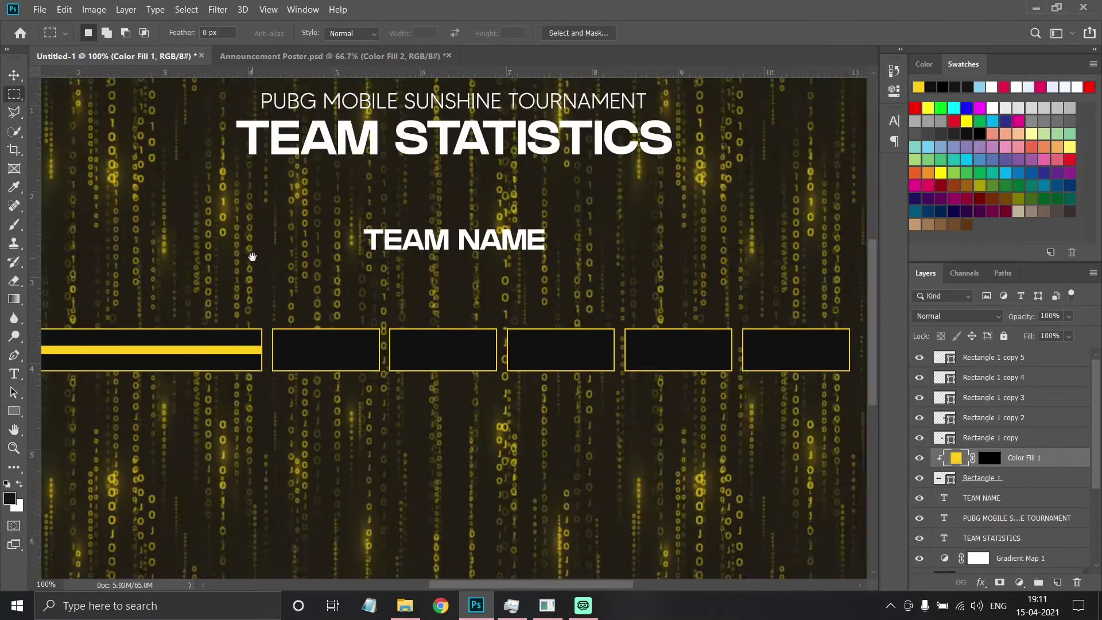
drag(256, 276, 396, 395)
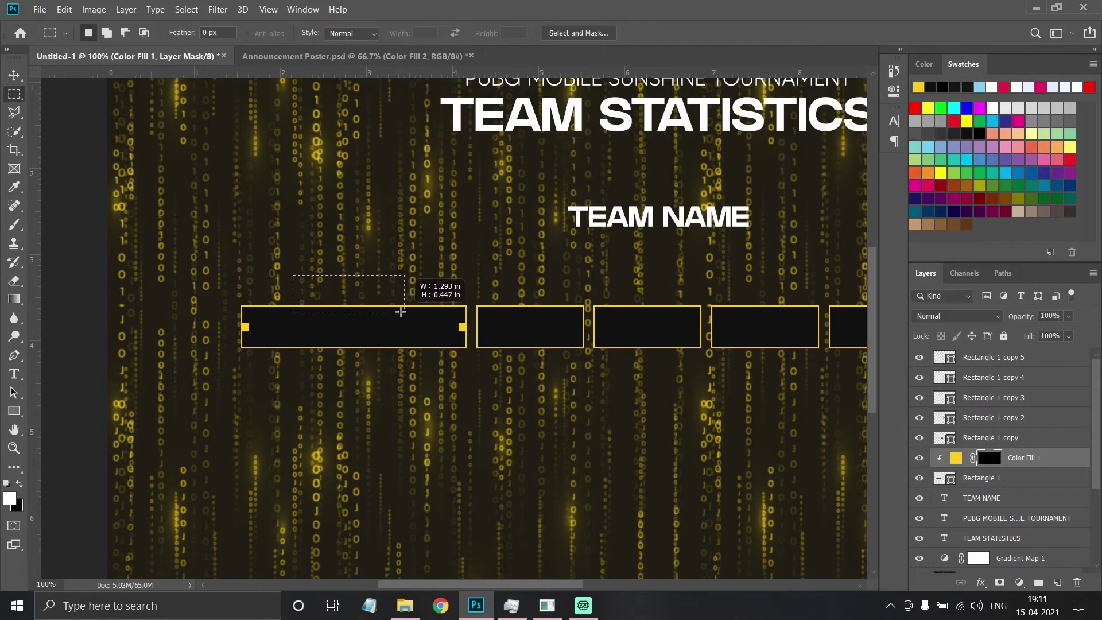
click(1020, 583)
click(947, 328)
right_click(1022, 457)
click(895, 286)
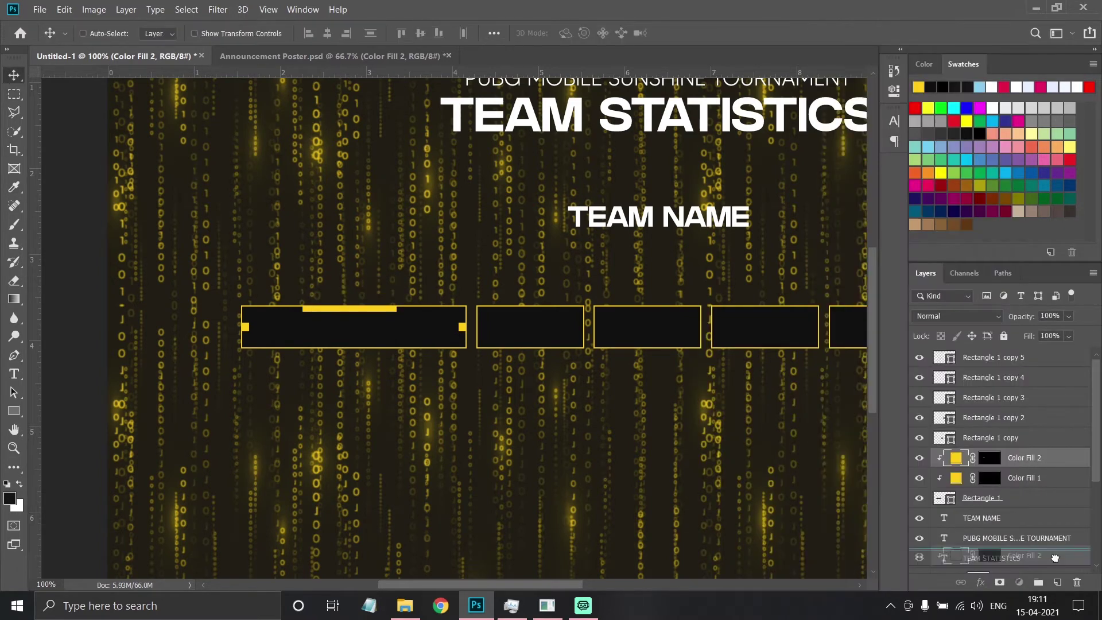
key(v)
drag(349, 309, 349, 344)
Group the box row and its yellow bars as 'Cell 1'
key(ctrl+g)
double_click(970, 356)
text(Cell 1)
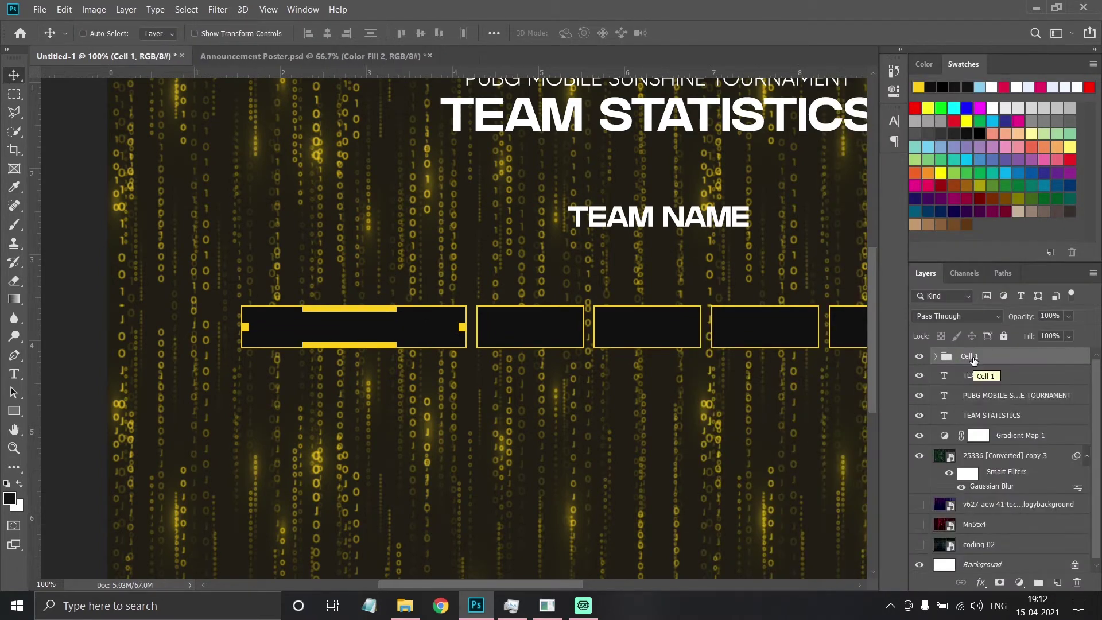
Convert Cell 1 to a smart object and duplicate it into stacked rows below
right_click(976, 359)
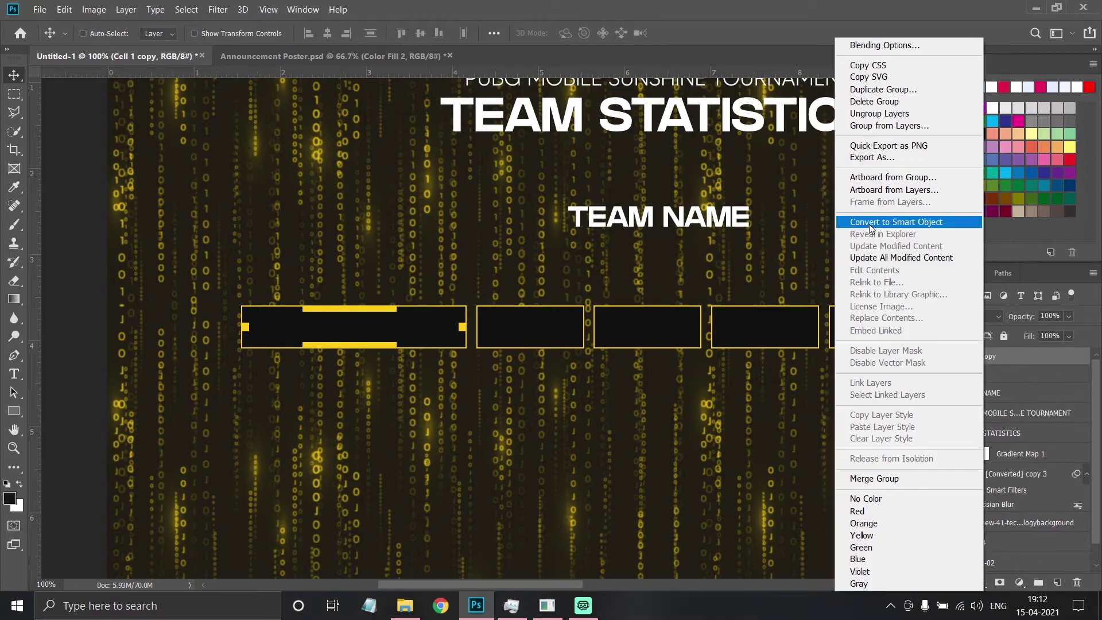
click(824, 217)
drag(481, 325, 536, 380)
alt+drag(446, 348, 446, 459)
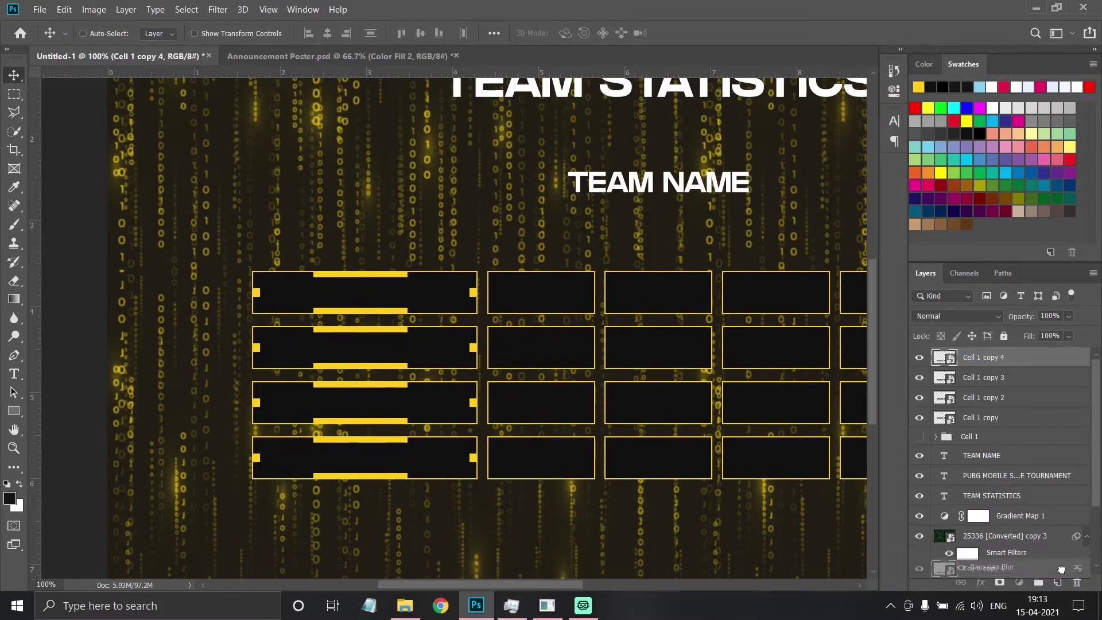
alt+drag(446, 402, 446, 457)
key(ctrl+minus)
Nudge the title lines and TEAM NAME upward, and move the cell rows up about 39 px
click(1016, 393)
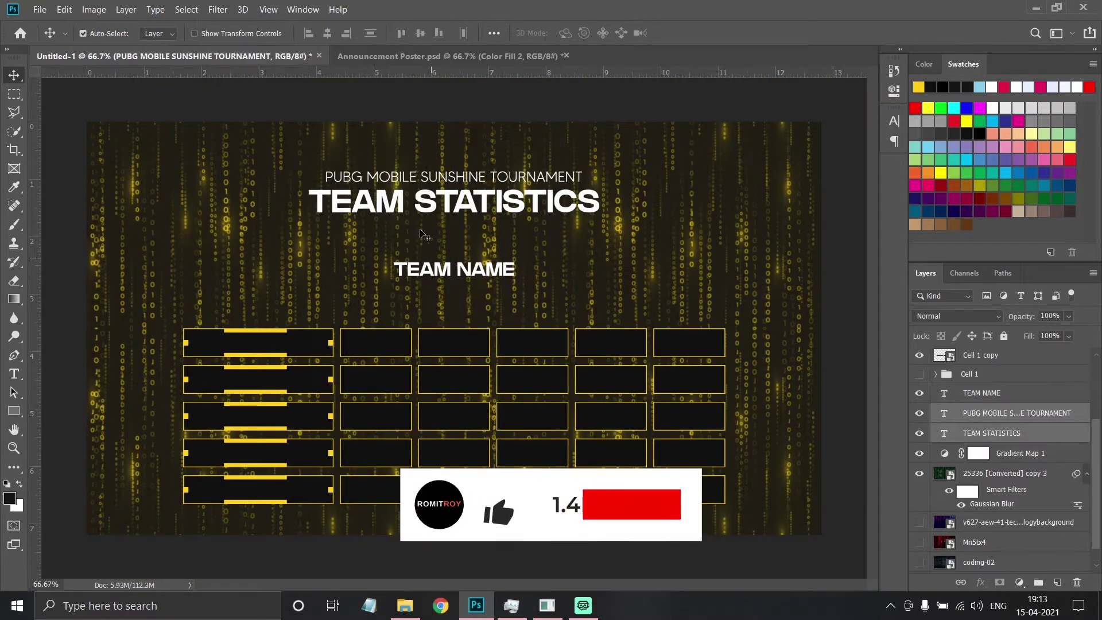
key(shift+Up)
key(shift+Up)
key(shift+Up)
click(981, 373)
key(shift+Up)
scroll(981, 446, up, 3)
shift+click(982, 458)
drag(331, 345, 332, 323)
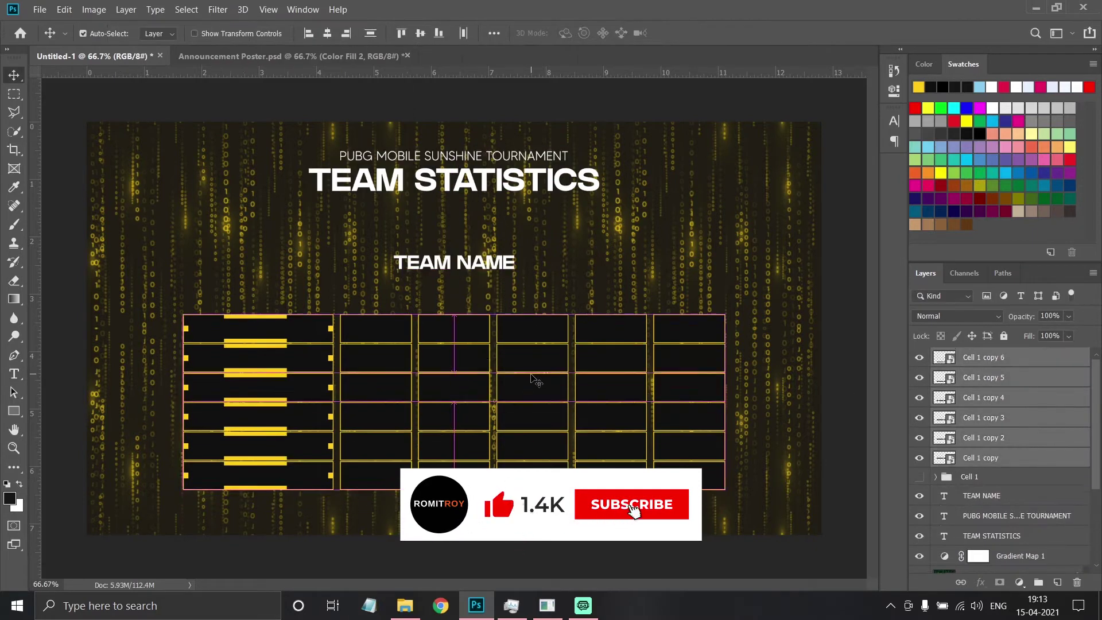
Add a 16 pt KILLS label above the second column
key(ctrl+plus)
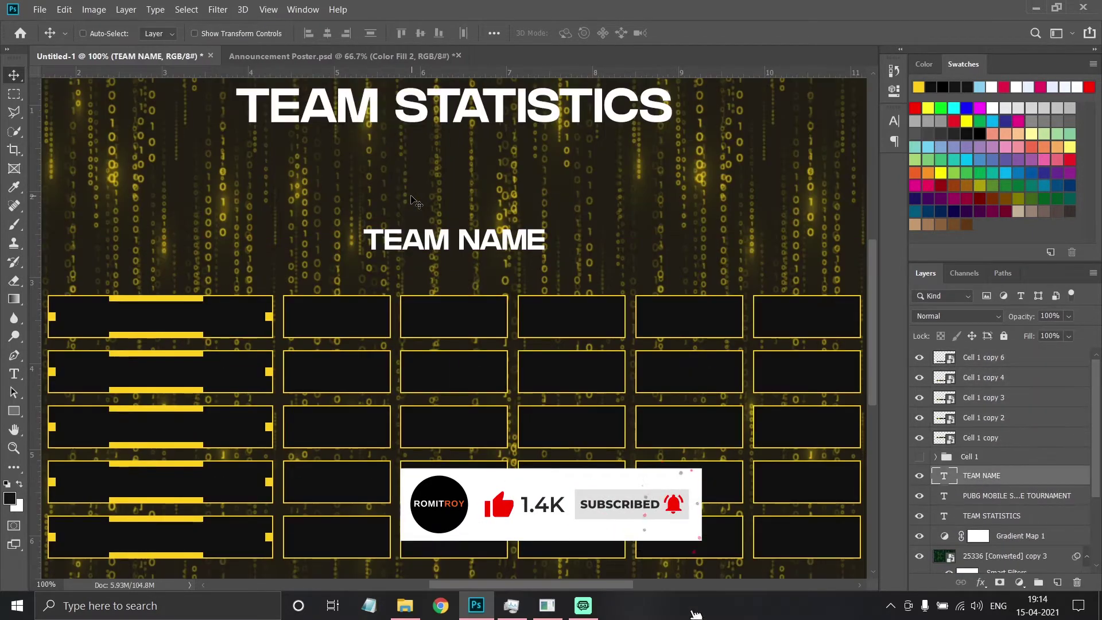
key(t)
click(338, 284)
click(394, 33)
click(371, 140)
text(KILLS)
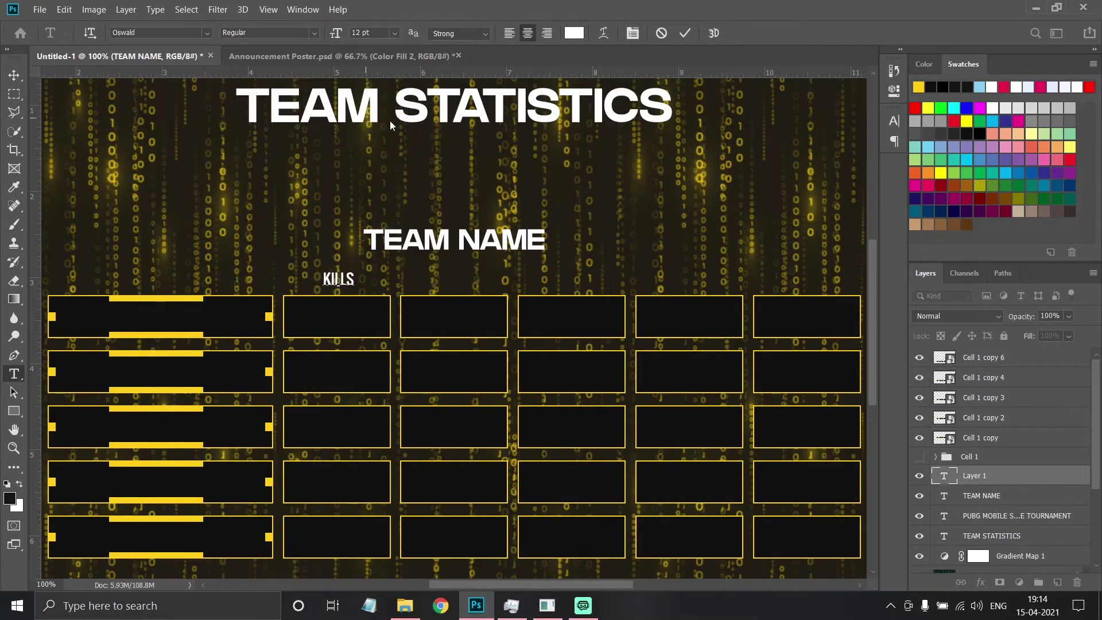
key(ctrl+Return)
Duplicate the label into DAMAGE, LIFE TIME, ASSISTS and RATING over their columns
key(v)
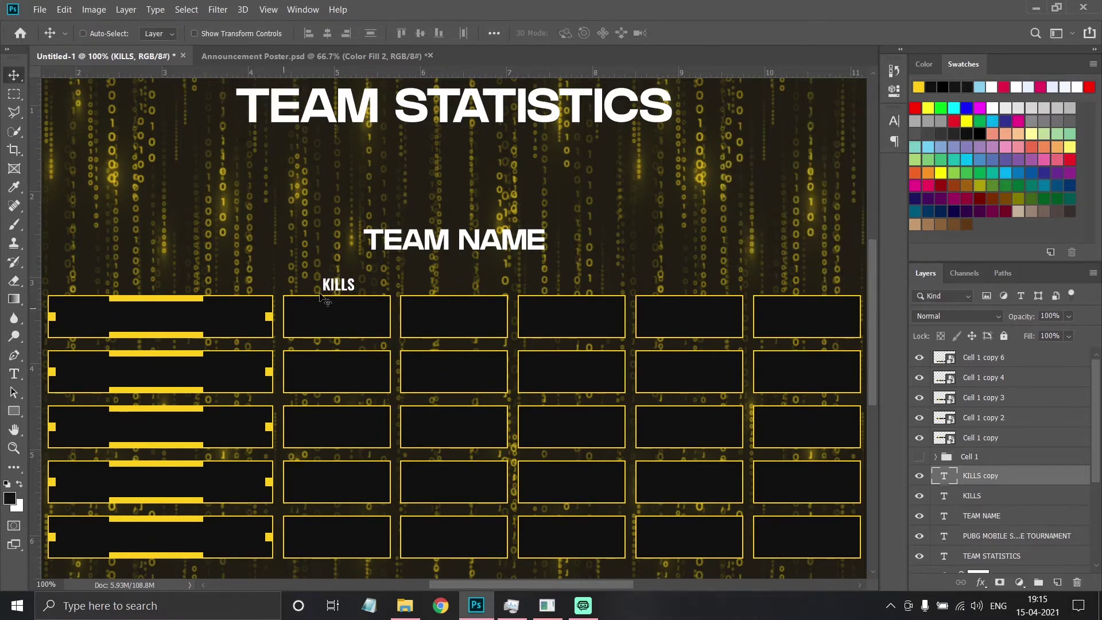
text(GE)
click(160, 33)
click(189, 189)
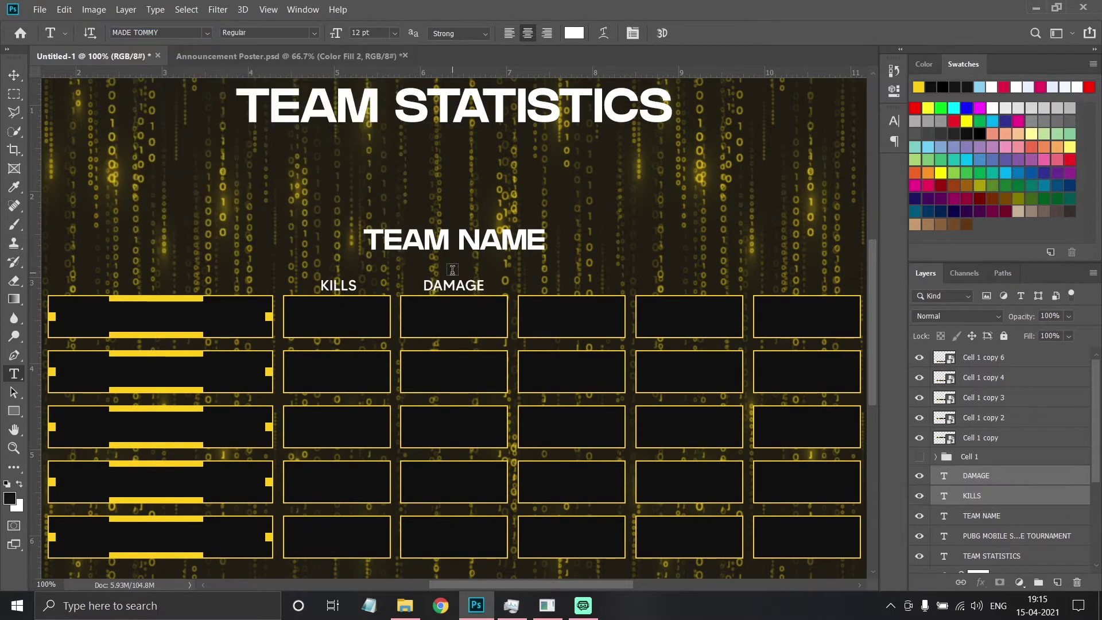
key(ctrl+Return)
key(v)
drag(493, 285, 807, 285)
triple_click(689, 285)
text(ASSISTS)
key(ctrl+Return)
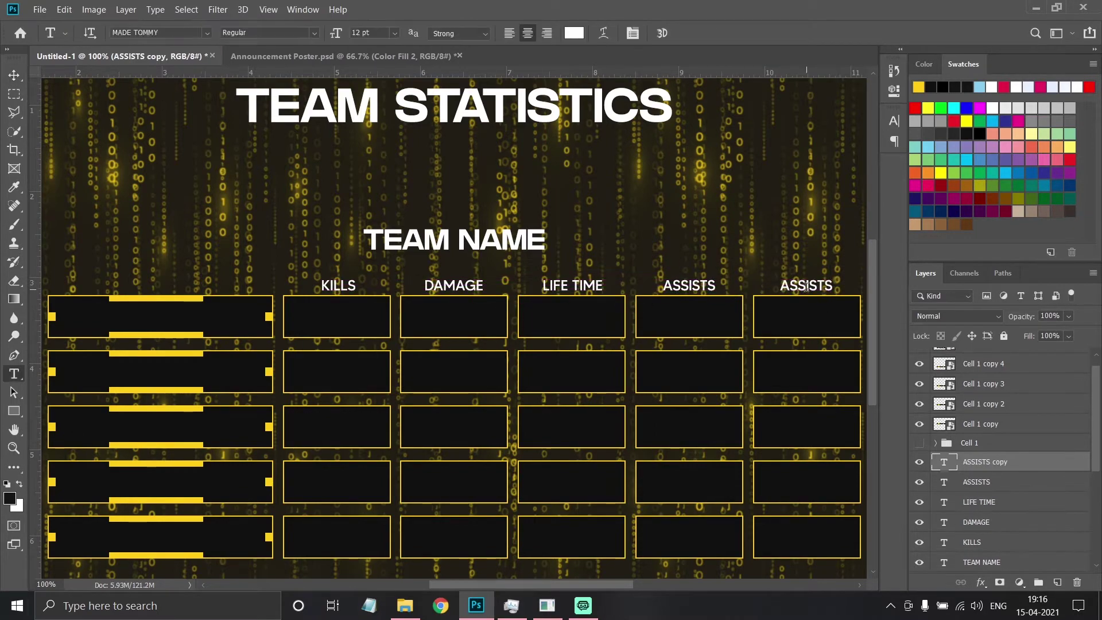
key(ctrl+Return)
text(RATING)
Select all five header labels and reduce their font size
shift+click(972, 542)
click(395, 32)
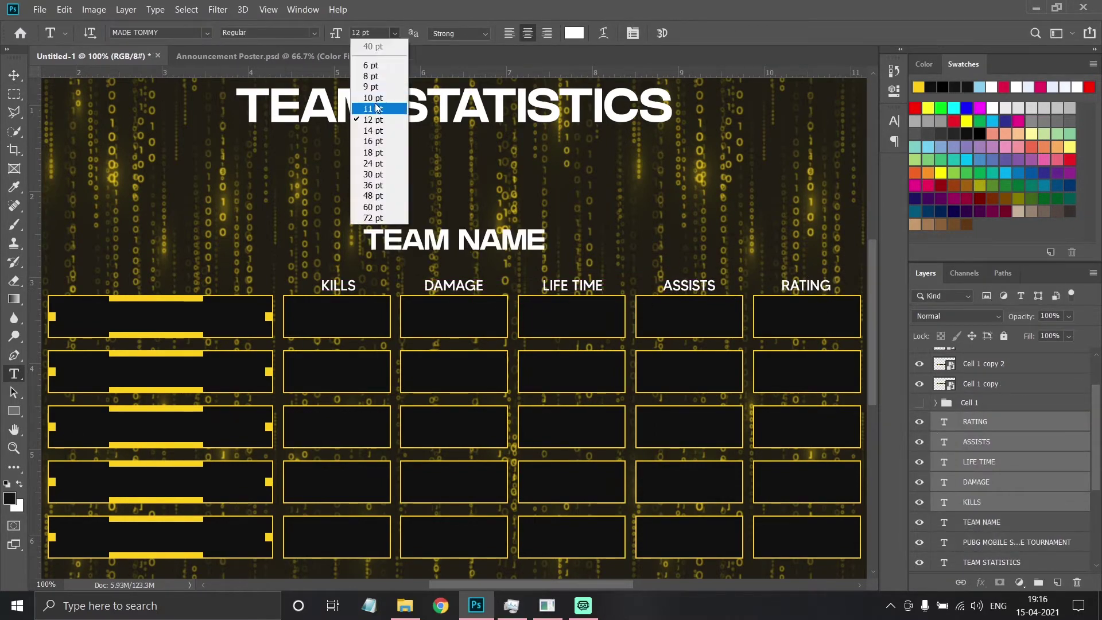
click(369, 111)
key(v)
key(ctrl+minus)
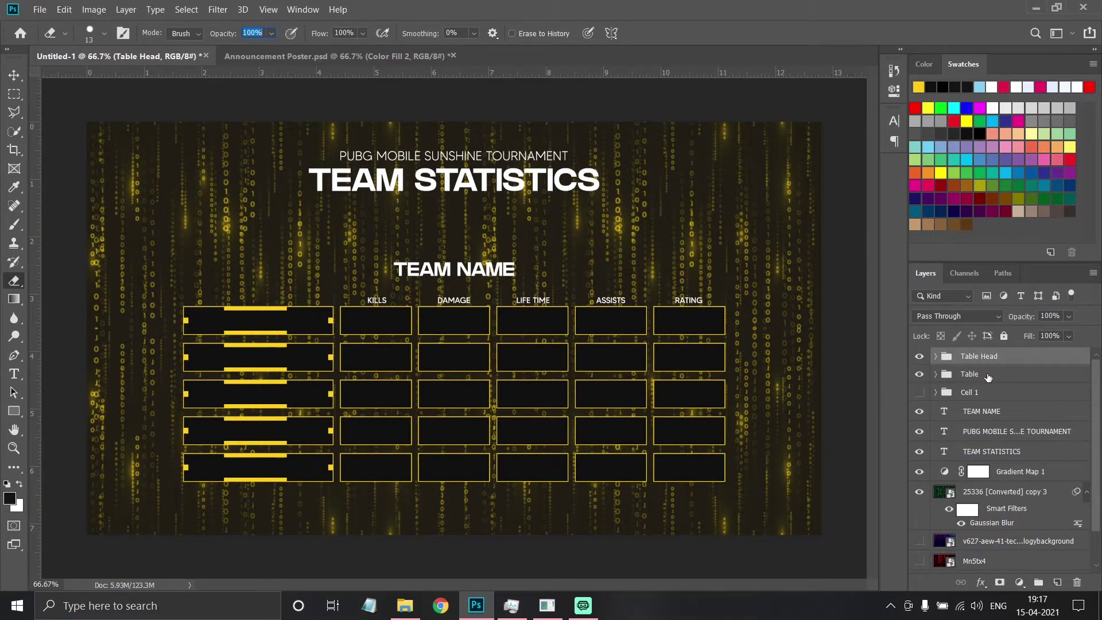
Type the PLAYER NAME lines in the first column and set them in Roboto
key(t)
click(254, 321)
click(202, 36)
click(377, 137)
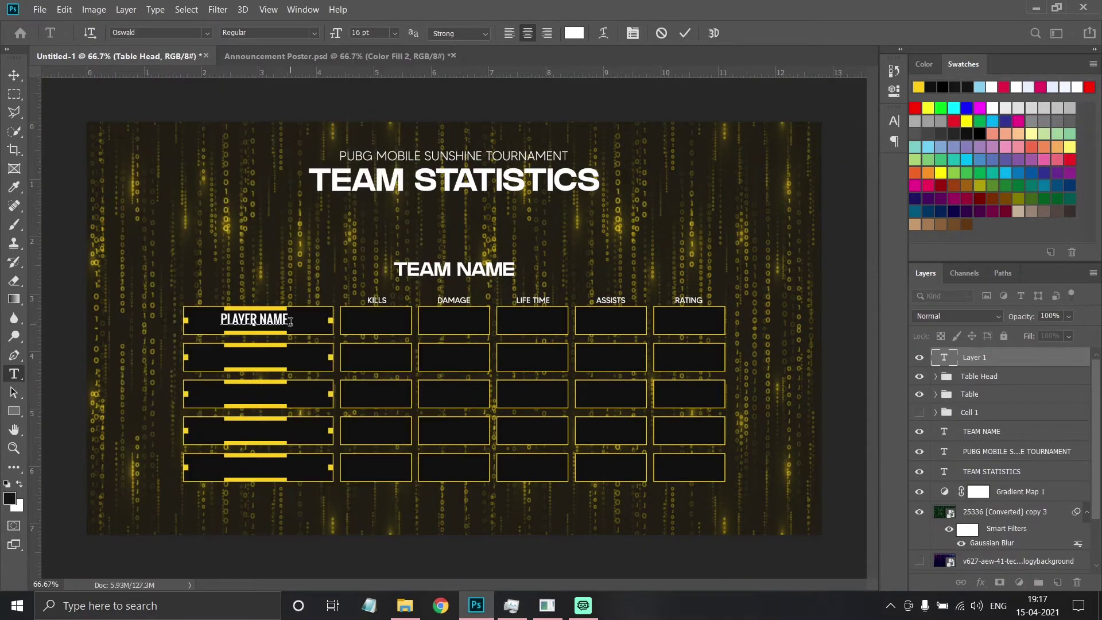
key(Down)
key(ctrl+plus)
key(Down)
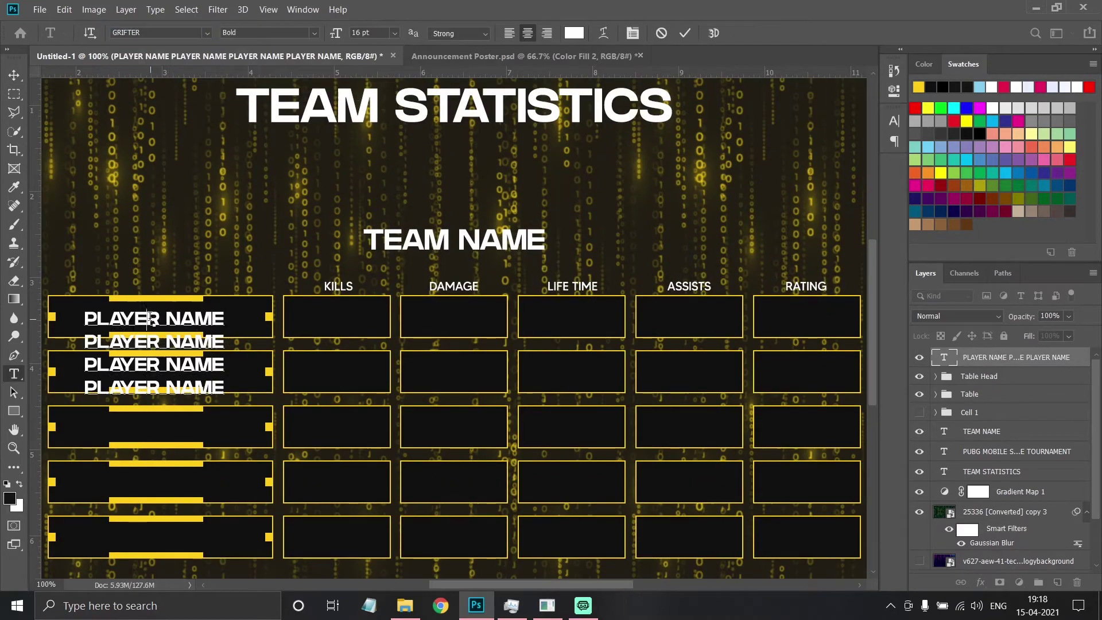
key(Down)
text(Roboto)
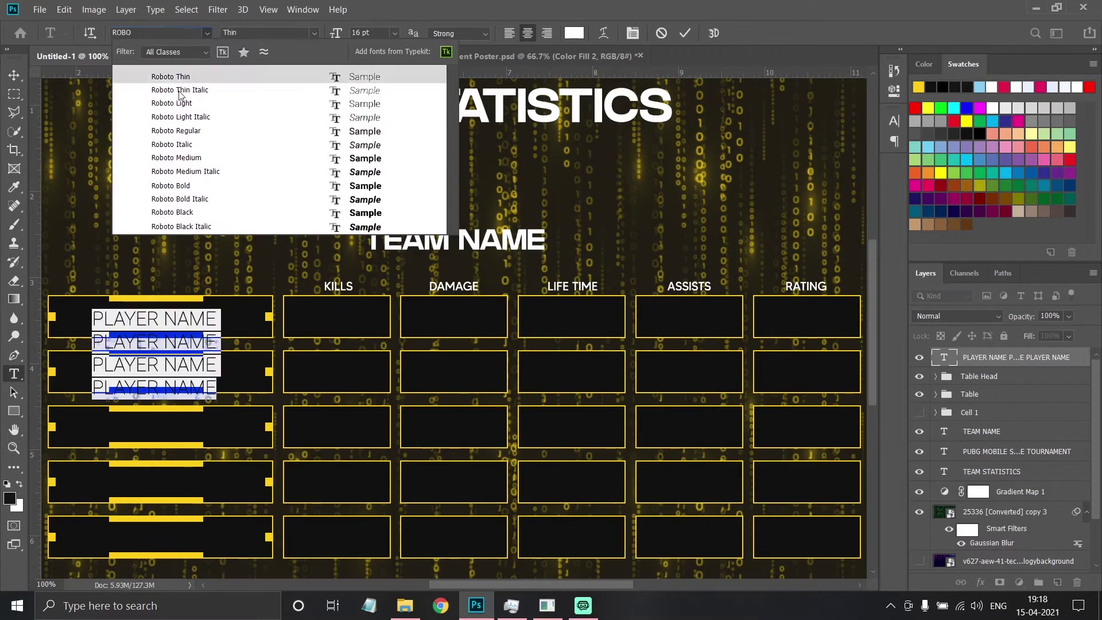
key(Return)
click(931, 386)
Widen the PLAYER NAME leading so each name fills a row, in Regular style
click(161, 33)
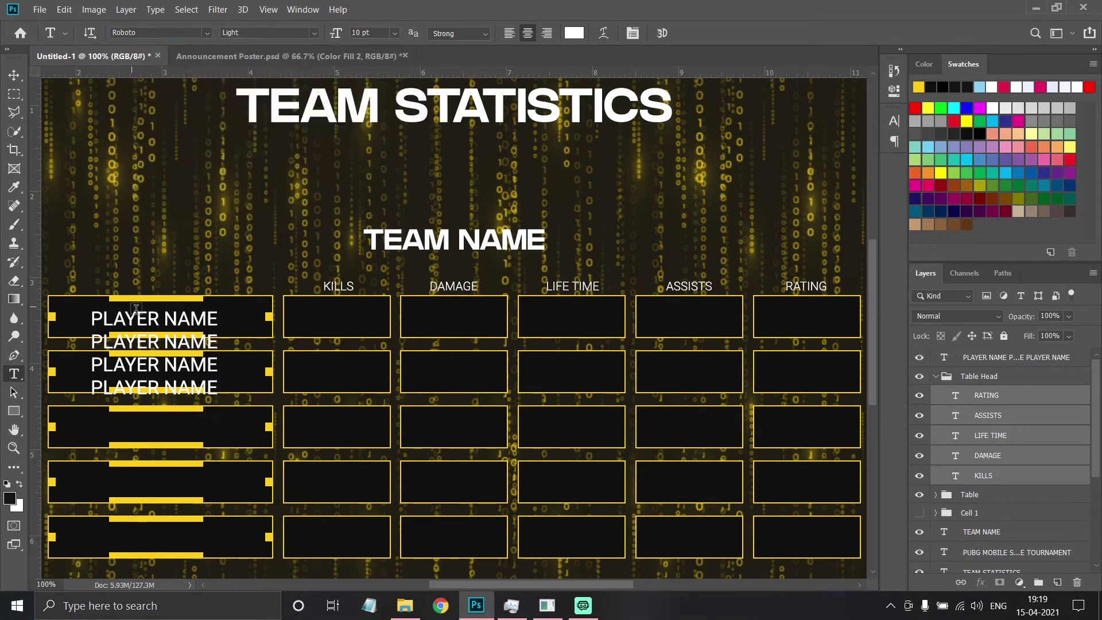
click(221, 308)
key(ctrl+a)
click(894, 120)
drag(815, 156, 832, 155)
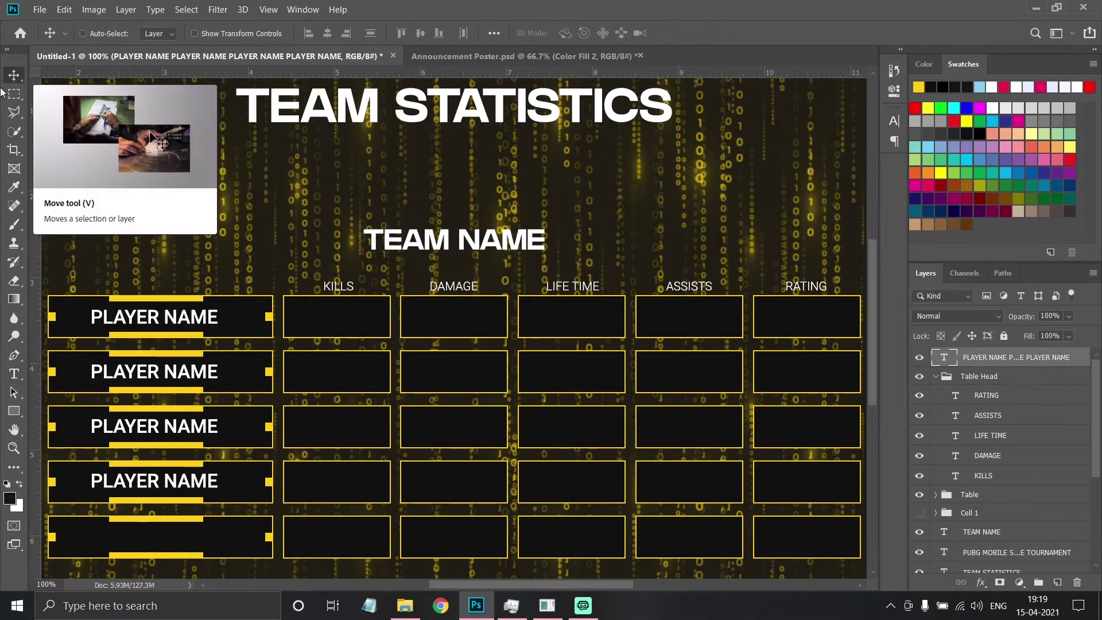
click(894, 121)
click(267, 33)
click(241, 92)
key(ctrl+Return)
Fill the KILLS, DAMAGE and remaining stat columns through RATING with 0 placeholders
key(ctrl+j)
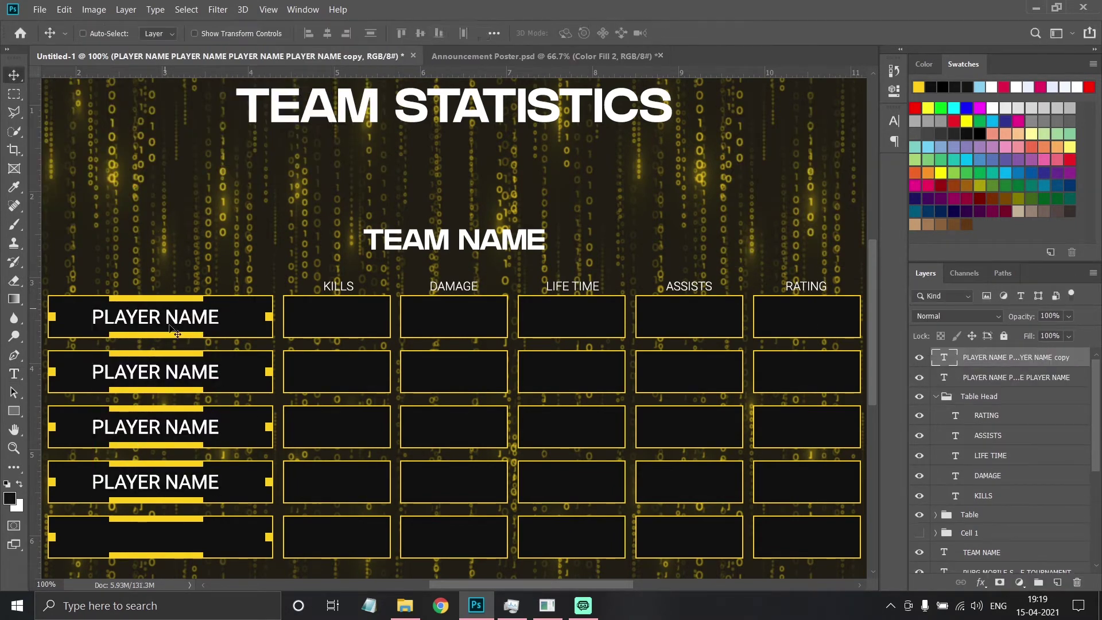
drag(155, 317, 293, 309)
text(0 0)
key(ctrl+Return)
drag(339, 345, 571, 344)
drag(571, 344, 689, 345)
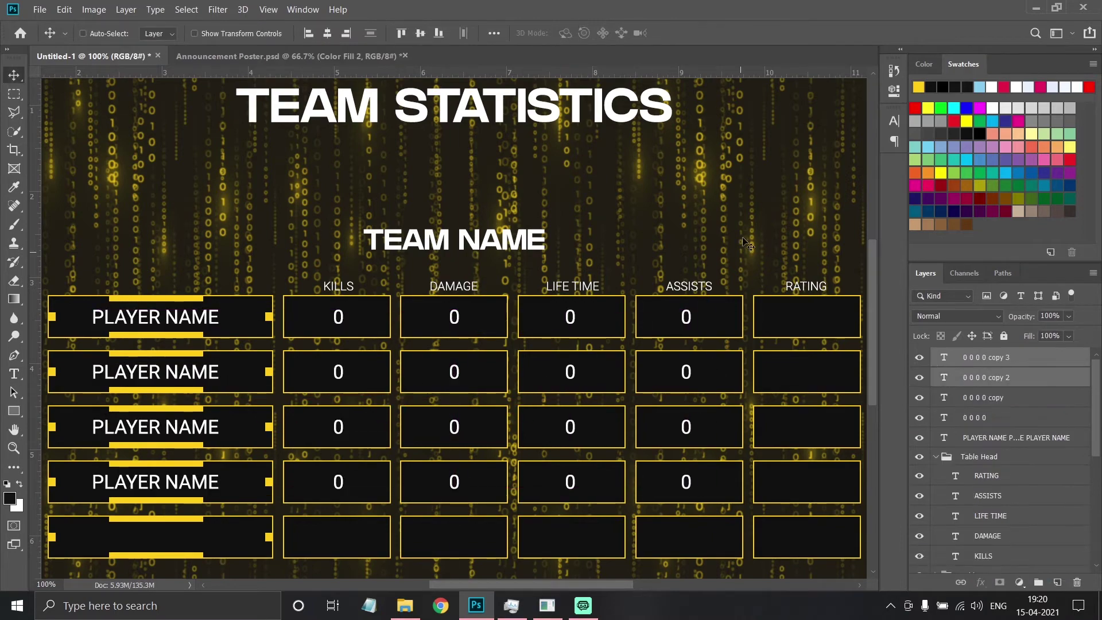
scroll(453, 344, right, 2)
drag(576, 376, 694, 376)
Group the name and number labels as Text, then bring up the Announcement Poster document
click(937, 356)
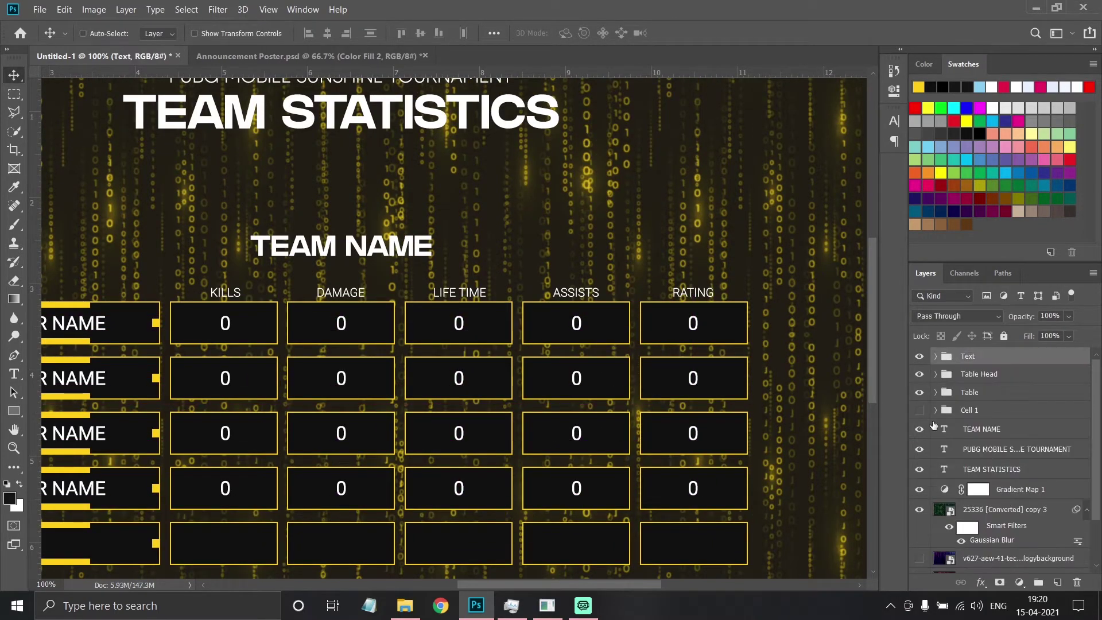
click(936, 392)
scroll(729, 356, down, 2)
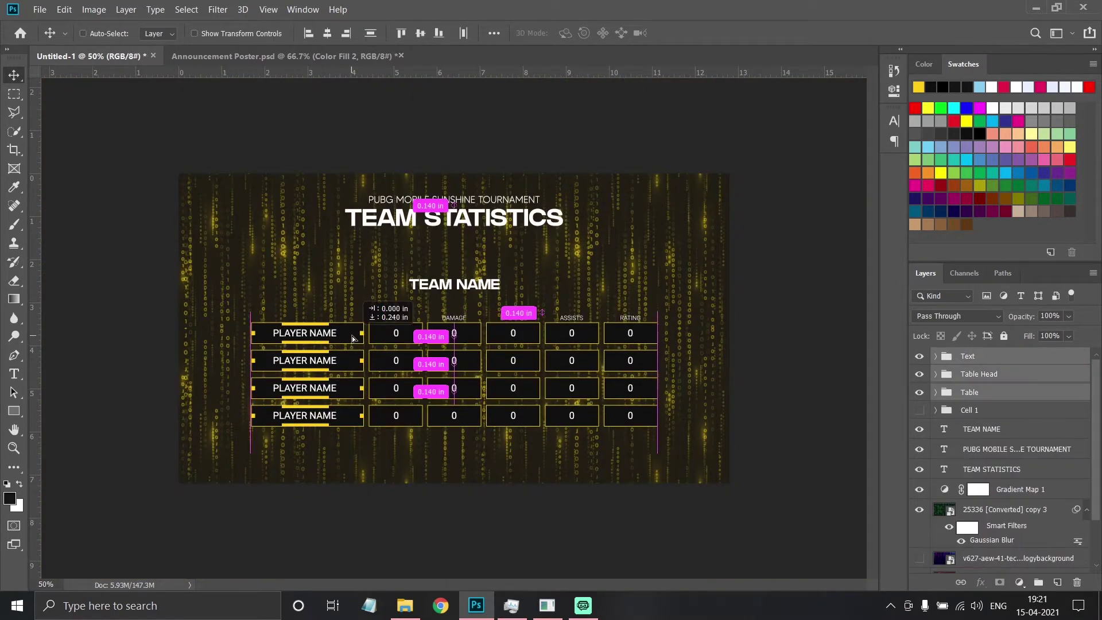
key(ctrl+Tab)
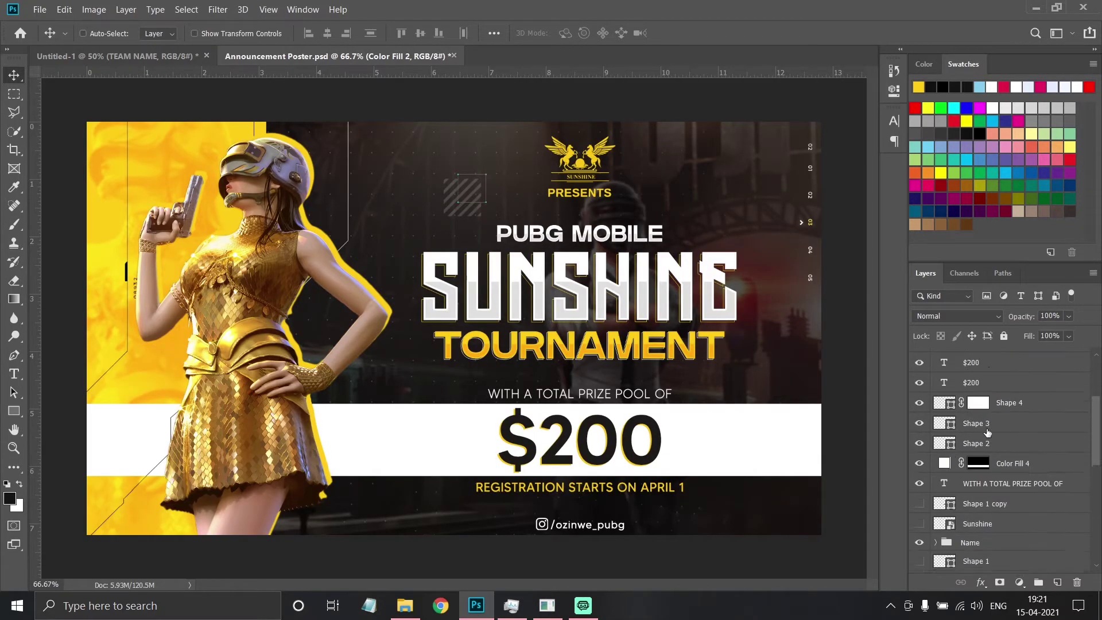
Bring the Sunshine logo into the statistics graphic and resize it
drag(976, 460, 411, 269)
key(ctrl+1)
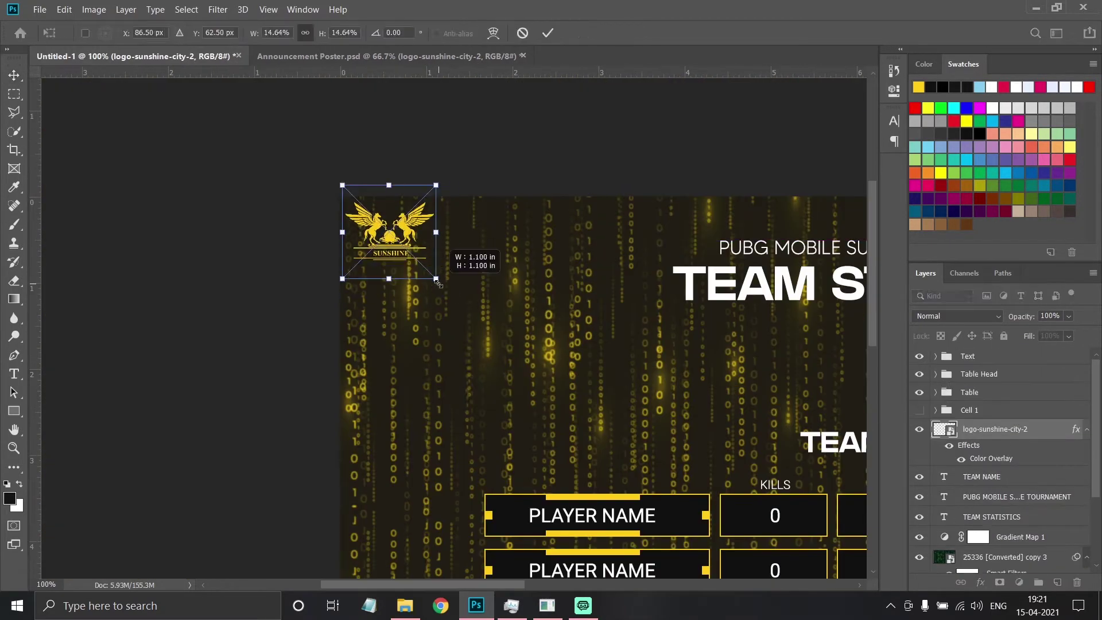
click(362, 56)
key(ctrl+Tab)
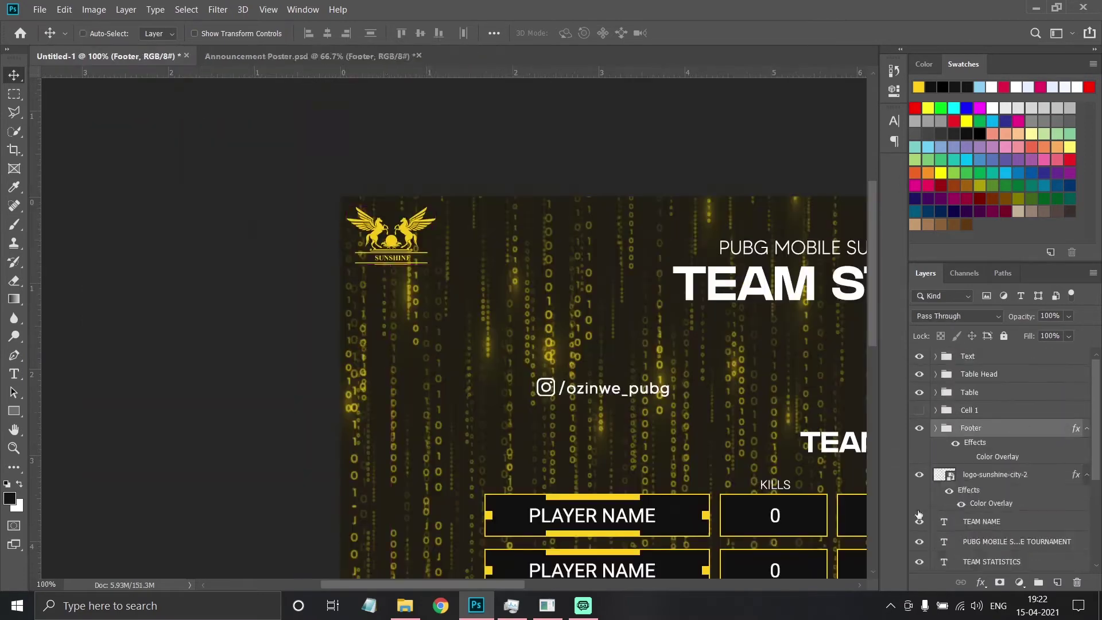
drag(988, 439, 749, 101)
scroll(749, 102, right, 8)
scroll(749, 101, up, 4)
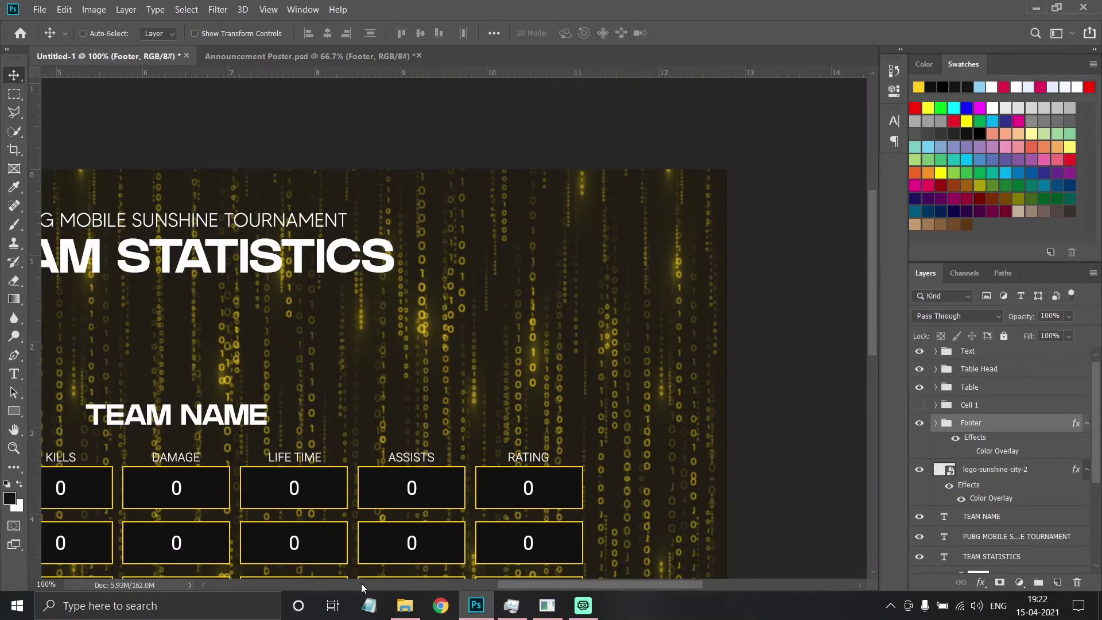
Copy the tournament line below TEAM STATISTICS and retype it as SUB TEXT
drag(550, 584, 475, 584)
key(ctrl+j)
drag(425, 220, 424, 292)
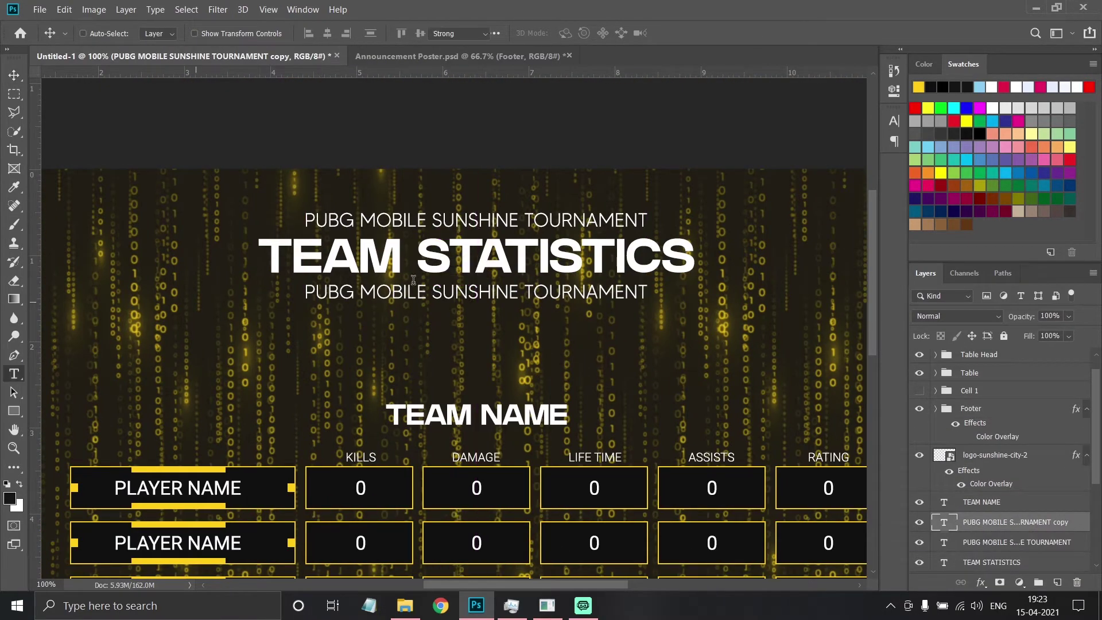
text(tSUB TEXT)
click(15, 75)
Place a shrunken PUBG logo top-right and give it a white Color Overlay
click(405, 605)
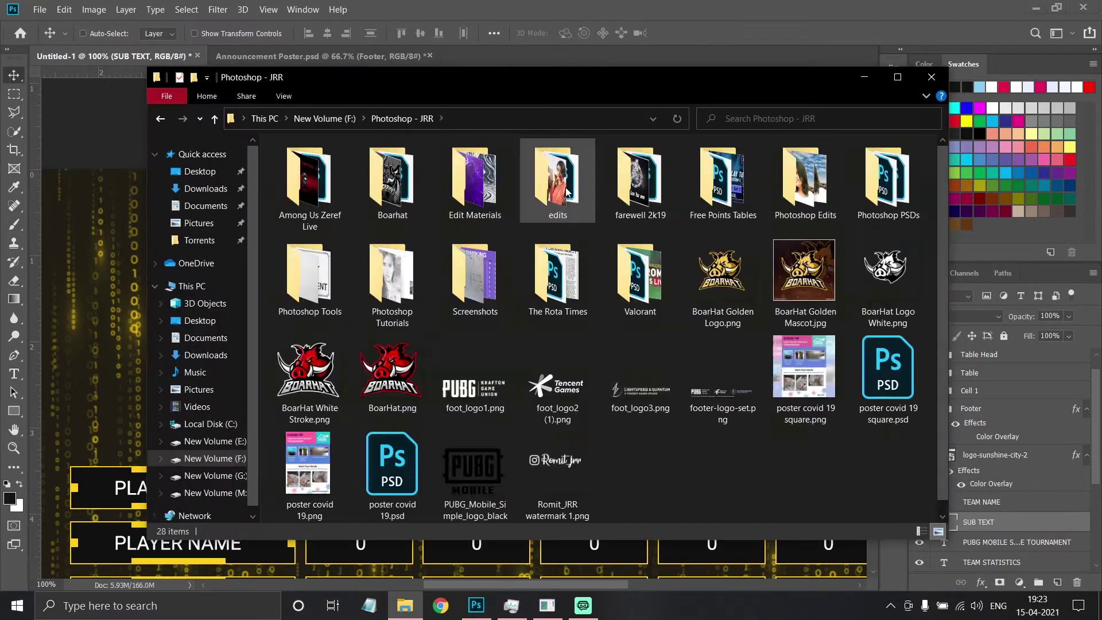
drag(511, 529, 496, 350)
drag(675, 555, 341, 431)
key(Return)
double_click(1010, 522)
click(1035, 282)
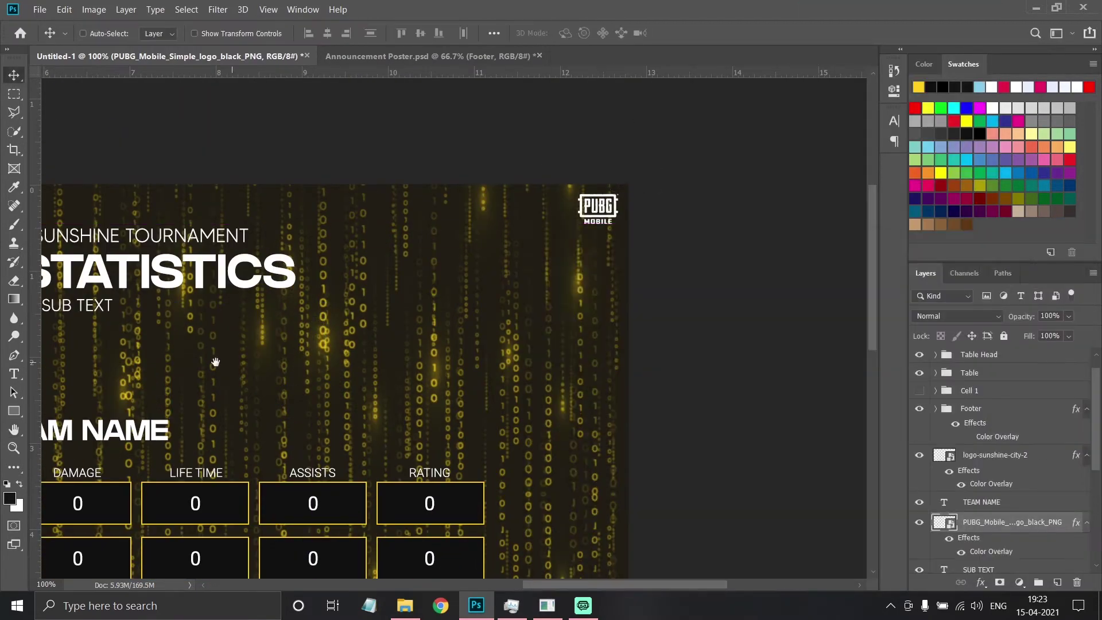
key(ctrl+minus)
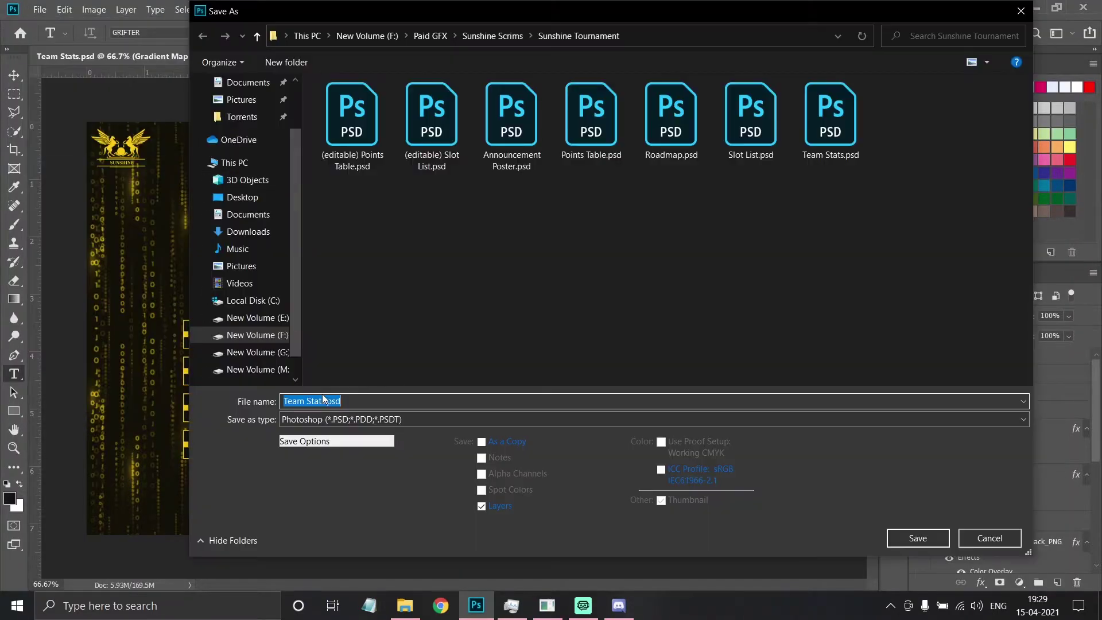
Save the graphic as Team Stats.psd, accepting the Photoshop Format Options
key(Return)
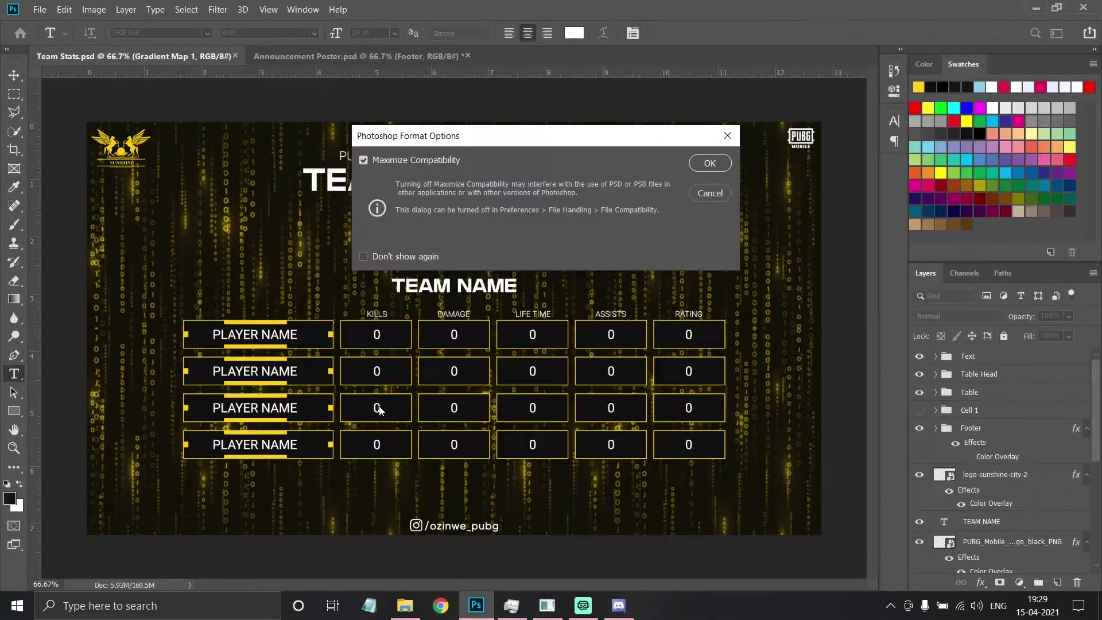
key(Return)
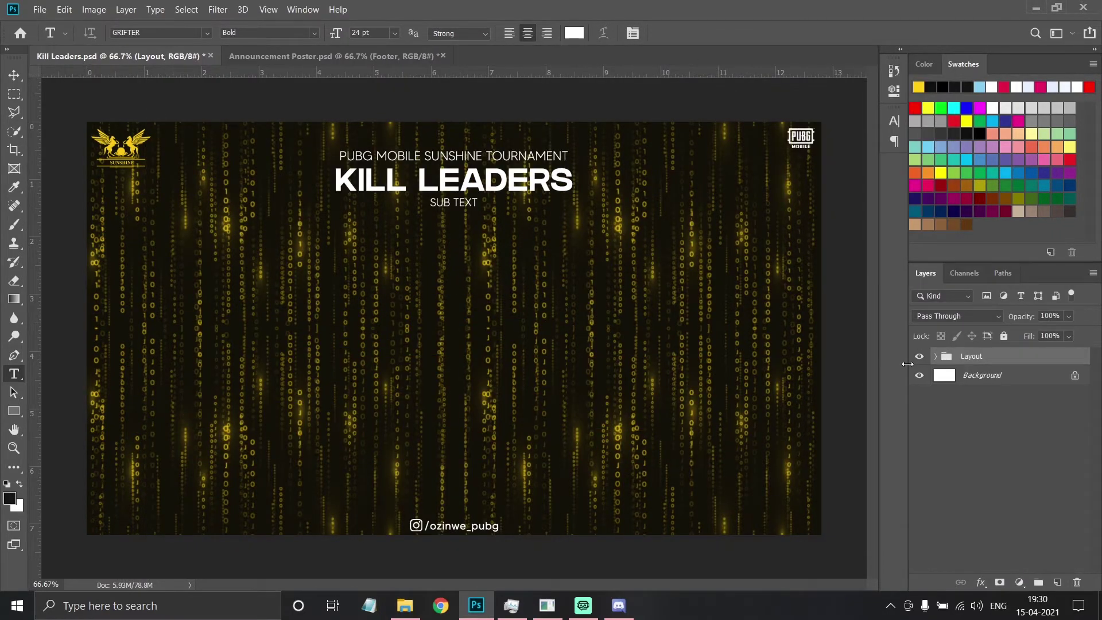
Draw a tall black rectangle on the left with a yellow outline at 50% opacity
key(u)
drag(166, 256, 282, 437)
click(161, 33)
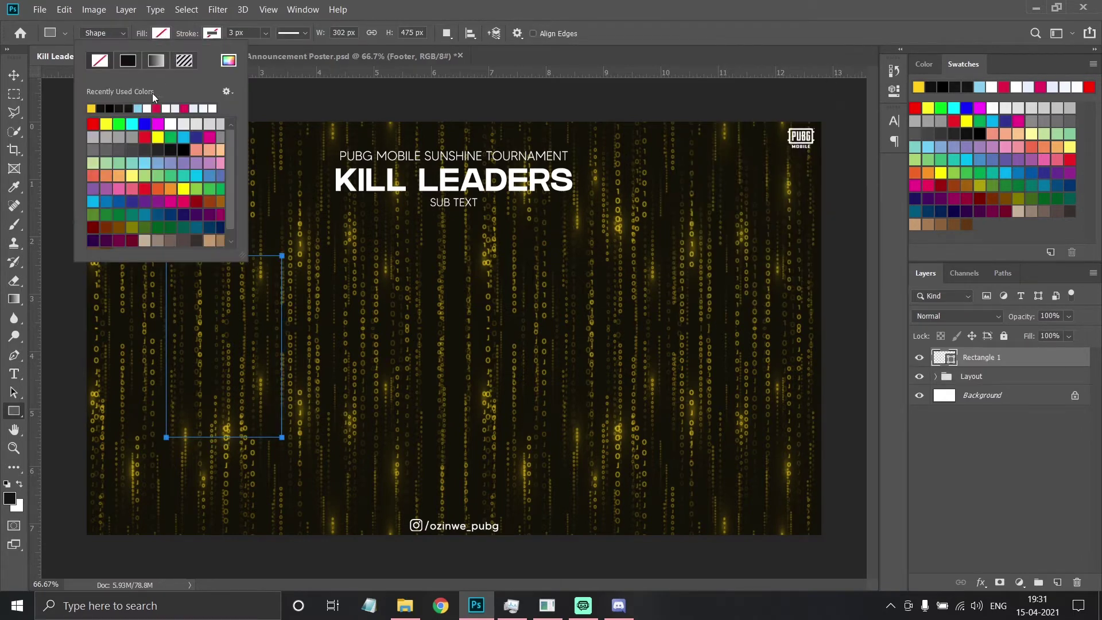
click(92, 95)
key(ctrl+j)
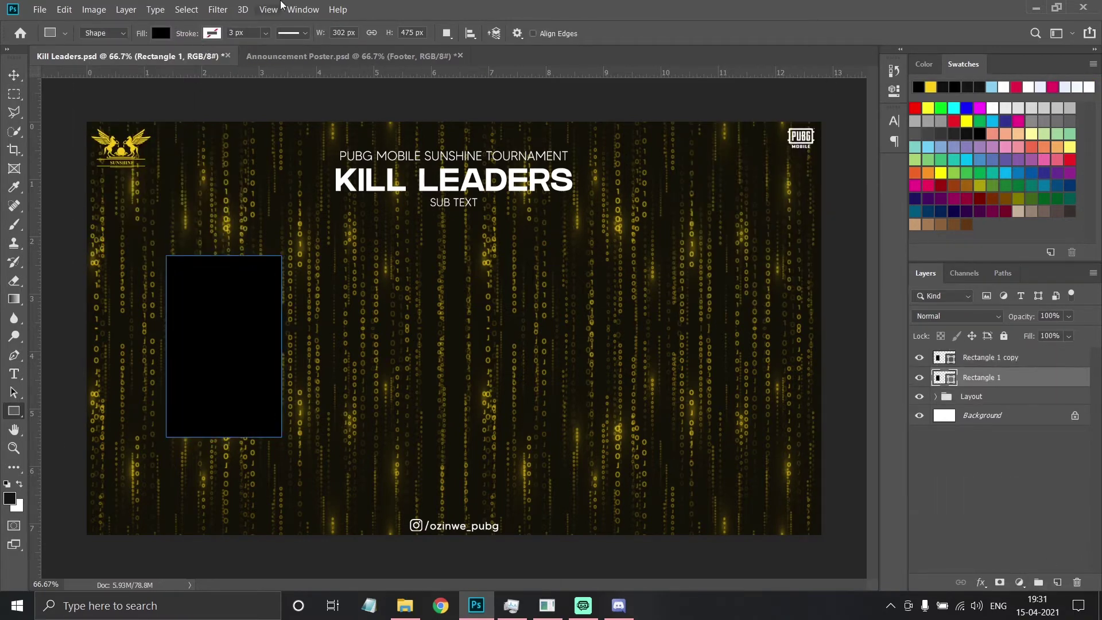
click(212, 33)
click(141, 108)
key(Return)
key(v)
click(981, 377)
key(5)
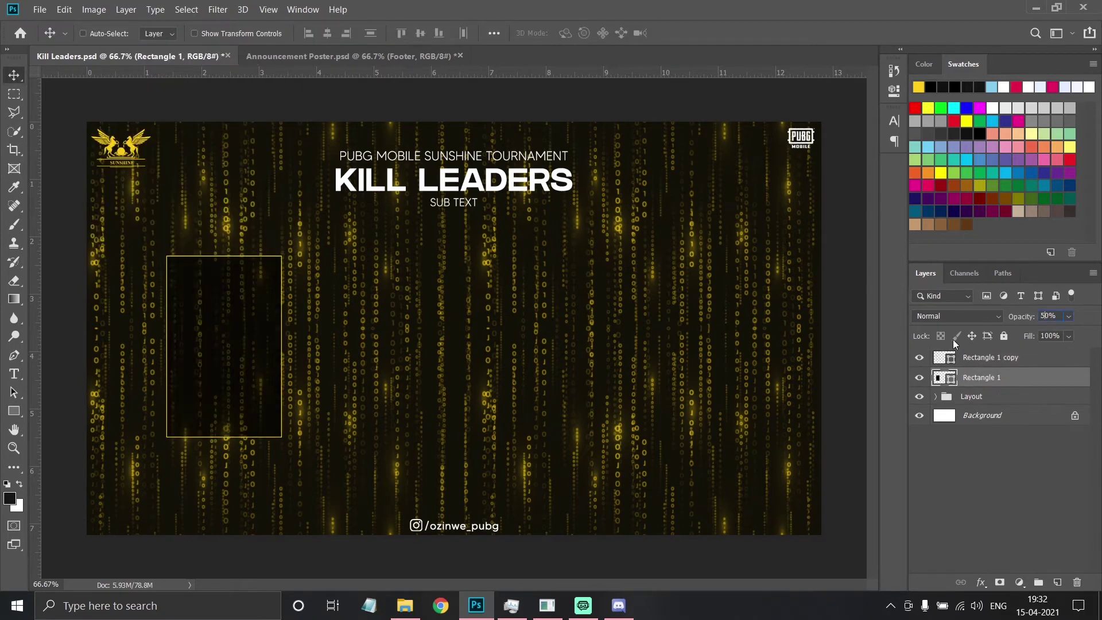
scroll(102, 408, up, 1)
Add a yellow Solid Color band across the card's lower part
key(m)
drag(174, 383, 417, 420)
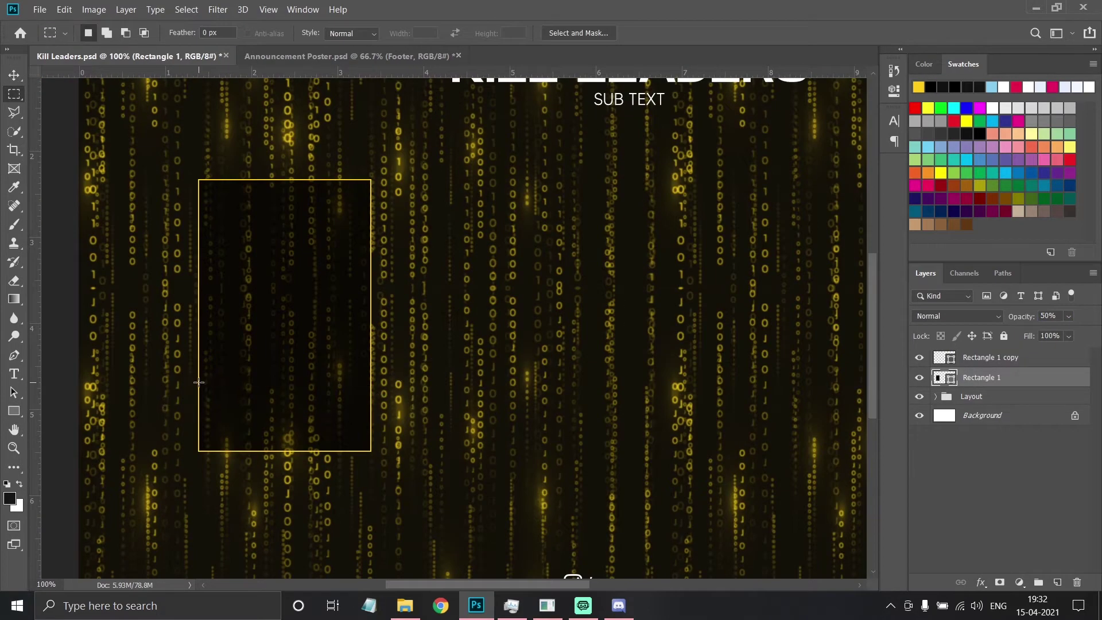
click(919, 86)
key(Return)
click(17, 74)
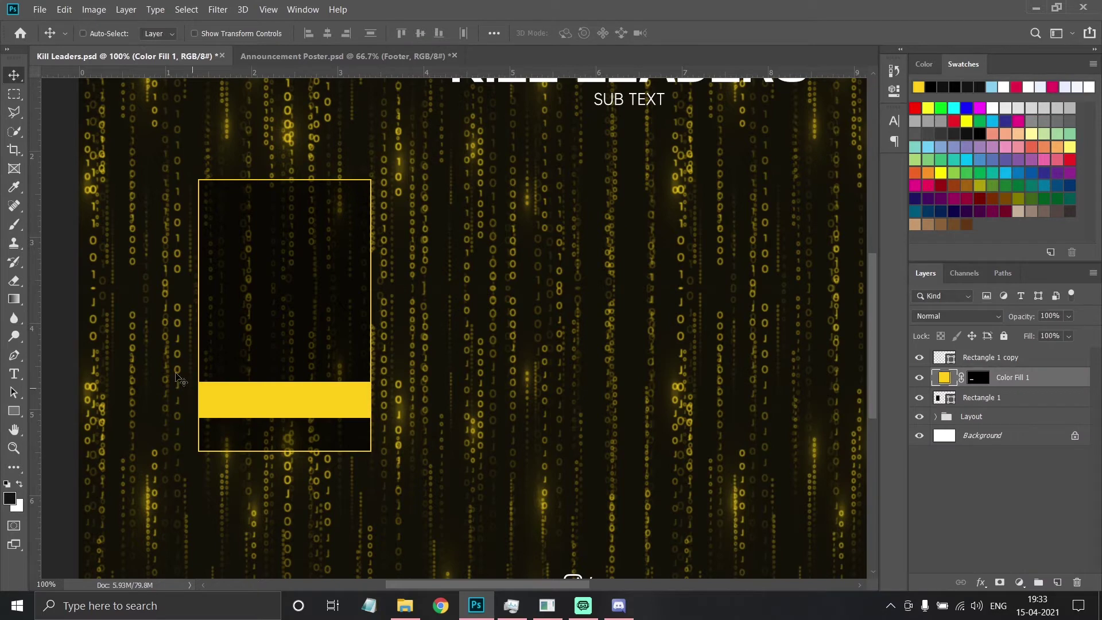
Label the yellow band with the number 20
key(t)
click(286, 401)
text(20)
key(ctrl+Return)
key(v)
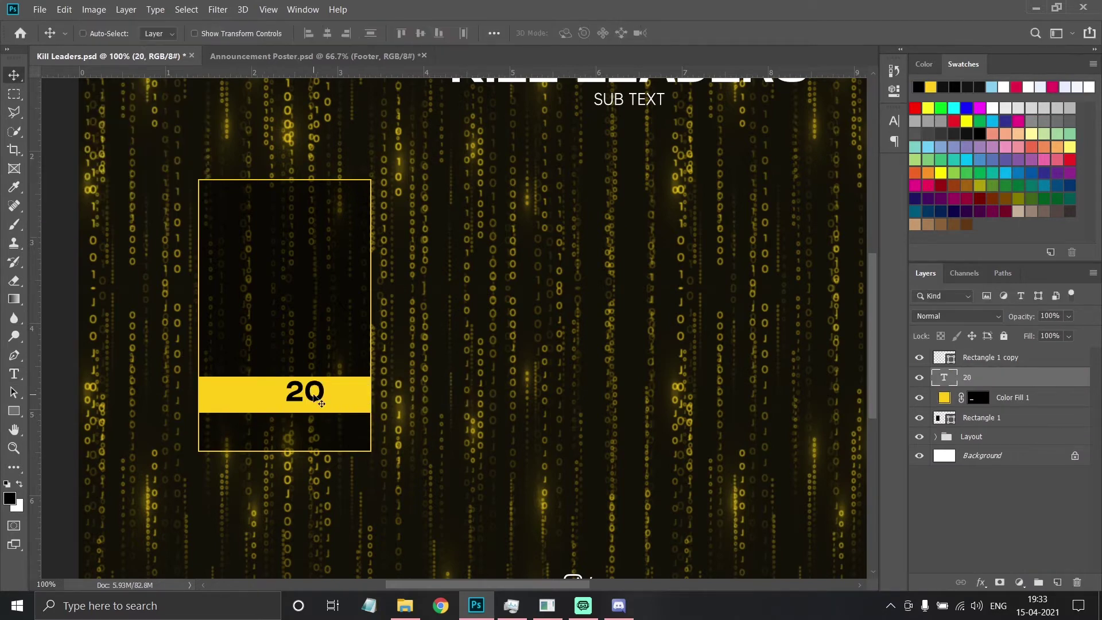
Add a TEAM NAME label below the band in regular-weight Roboto
key(t)
drag(198, 425, 371, 459)
text(TEAM NAME)
click(391, 33)
click(384, 146)
key(ctrl+Return)
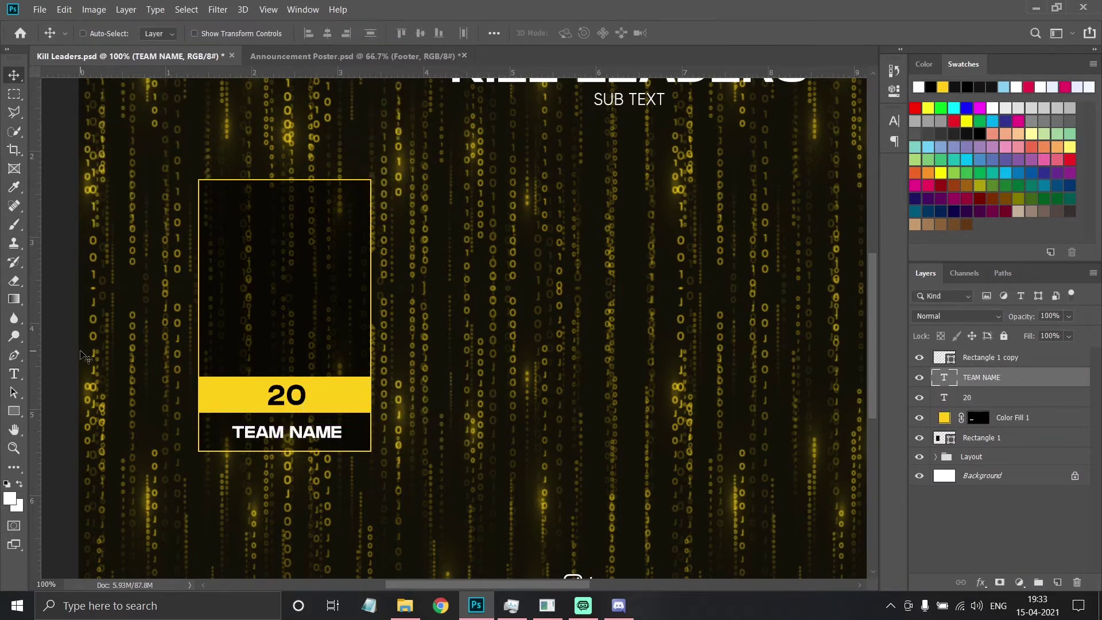
key(t)
click(172, 33)
click(173, 128)
key(v)
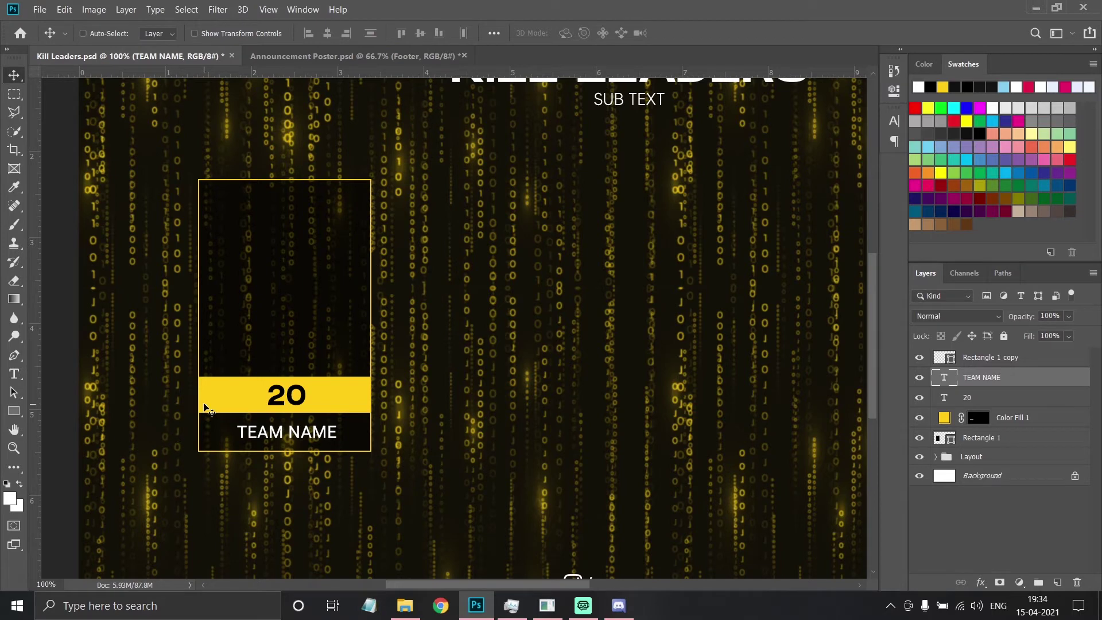
Duplicate the outlined rectangle and transform the copy into a slanted trapezoid cap atop the card
click(990, 357)
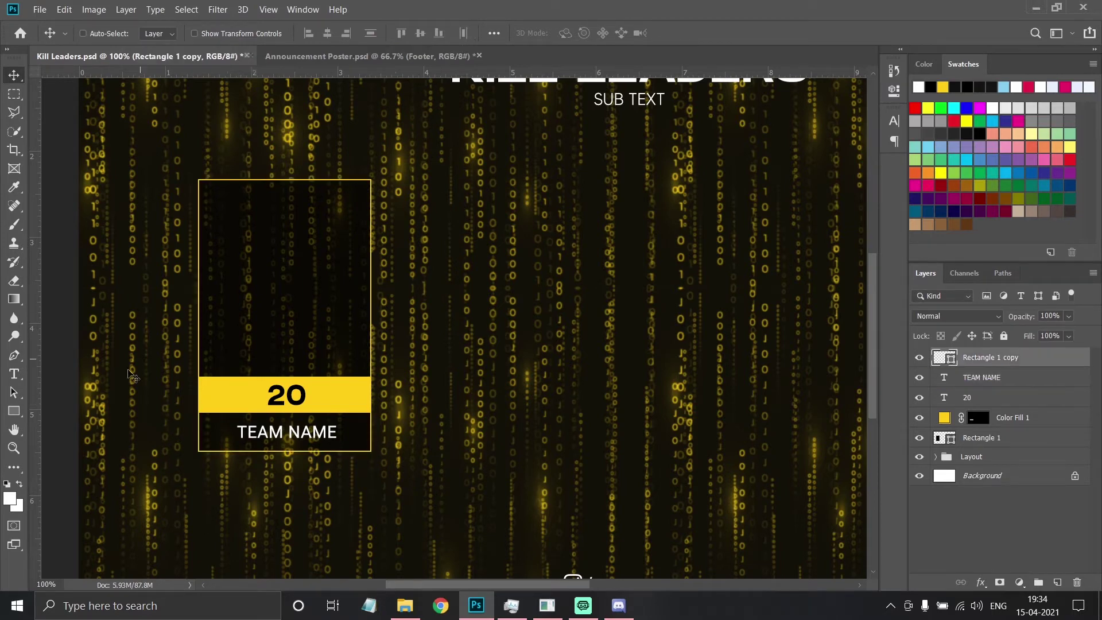
click(981, 438)
key(ctrl+j)
drag(981, 437, 974, 410)
key(ctrl+t)
drag(284, 451, 276, 208)
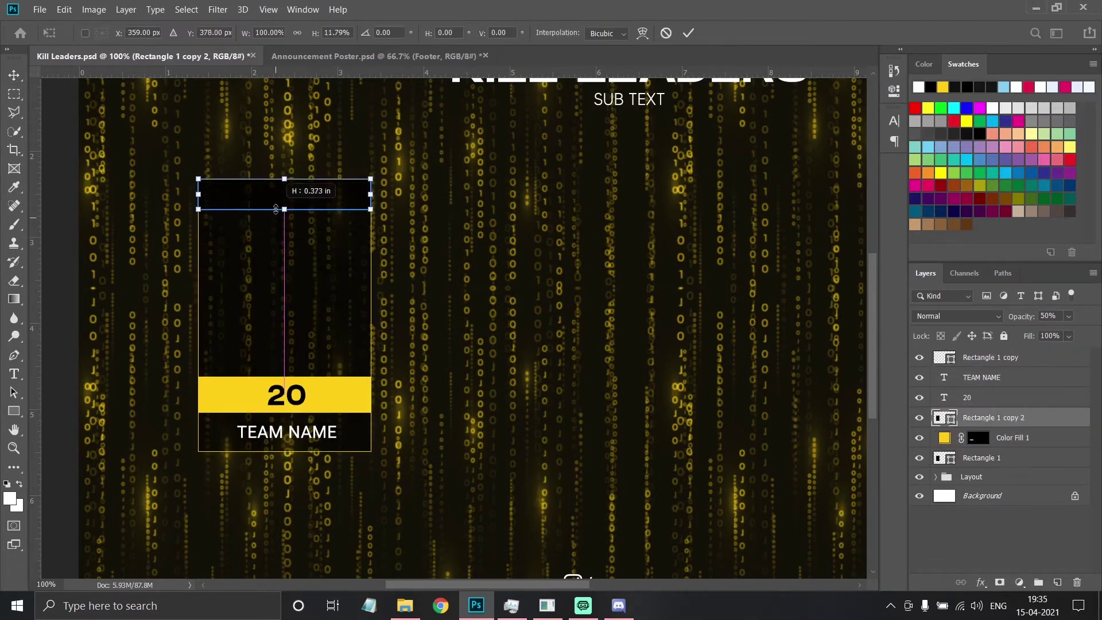
key(Return)
key(Return)
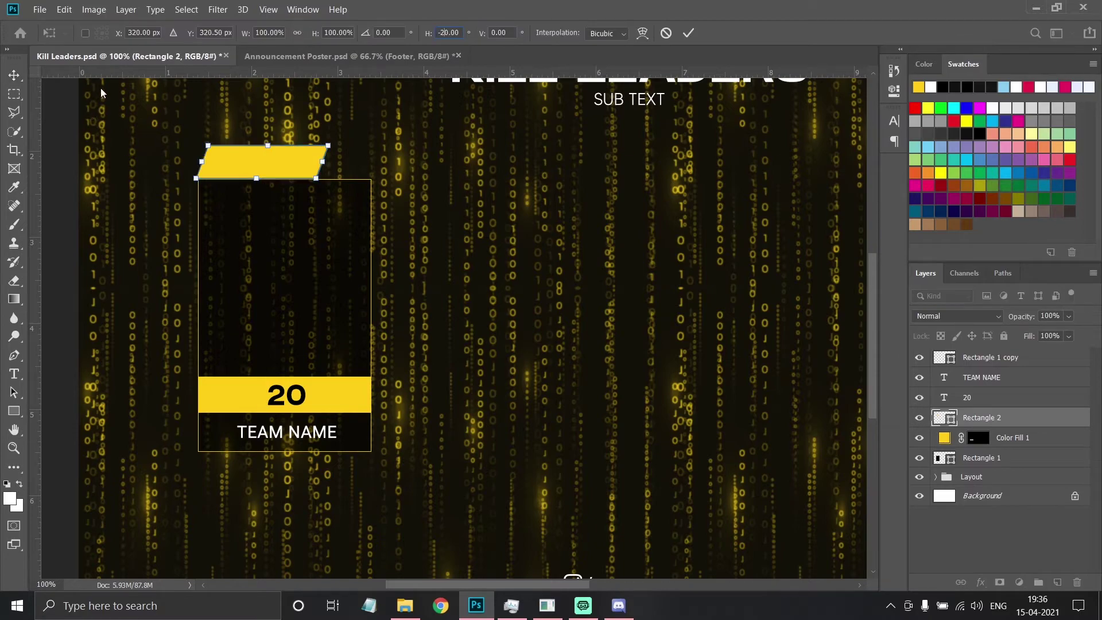
key(Escape)
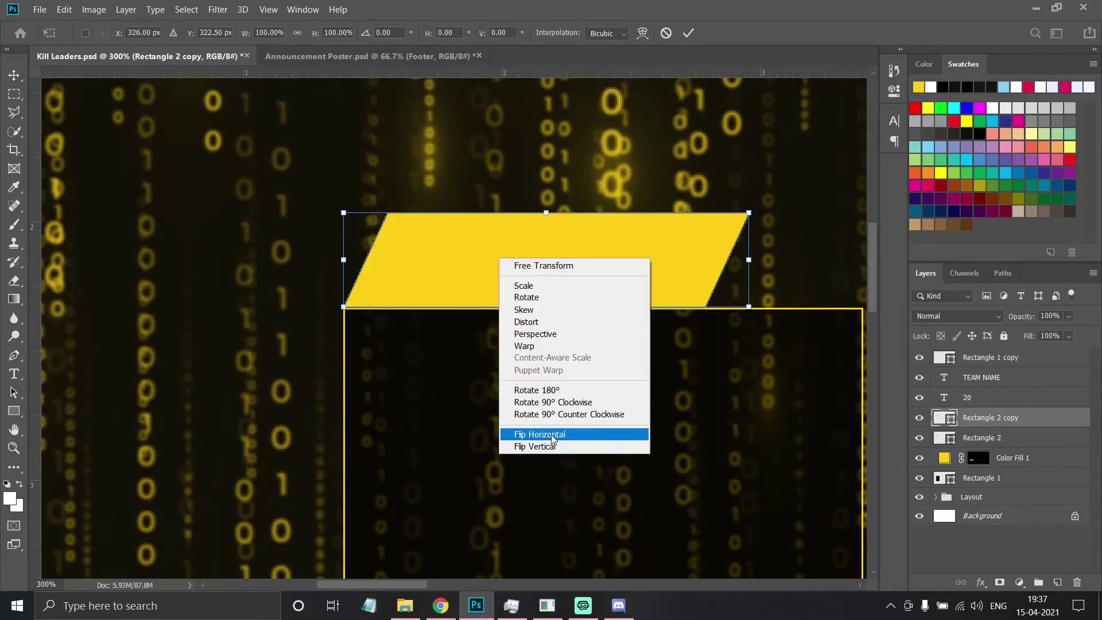
click(552, 438)
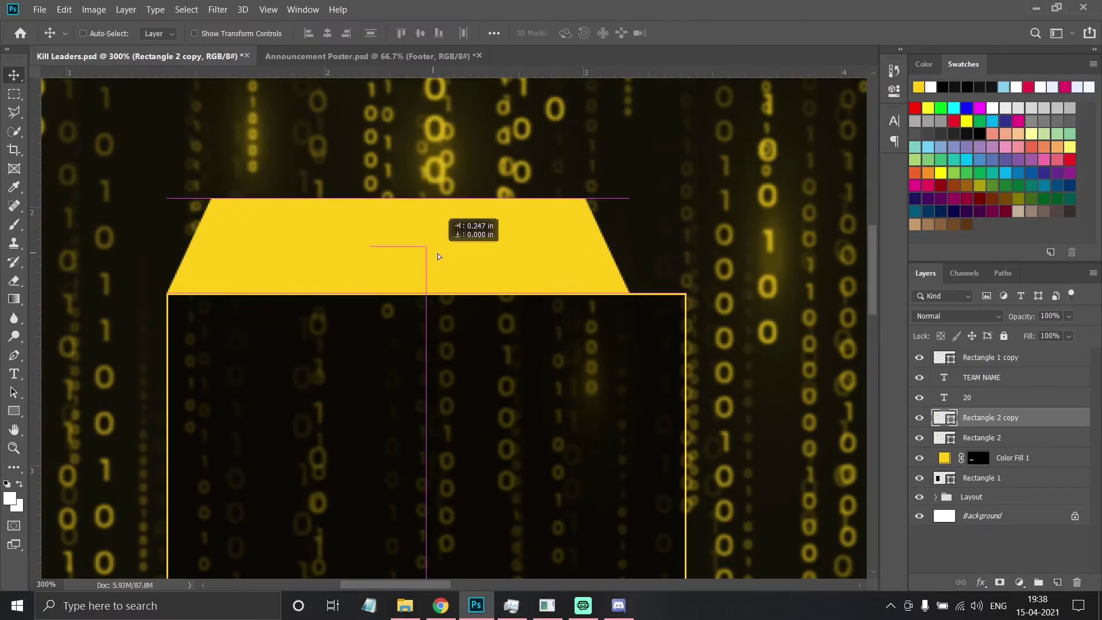
key(Return)
key(ctrl+0)
Cut black corner squares into triangular notches at the cap and band corners
scroll(443, 258, up, 2)
scroll(428, 258, up, 1)
scroll(384, 331, up, 1)
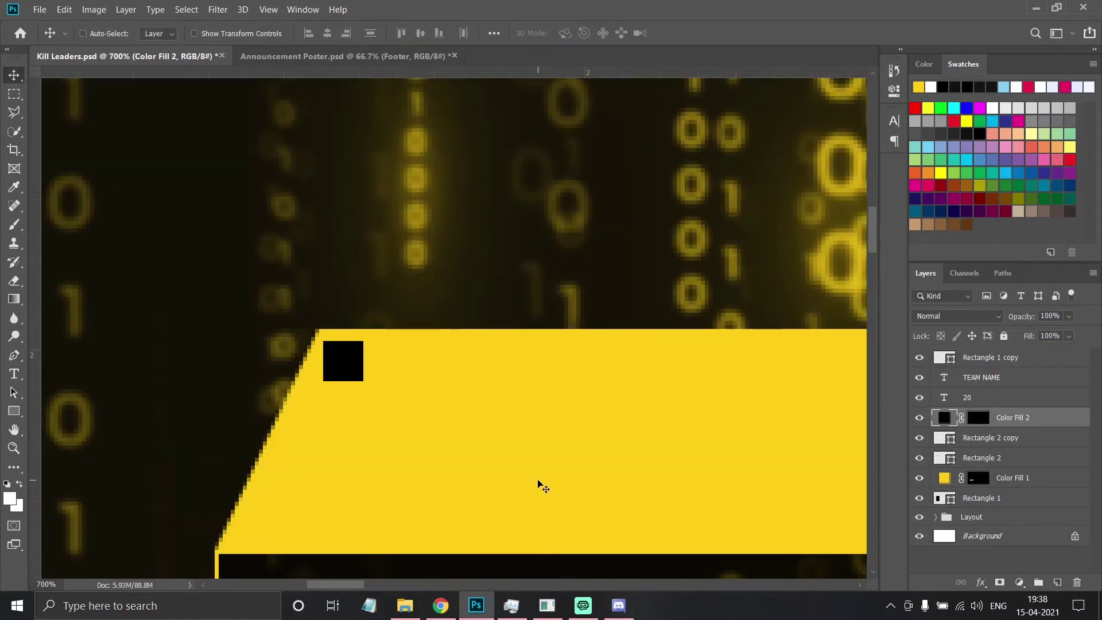
click(582, 604)
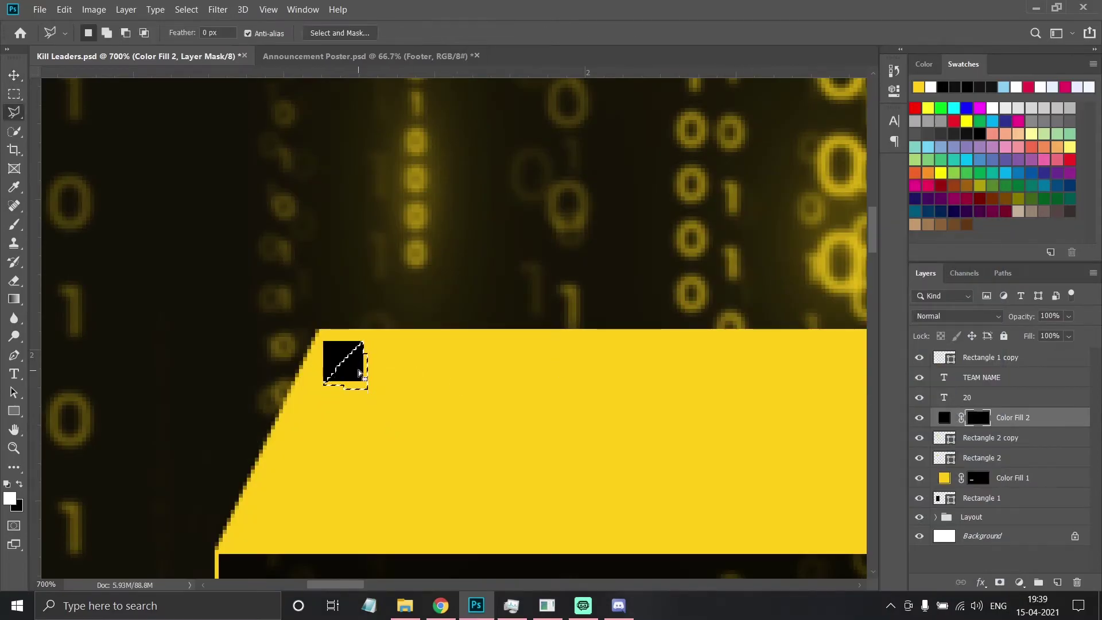
key(Delete)
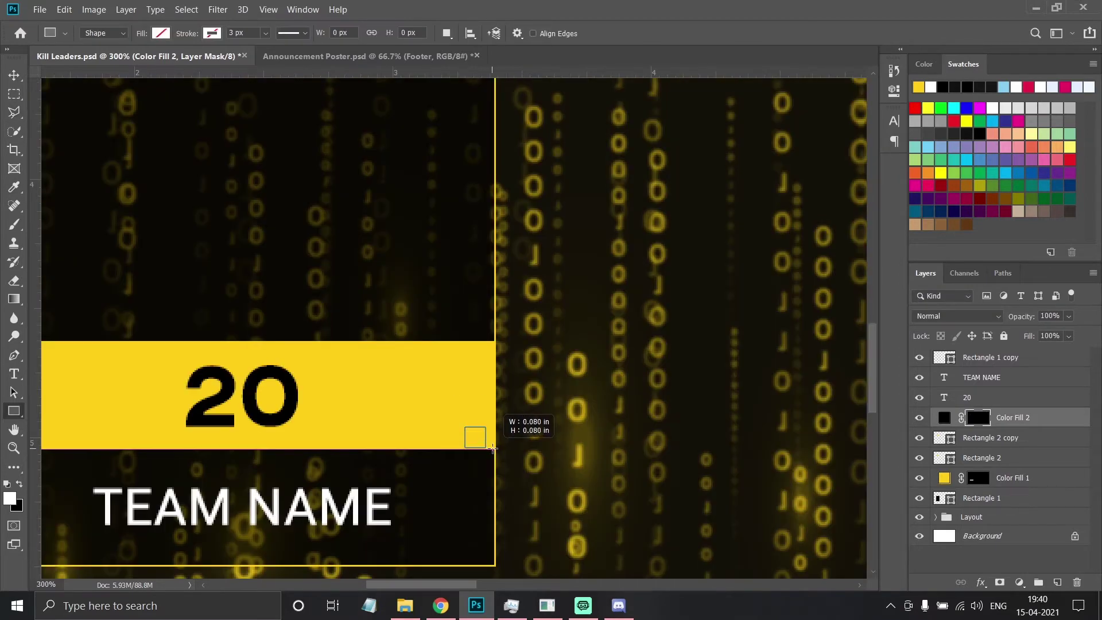
click(14, 113)
scroll(454, 397, up, 5)
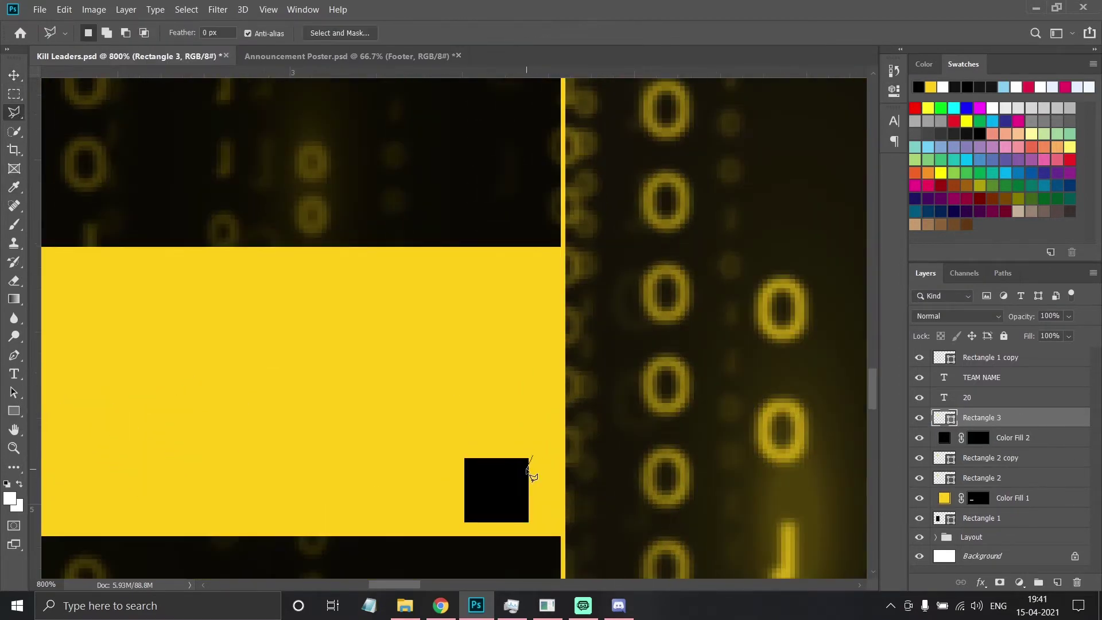
key(ctrl+i)
click(14, 75)
key(ctrl+0)
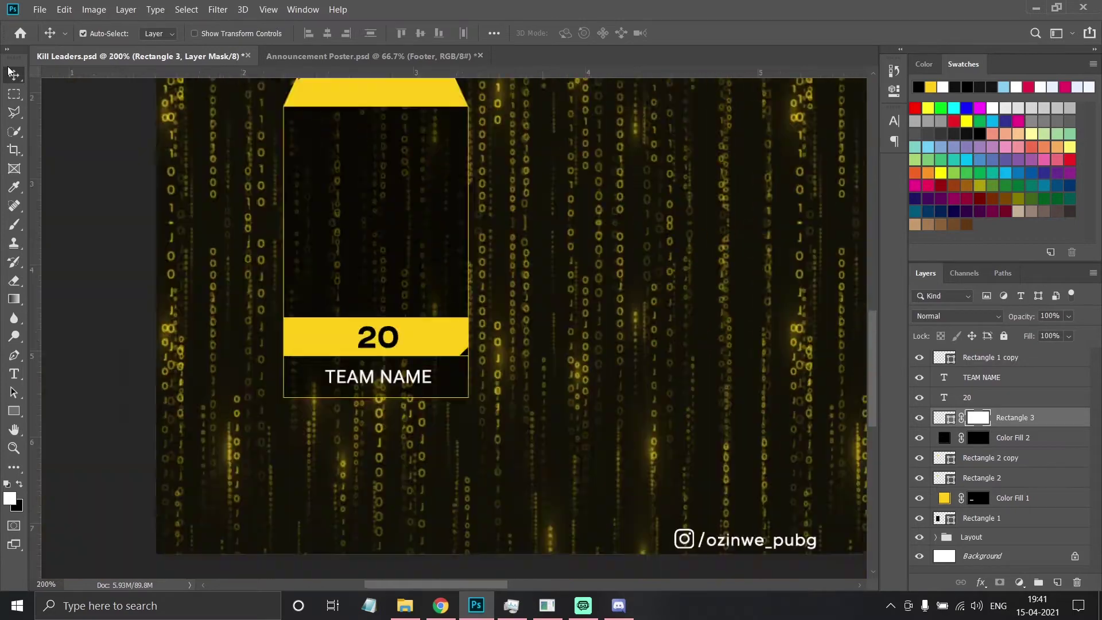
key(ctrl+1)
Duplicate and mirror the corner notches onto the opposite corners
key(ctrl+j)
key(ctrl+t)
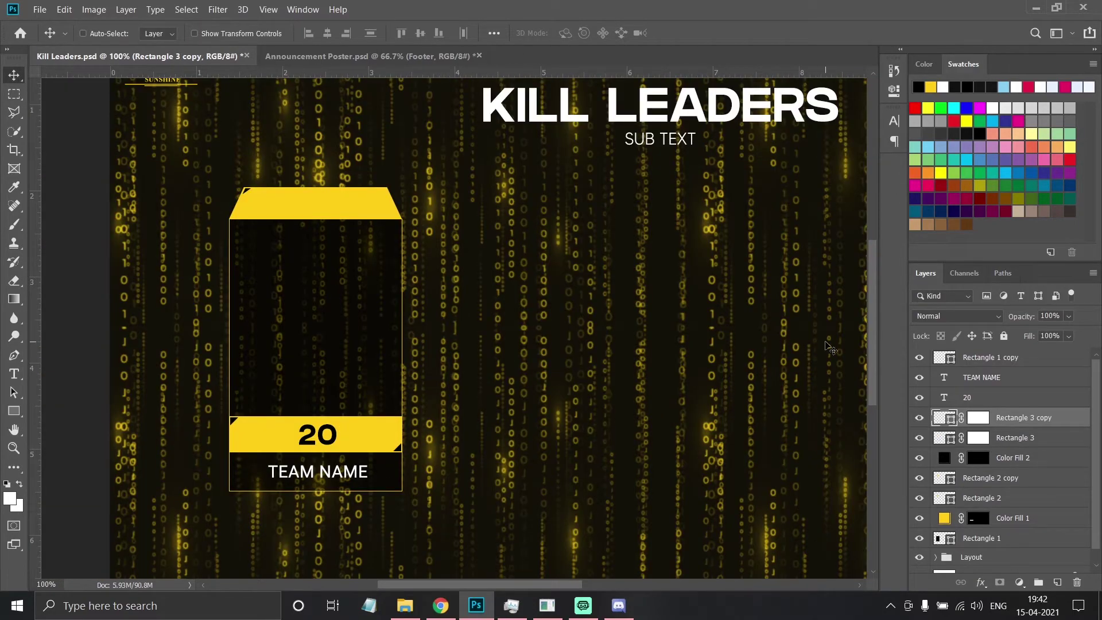
key(alt+bracketleft)
key(alt+bracketleft)
drag(1057, 584, 1057, 583)
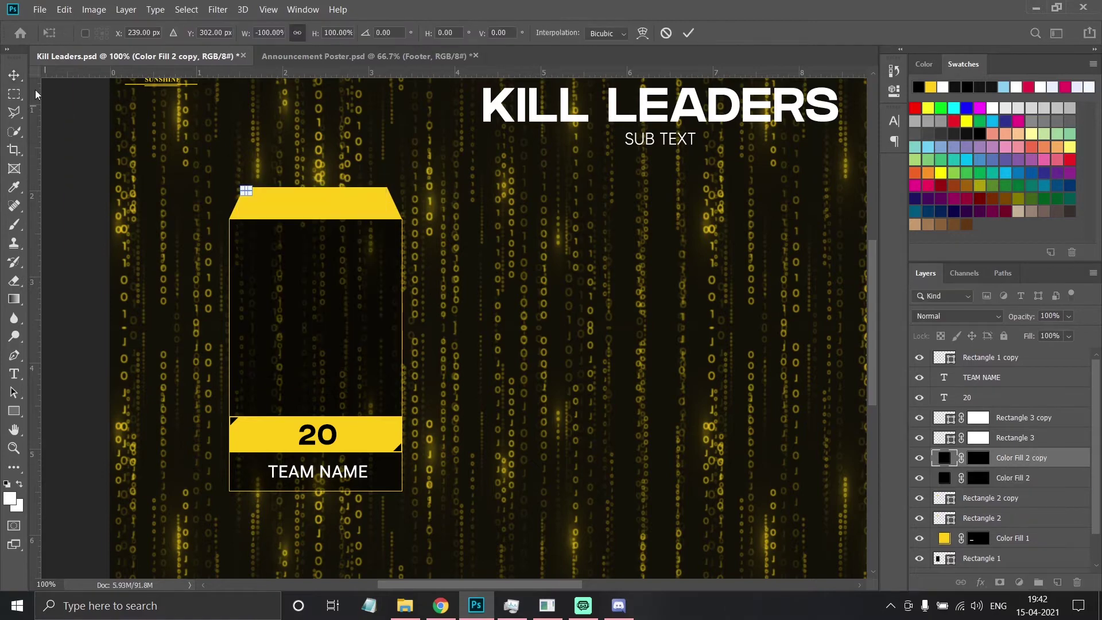
scroll(245, 187, up, 5)
scroll(43, 353, up, 2)
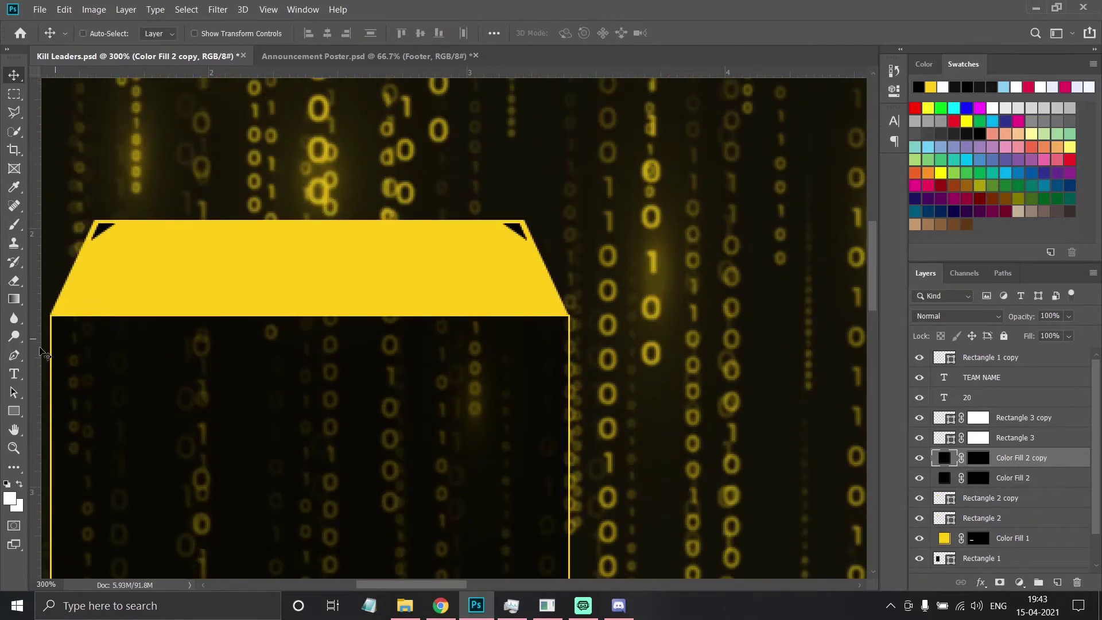
Type the rank number 1 at 20 pt inside the yellow top cap
click(65, 286)
text(1)
click(395, 32)
text(20)
key(Return)
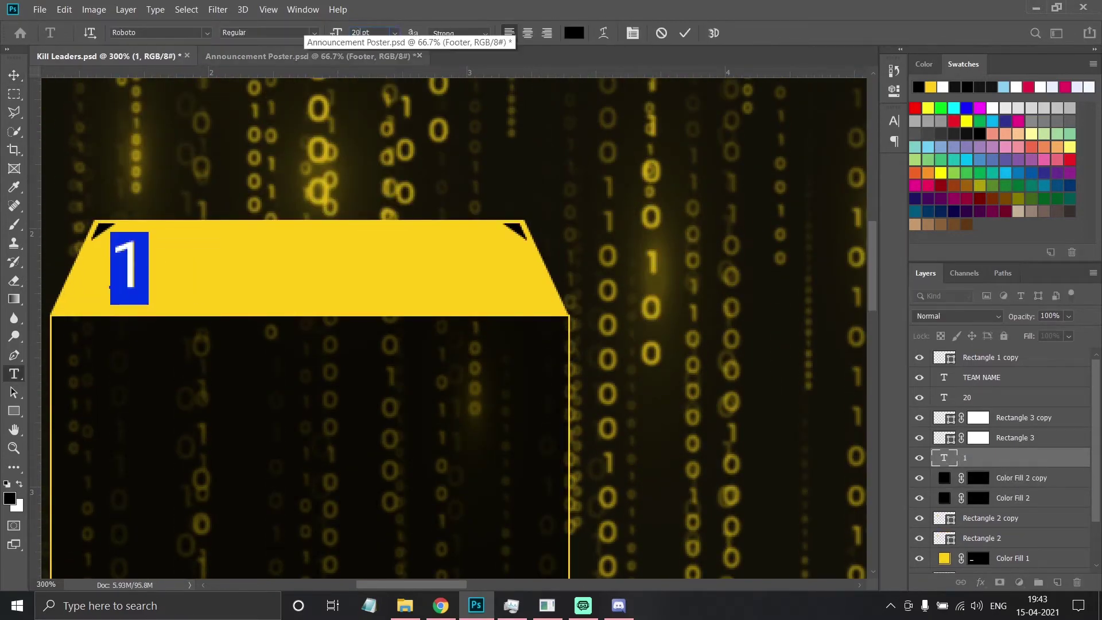
key(ctrl+Return)
Paste 'ST PLACE' beside the 1 as a new, smaller text layer
click(270, 263)
text(ST PLACE)
click(394, 33)
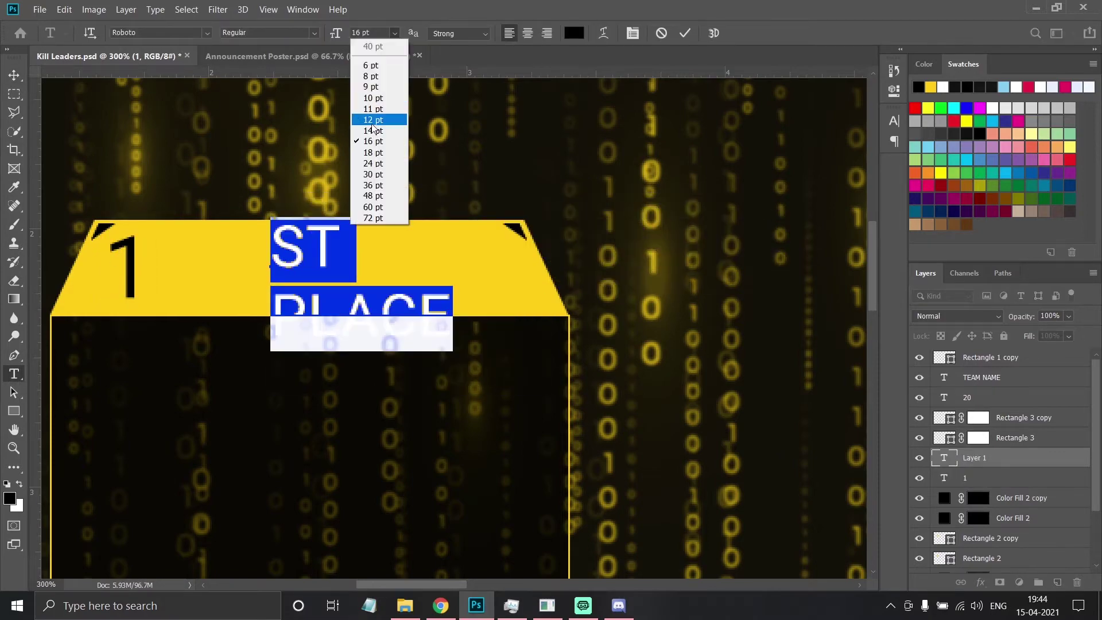
click(373, 130)
key(ctrl+Return)
scroll(379, 229, down, 3)
scroll(382, 150, up, 4)
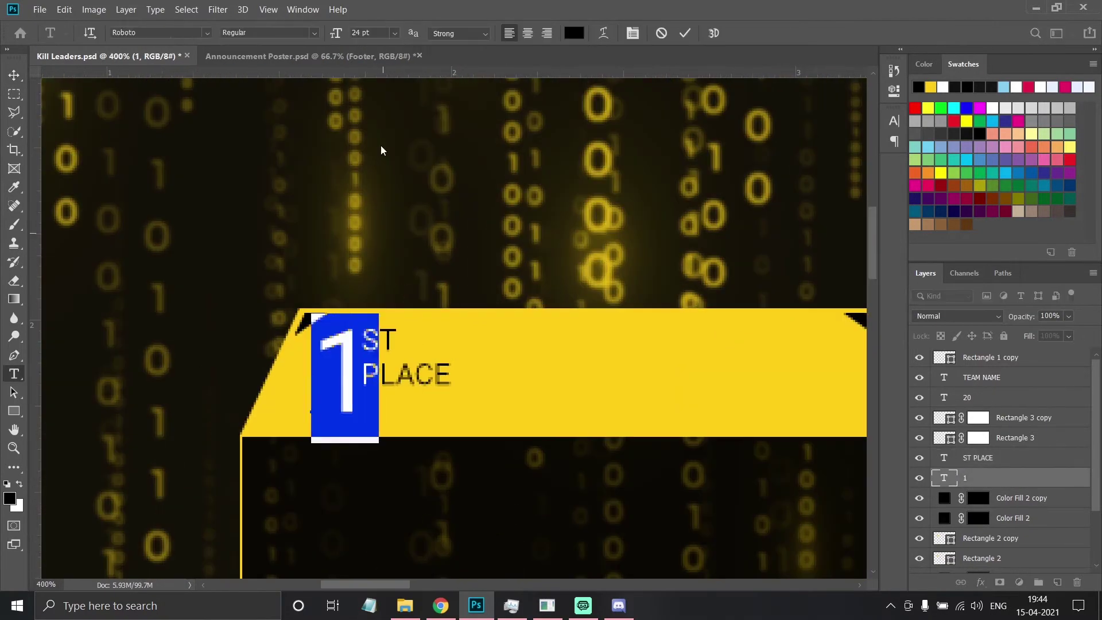
key(ctrl+Return)
Add 'Player Name' text in Roboto at 18 pt on the header's right
click(512, 389)
click(395, 32)
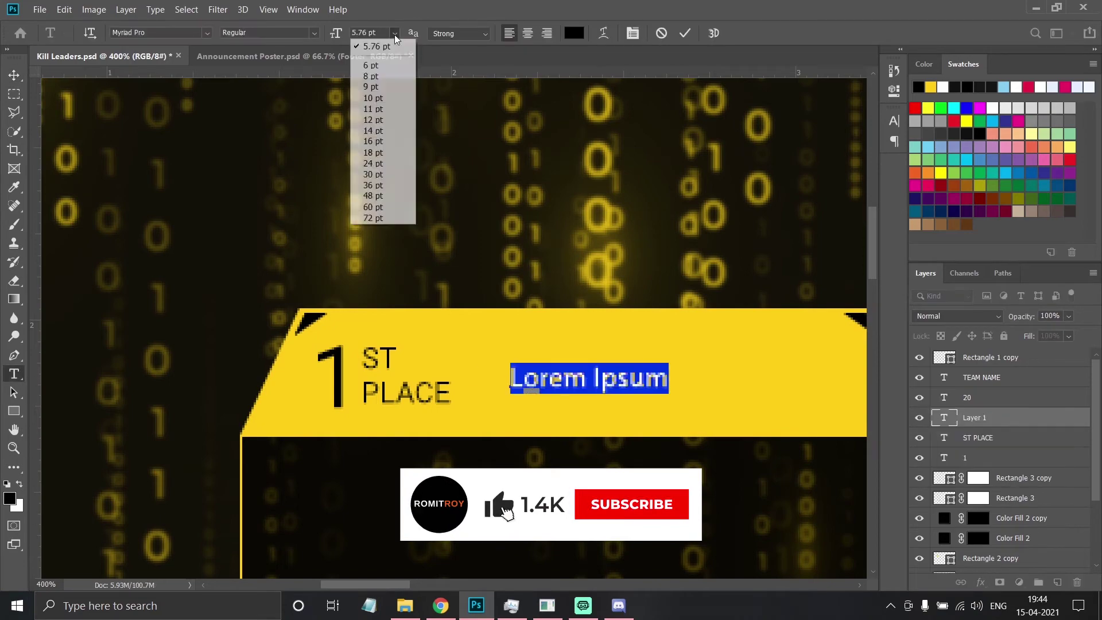
click(373, 152)
click(158, 33)
text(Roboto)
key(Return)
text(Player Name)
Shrink the Player Name text to a smaller size and commit it
scroll(148, 323, down, 3)
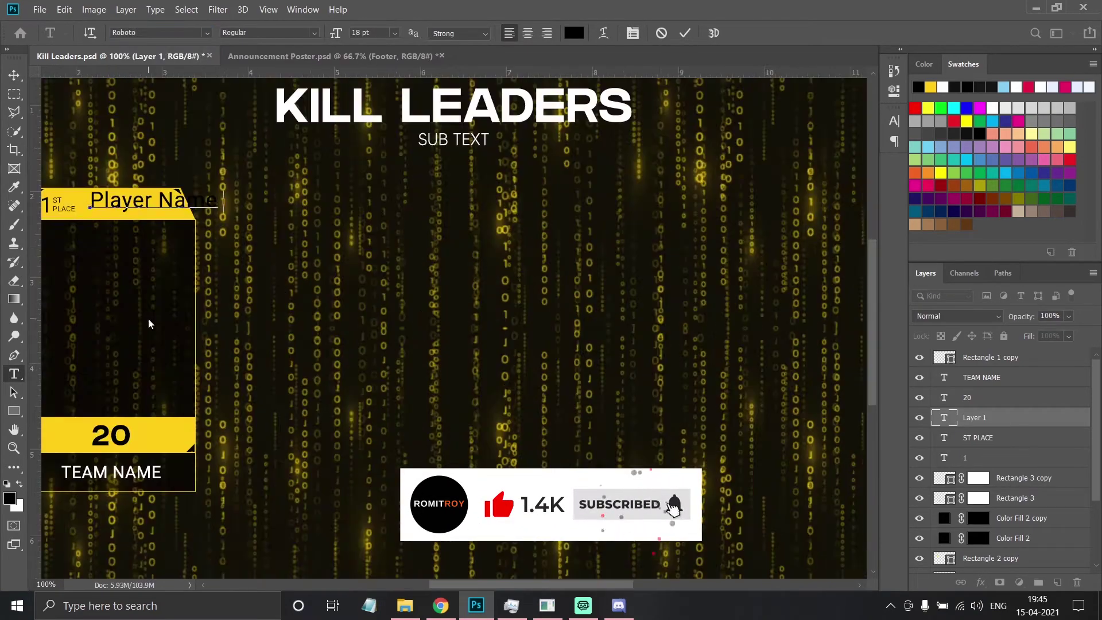
key(ctrl+a)
click(395, 33)
click(379, 124)
key(ctrl+Return)
key(v)
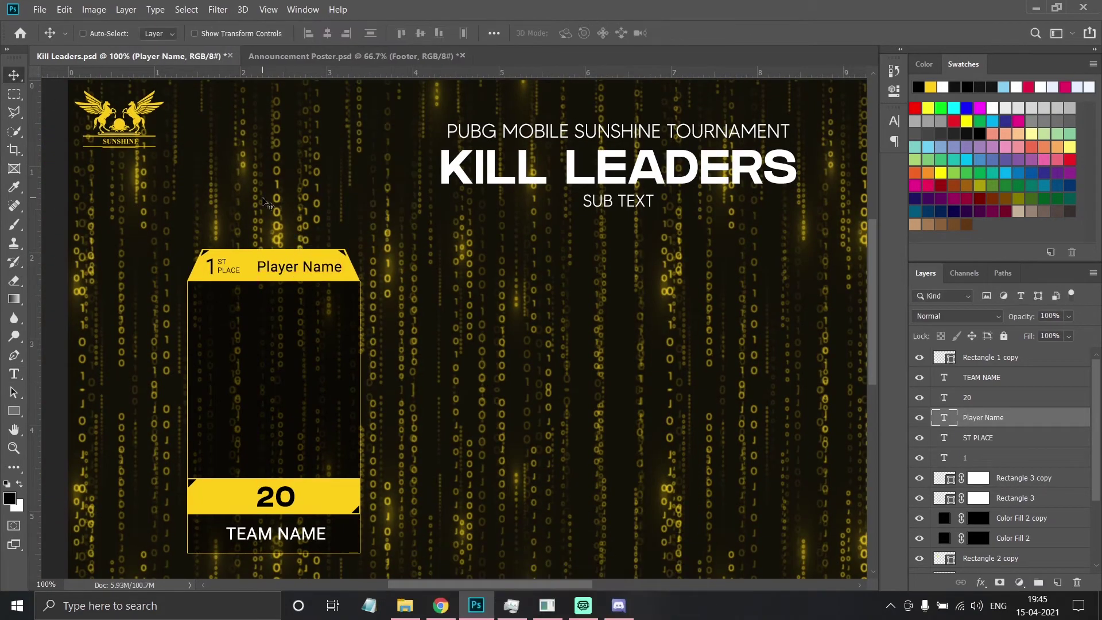
double_click(945, 417)
key(ctrl+Return)
scroll(468, 327, down, 2)
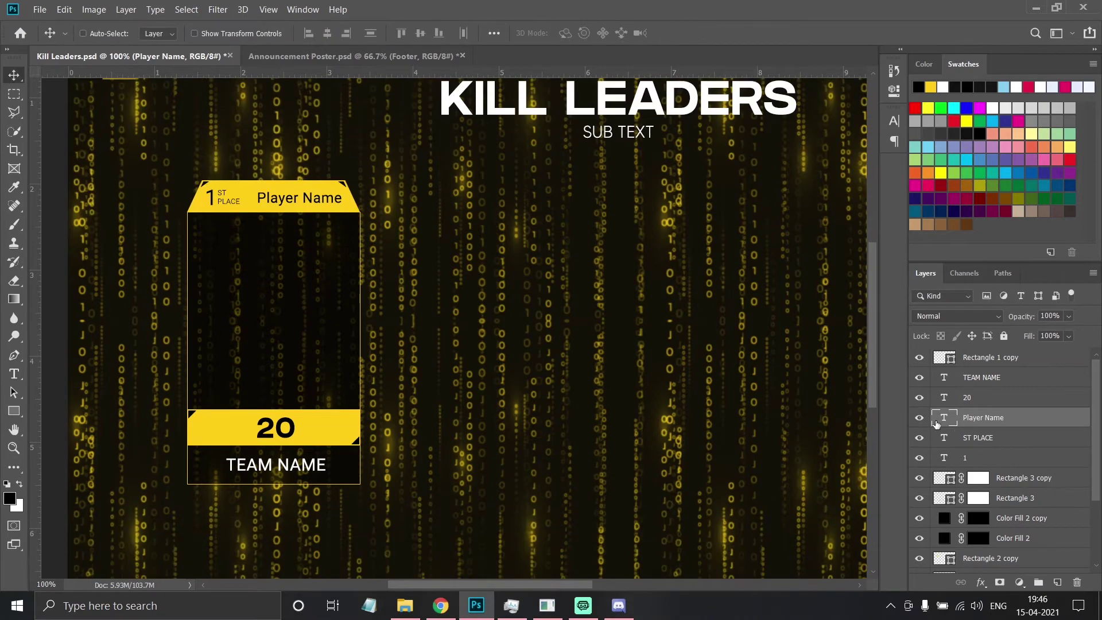
Hide the card's top header layers and fill the marquee strip yellow
click(922, 535)
scroll(339, 356, up, 2)
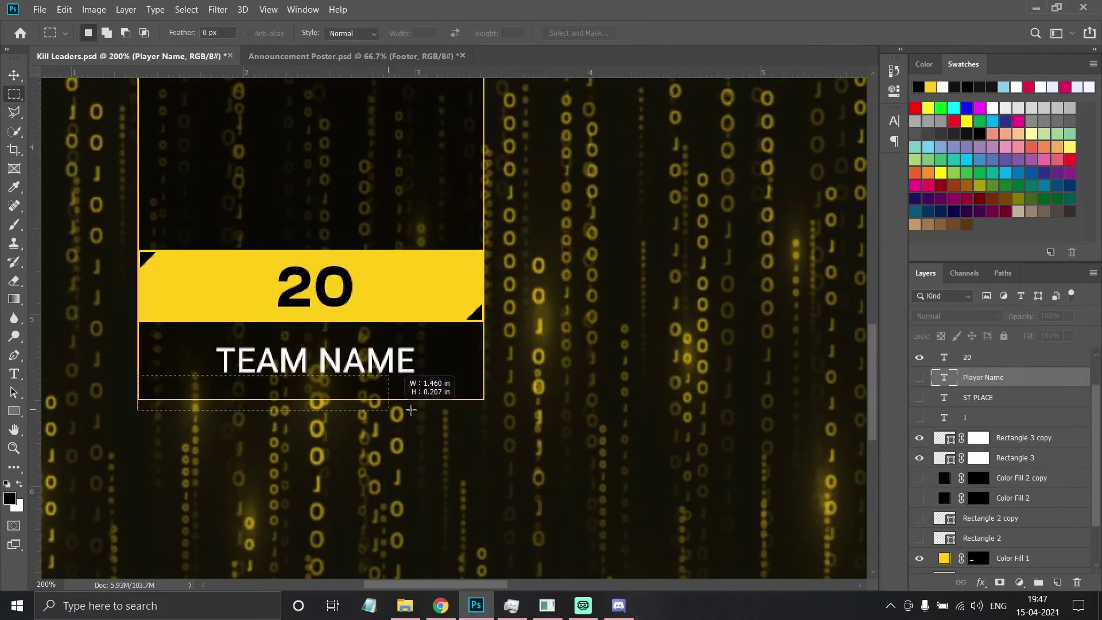
click(1019, 582)
key(Return)
Add a Regular 10 pt text layer on the yellow strip
key(t)
click(327, 393)
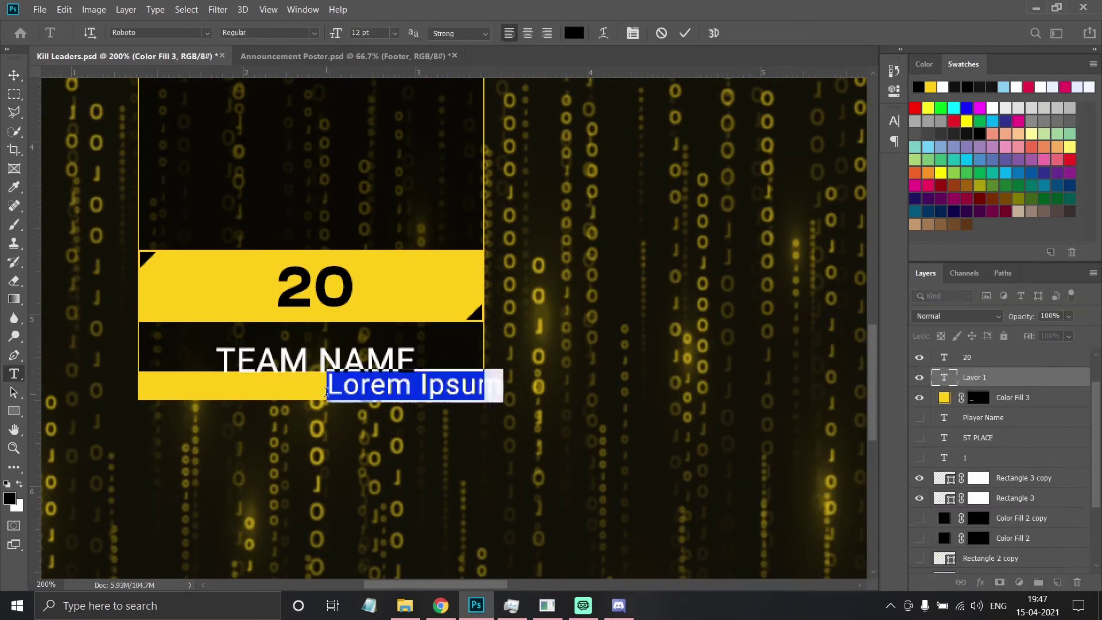
click(269, 33)
click(247, 92)
click(394, 33)
click(367, 81)
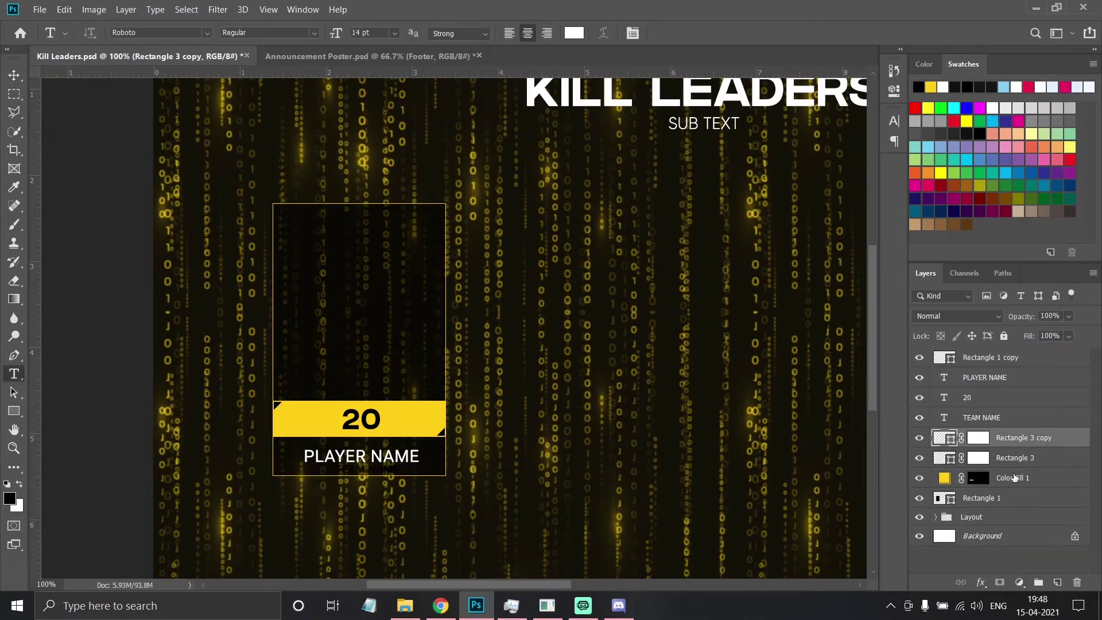
Select the Color Fill 1, bottom bar rectangles and 20 layers together
click(1015, 478)
key(v)
shift+click(1011, 438)
ctrl+click(974, 401)
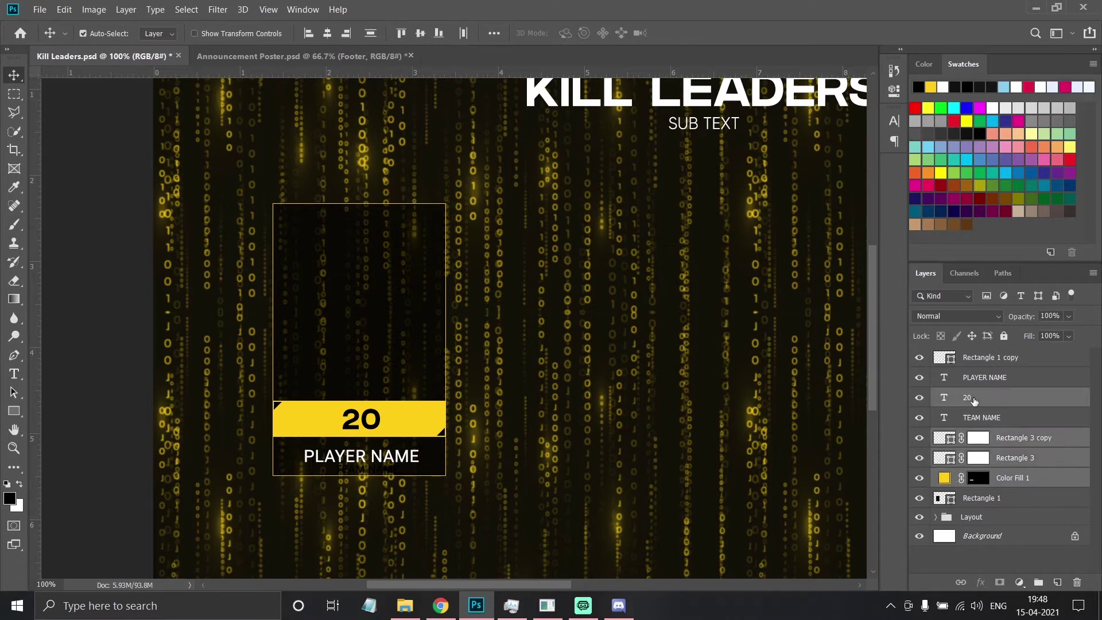
Make the TEAM NAME text under the card Light weight at 10 pt
key(t)
click(368, 466)
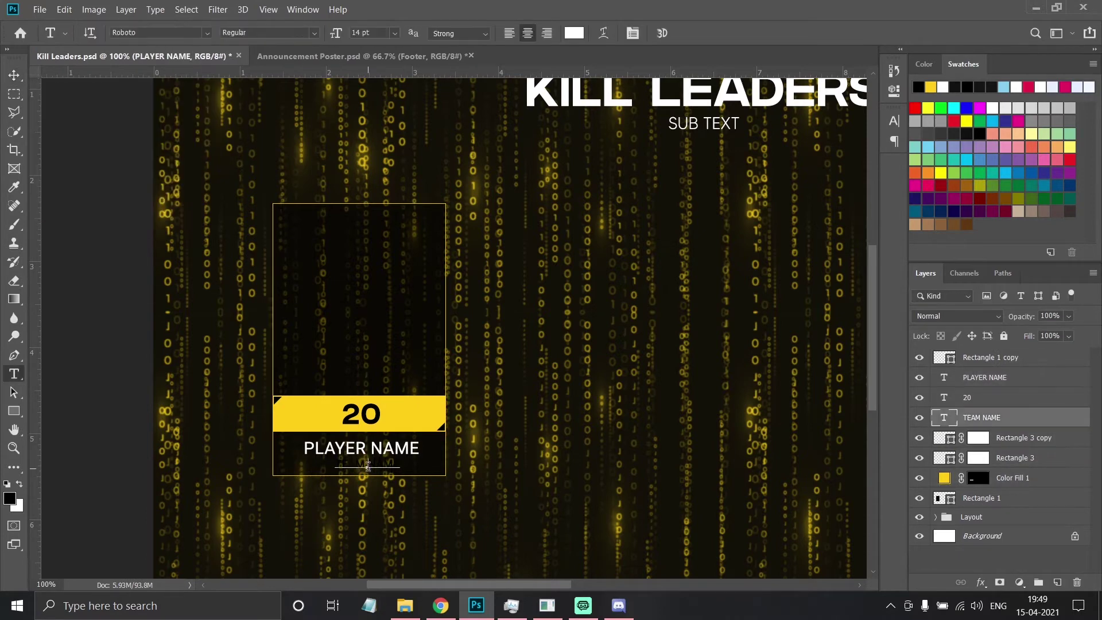
click(395, 32)
click(373, 96)
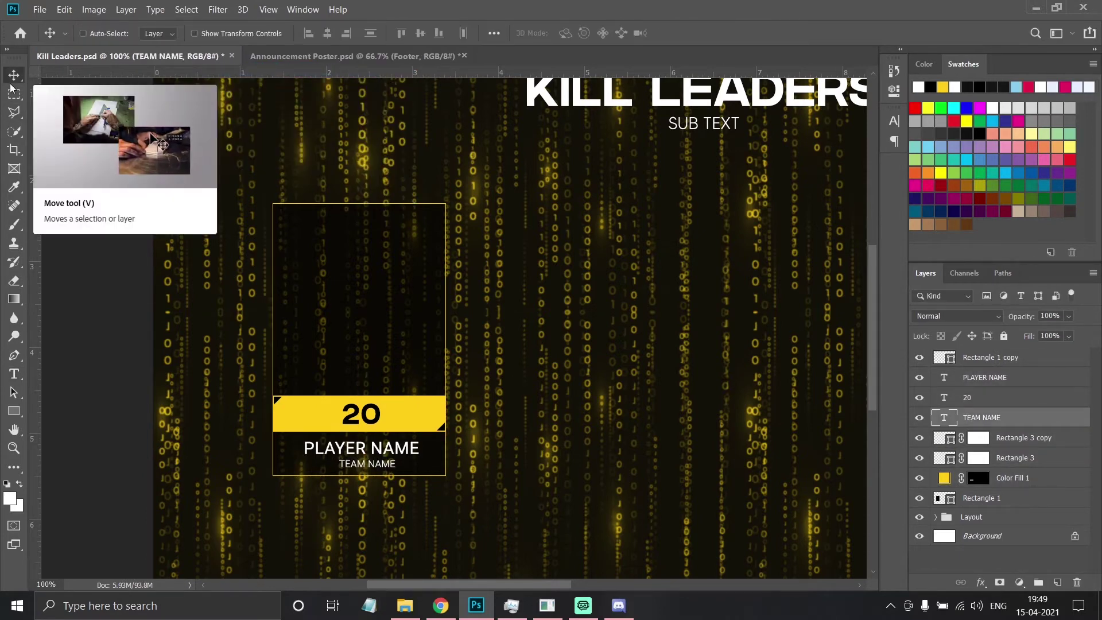
click(13, 74)
Try appending KILLS to the 20, undo it, and zoom out to the poster
key(t)
click(372, 413)
text(KILLS)
key(Escape)
key(v)
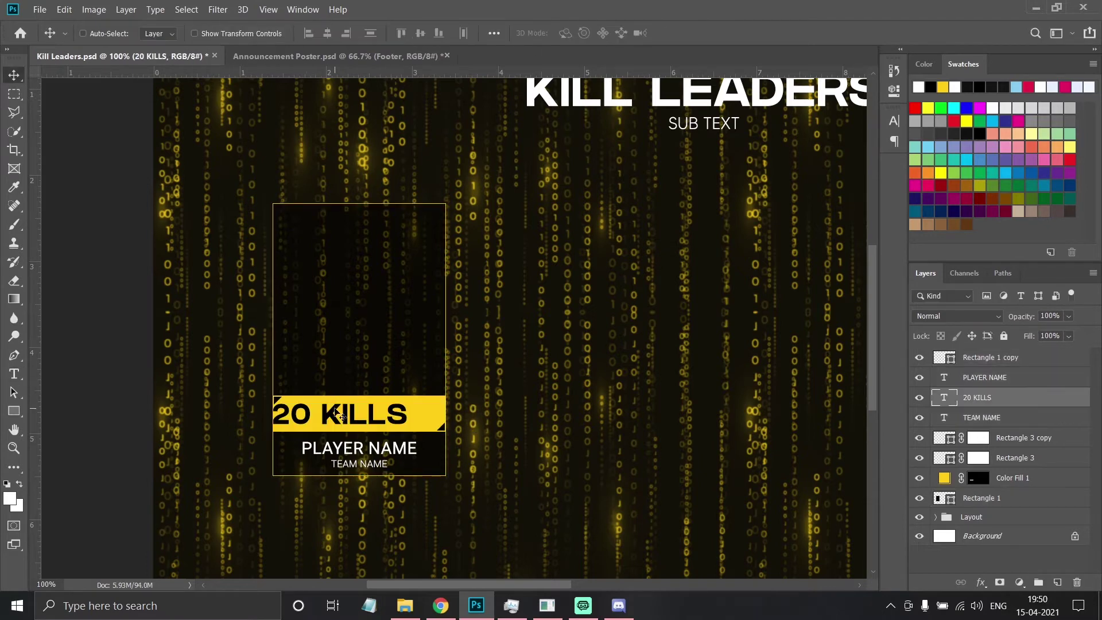
key(ctrl+z)
click(13, 74)
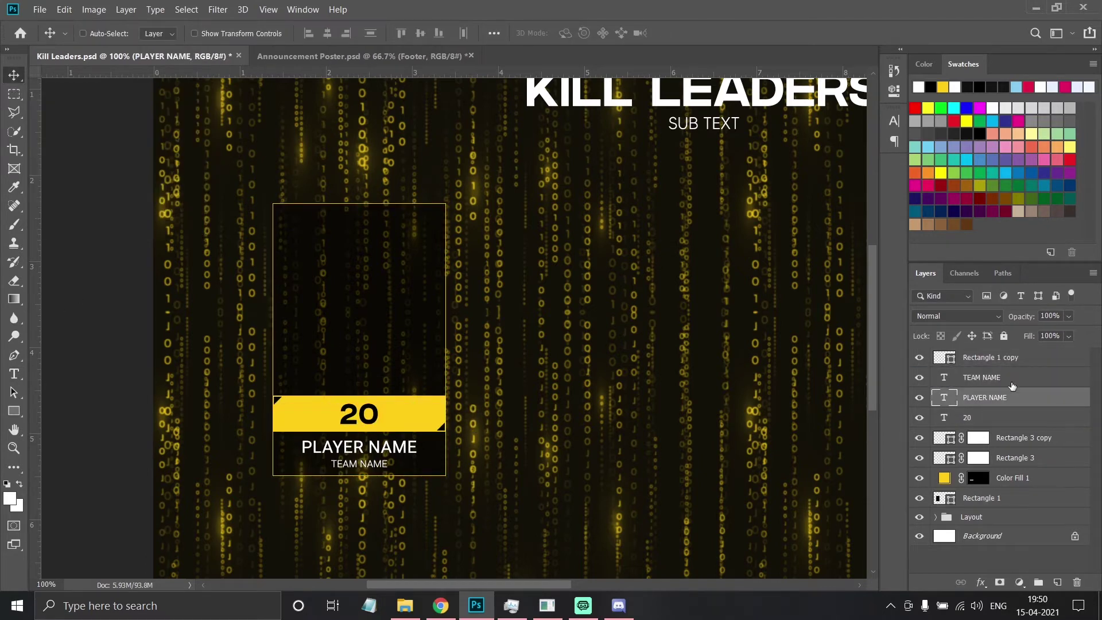
click(993, 379)
key(ctrl+minus)
key(alt+bracketright)
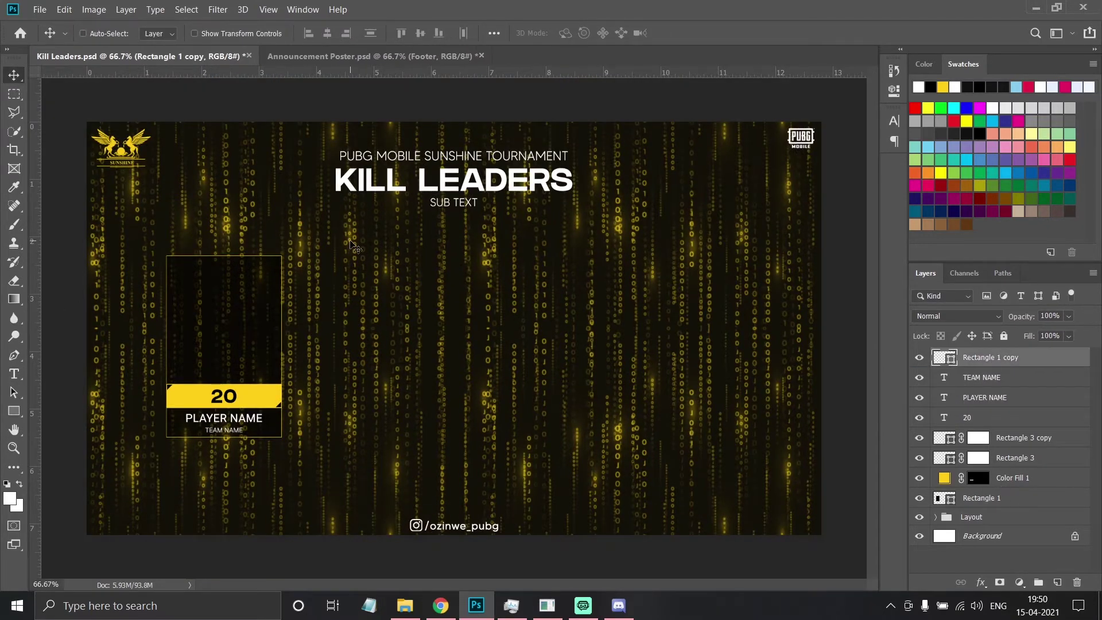
Draw a small yellow rectangle above the card's top-left corner
key(ctrl+plus)
key(ctrl+plus)
key(u)
key(ctrl+1)
drag(361, 282, 401, 306)
key(ctrl+plus)
key(ctrl+plus)
click(14, 75)
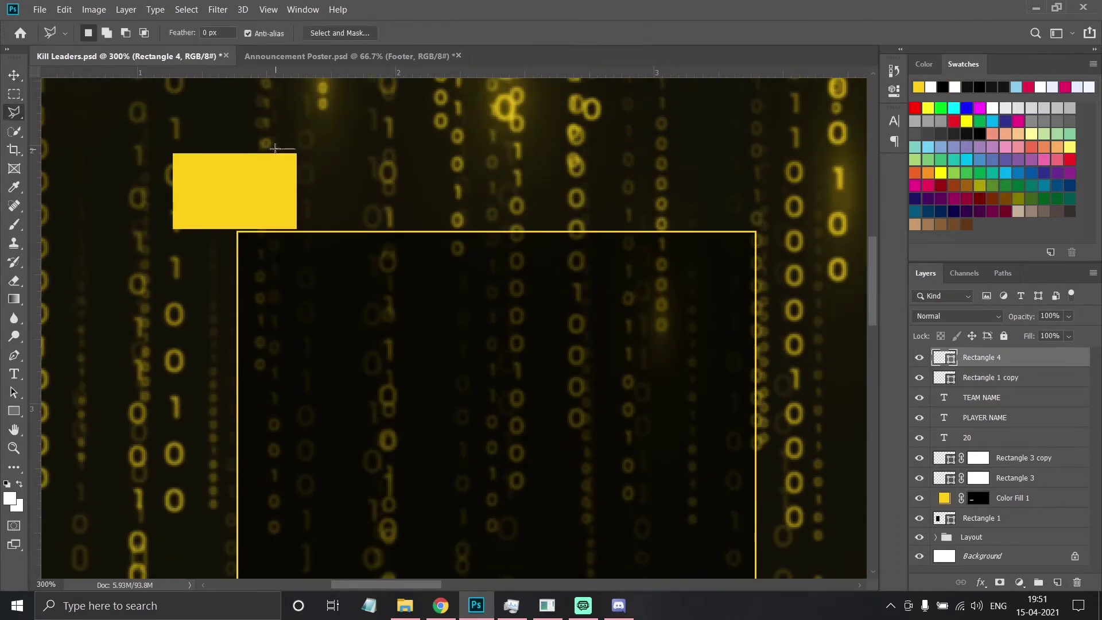
Outline triangles at the rectangle's top-right and bottom-left corners
key(ctrl+j)
right_click(946, 361)
key(Escape)
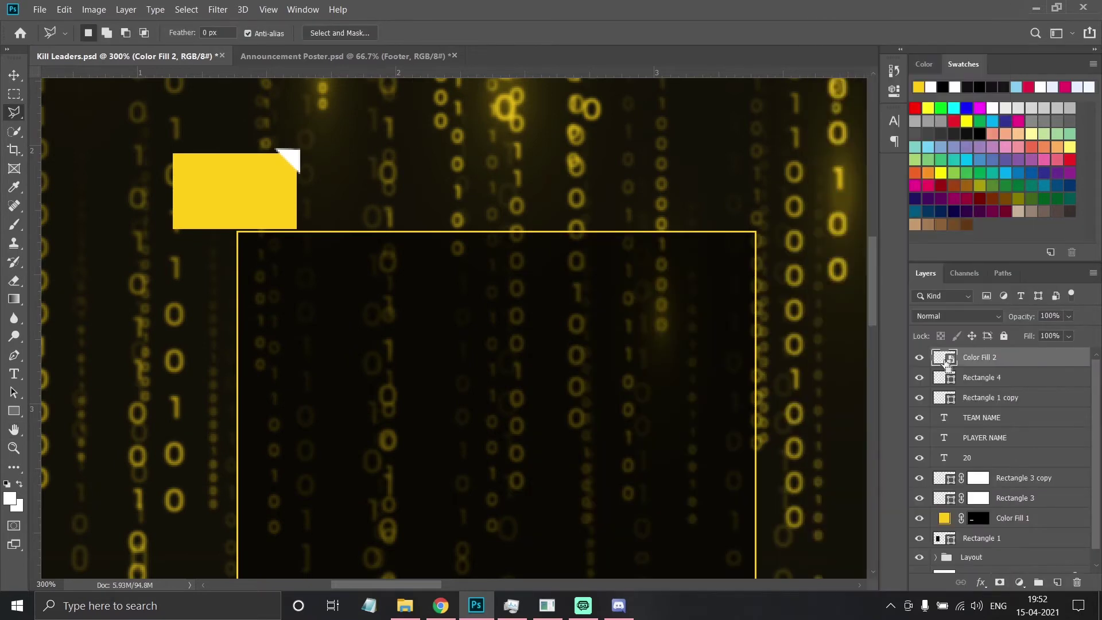
drag(944, 359, 968, 397)
key(ctrl+i)
click(979, 357)
key(v)
drag(287, 161, 185, 221)
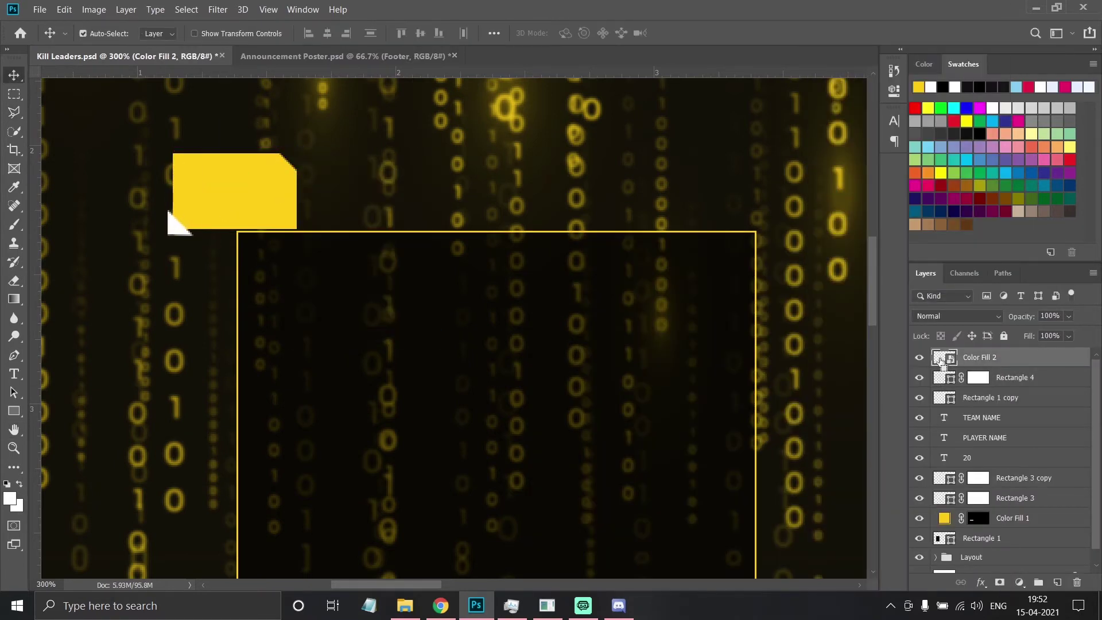
Align the tab with the card's left edge and fill its mask to clip the corners
click(1033, 397)
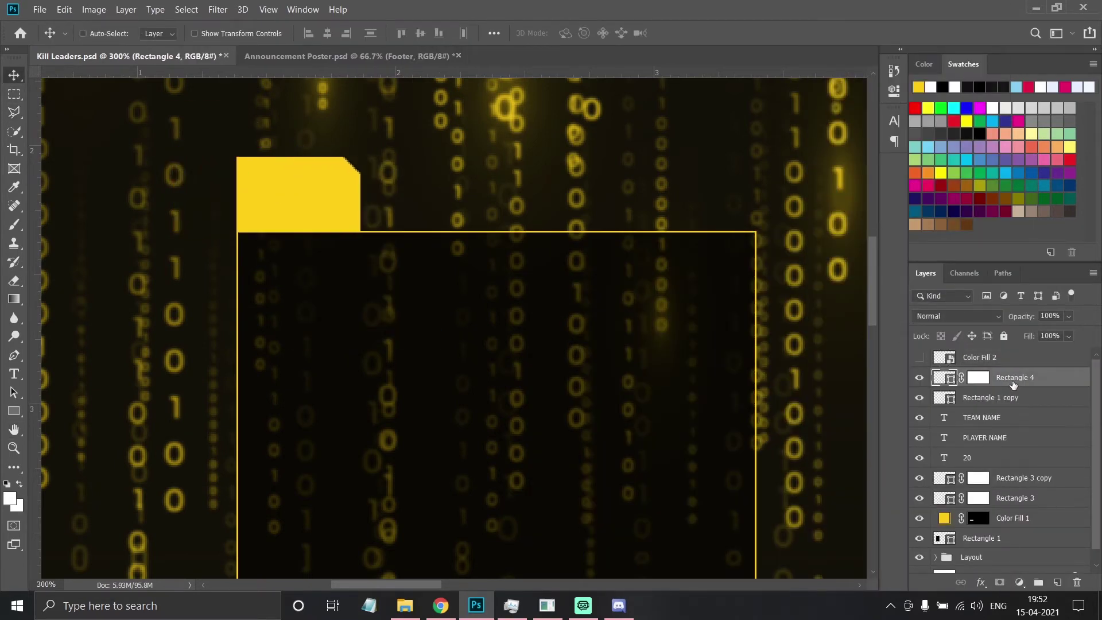
drag(390, 241, 402, 241)
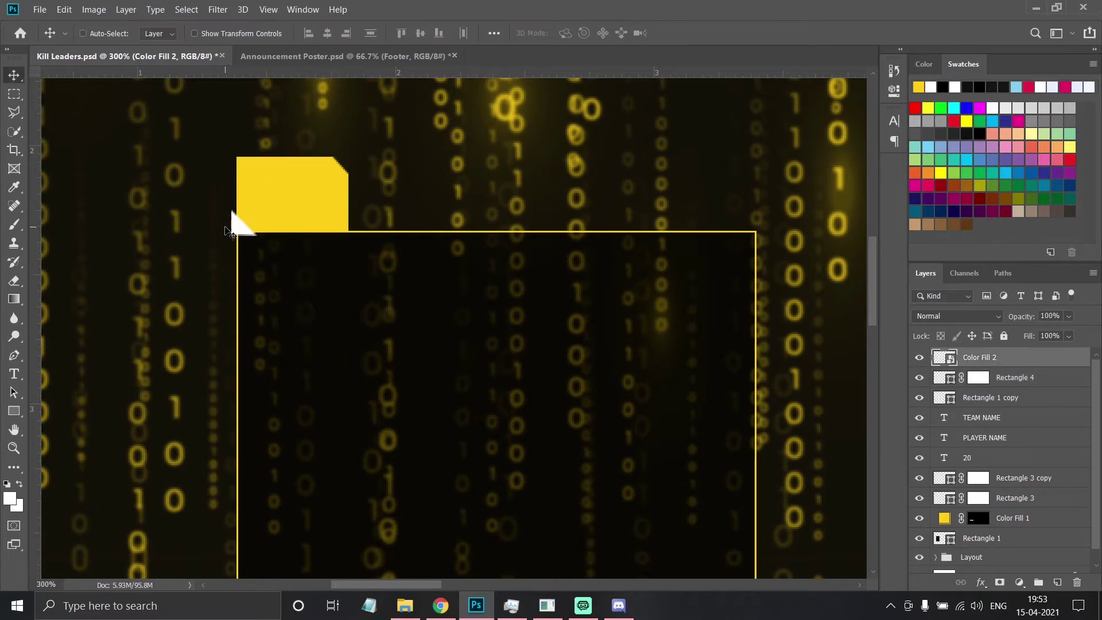
click(978, 378)
key(shift+BackSpace)
key(Return)
key(ctrl+t)
click(447, 32)
text(20)
key(Return)
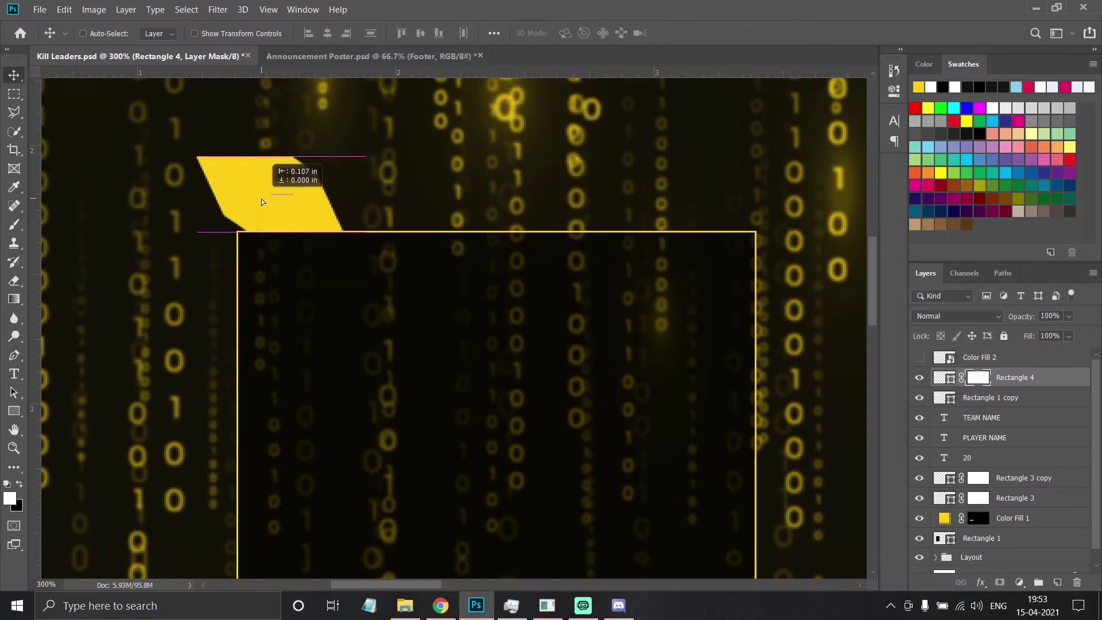
Add the 1ST rank text in Medium weight on the yellow tab
key(ctrl+0)
key(ctrl+plus)
key(ctrl+plus)
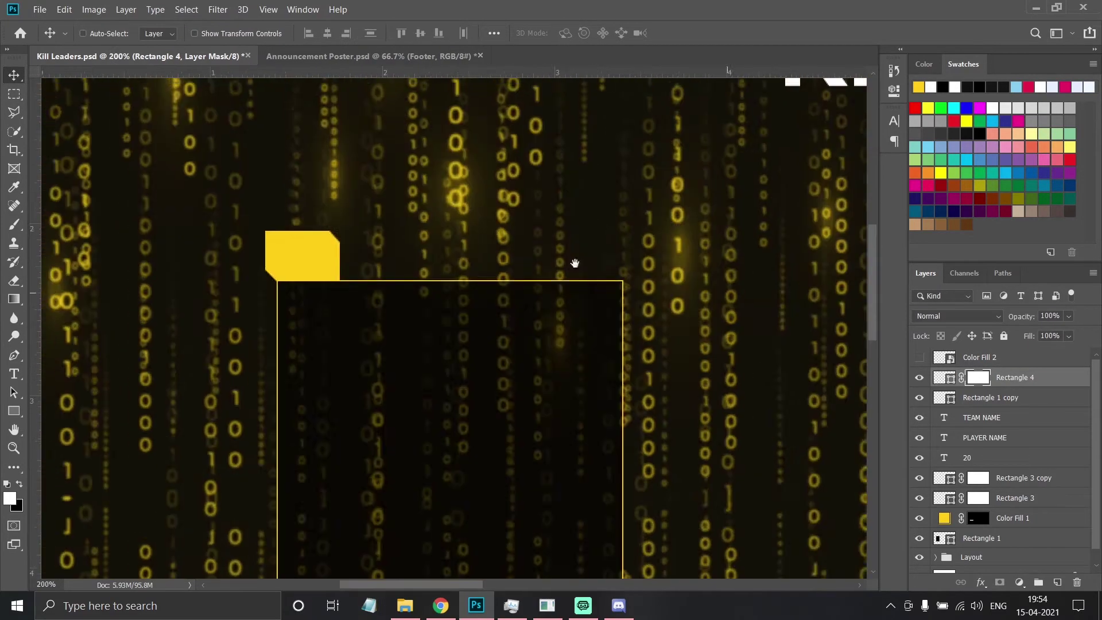
key(ctrl+plus)
key(t)
key(alt+period)
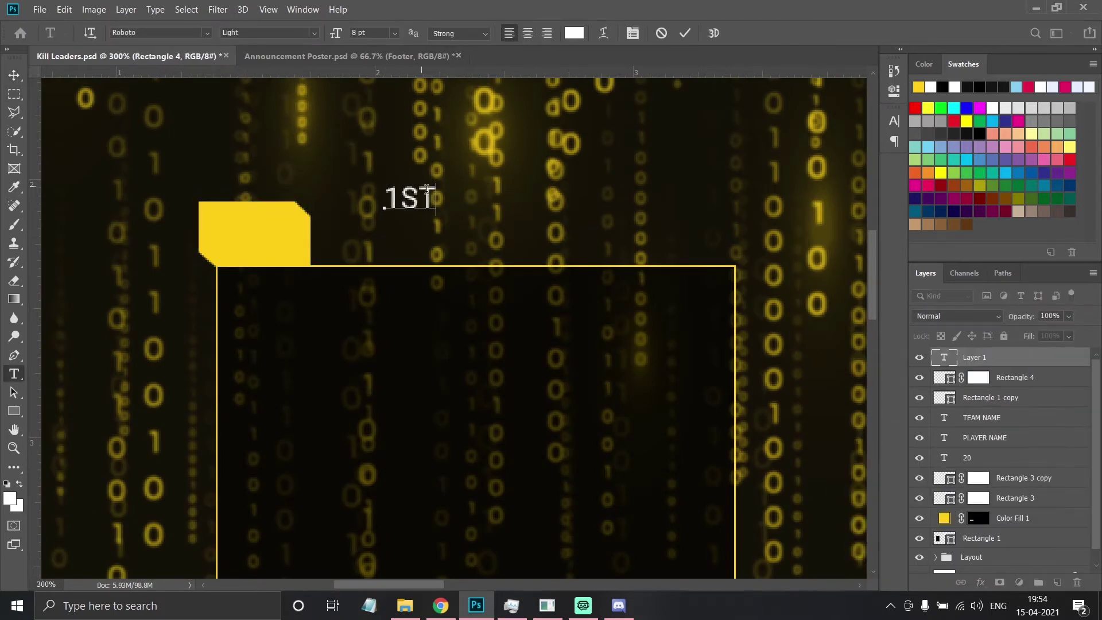
click(253, 33)
click(251, 115)
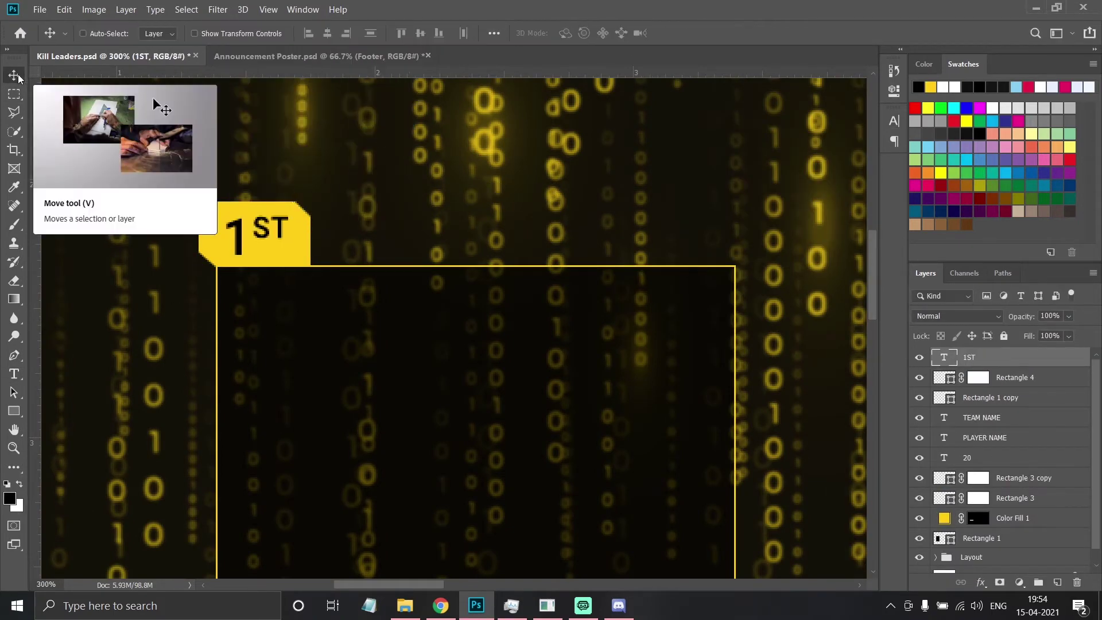
key(BackSpace)
key(BackSpace)
click(257, 233)
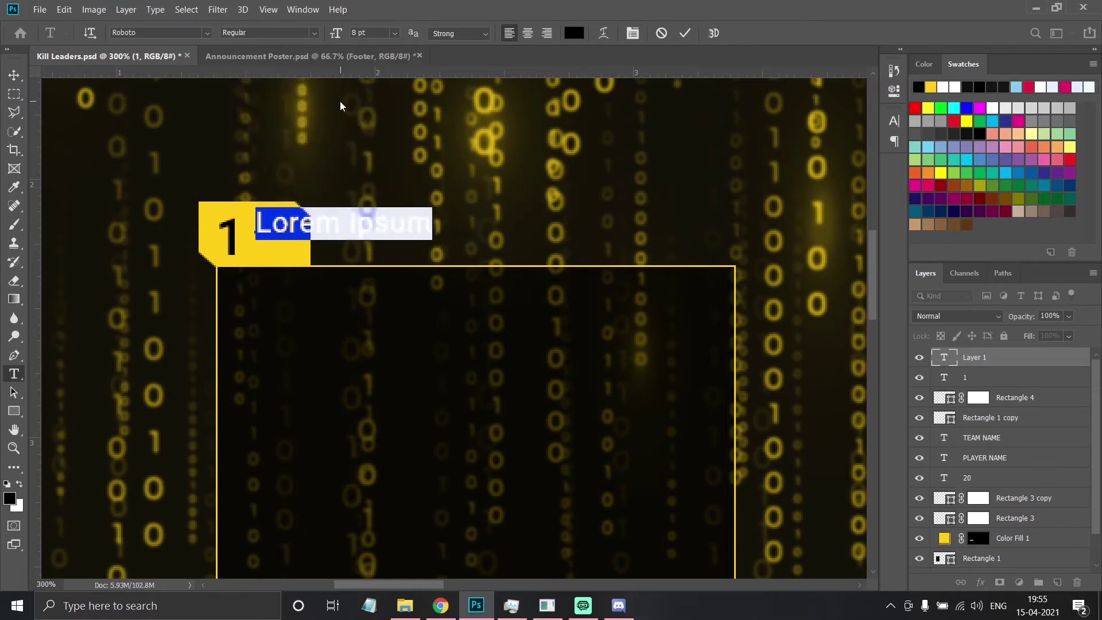
double_click(243, 195)
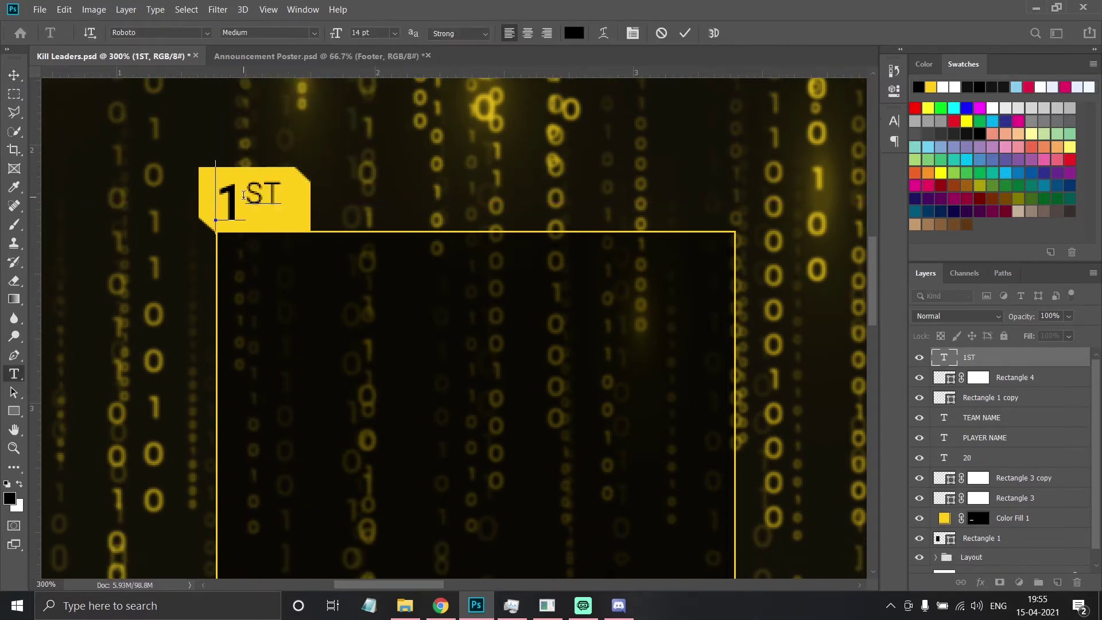
key(ctrl+Return)
key(ctrl+0)
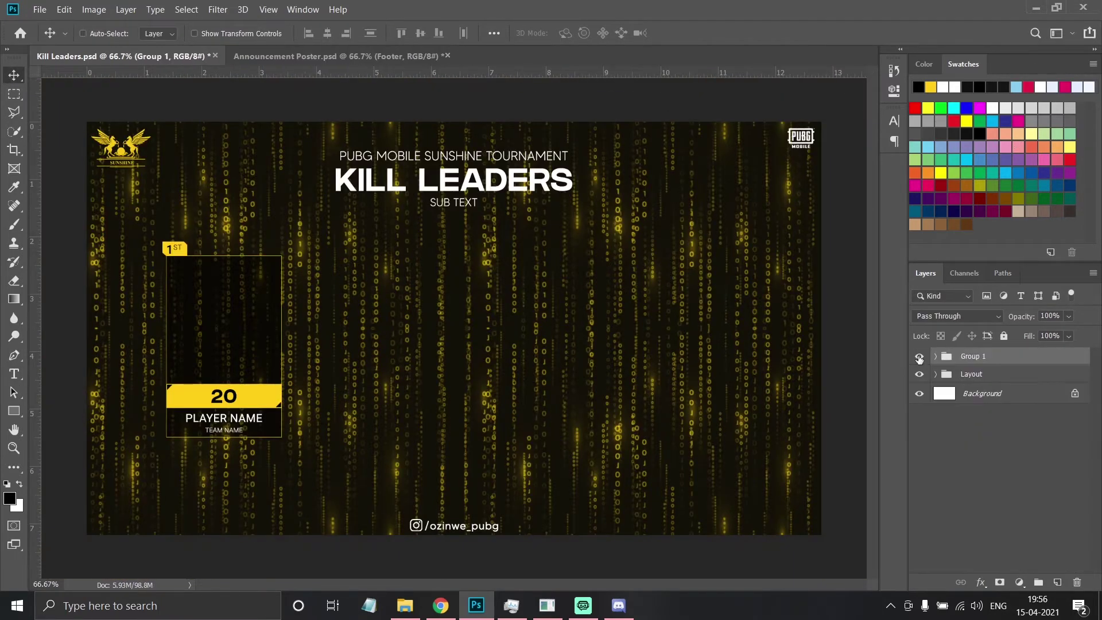
Copy the card into a row of five, space them evenly, centre and group them
mouse_move(314, 361)
mouse_down()
mouse_move(449, 361)
mouse_move(527, 344)
mouse_up()
drag(528, 344, 662, 344)
drag(576, 344, 706, 345)
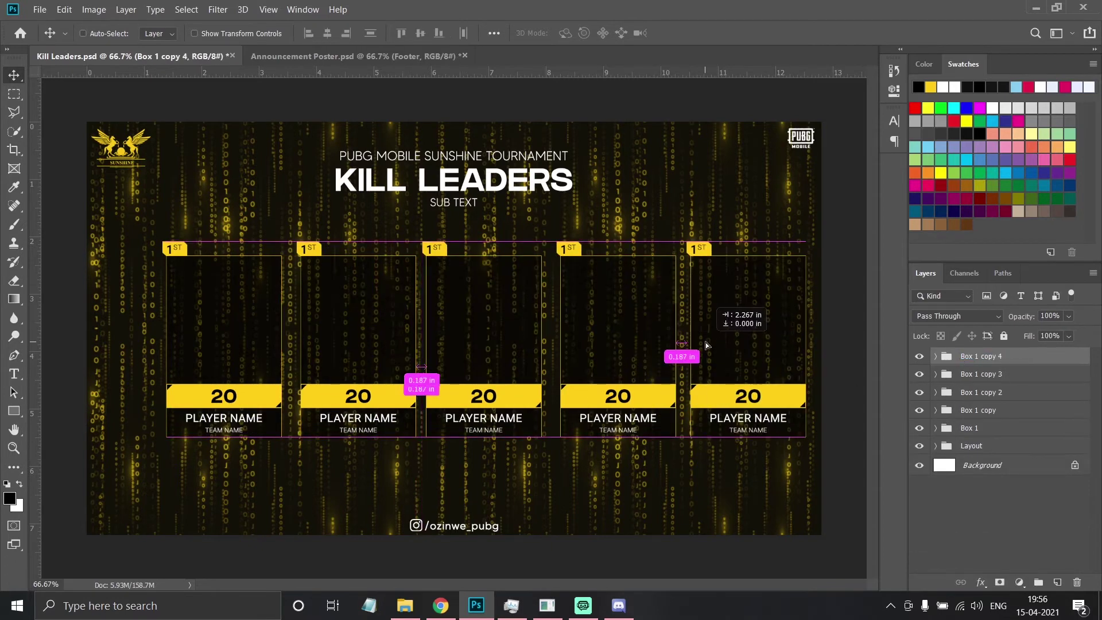
click(976, 356)
shift+click(970, 428)
click(370, 33)
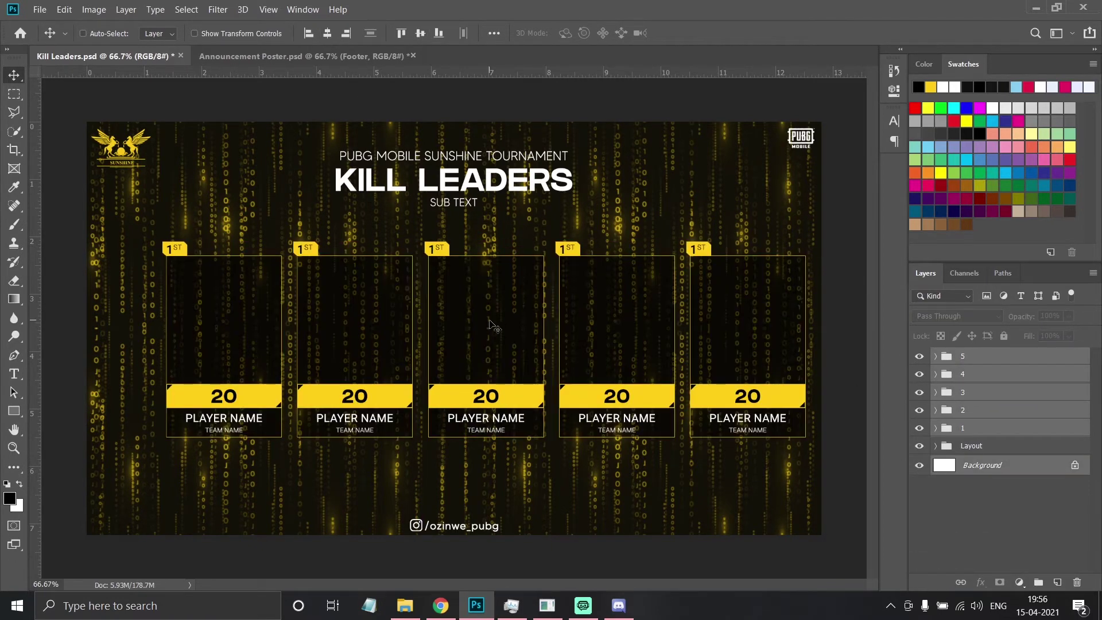
key(ctrl+g)
ctrl+click(981, 393)
click(327, 33)
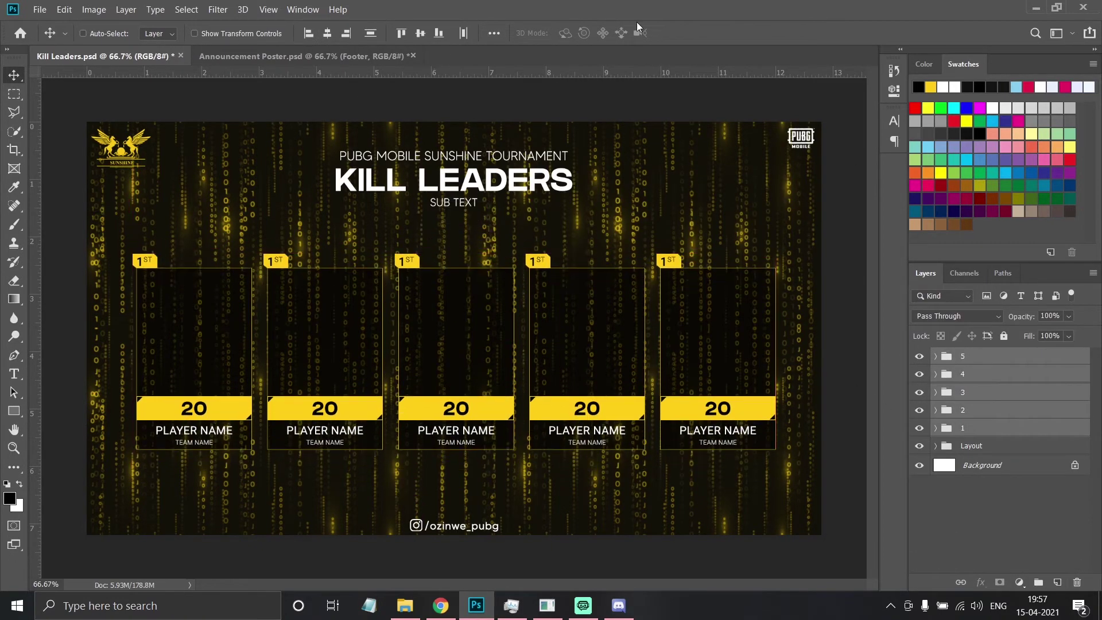
Relabel the second box's rank as 2ND
key(ctrl+1)
double_click(379, 267)
text(2)
key(shift+End)
text(ND)
Relabel the remaining boxes 3RD, 4TH and 5TH
click(566, 268)
drag(766, 267, 509, 292)
double_click(509, 293)
text(4)
key(shift+End)
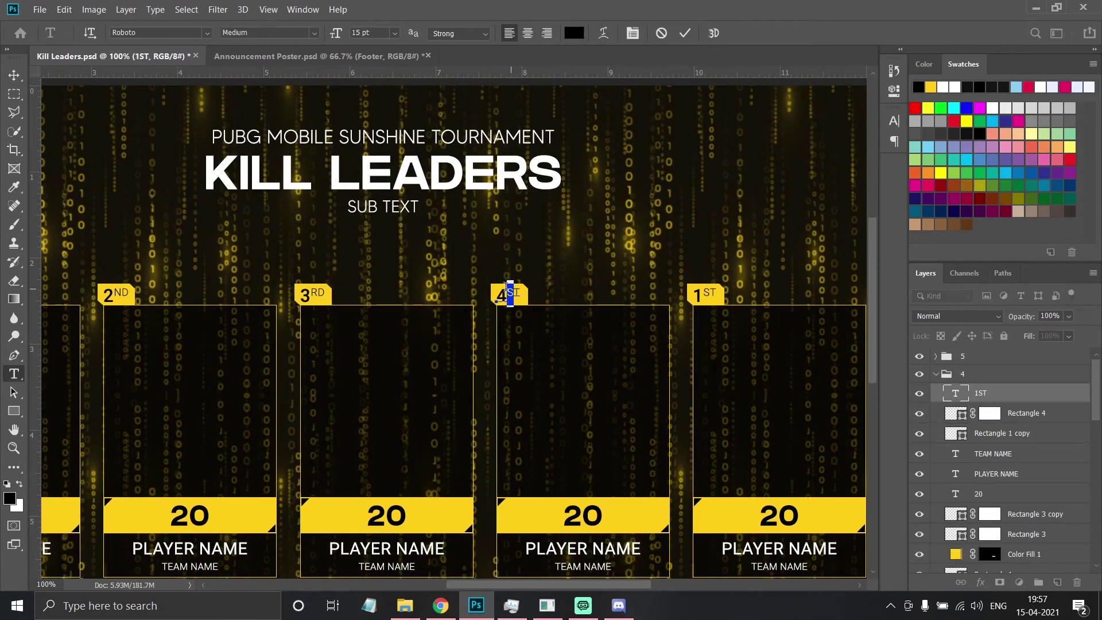
double_click(697, 294)
text(5)
key(shift+End)
text(TH)
key(Escape)
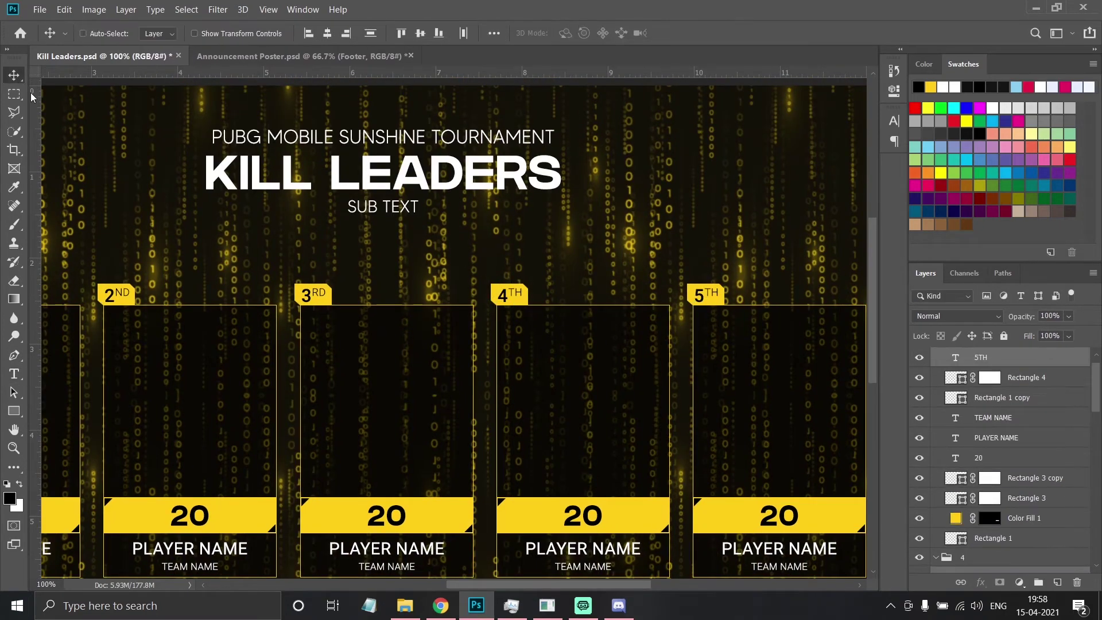
click(936, 393)
Retitle the heading STATISTICS and enlarge the PLAYER VS PLAYER OVERALL subtitle
key(ctrl+0)
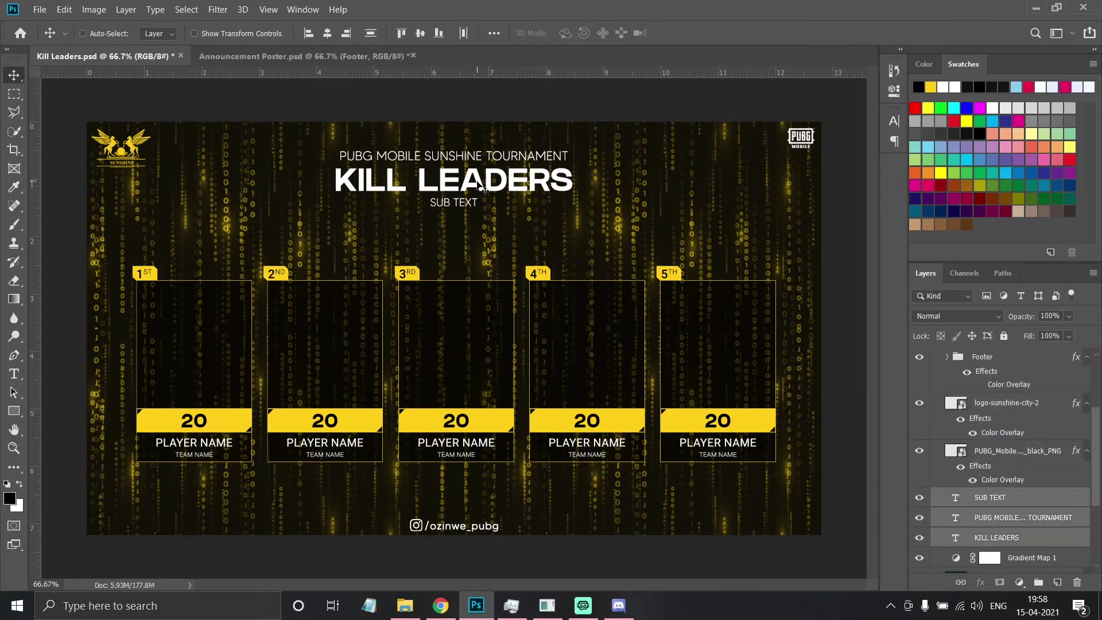
text(STATISTICS)
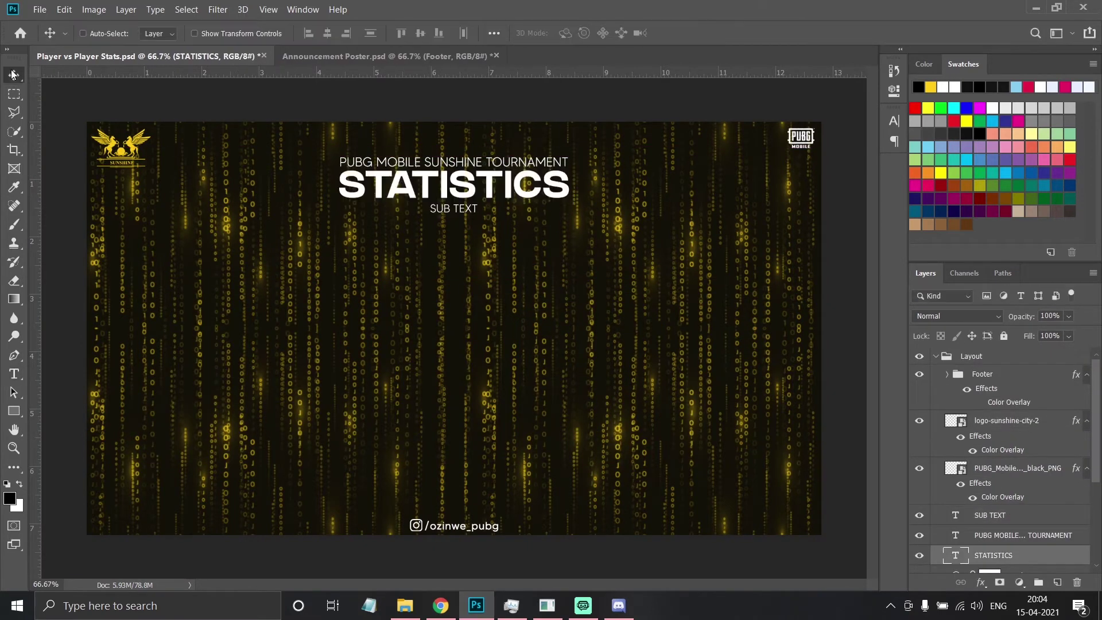
triple_click(448, 210)
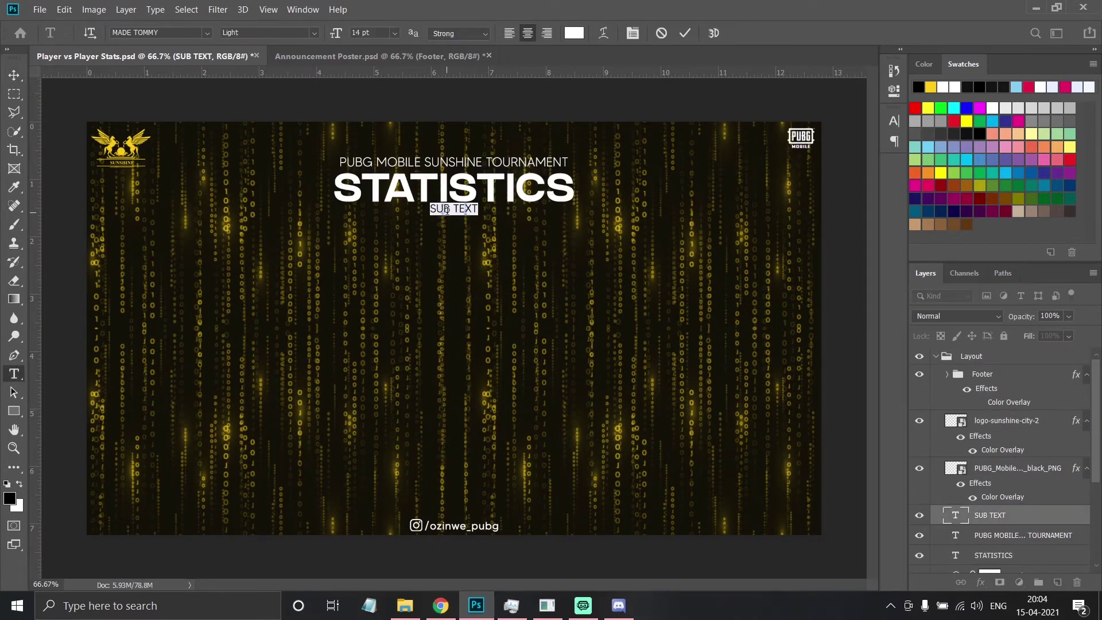
text(PLAYER VS PLAYER)
text(PLAYER VS PLAYER OVERALL)
click(394, 32)
click(373, 136)
key(ctrl+Return)
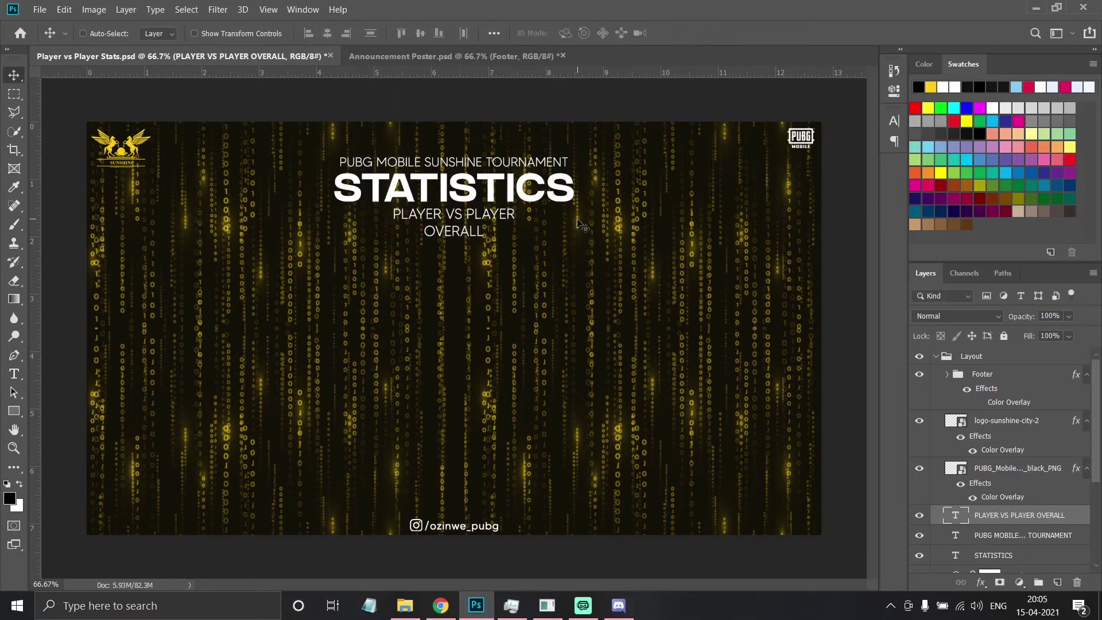
double_click(454, 231)
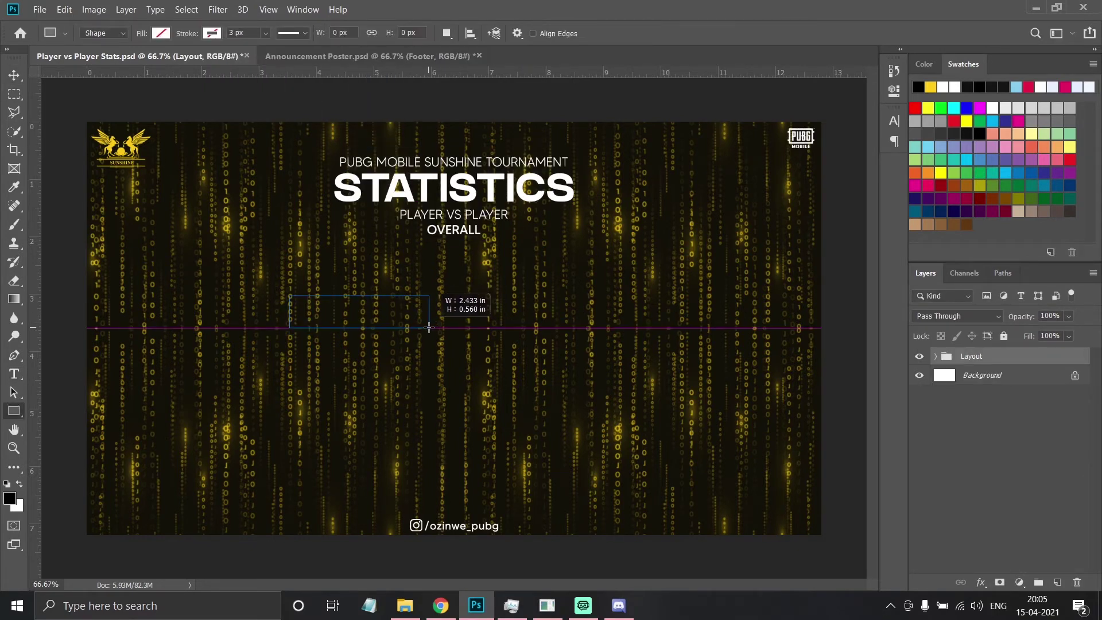
Draw a black-filled rectangle below the heading and position it
drag(429, 327, 429, 324)
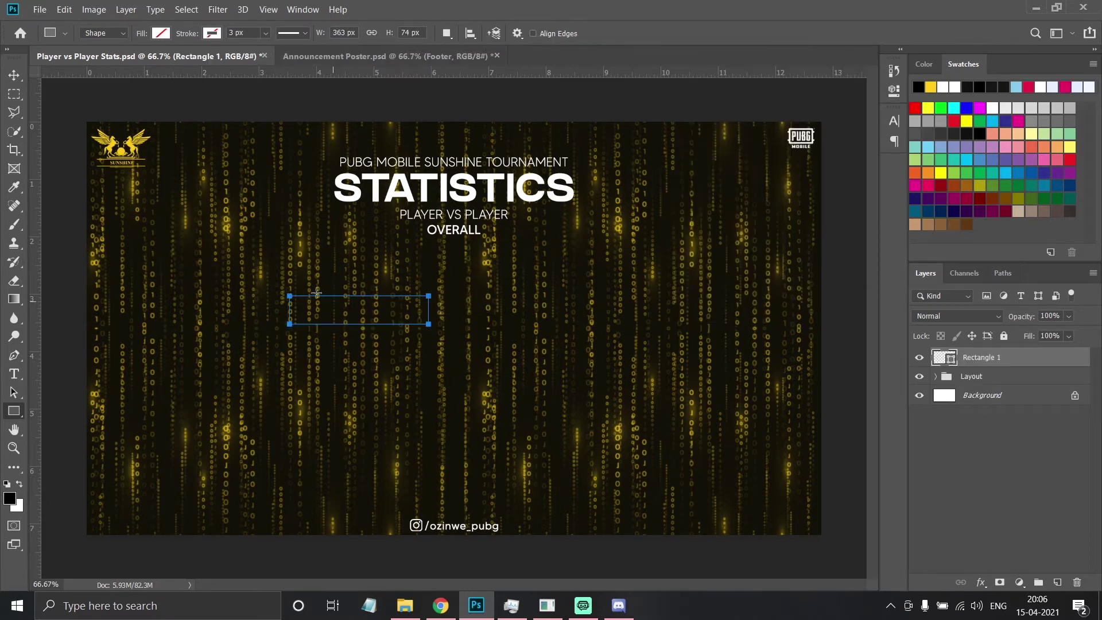
click(160, 33)
click(92, 92)
key(v)
click(14, 76)
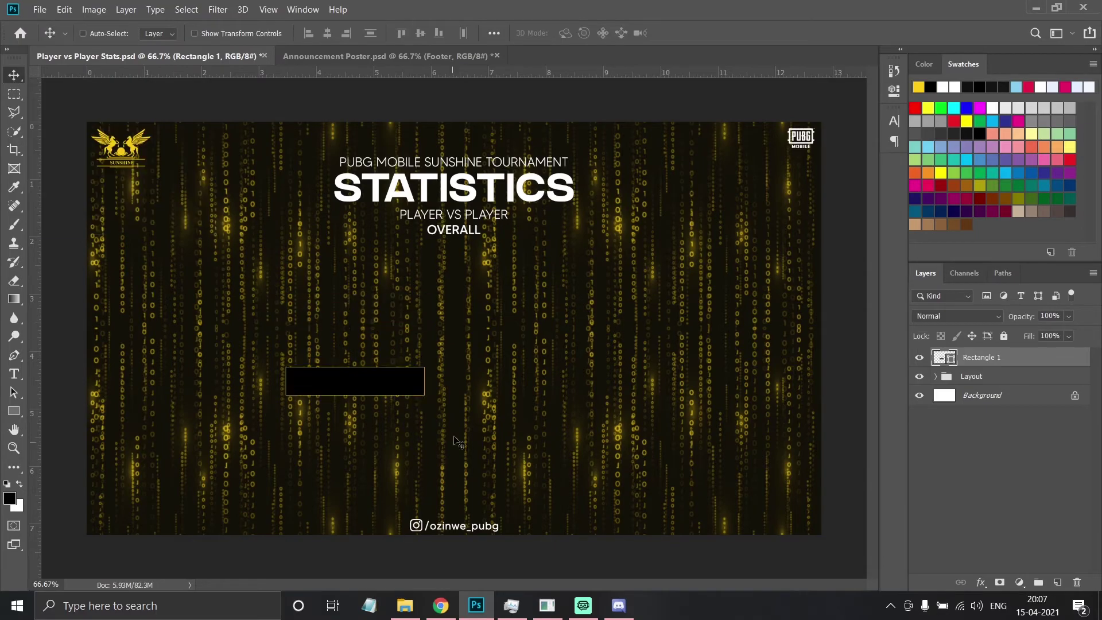
drag(356, 310, 370, 313)
key(ctrl+plus)
key(ctrl+plus)
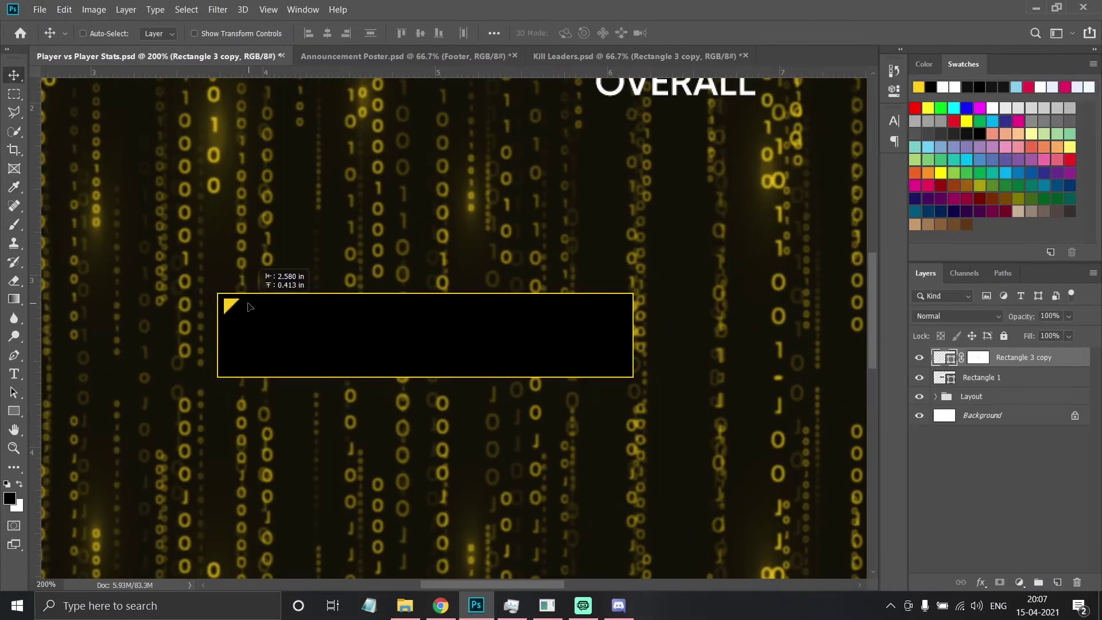
Flip a copy of the yellow triangle into the box's opposite corner
right_click(225, 300)
click(267, 497)
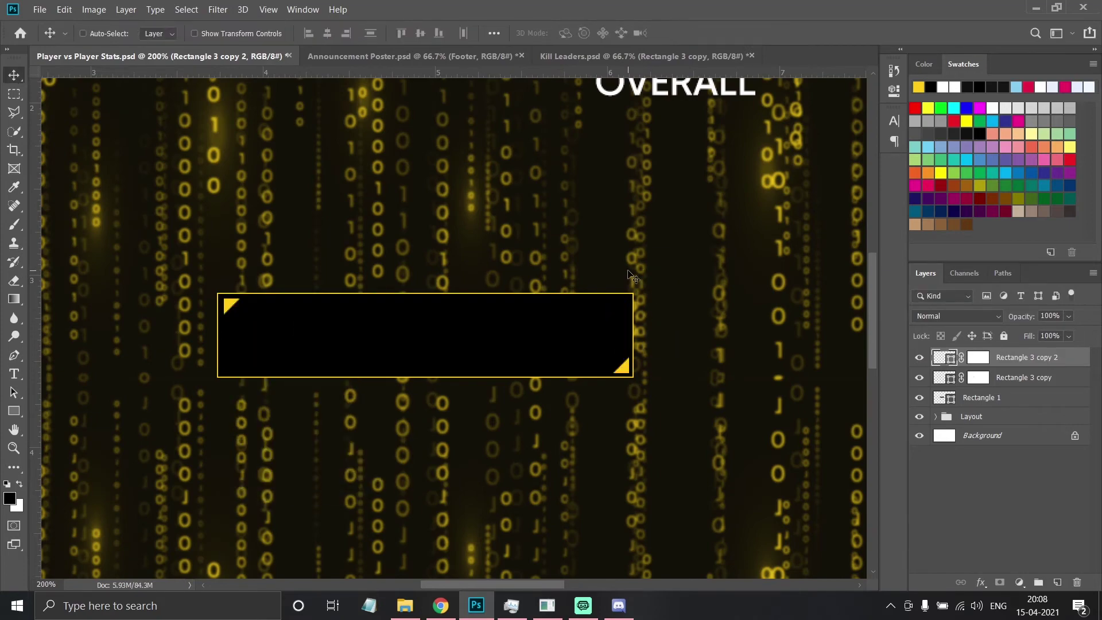
key(alt+bracketleft)
key(ctrl+minus)
key(ctrl+minus)
key(alt+bracketleft)
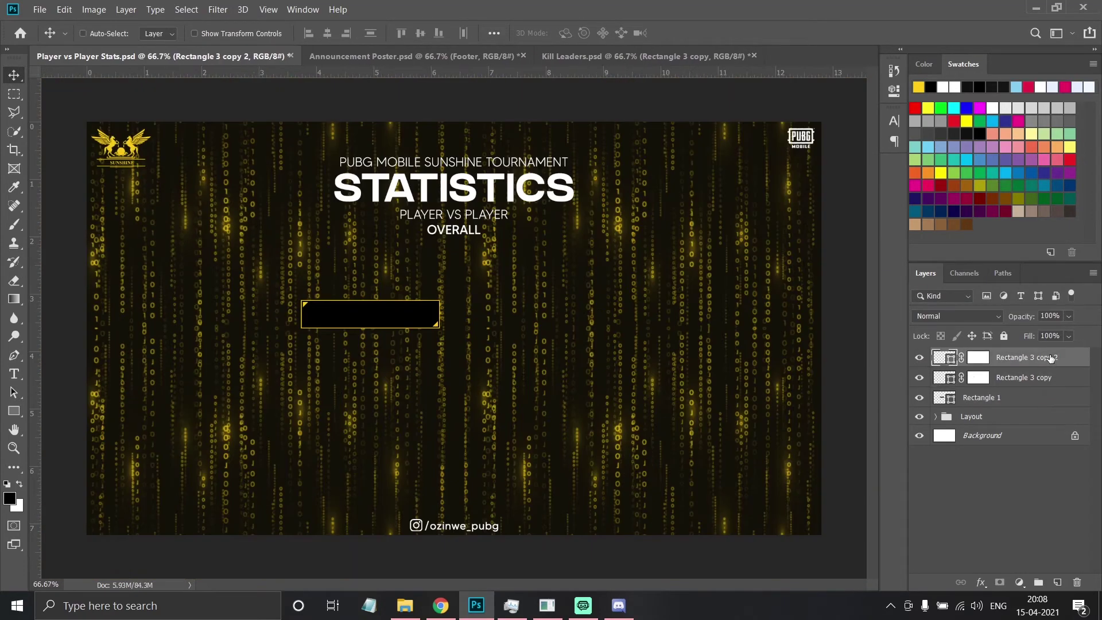
Merge the three box parts into one smart object and copy it into two four-box columns
shift+click(1028, 357)
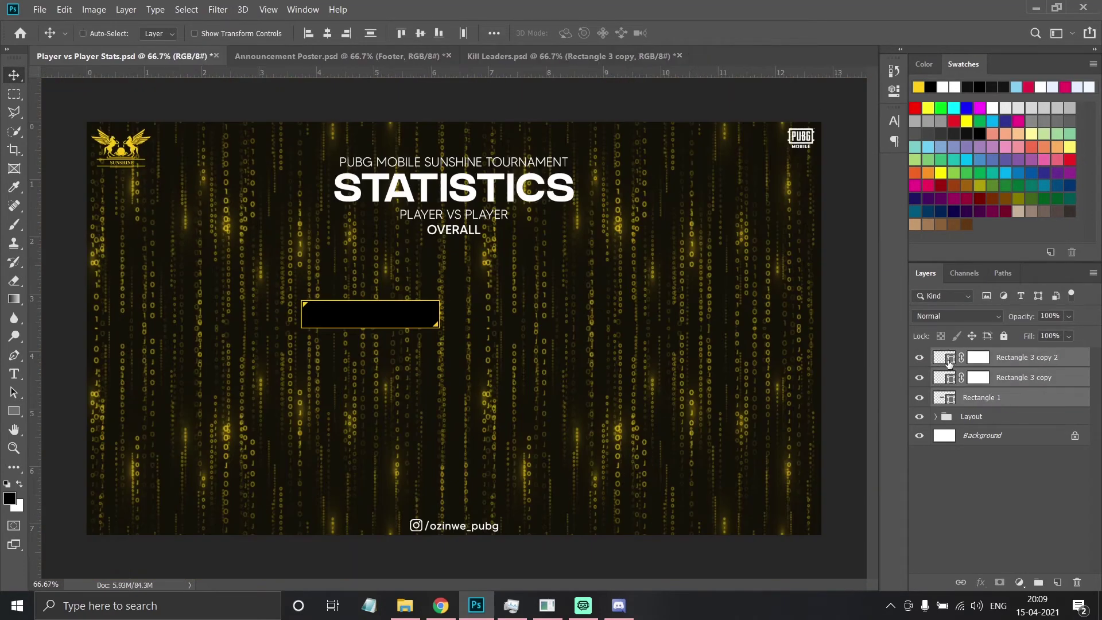
right_click(1021, 377)
click(873, 185)
mouse_move(371, 314)
mouse_down()
mouse_move(339, 314)
mouse_move(338, 350)
mouse_up()
mouse_move(338, 351)
mouse_down()
mouse_move(338, 423)
mouse_move(546, 351)
mouse_up()
Add an enlarged KILLS label centred between the two box columns
shift+click(970, 417)
key(t)
click(445, 315)
text(KIL)
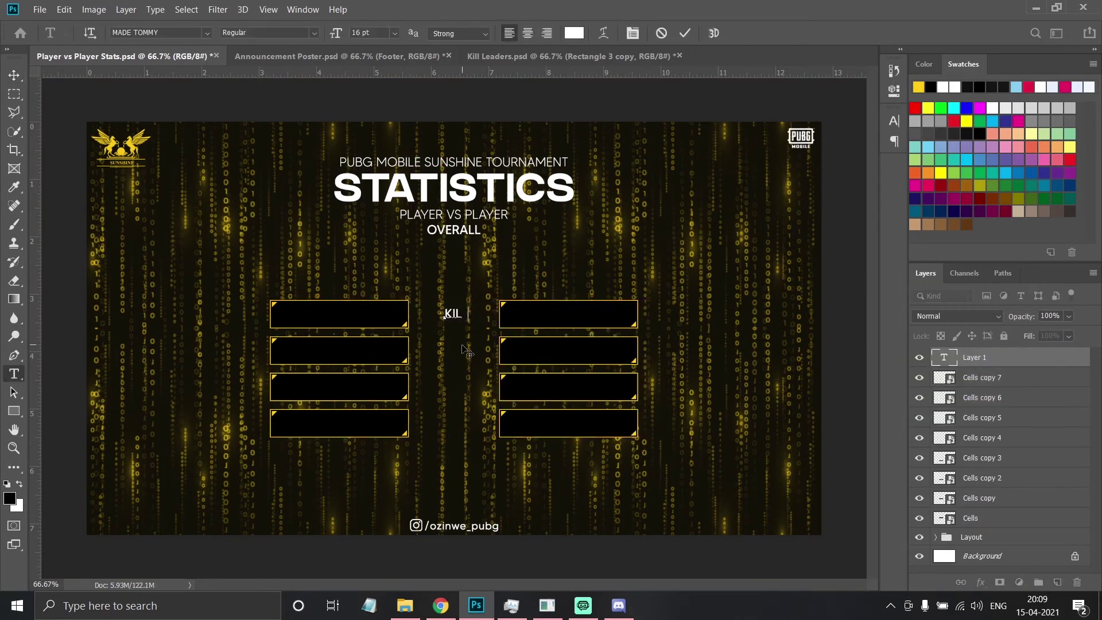
click(893, 120)
click(844, 290)
key(ctrl+Return)
key(v)
mouse_move(467, 317)
mouse_down()
mouse_move(452, 317)
mouse_move(440, 369)
mouse_up()
Change a copied label to DAMAGE and place another label copy below it
key(t)
double_click(454, 350)
text(SAMAGE)
drag(530, 362, 464, 390)
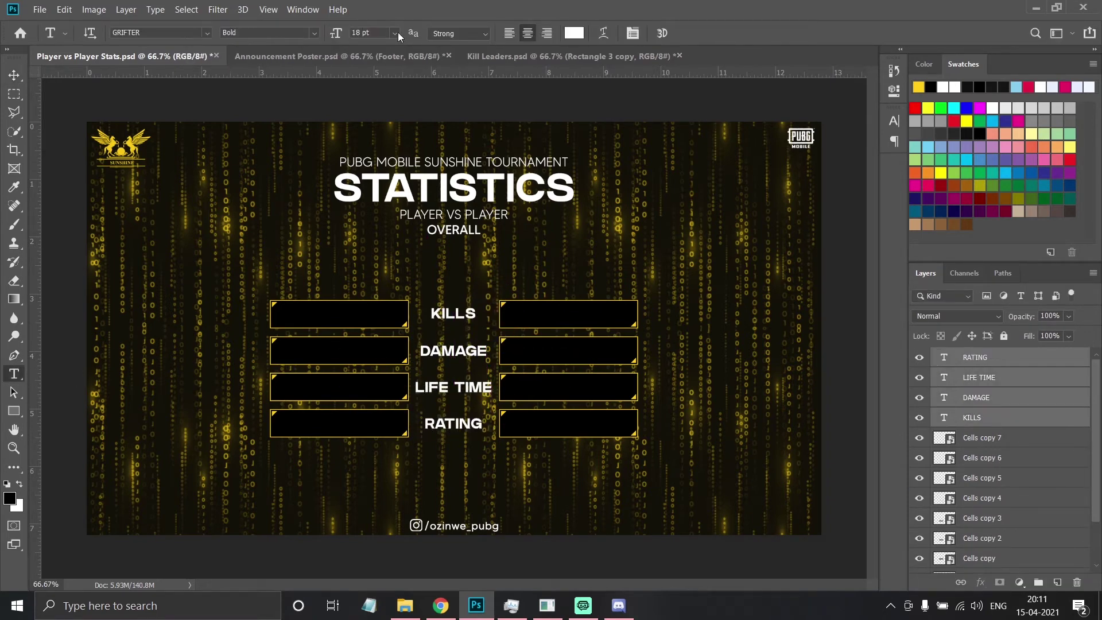
Enter 19 in the left KILLS box and set the numbers to 18 pt
click(333, 318)
text(19)
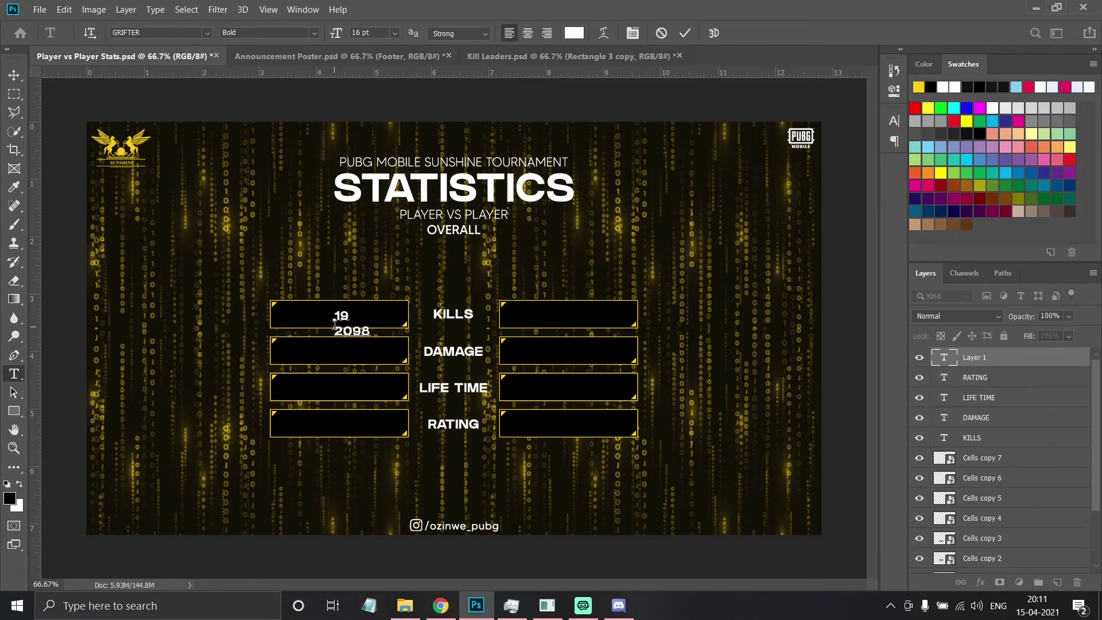
click(394, 33)
click(368, 142)
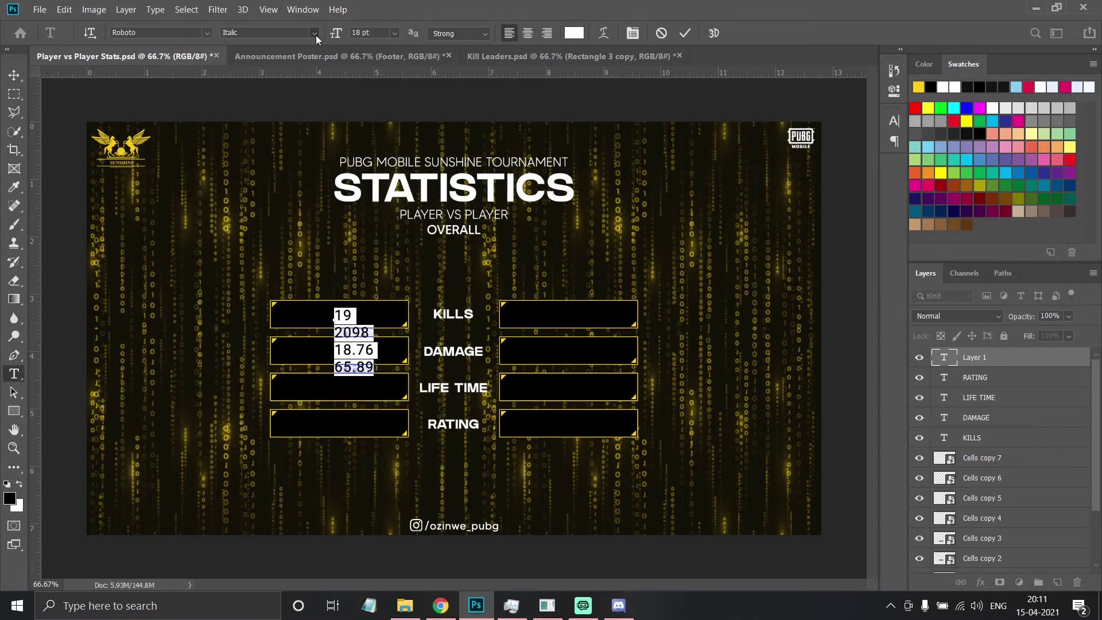
click(893, 120)
Centre the numbers in the left boxes, copy them to the right boxes, and group the box layers
click(14, 75)
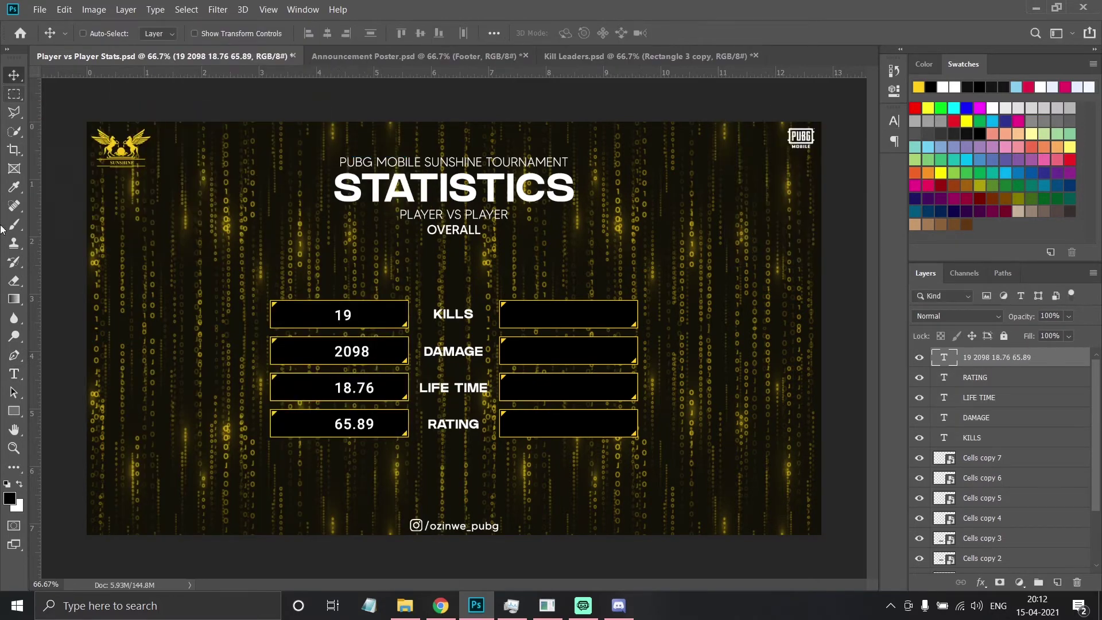
drag(304, 357, 310, 357)
drag(1018, 479, 1018, 459)
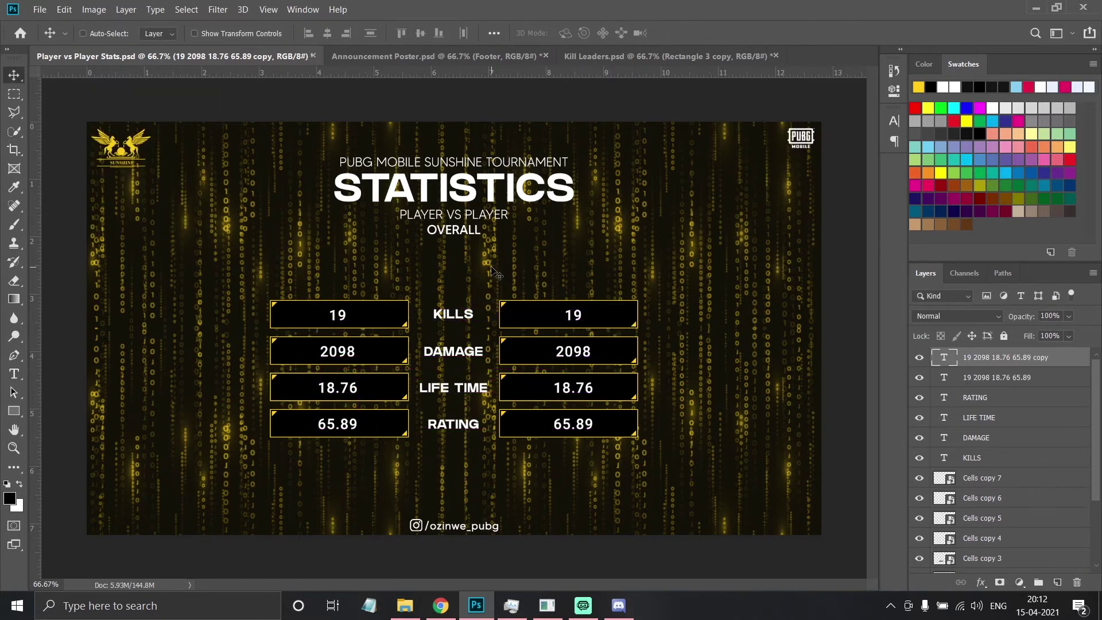
shift+click(984, 524)
key(ctrl+g)
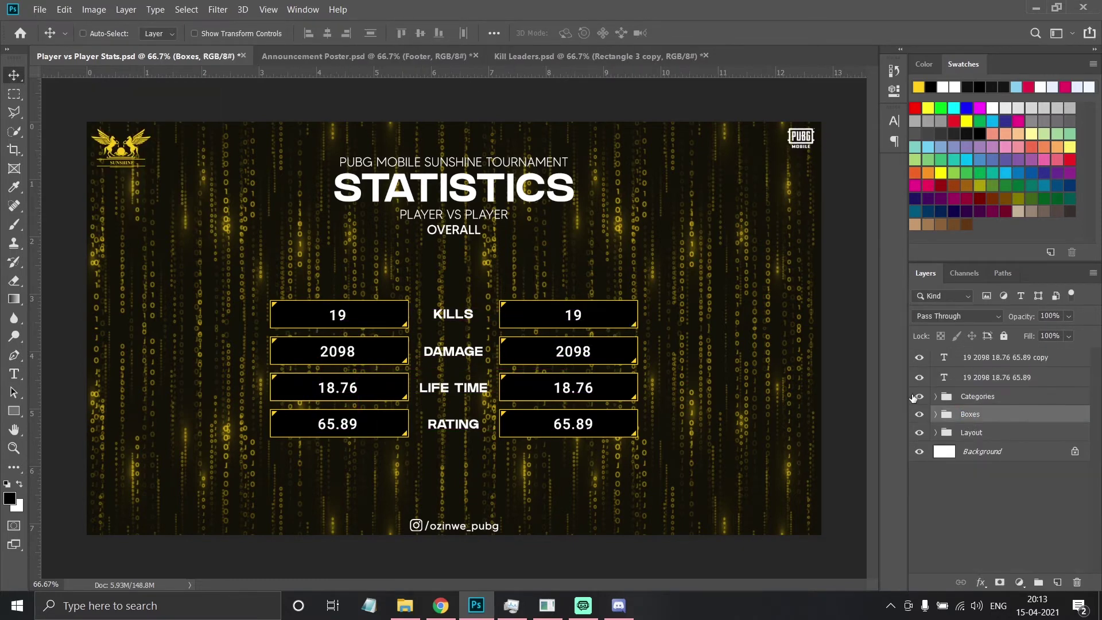
Place the male character image on the right and the female character on the left
key(alt+Tab)
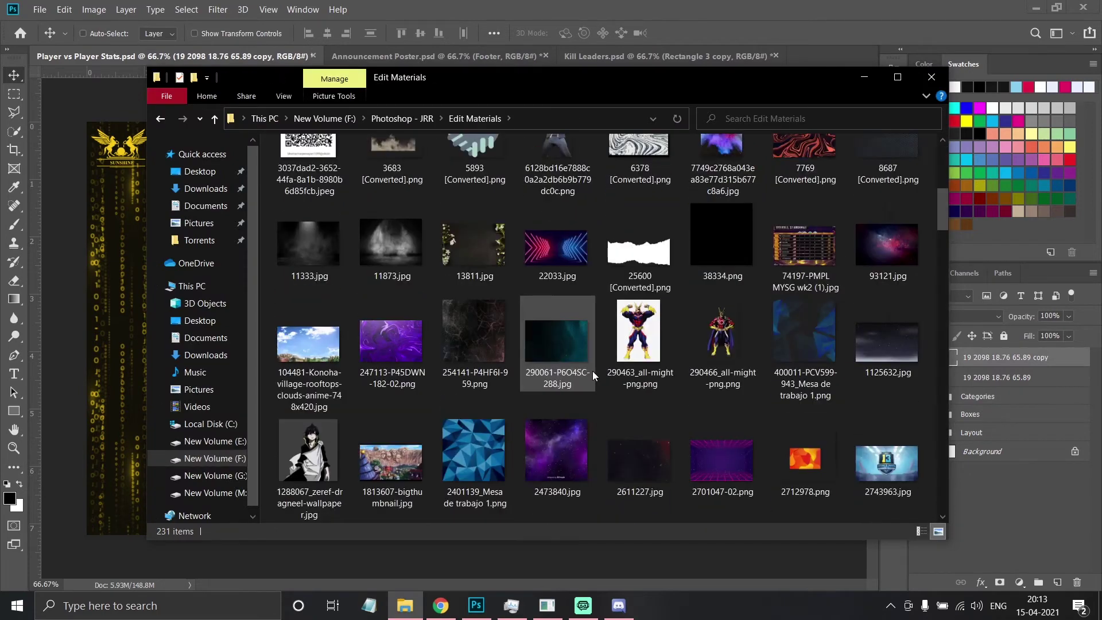
drag(714, 333, 279, 237)
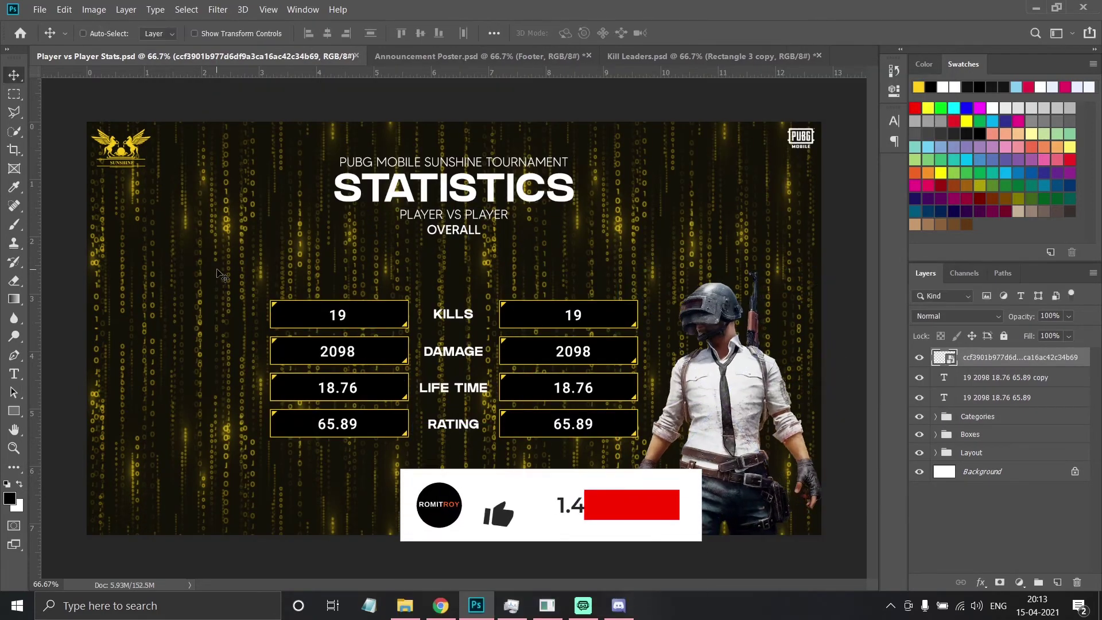
key(alt+Tab)
drag(489, 276, 453, 345)
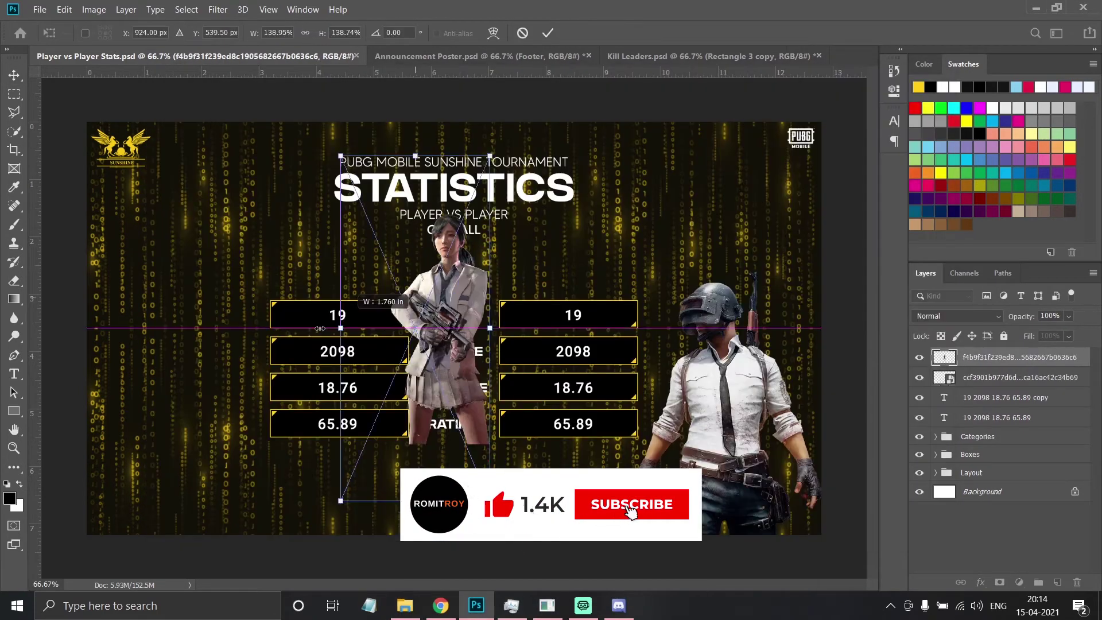
mouse_move(661, 402)
mouse_down()
mouse_move(194, 455)
mouse_move(215, 455)
mouse_up()
key(Return)
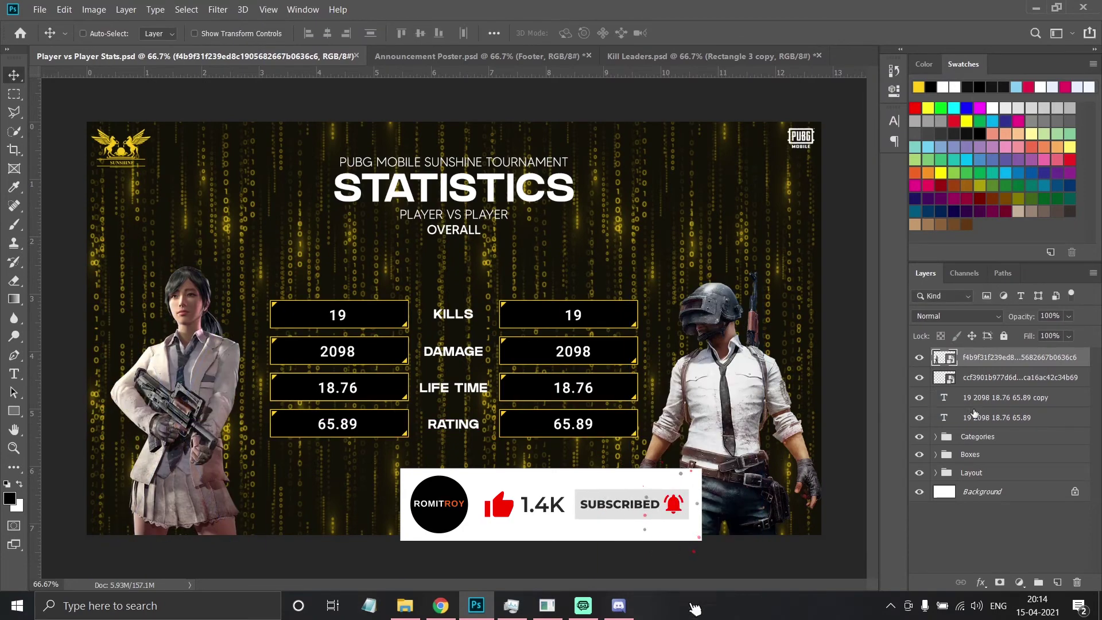
Scale the whole stats table, numbers, boxes and labels, to 95%
click(974, 398)
shift+click(970, 454)
key(ctrl+t)
click(267, 33)
text(95)
key(Tab)
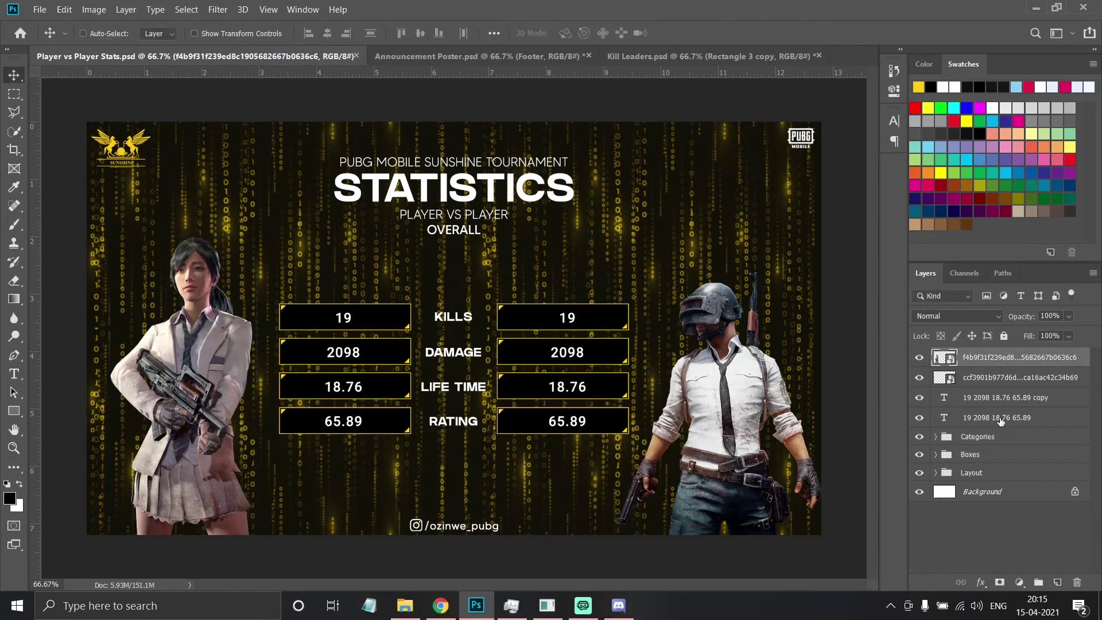
Duplicate the colour tint at 40% opacity and show only the matrix background layer
key(ctrl+j)
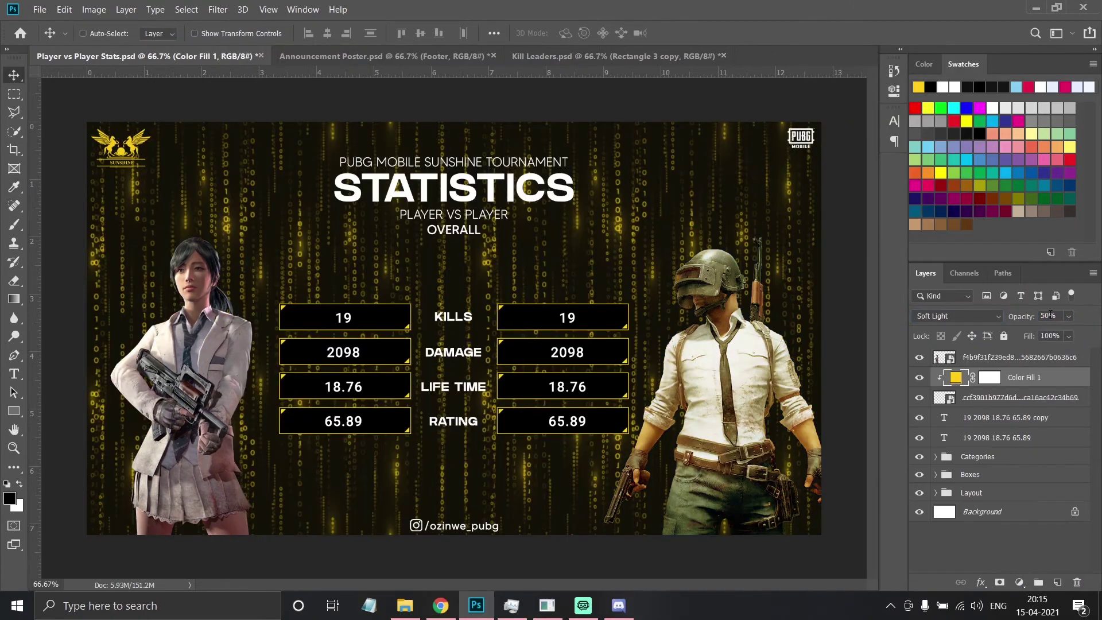
key(4)
scroll(999, 459, down, 5)
drag(920, 453, 921, 527)
click(920, 452)
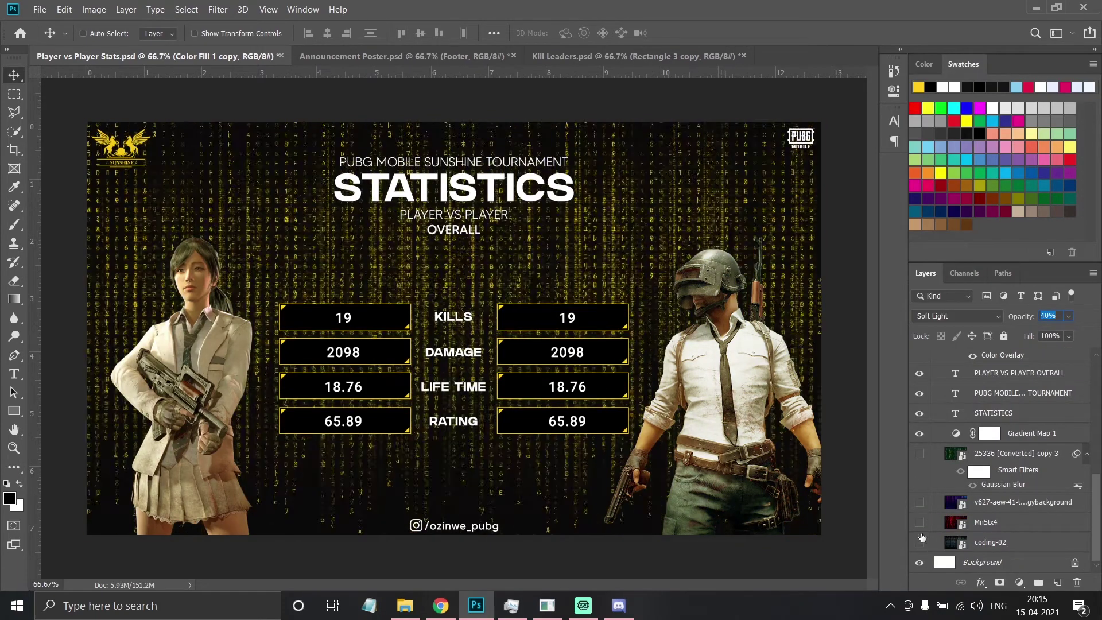
double_click(956, 433)
click(716, 77)
Type the PLAYER NAME label and move a copy above the right-hand player
click(39, 9)
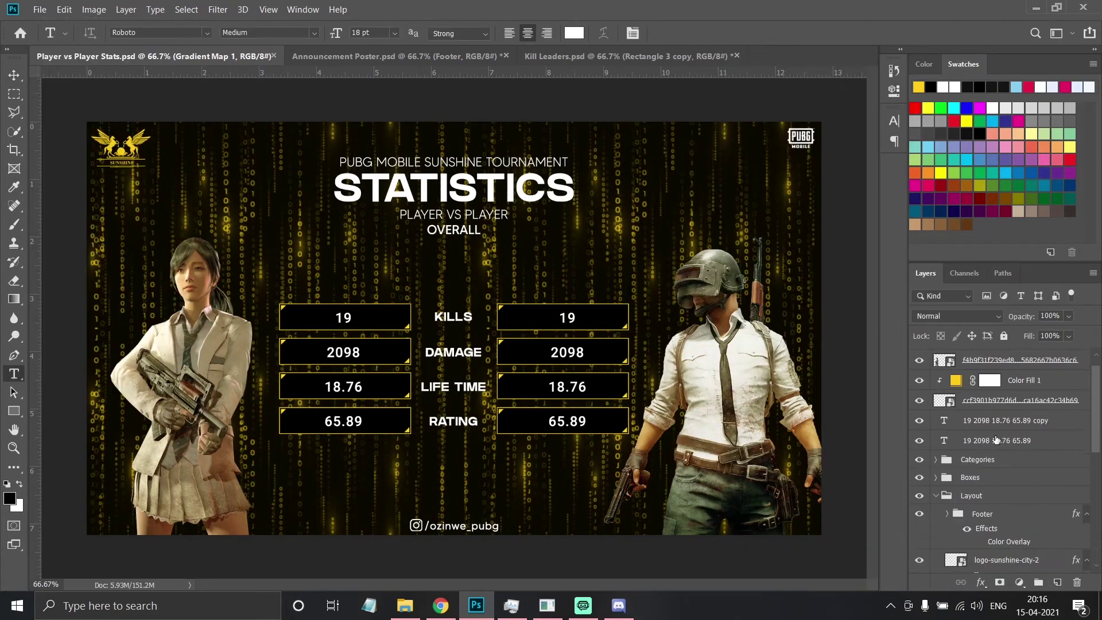
text(PLAYER NAME)
key(ctrl+Return)
key(v)
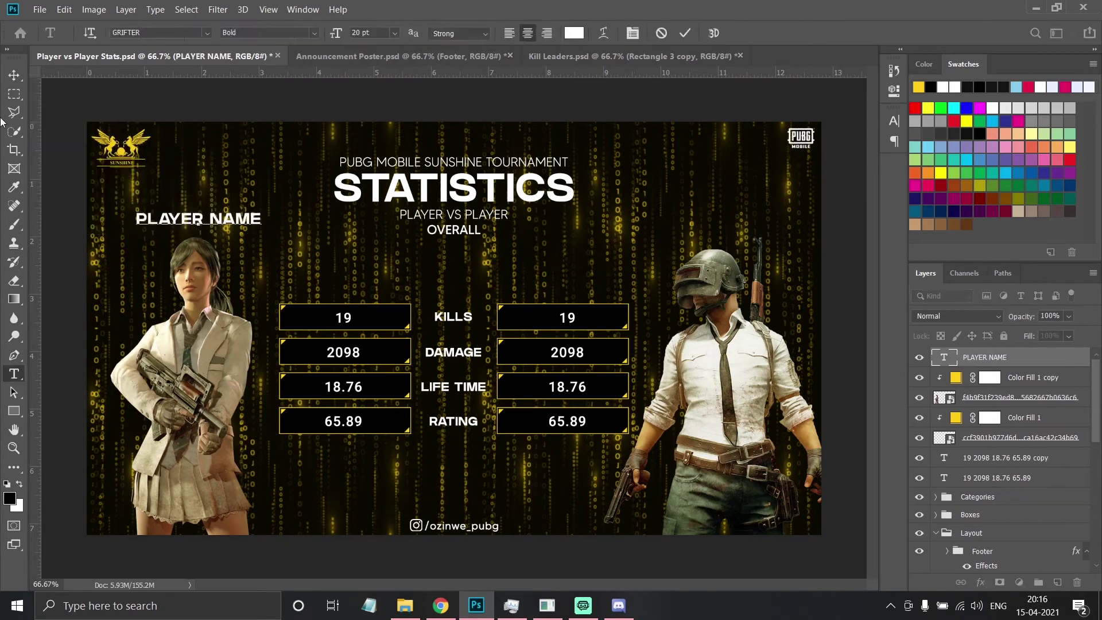
drag(198, 220, 709, 220)
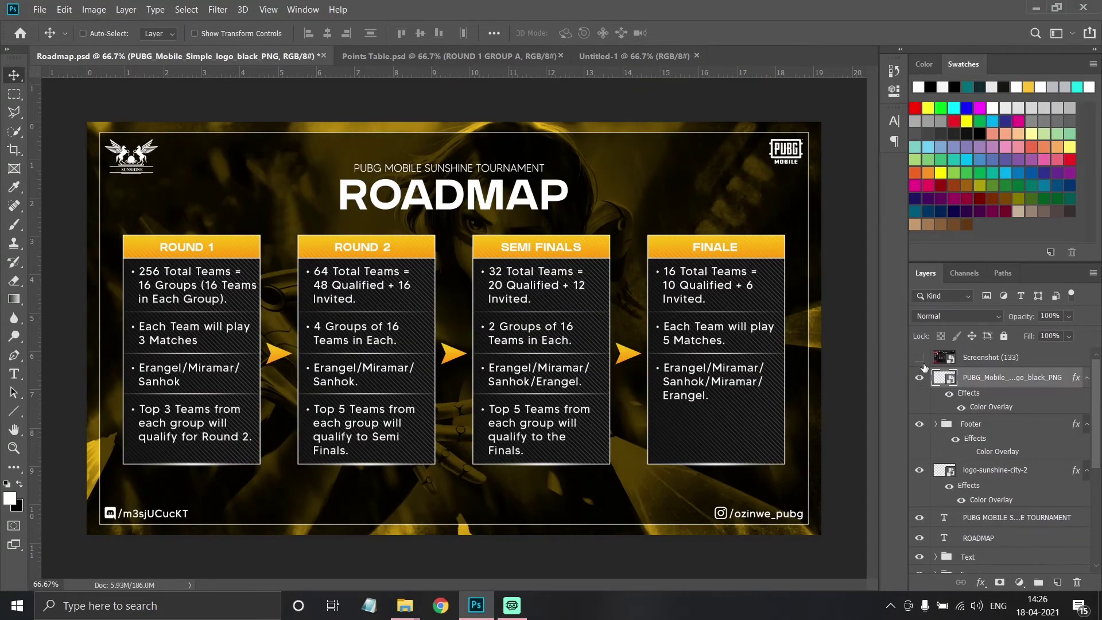
Change the ROADMAP title text to OVERALL STANDINGS and view the layout at 100%
double_click(454, 196)
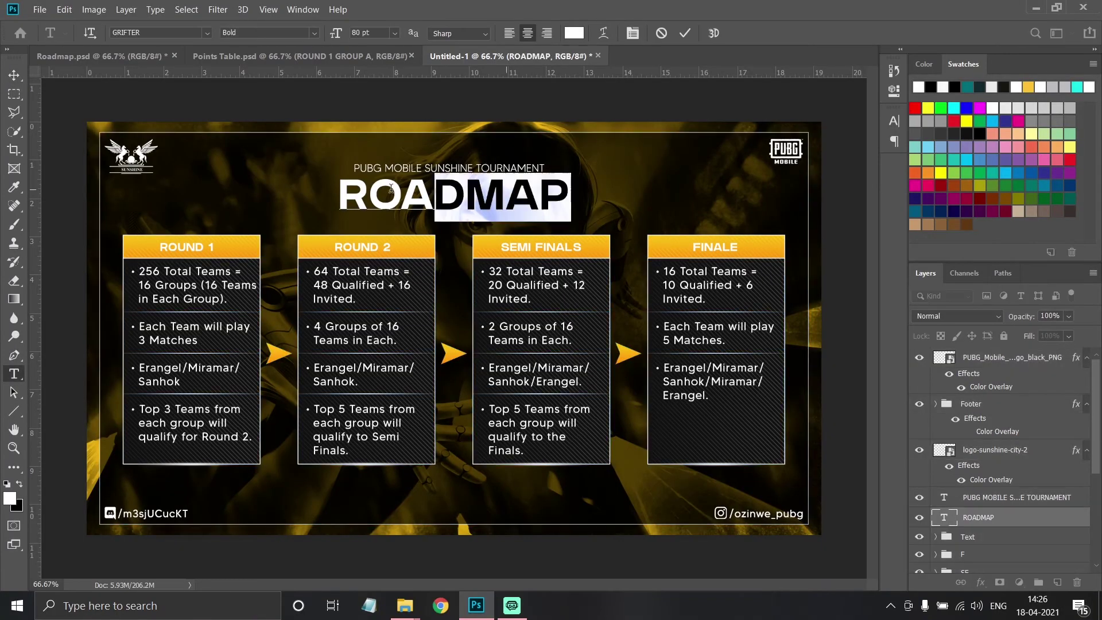
text(OVERALL STANDINGS)
key(ctrl+Return)
key(v)
key(ctrl+1)
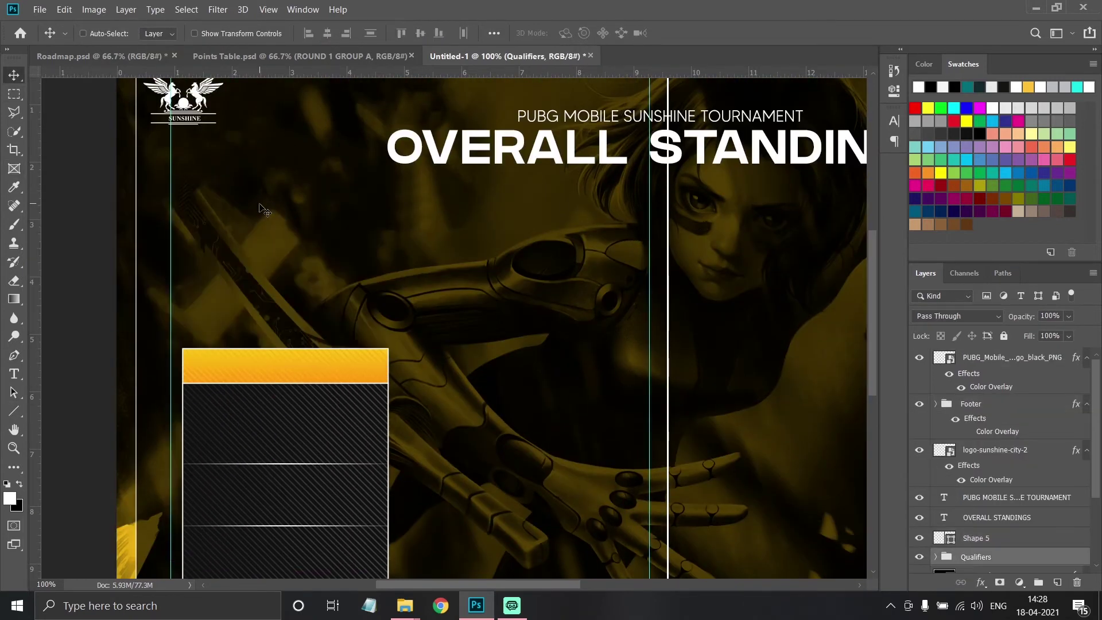
Draw a long black-filled rectangle bar below the title
right_click(14, 411)
click(52, 408)
drag(170, 347, 649, 382)
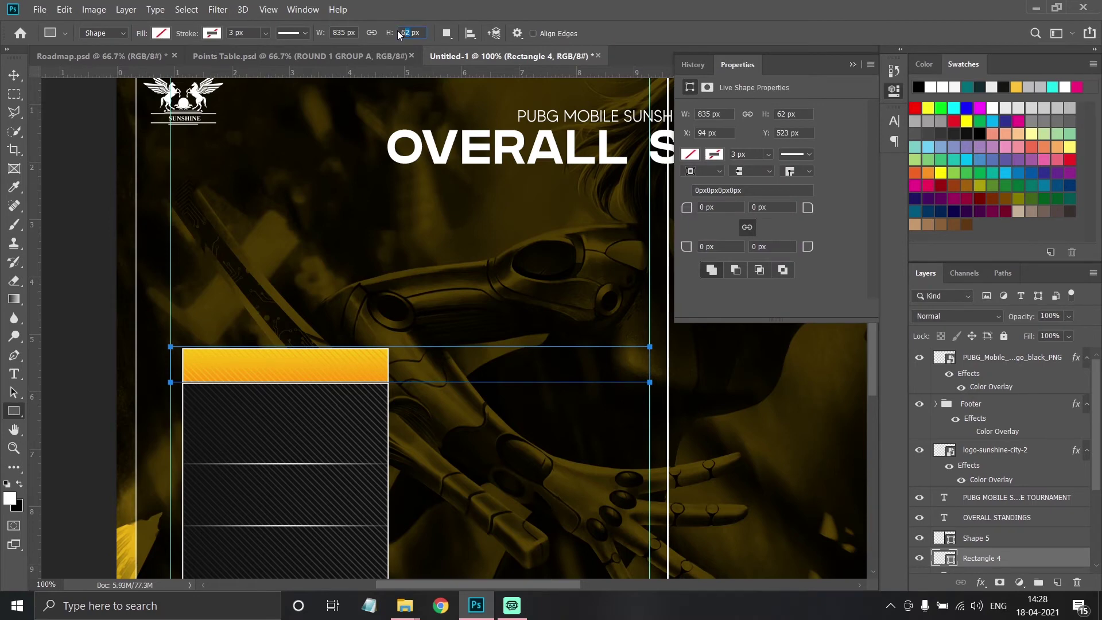
click(161, 32)
click(109, 92)
key(v)
drag(315, 367, 315, 237)
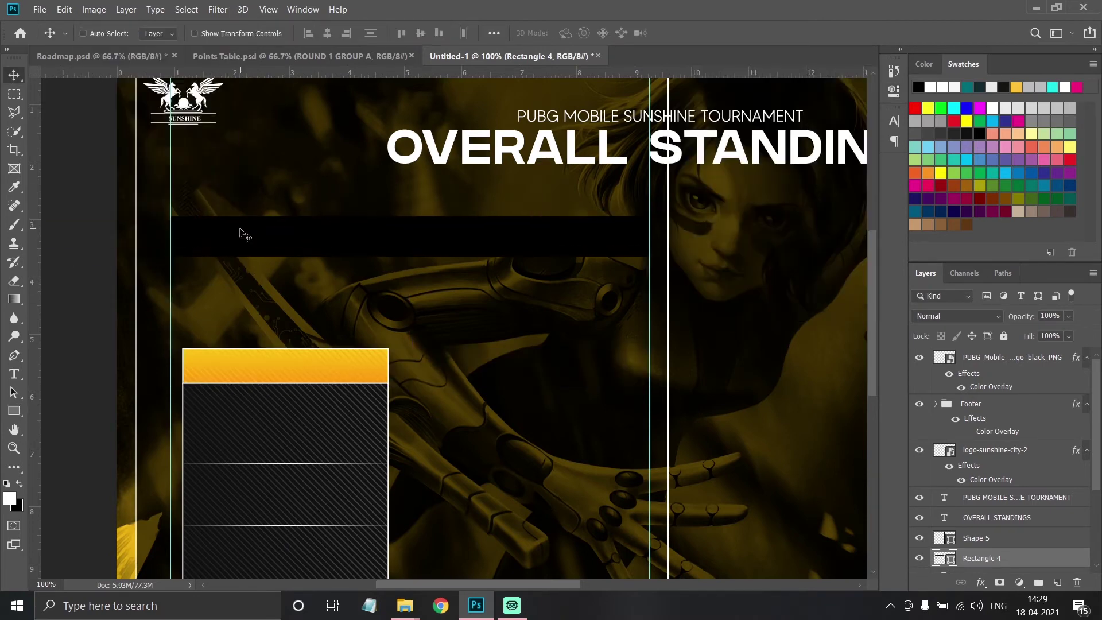
scroll(1005, 460, down, 3)
Duplicate the bar as an unfilled copy with a white outline
key(ctrl+j)
key(u)
click(161, 33)
click(86, 58)
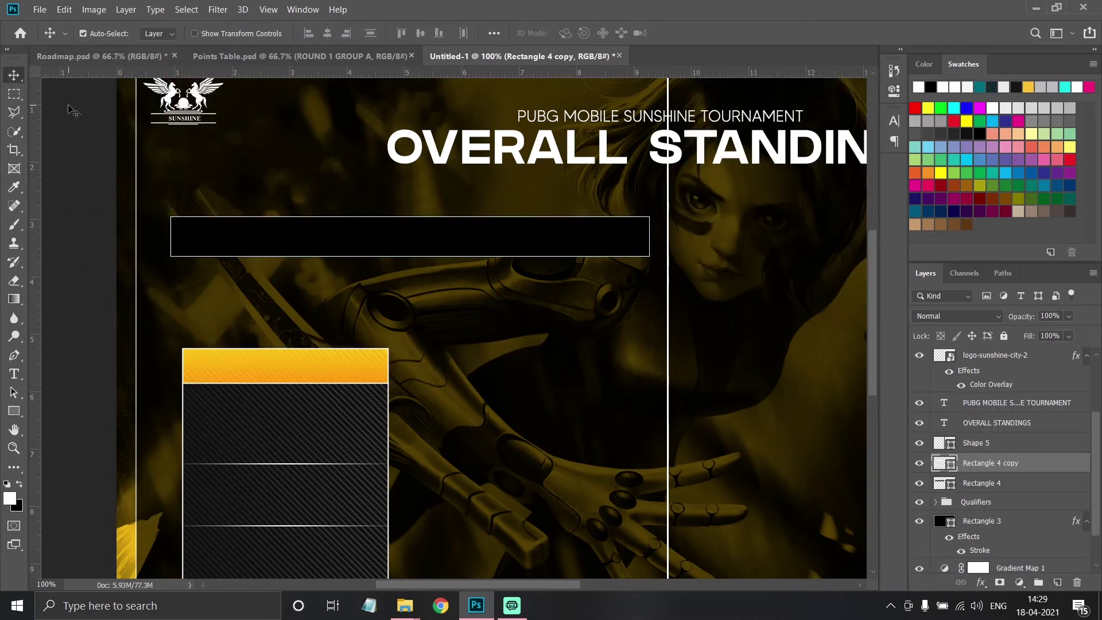
key(Return)
scroll(41, 133, down, 1)
key(v)
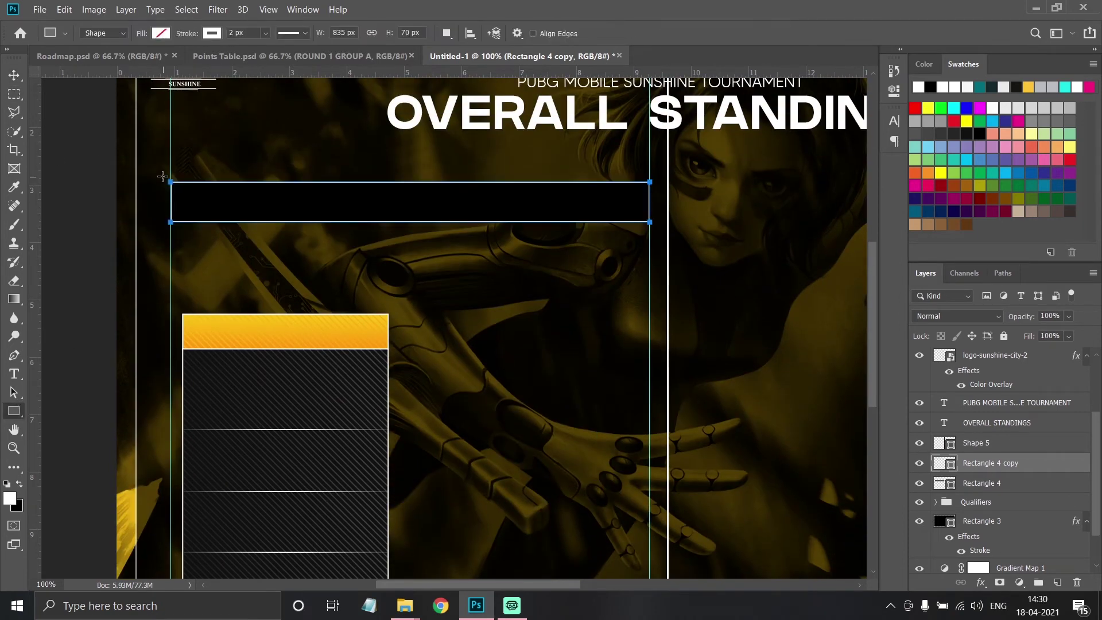
Add a small orange-gradient block at the bar's left end
drag(236, 227, 235, 228)
click(160, 33)
click(144, 189)
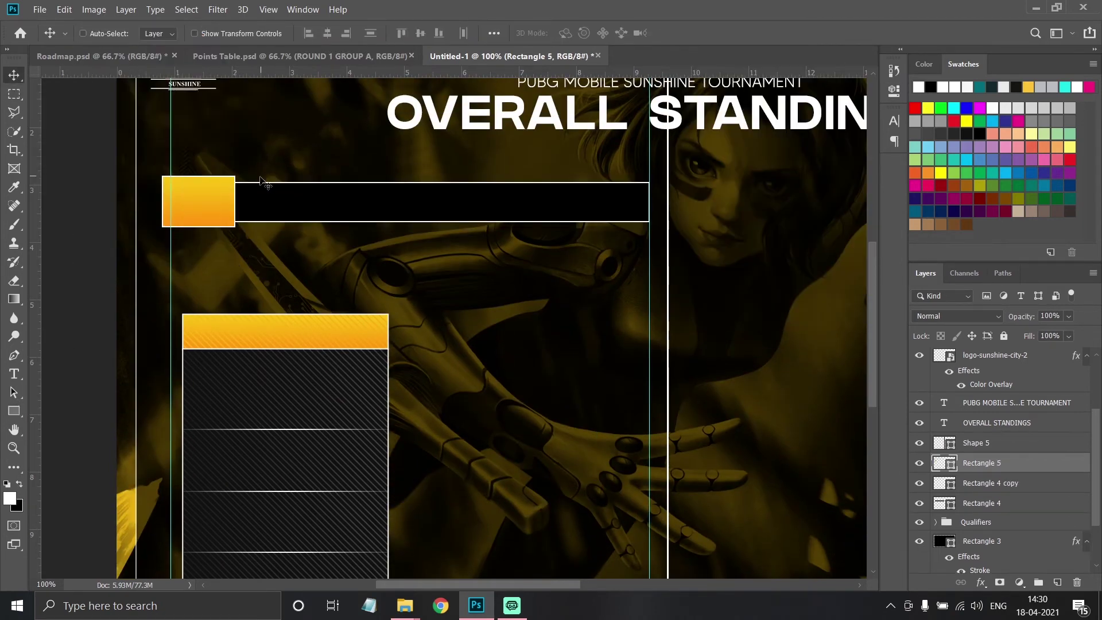
click(212, 33)
key(v)
scroll(939, 492, down, 2)
scroll(939, 492, down, 3)
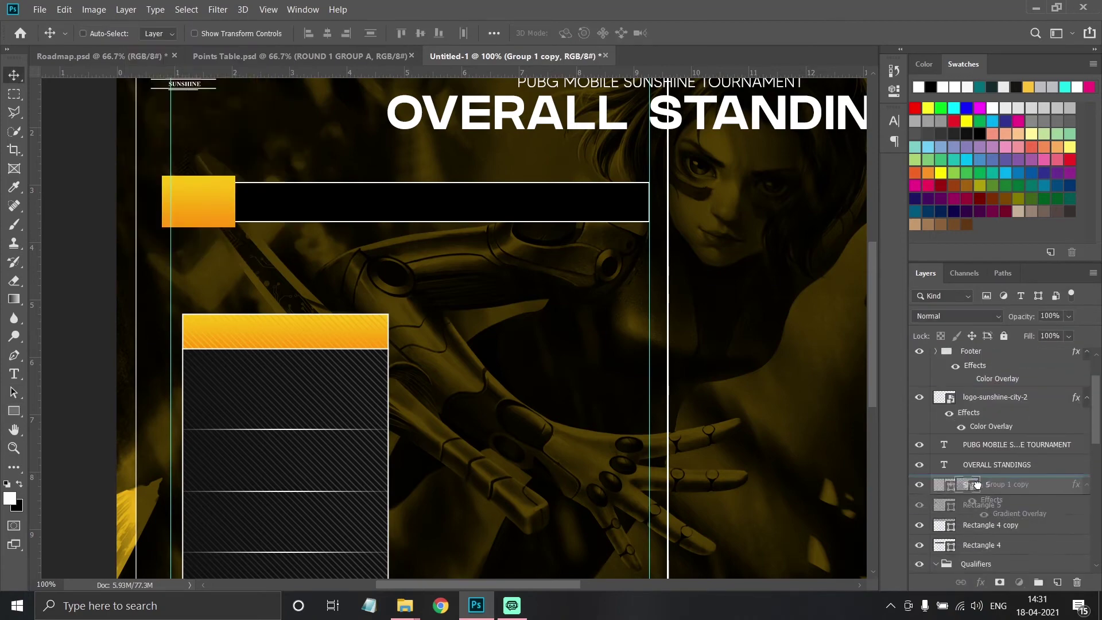
Copy the stripe pattern above the orange block and clip it inside the block
drag(953, 517, 990, 432)
scroll(976, 494, up, 3)
click(982, 527)
shift+click(986, 488)
click(994, 461)
key(ctrl+alt+g)
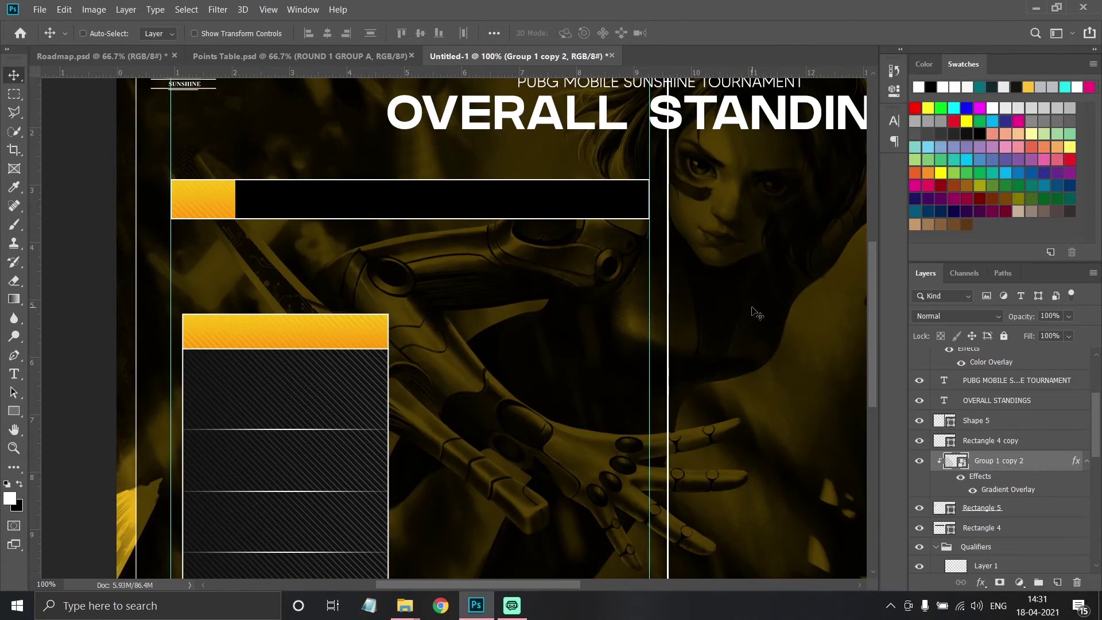
Confirm the orange block's size and align it with the bar's left edge
ctrl+click(840, 420)
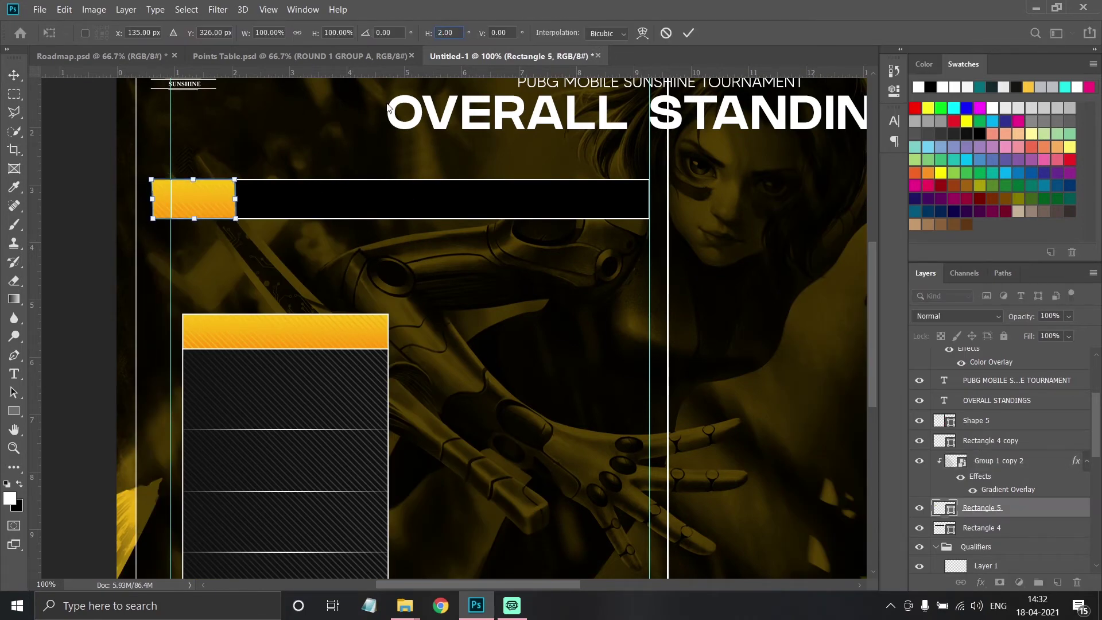
key(Return)
key(m)
drag(125, 149, 172, 253)
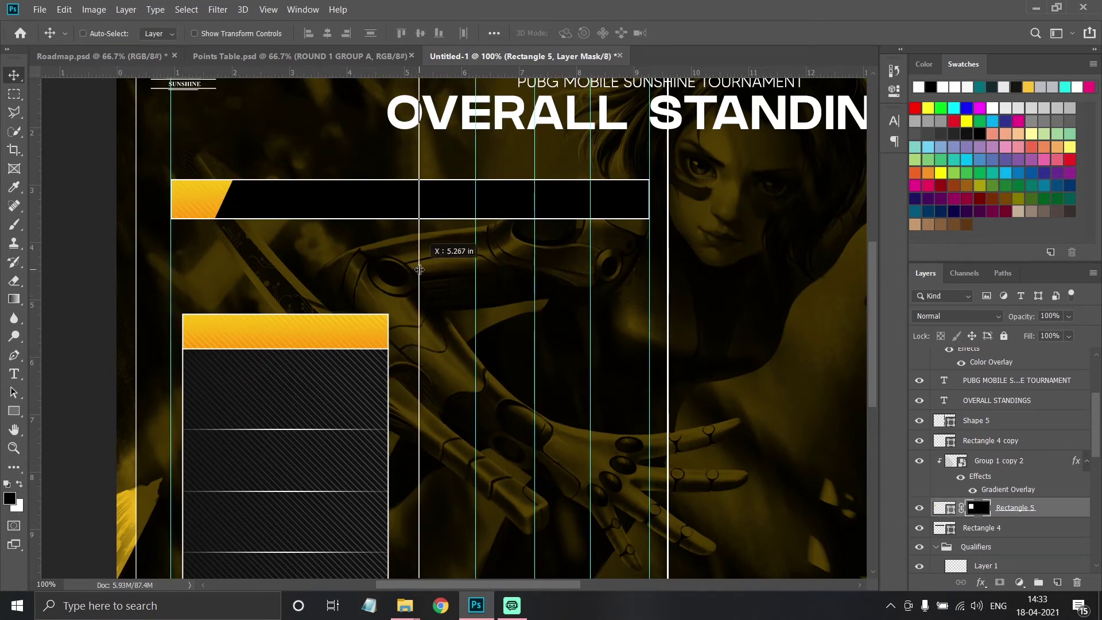
Draw a slanted white divider line inside the header bar, replacing a first attempt
alt+scroll(420, 269, up, 2)
key(u)
drag(406, 313, 375, 381)
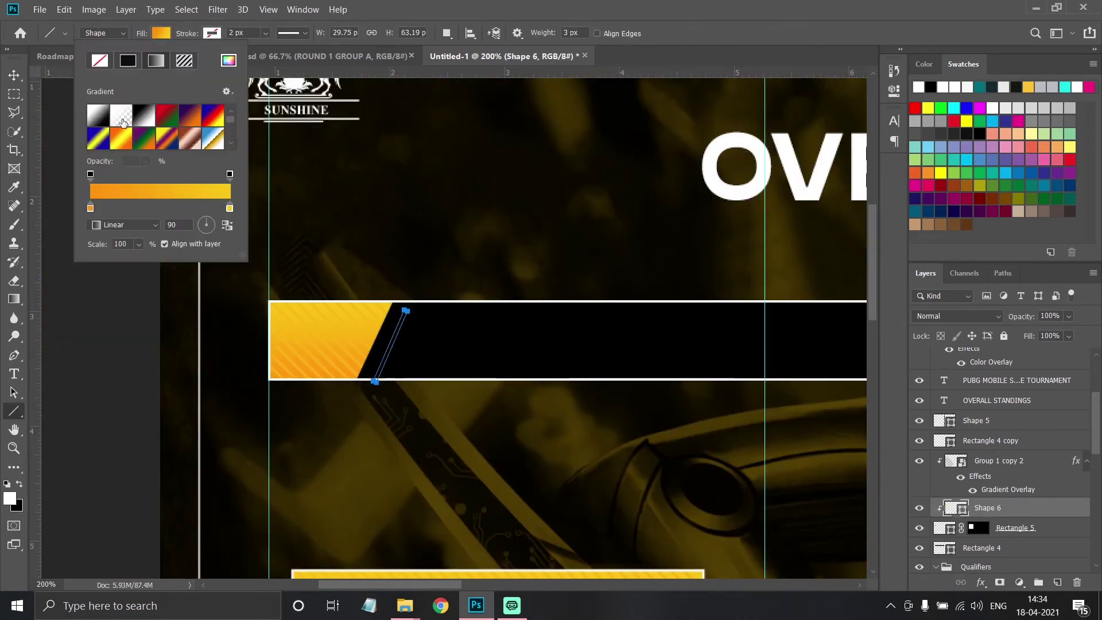
key(v)
key(Delete)
key(u)
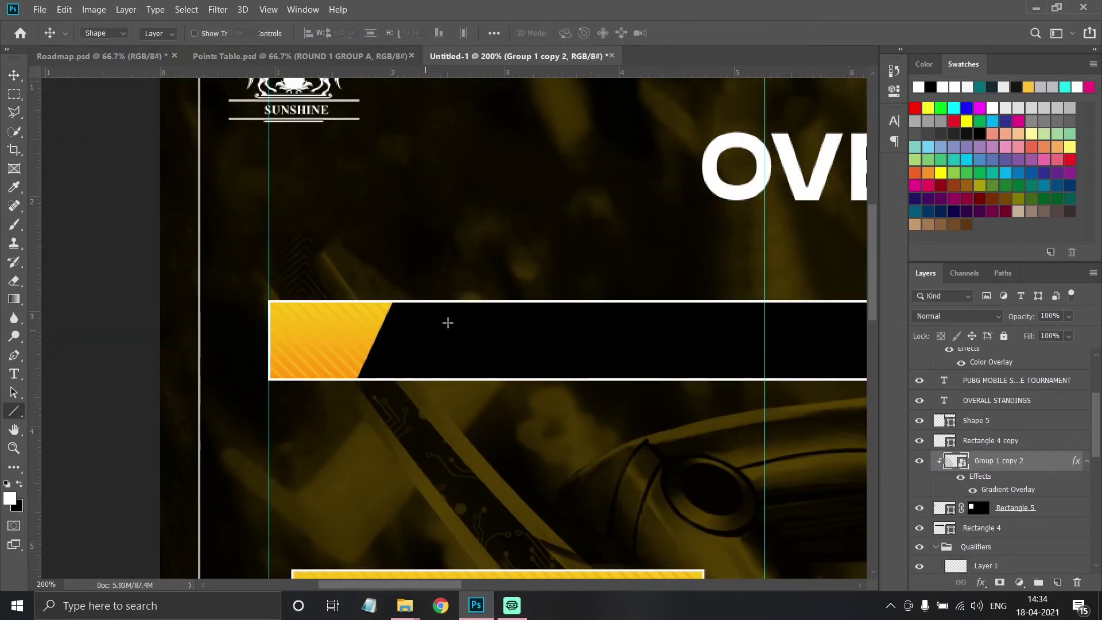
drag(372, 371, 375, 371)
Duplicate the divider across the bar to make four slanted dividers
click(578, 585)
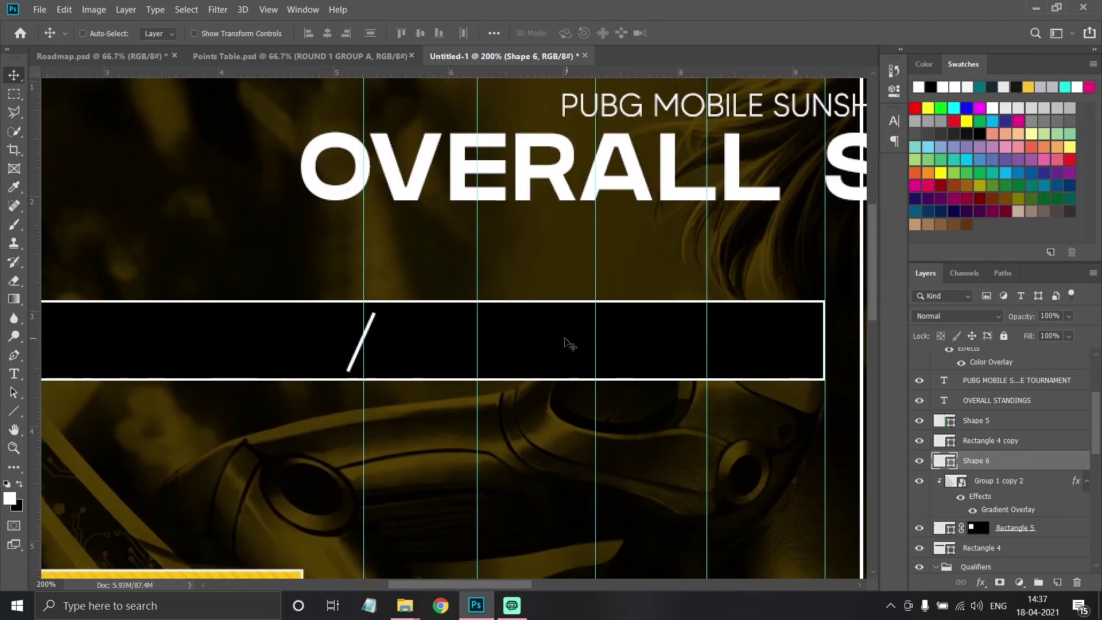
drag(566, 339, 798, 339)
key(alt+shift+bracketleft)
key(alt+shift+bracketleft)
key(alt+shift+bracketleft)
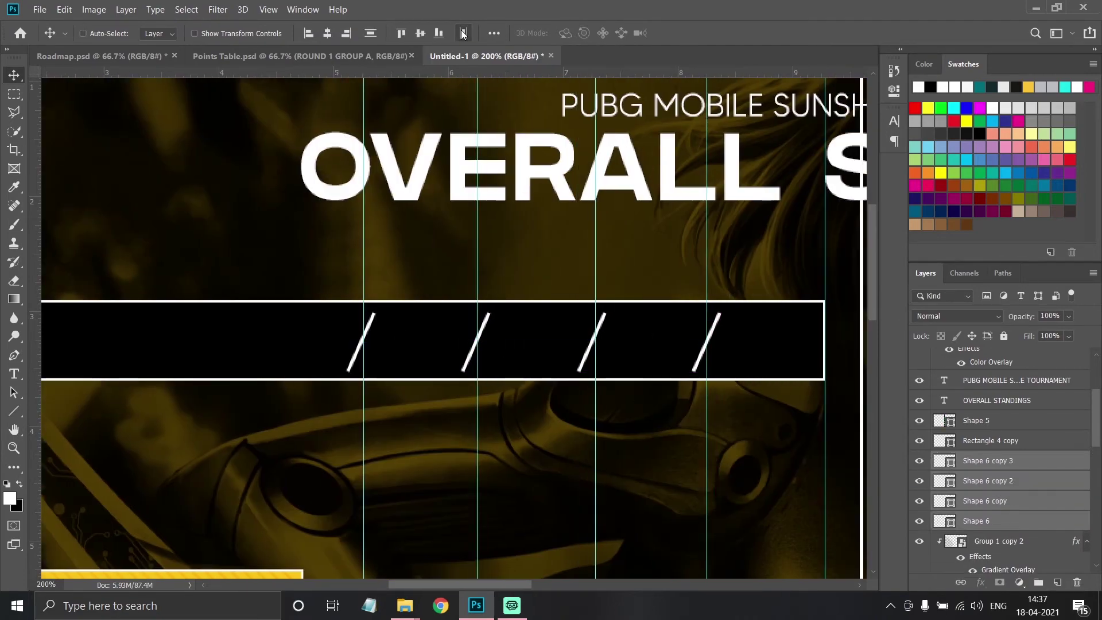
scroll(151, 160, down, 3)
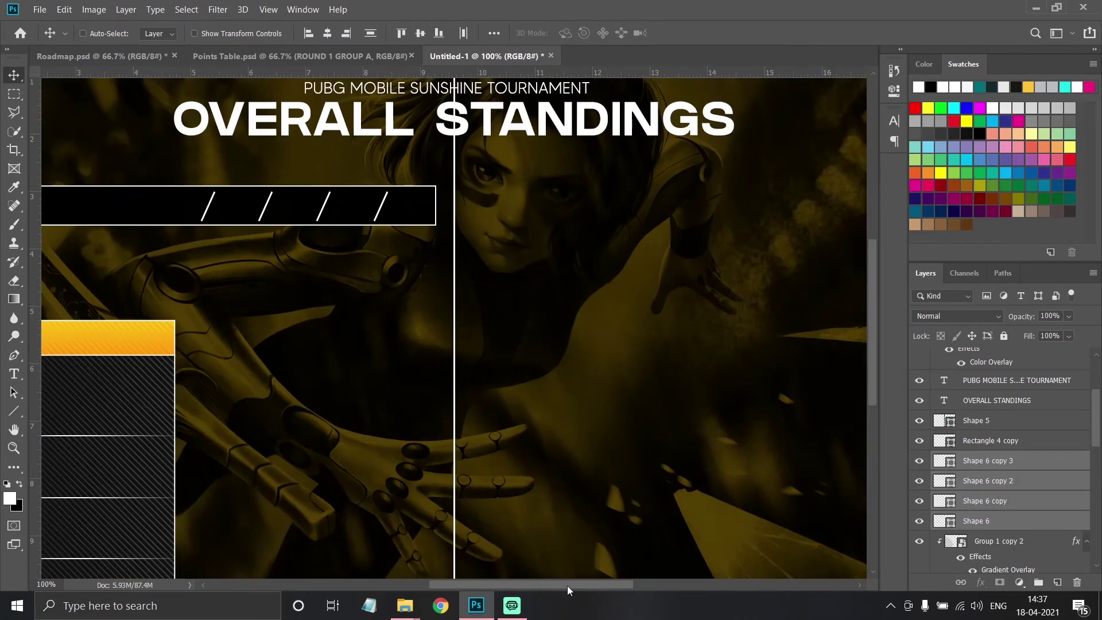
scroll(151, 161, up, 4)
Mask out the bar's outline behind each of the slanted dividers
key(m)
drag(166, 298, 192, 461)
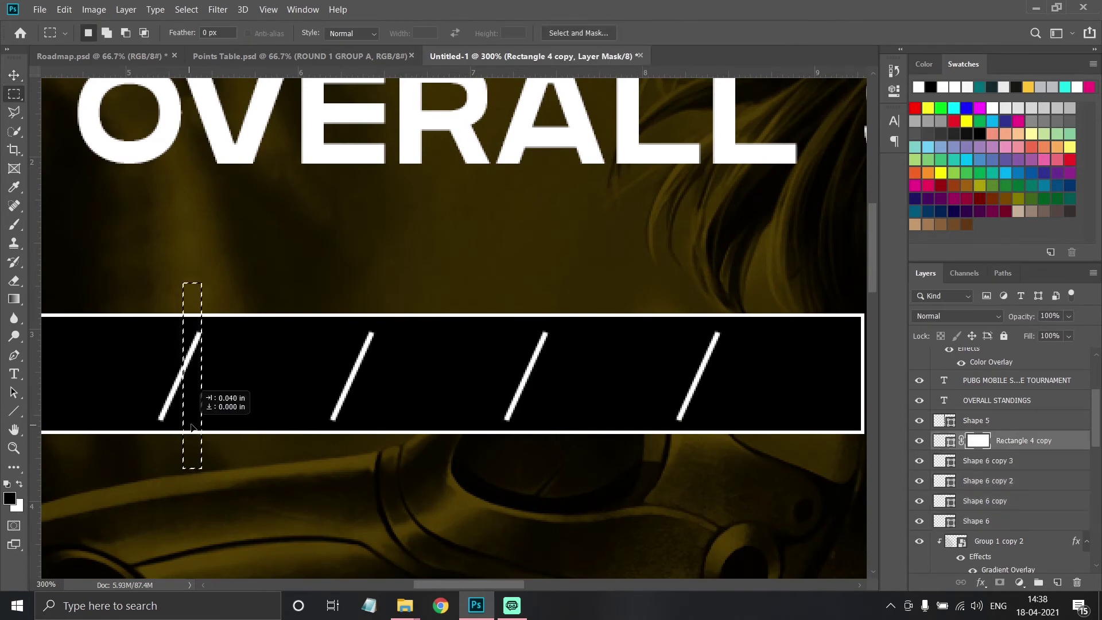
right_click(195, 405)
click(241, 322)
right_click(370, 316)
click(402, 495)
drag(502, 259, 550, 454)
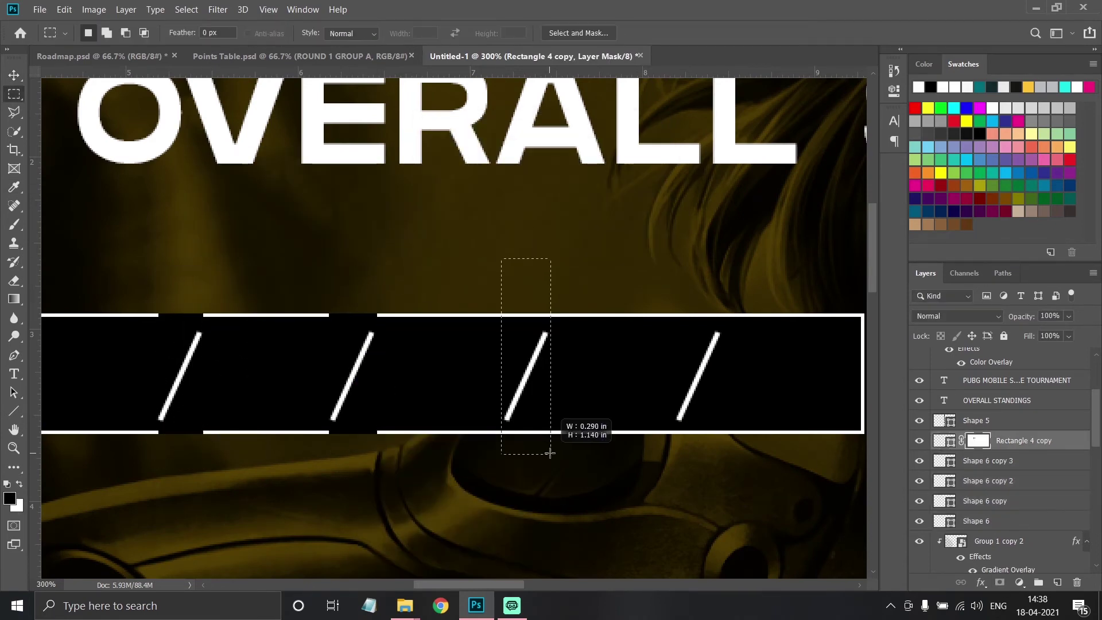
right_click(712, 446)
scroll(516, 178, down, 2)
scroll(516, 178, down, 2)
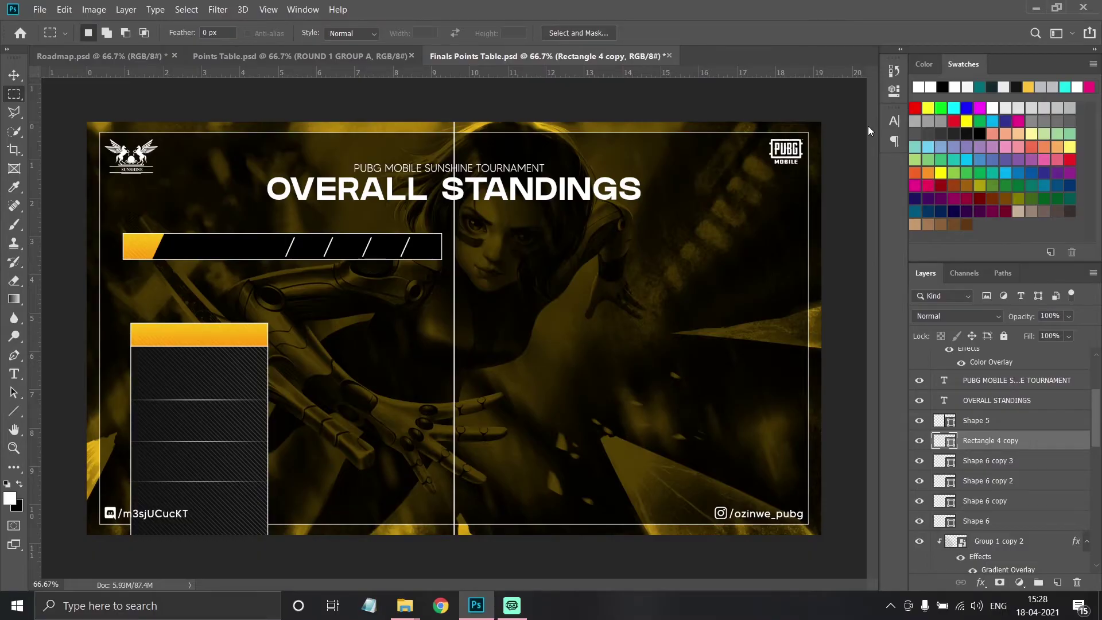
Move Group 1 below Rectangle 5 and review its gradient overlay style
key(v)
scroll(998, 460, down, 3)
drag(997, 428, 997, 551)
right_click(1008, 419)
key(Escape)
key(ctrl+1)
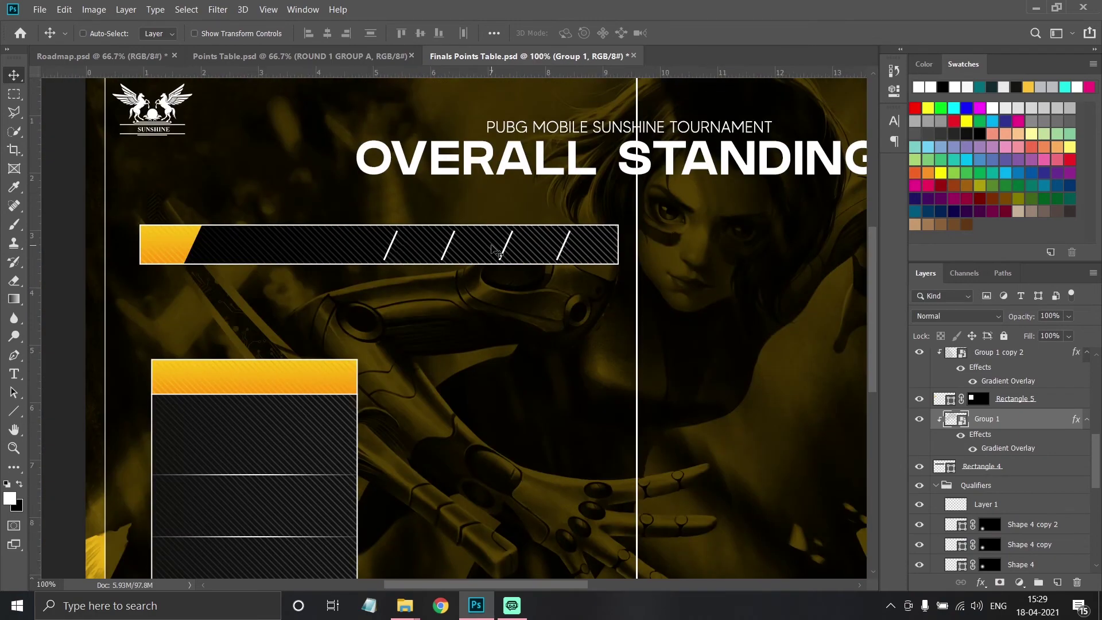
double_click(1008, 448)
key(Return)
Delete the lower-left table box and zoom in on the header bar's top divider
key(Delete)
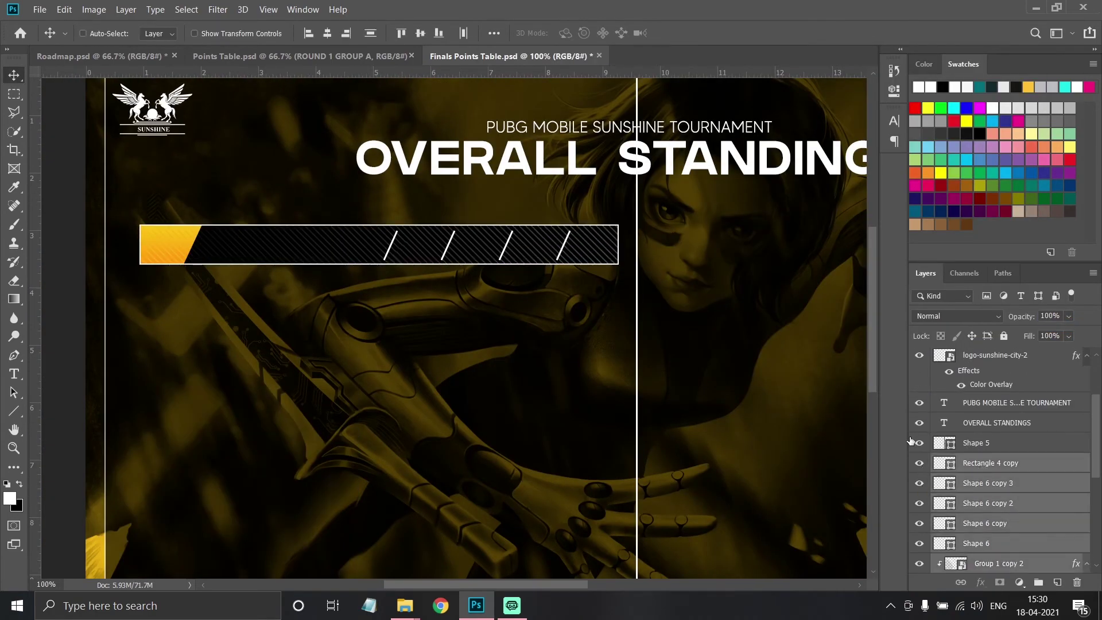
scroll(910, 440, down, 1)
key(ctrl+plus)
click(915, 437)
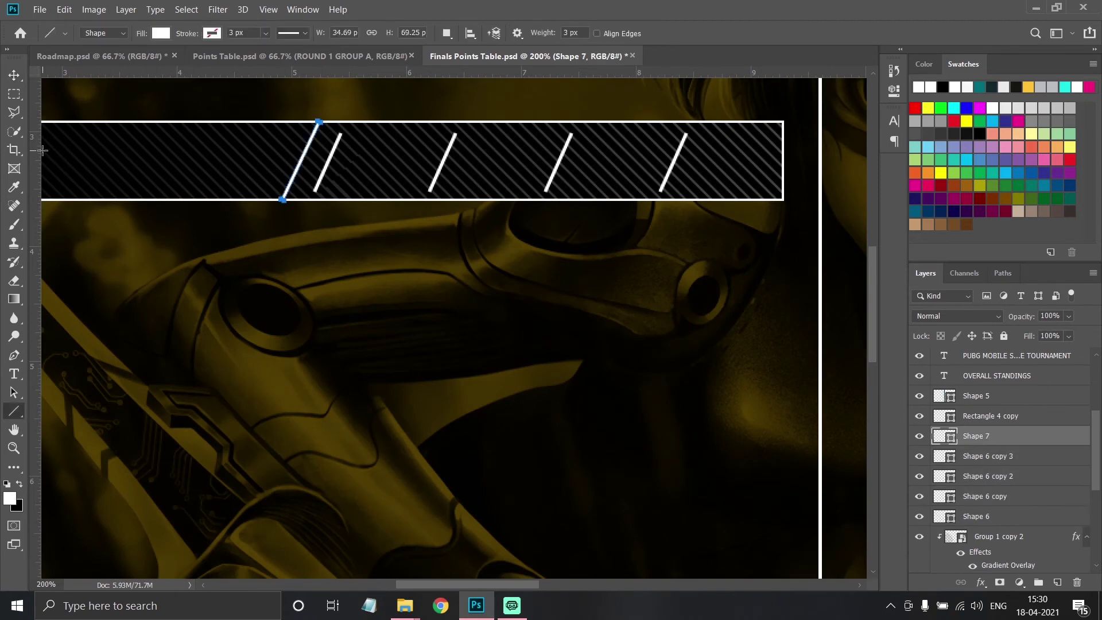
Draw a longer slanted divider across the bar and place an evenly spaced copy
drag(338, 121, 299, 198)
key(v)
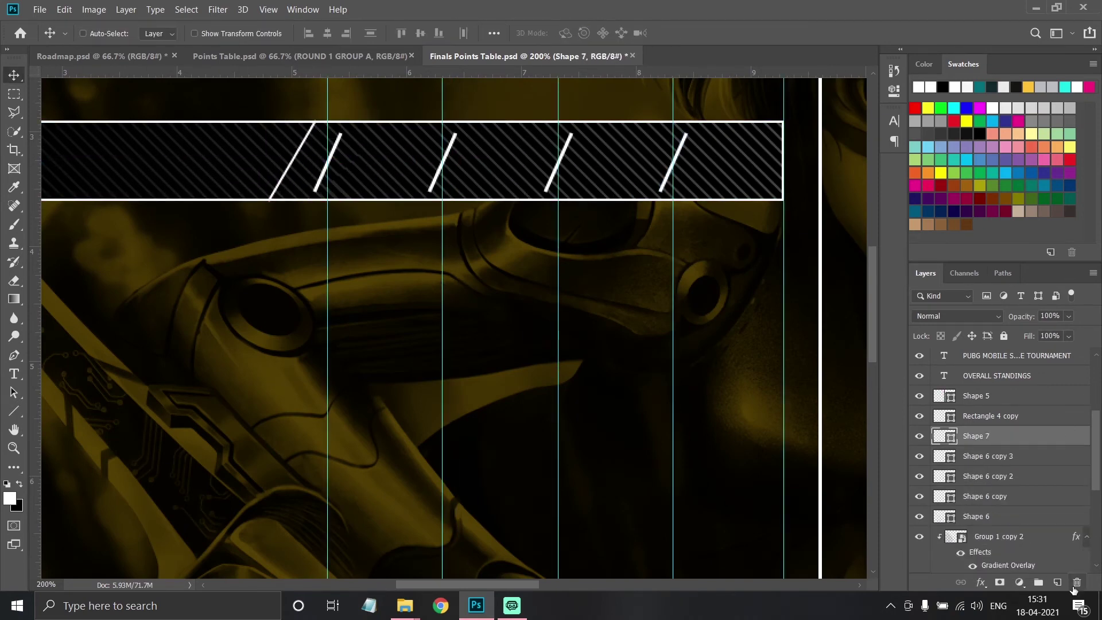
drag(321, 122, 279, 202)
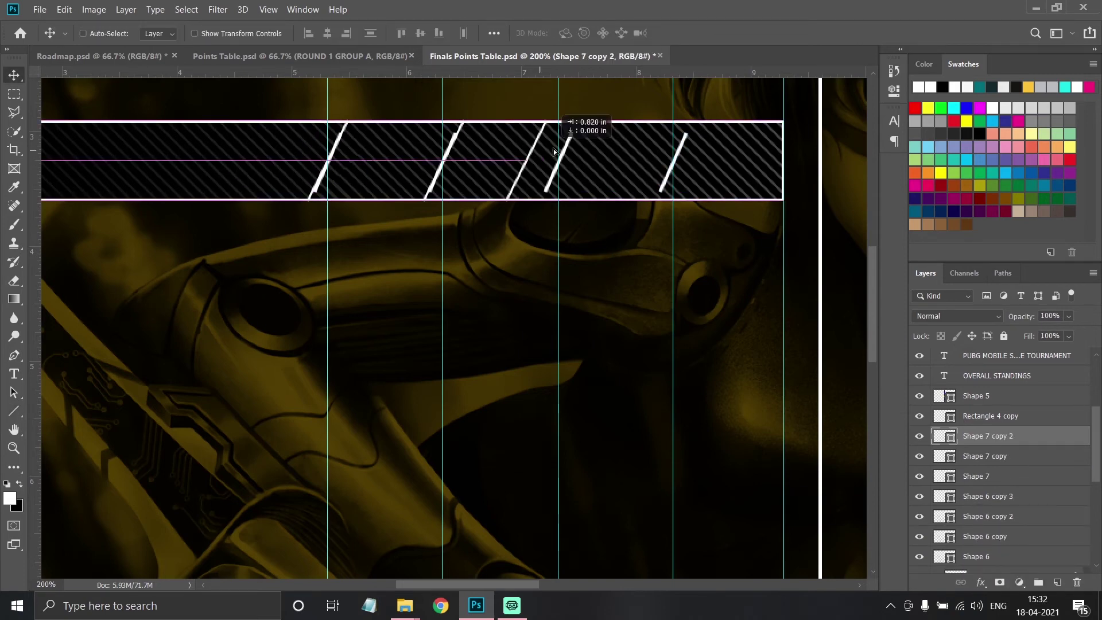
drag(553, 149, 574, 151)
Hide the first long divider with a black mask, restore the last slash, and group the dividers
key(alt+bracketleft)
key(alt+bracketleft)
key(alt+bracketleft)
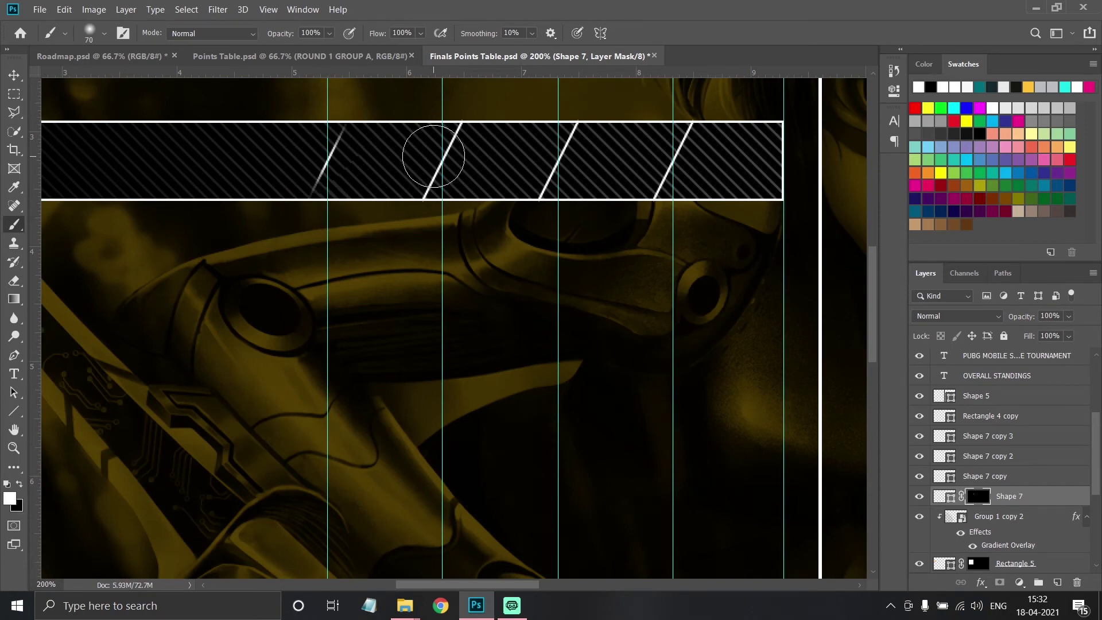
key(ctrl+i)
key(ctrl+minus)
key(ctrl+minus)
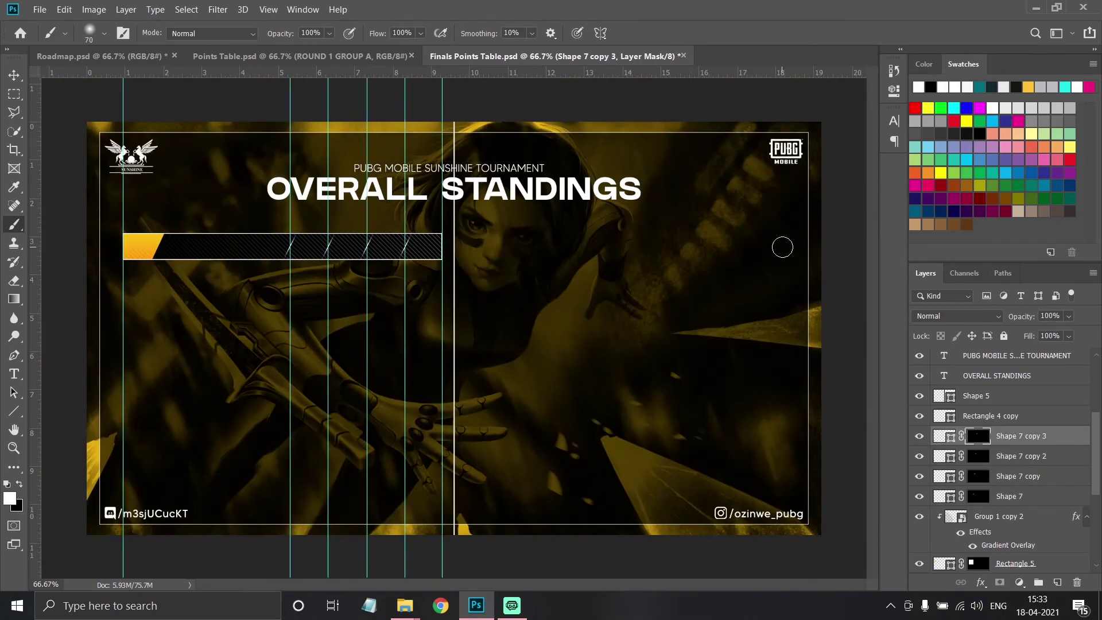
drag(985, 438, 1074, 581)
key(ctrl+plus)
key(ctrl+plus)
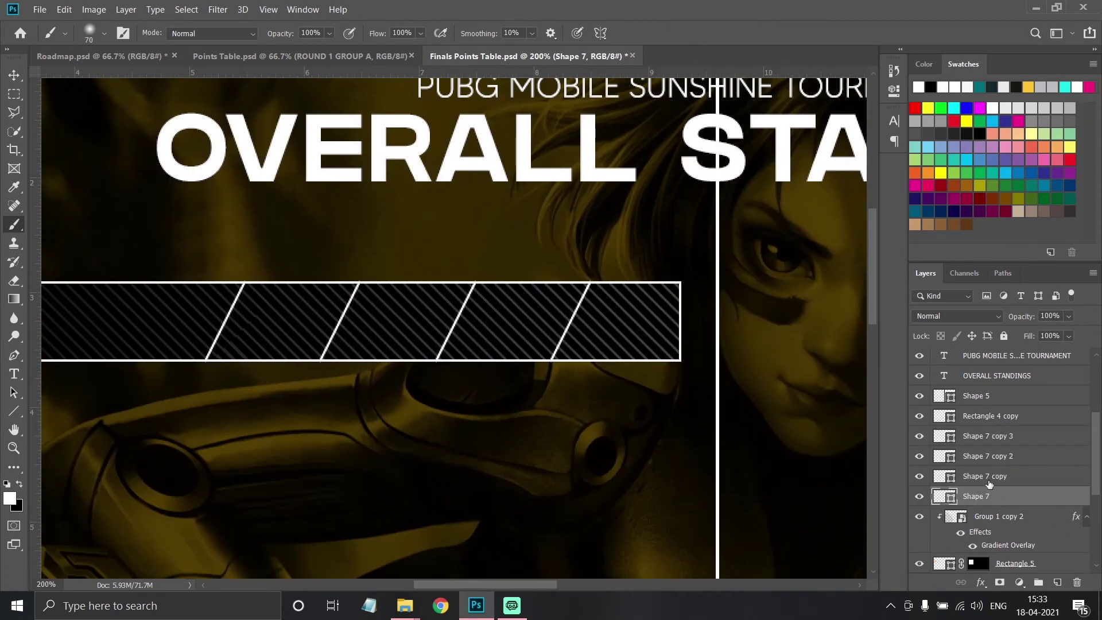
key(ctrl+g)
key(m)
key(ctrl+minus)
key(ctrl+minus)
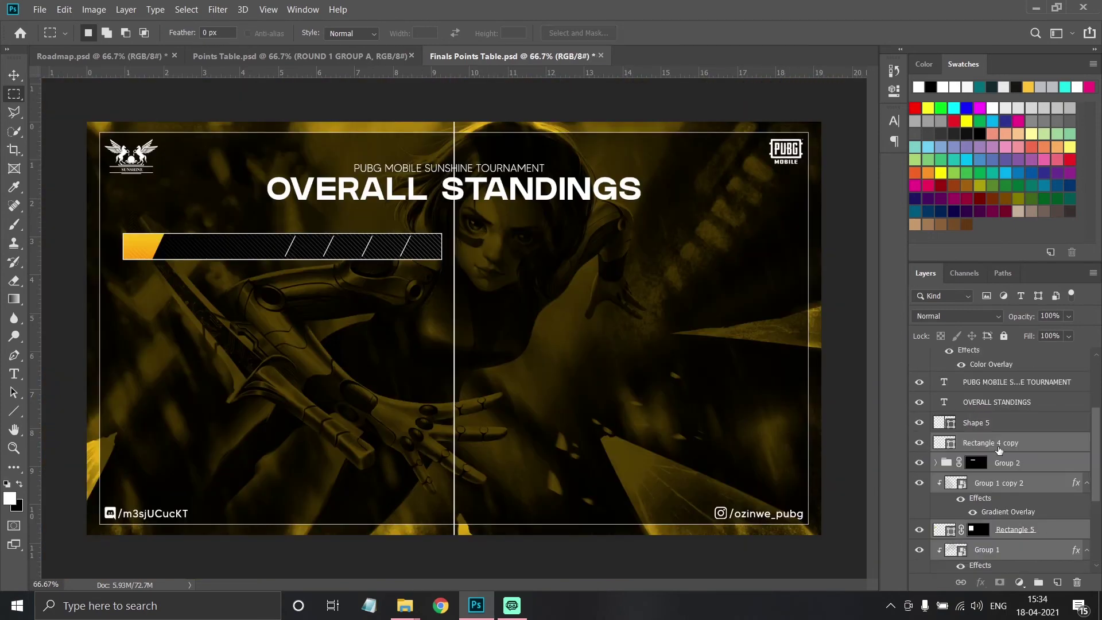
Duplicate the striped cell into eight rows and group them as Left Table
scroll(1004, 460, up, 5)
key(v)
mouse_move(999, 357)
mouse_down()
mouse_move(1074, 564)
mouse_move(1057, 582)
mouse_up()
drag(296, 247, 296, 325)
shift+click(999, 357)
drag(296, 276, 295, 398)
shift+click(999, 498)
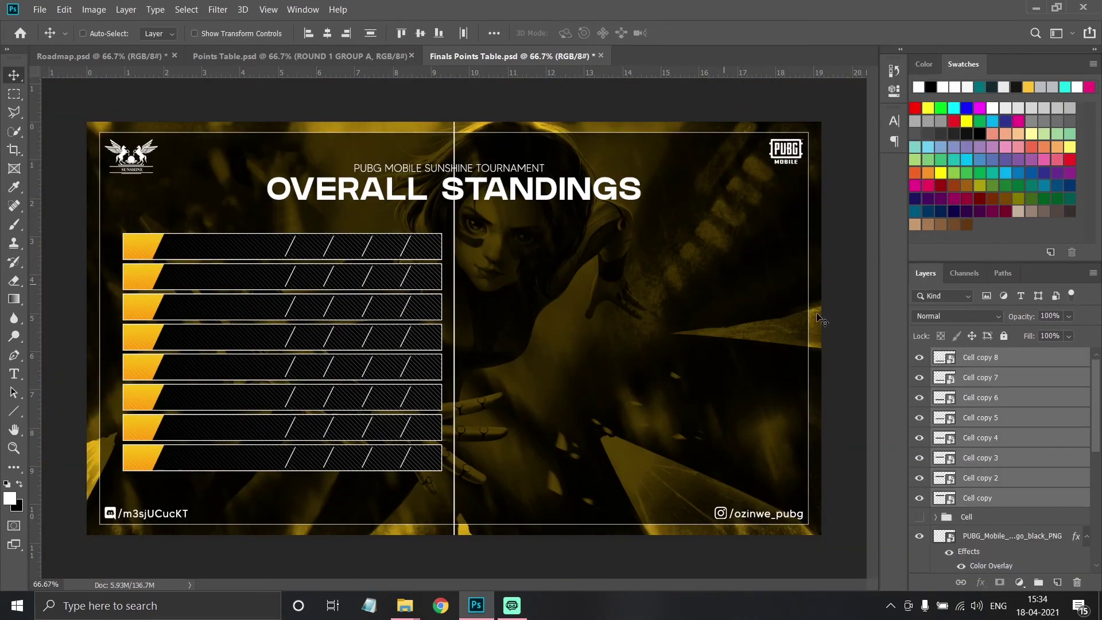
key(ctrl+g)
key(ctrl+plus)
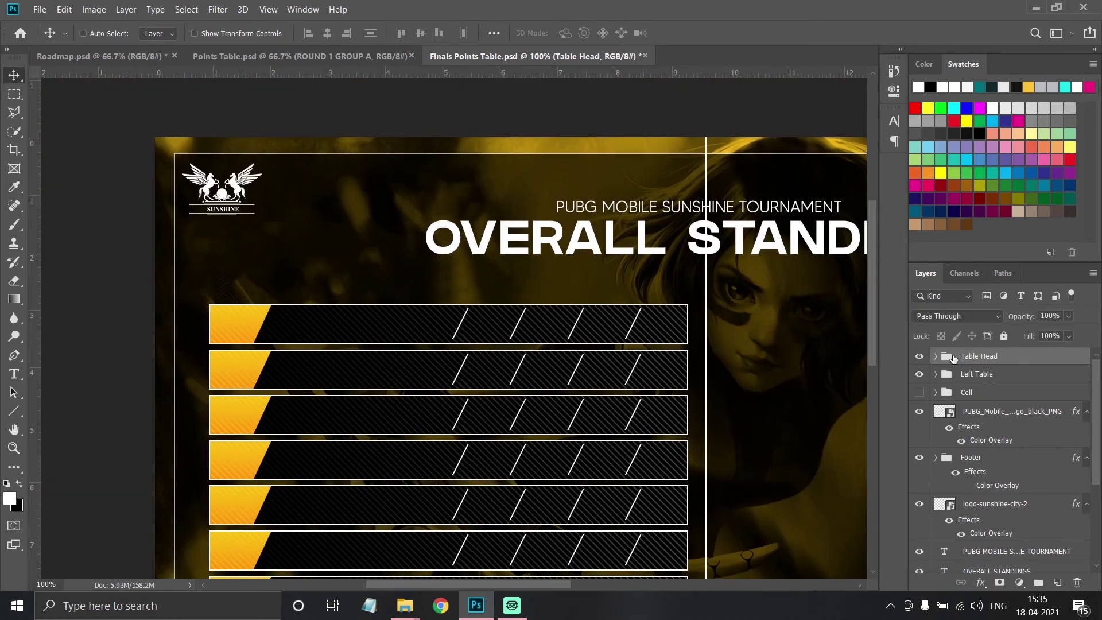
Copy a cell for the header and transform it into a thin solid yellow bar
right_click(993, 395)
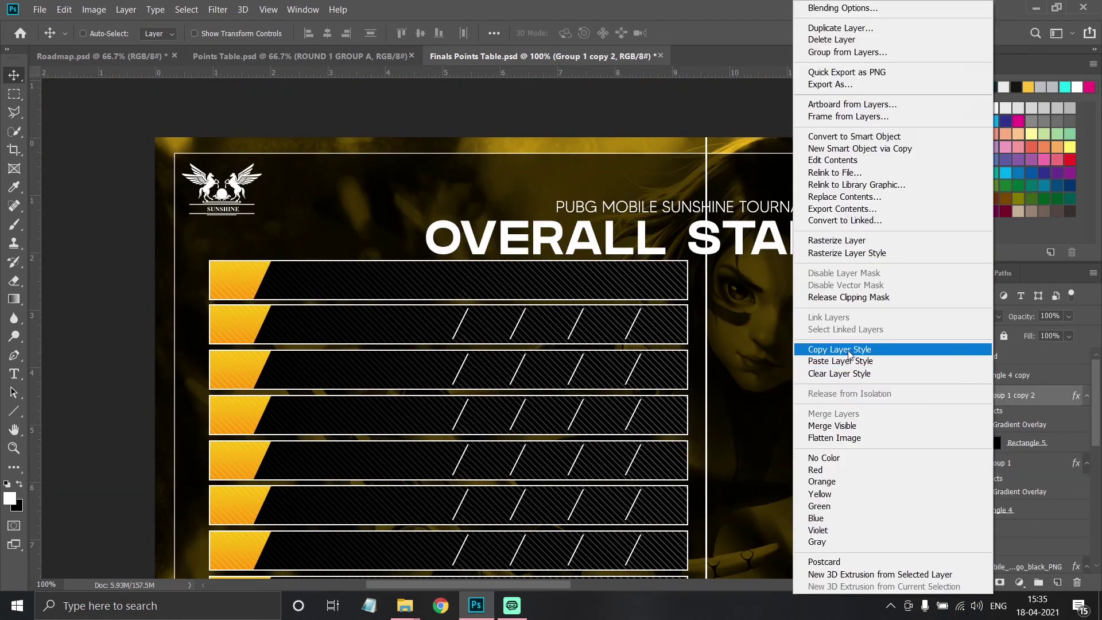
key(Escape)
key(ctrl+z)
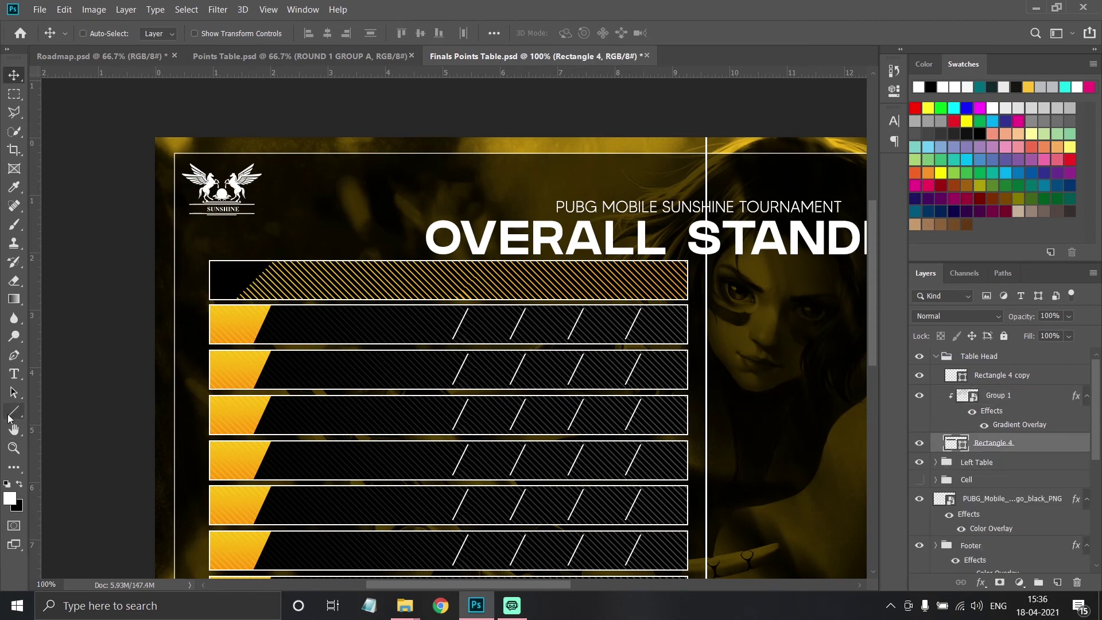
mouse_move(402, 280)
mouse_down()
mouse_move(443, 318)
mouse_move(456, 290)
mouse_up()
shift+click(1013, 451)
key(ctrl+t)
key(Return)
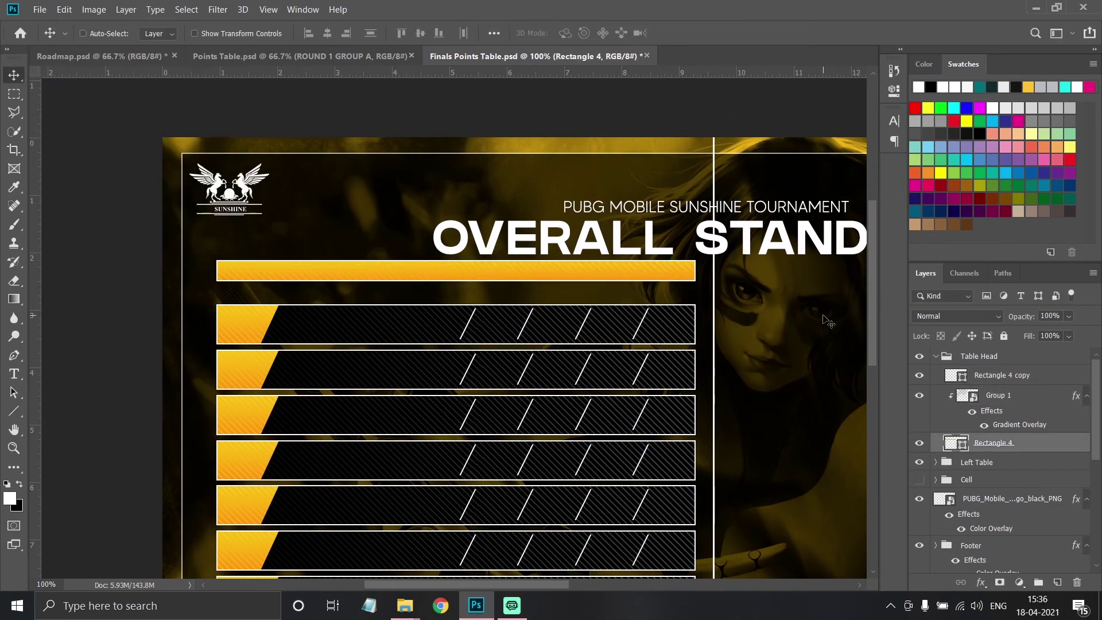
Move the header bar down just above the rows and add the RANK label
shift+click(993, 374)
drag(377, 224, 377, 243)
key(t)
click(243, 264)
text(#)
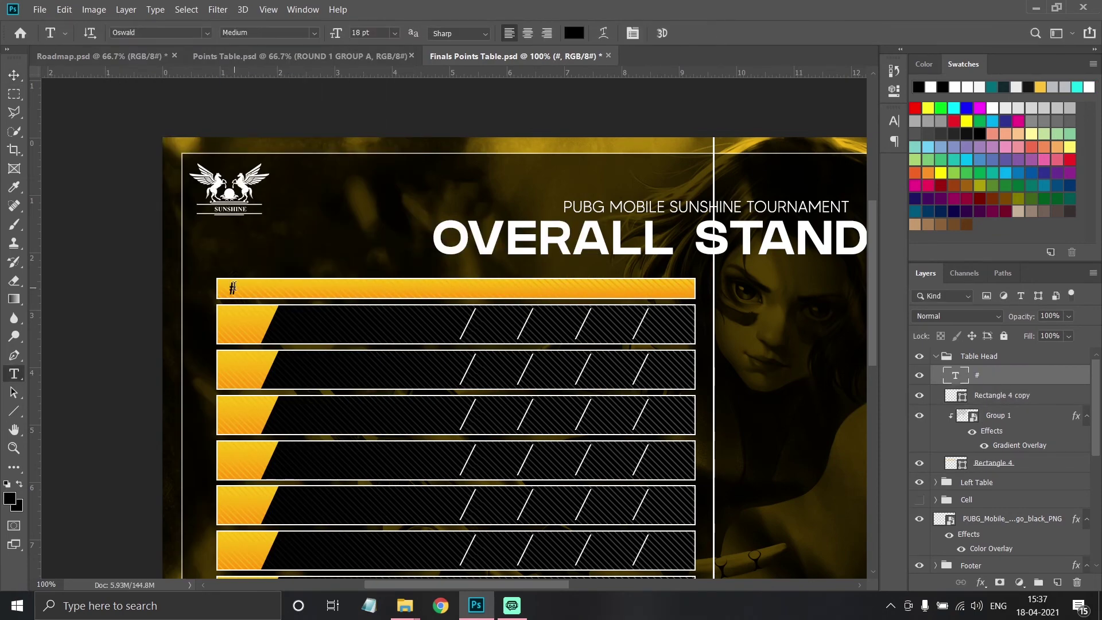
text(RANK)
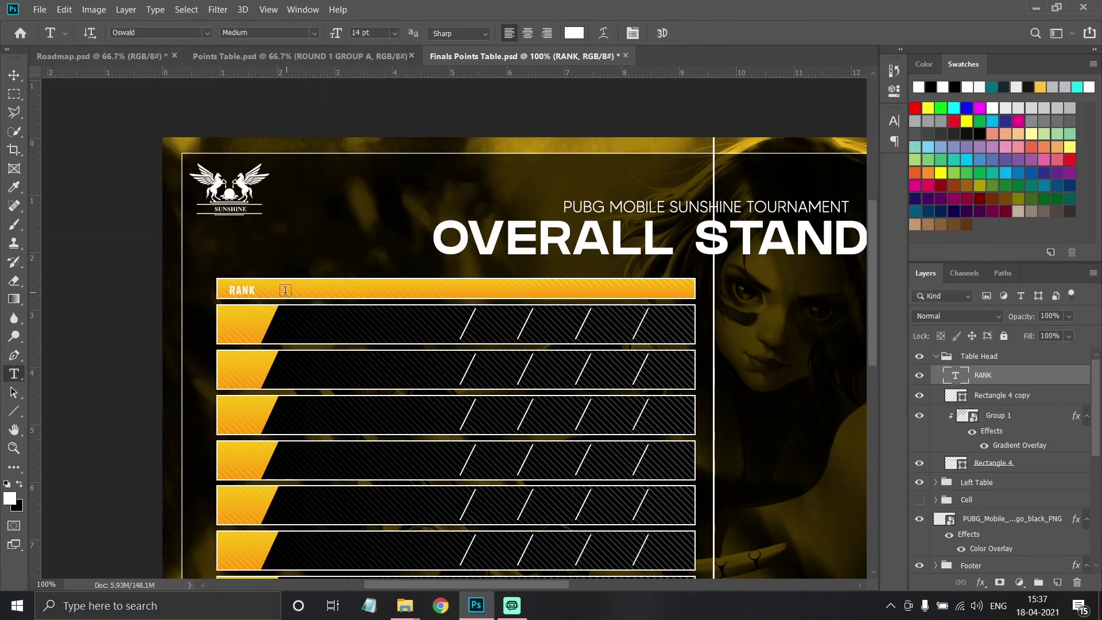
Add the TEAM NAME label at 14 pt and WWCD, and nudge POS. left
click(297, 290)
text(TEAM NAME)
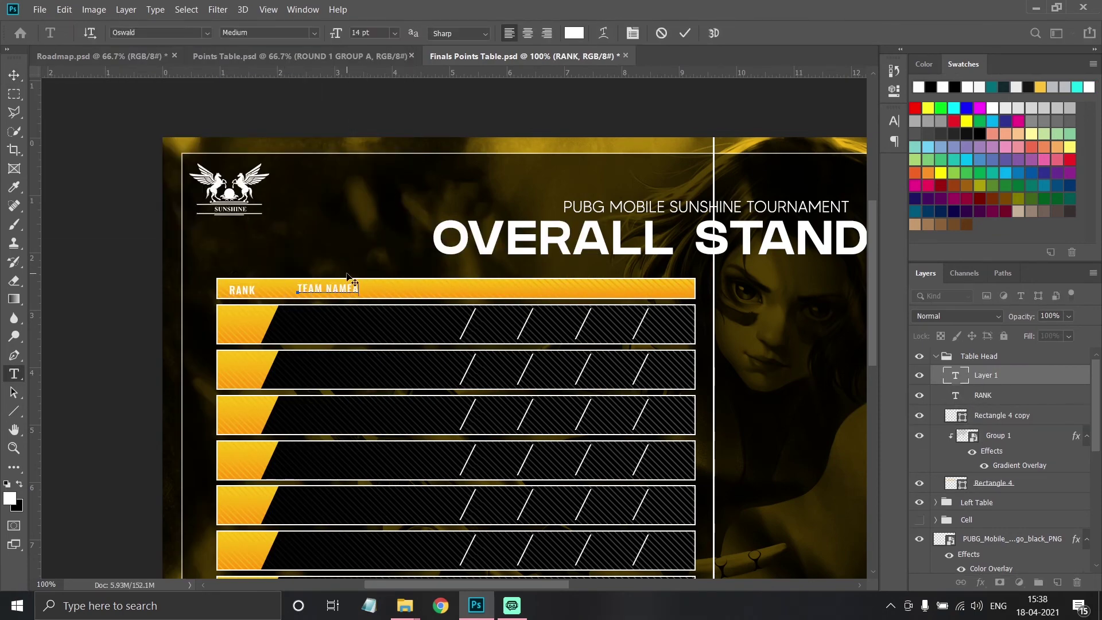
click(894, 120)
click(849, 252)
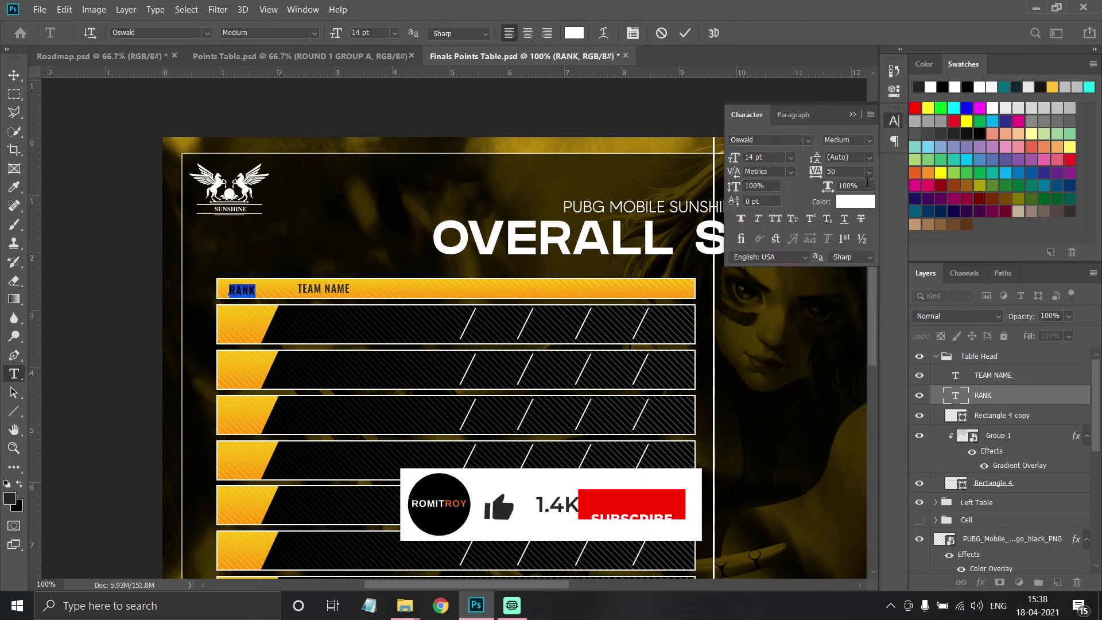
click(487, 287)
text(WWCD)
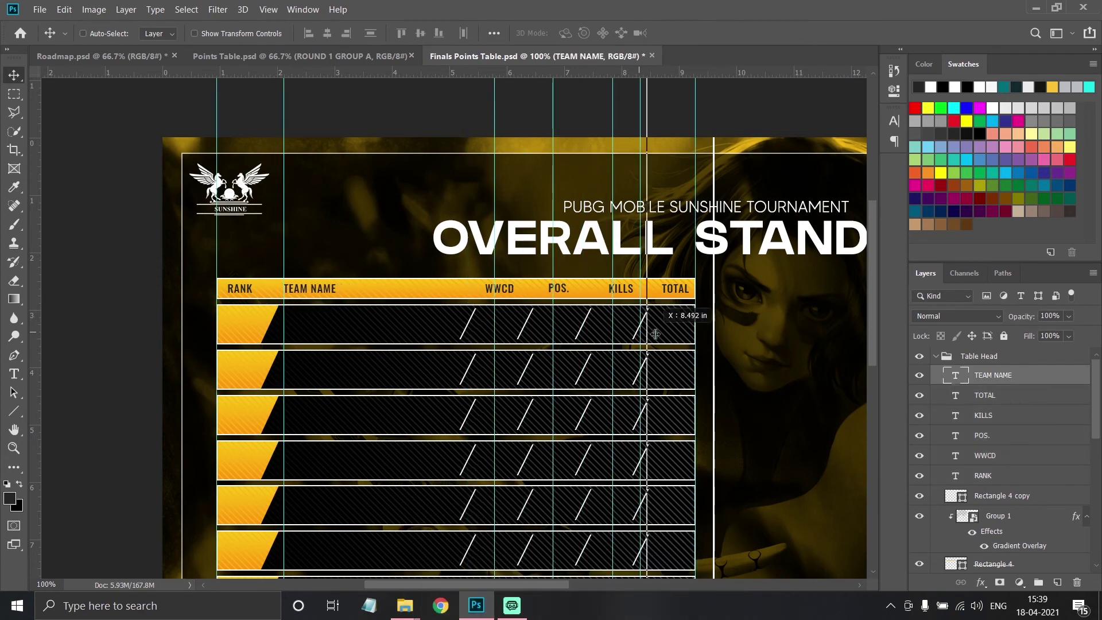
click(985, 437)
key(shift+Left)
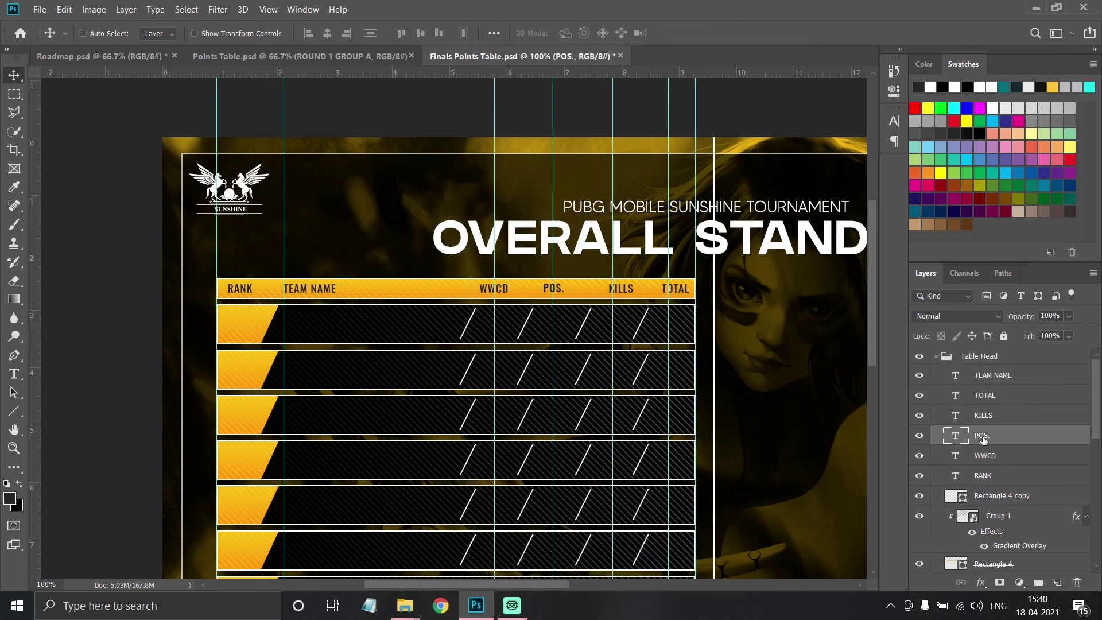
Add evenly spaced rank numbers 1 to 8 down the left table's rows
click(7, 375)
click(241, 335)
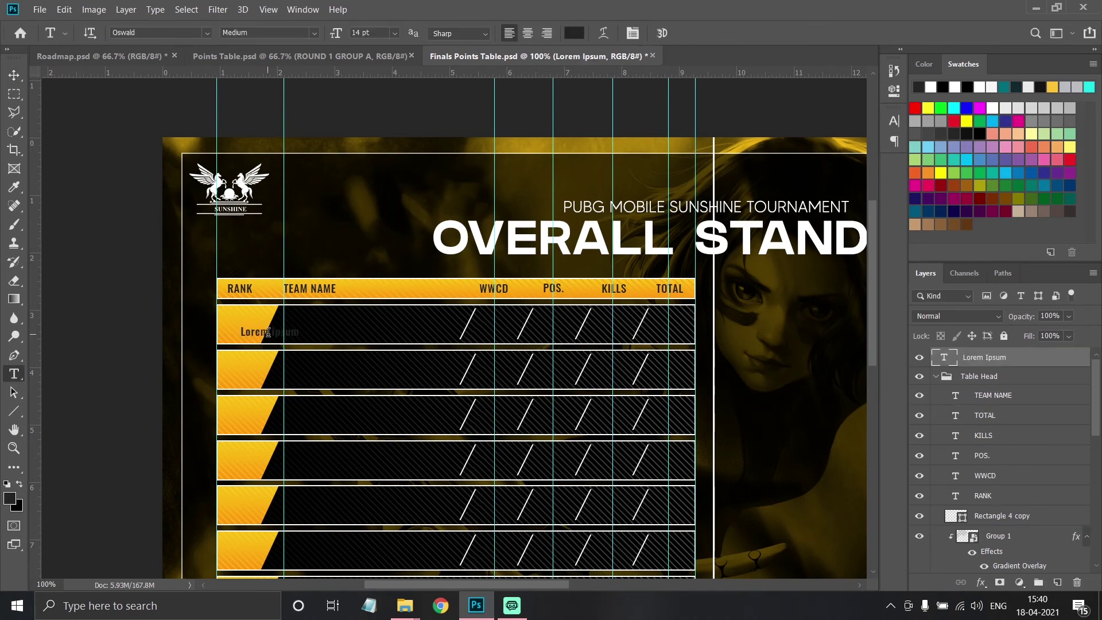
scroll(241, 326, down, 2)
key(ctrl+a)
key(ctrl+t)
click(833, 171)
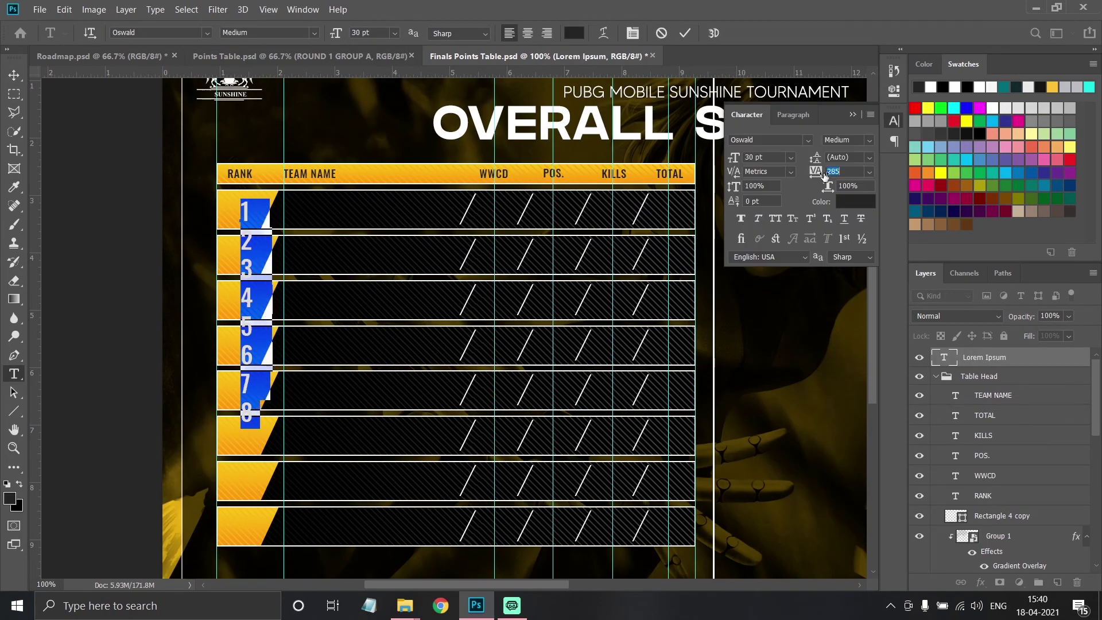
key(ctrl+Return)
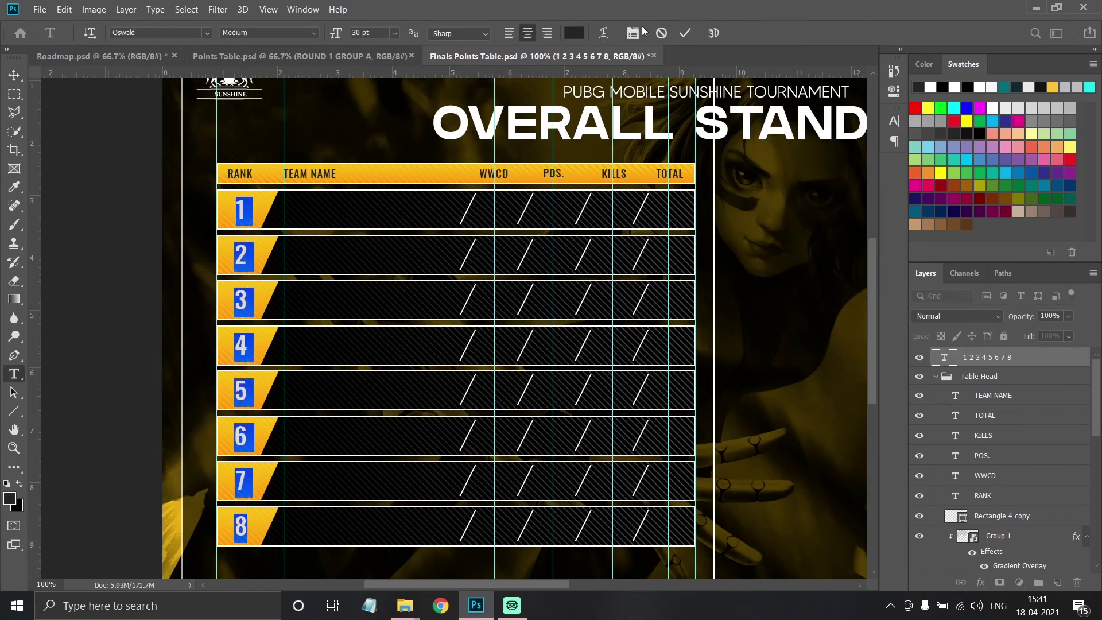
Fill the rows with TEAM NAME and zero columns under WWCD, POS., KILLS and TOTAL
click(9, 78)
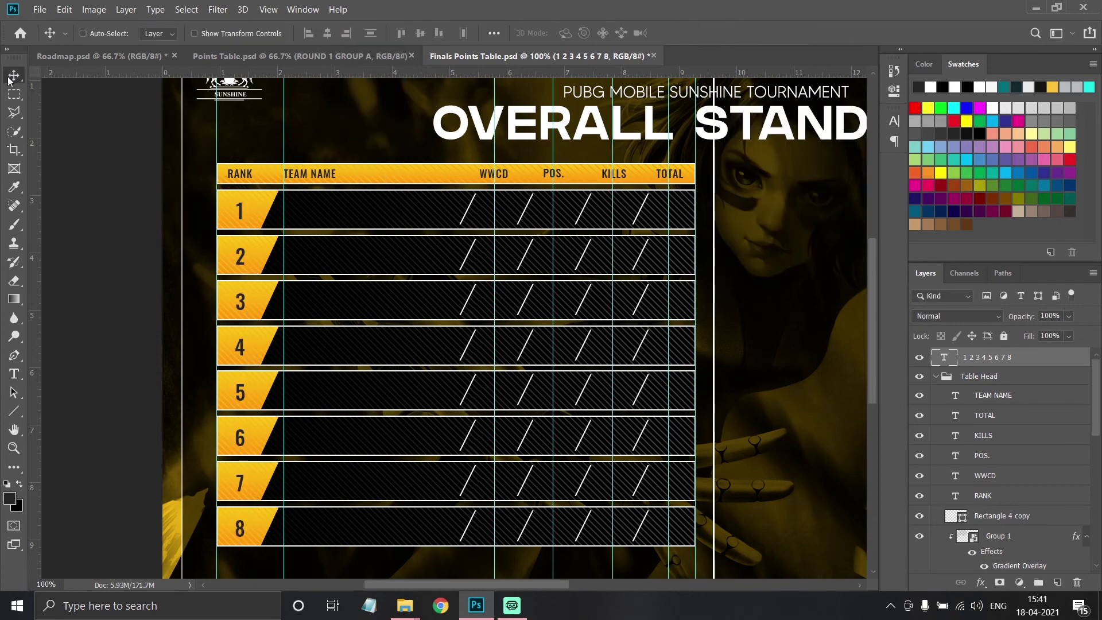
double_click(268, 212)
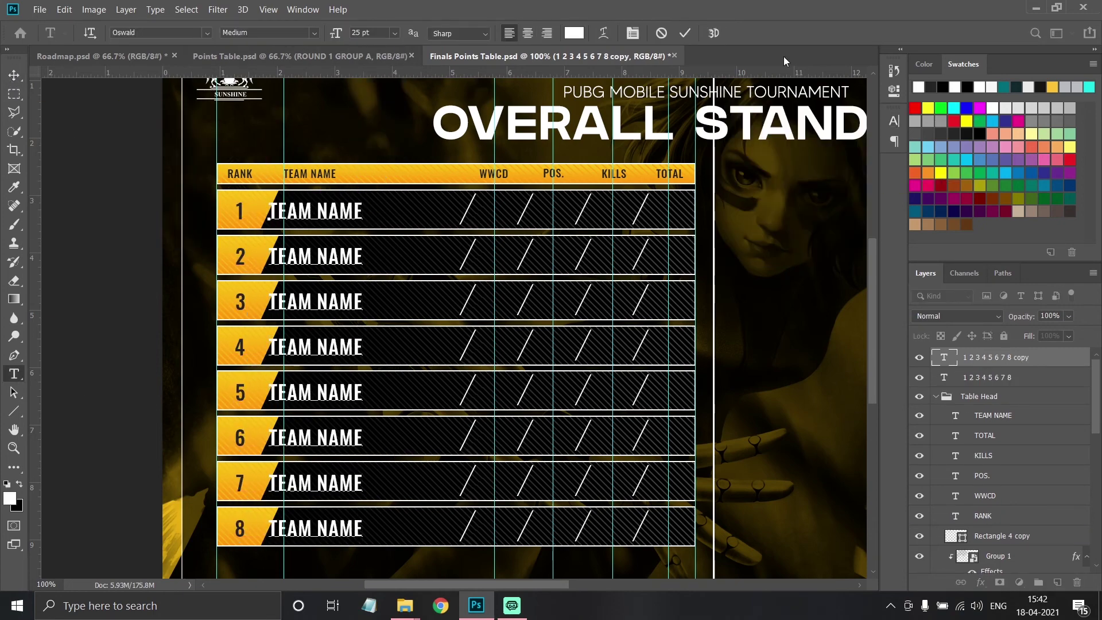
key(ctrl+Return)
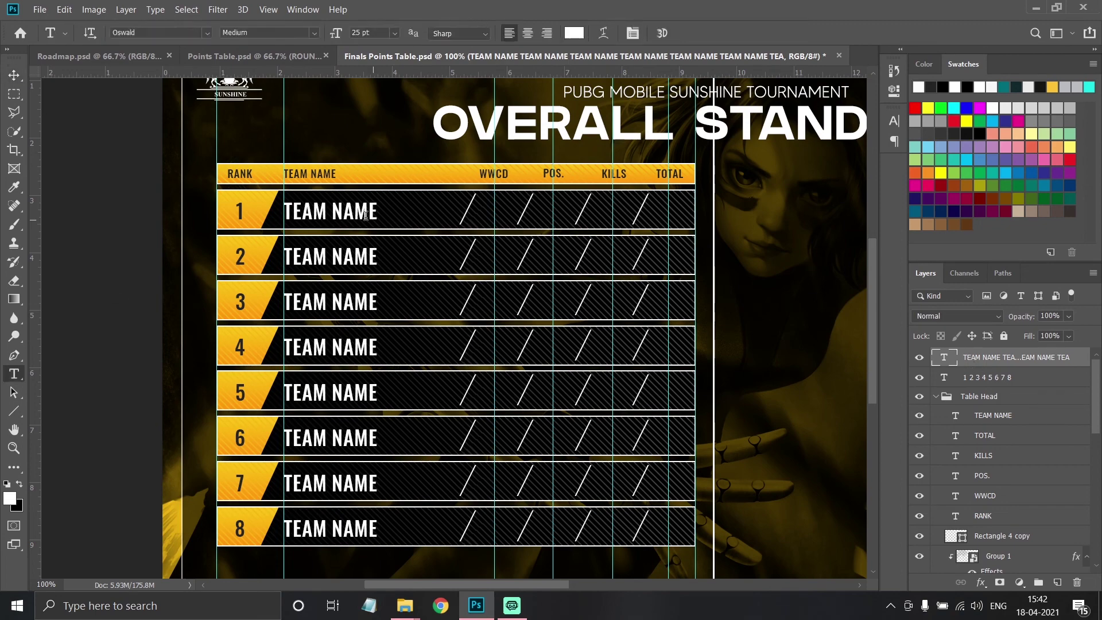
ctrl+alt+click(244, 270)
key(ctrl+Return)
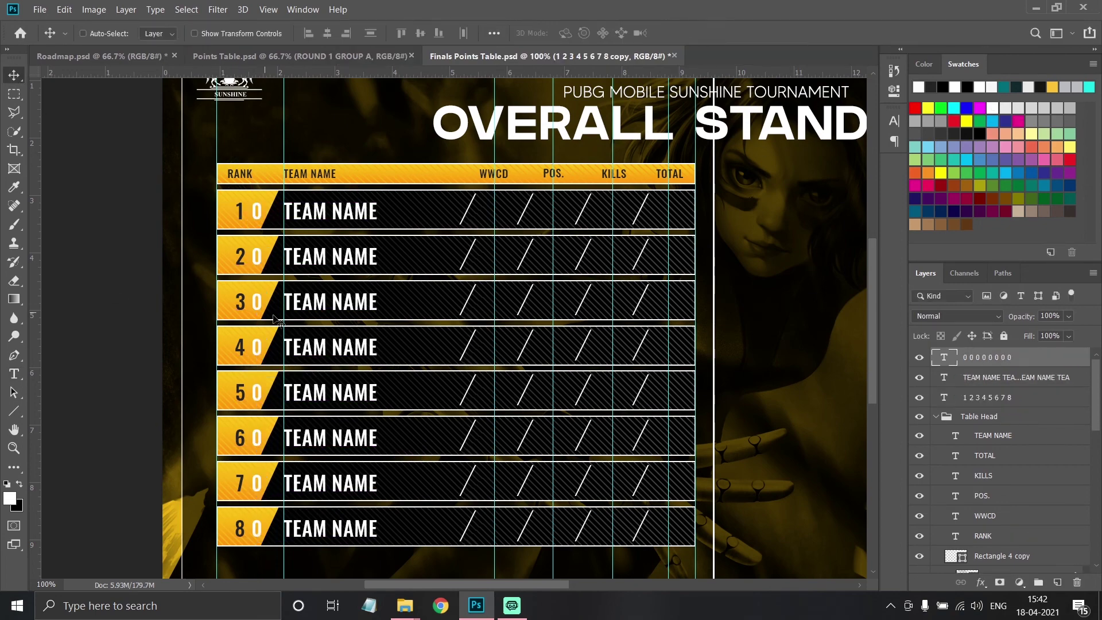
drag(494, 246, 613, 247)
drag(613, 247, 668, 247)
double_click(523, 529)
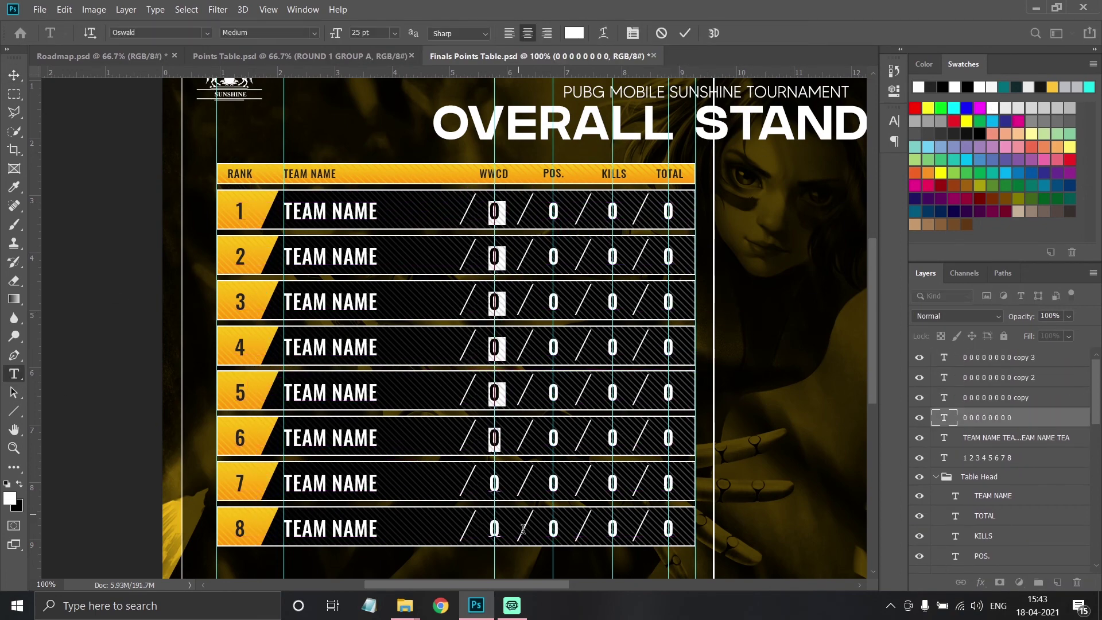
key(ctrl+Return)
Group all the table text layers into a group named 'Table Text'
key(ctrl+minus)
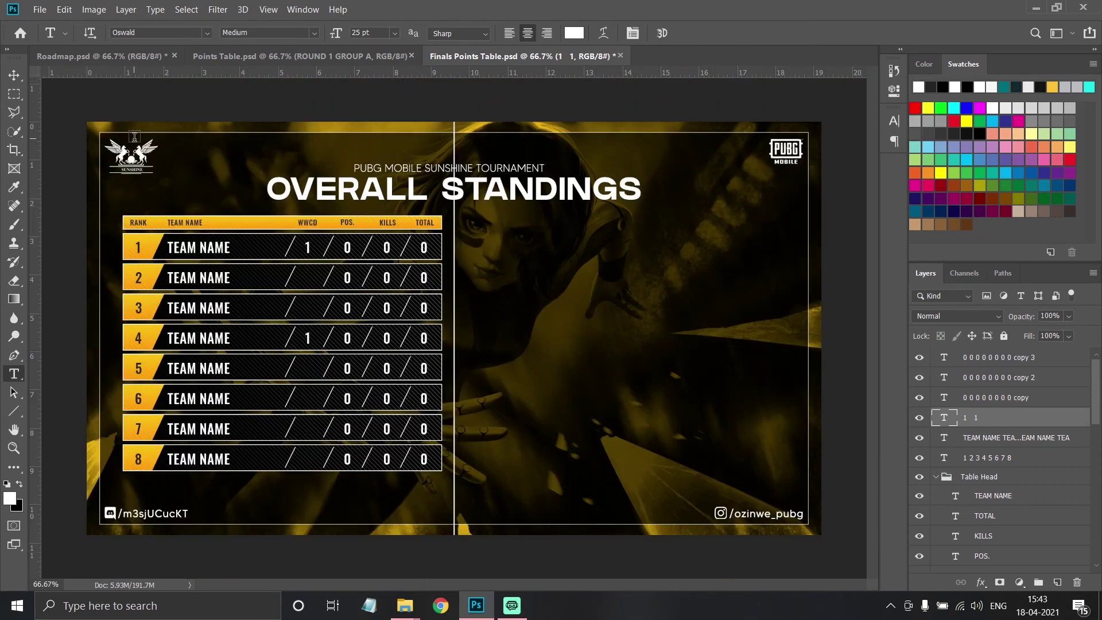
key(alt+bracketleft)
key(alt+bracketleft)
key(shift+alt+bracketright)
key(shift+alt+bracketright)
key(shift+alt+bracketright)
key(ctrl+g)
key(v)
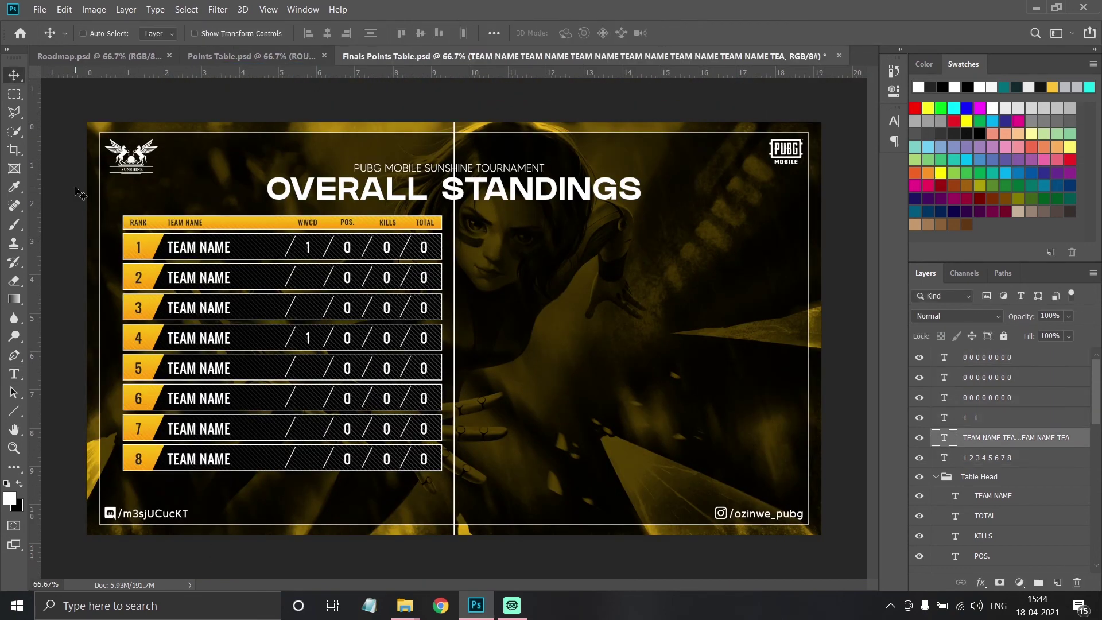
double_click(987, 356)
text(Table Text)
key(Return)
Duplicate the table to the right with ranks 9–16, and copy the heading from Points Table
drag(346, 291, 690, 291)
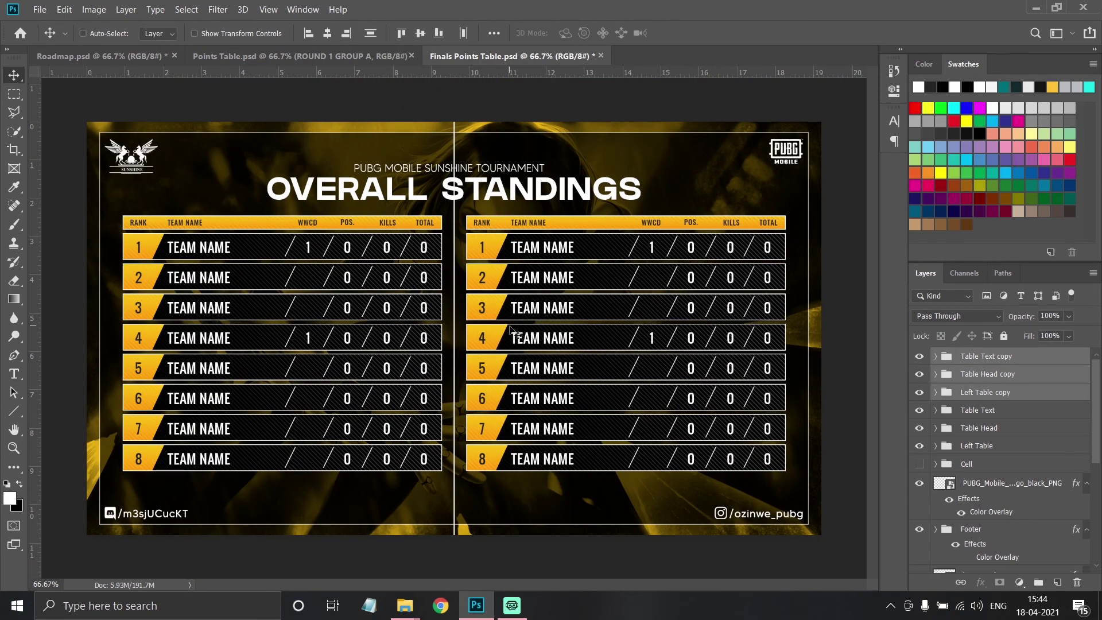
key(t)
click(482, 283)
key(ctrl+Return)
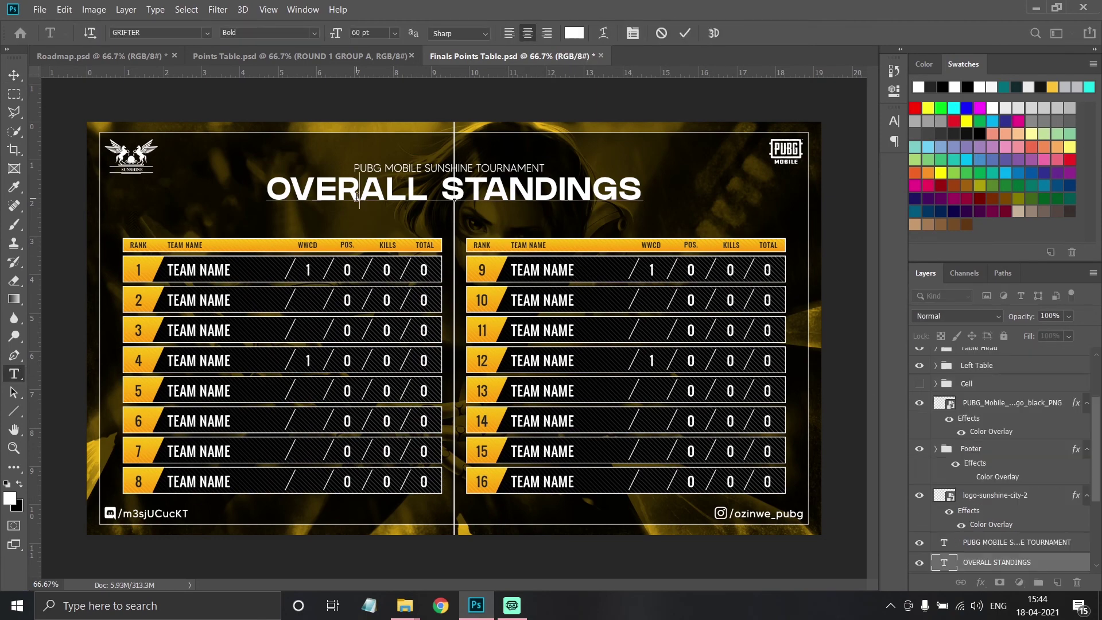
key(ctrl+shift+Tab)
key(ctrl+Tab)
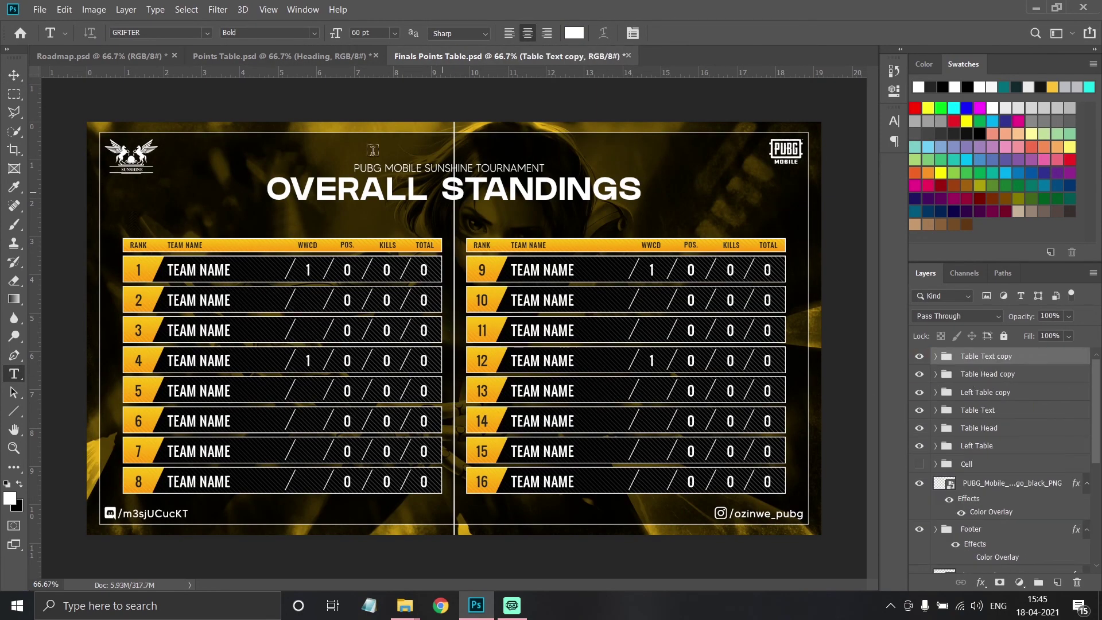
key(ctrl+shift+Tab)
Paste the styled heading into Finals Points Table and change the subtitle to FINAL DAY 1
click(958, 426)
key(ctrl+Tab)
key(ctrl+v)
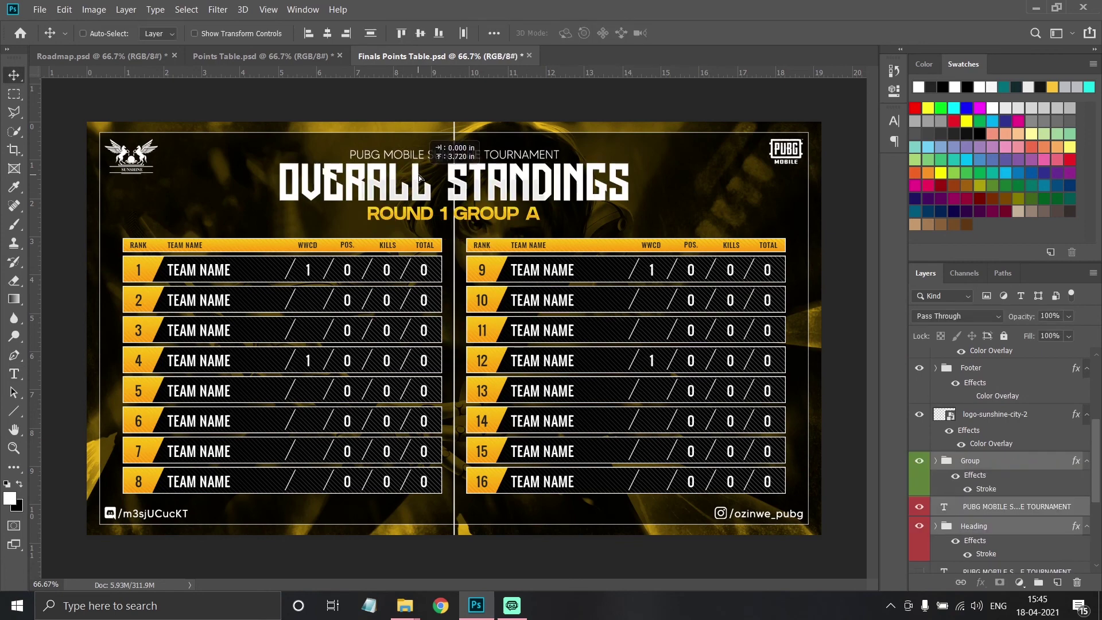
double_click(955, 526)
key(ctrl+Return)
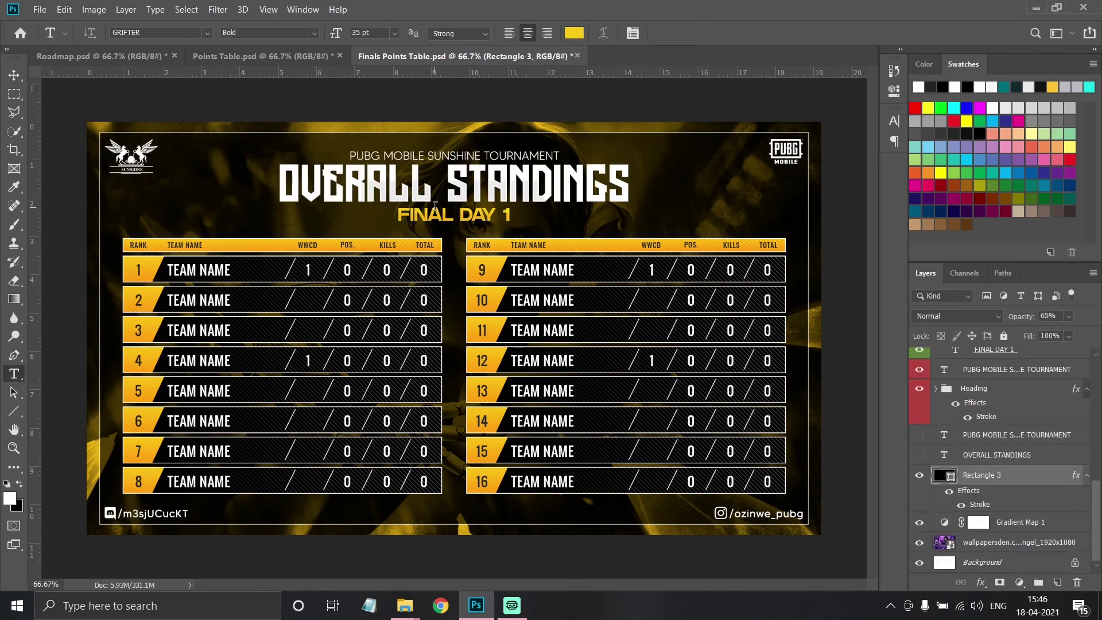
Select all heading layers and nudge the heading slightly up into place
key(v)
click(963, 387)
scroll(962, 386, up, 1)
shift+click(973, 481)
click(371, 34)
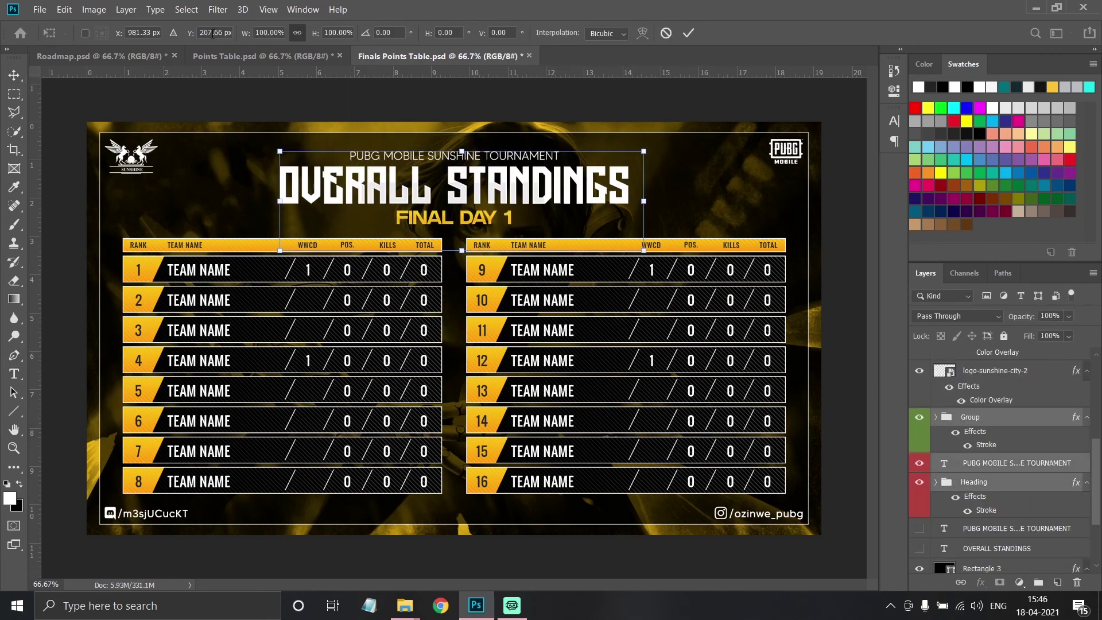
key(Return)
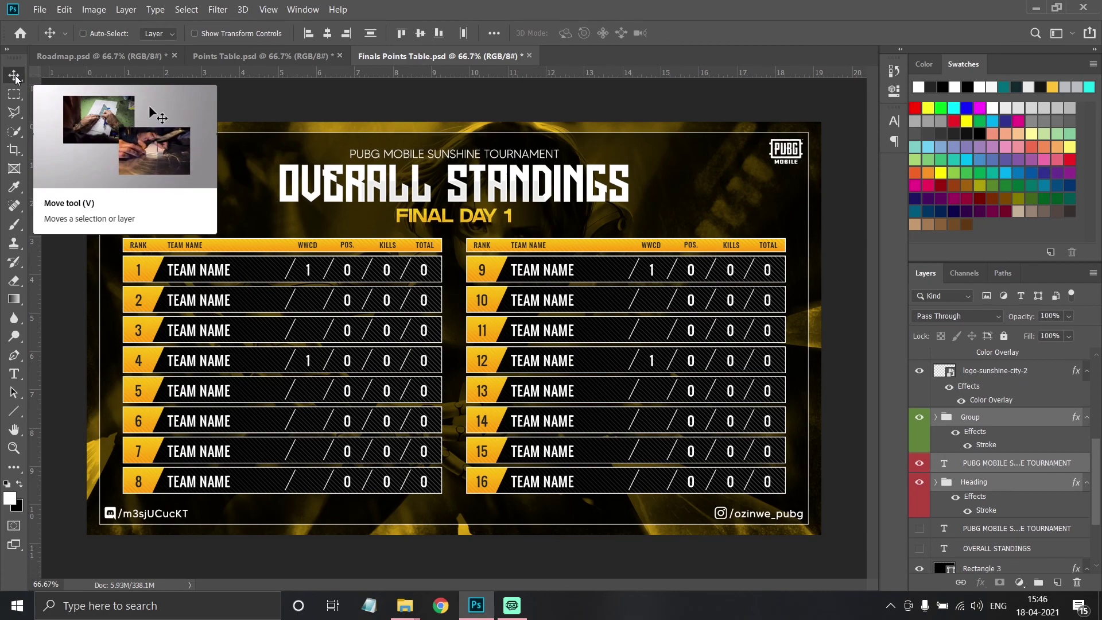